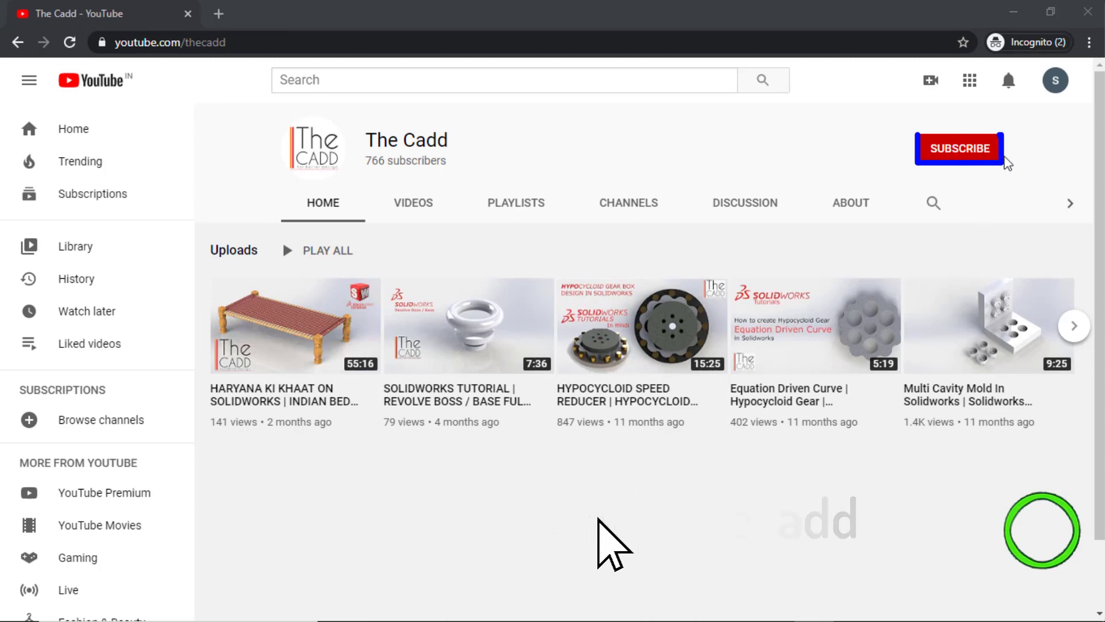
- Subscribe to The Cadd channel and turn on its notifications
click(953, 150)
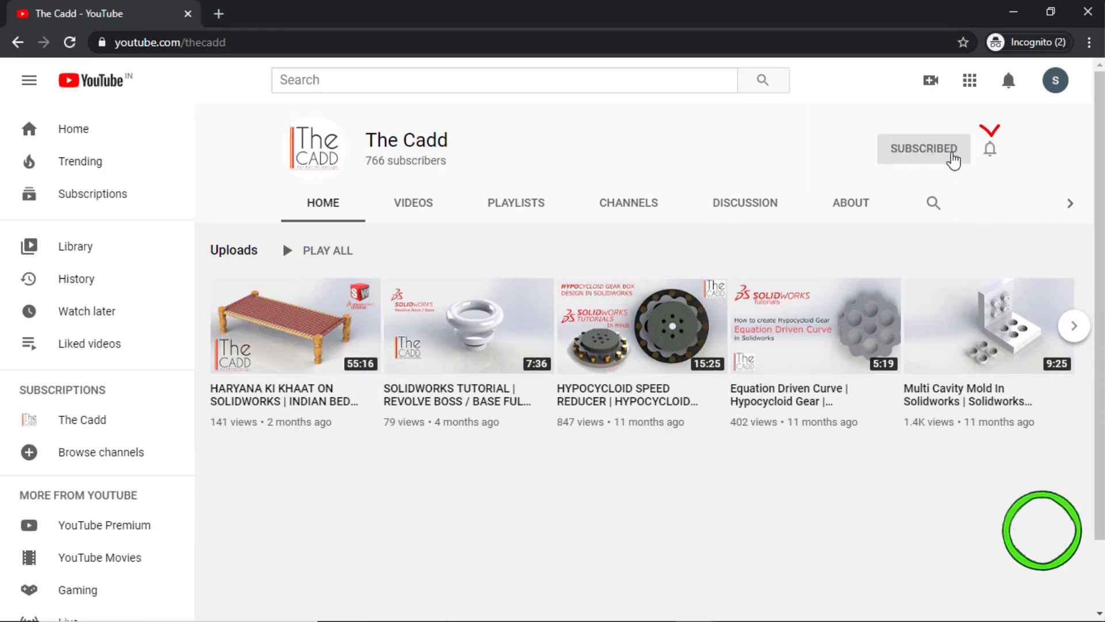
click(992, 151)
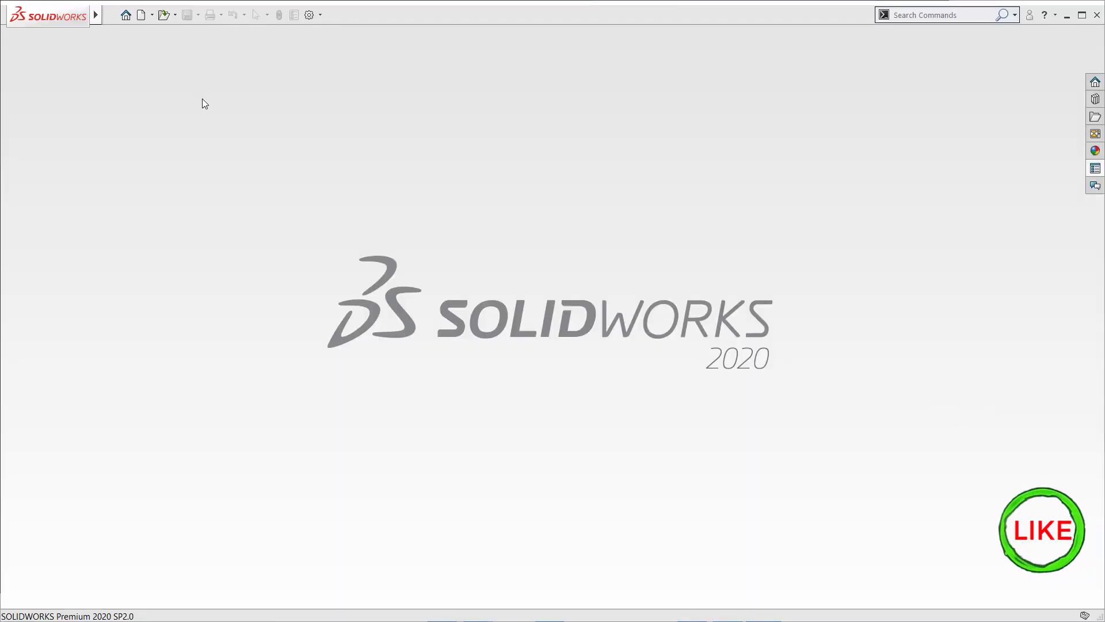
- Create a new drawing document
click(141, 15)
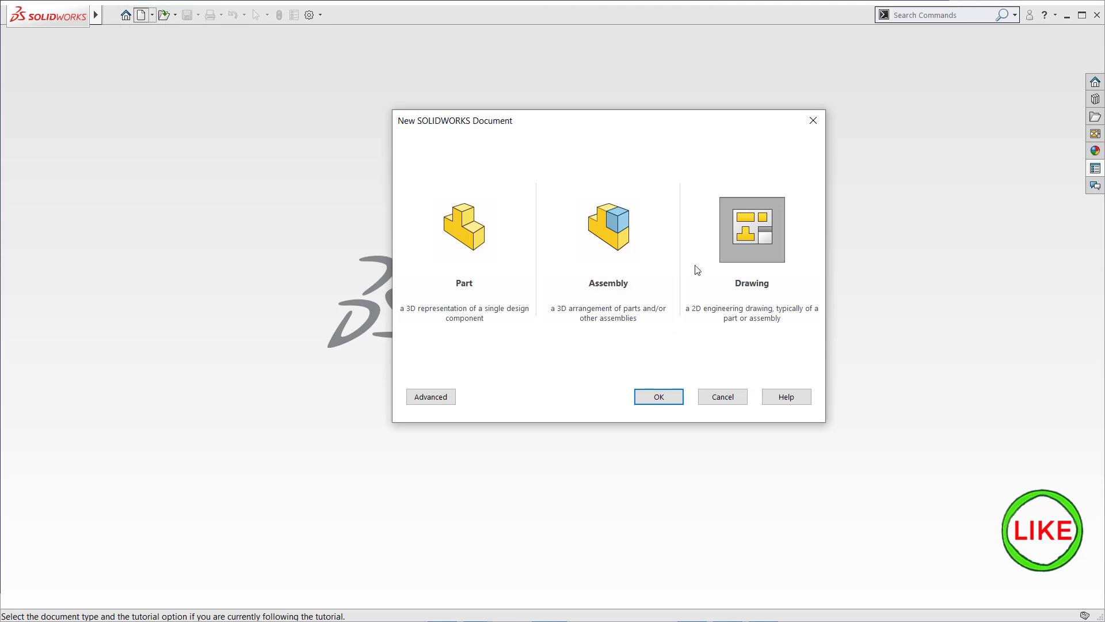
click(751, 236)
click(656, 397)
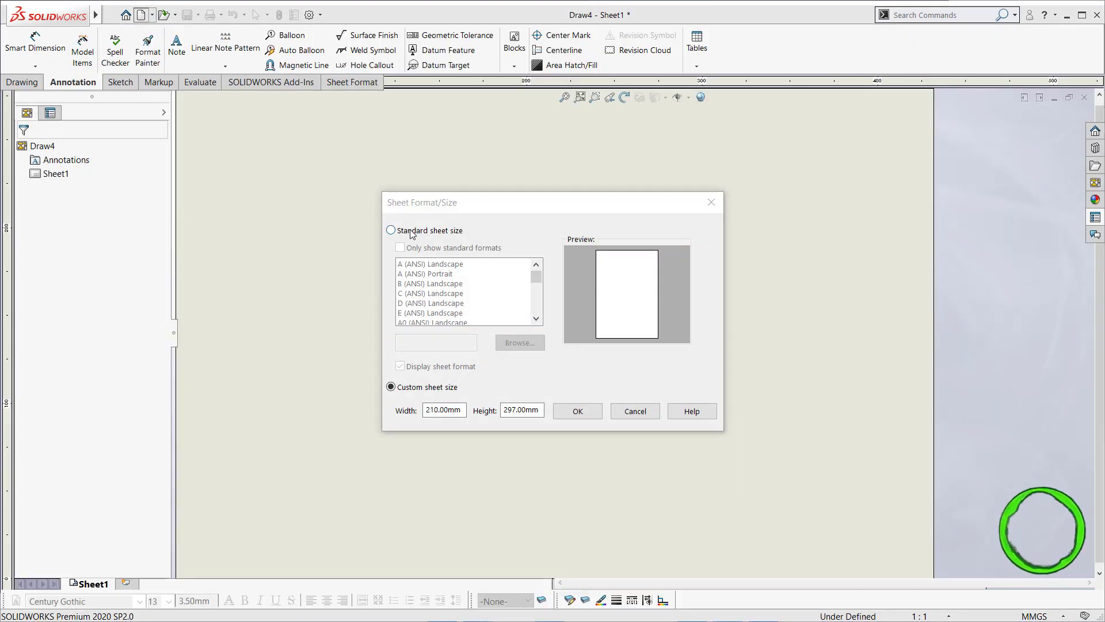
- Try the standard A4 (ANSI) Portrait format for the drawing sheet
click(411, 231)
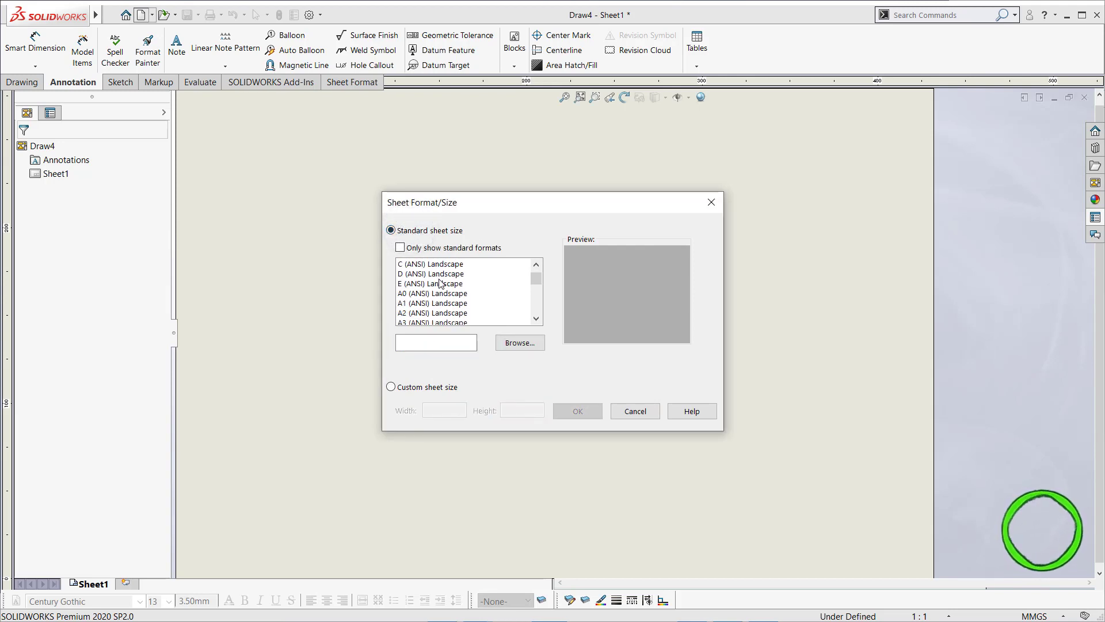
scroll(441, 283, down, 1)
scroll(441, 283, down, 2)
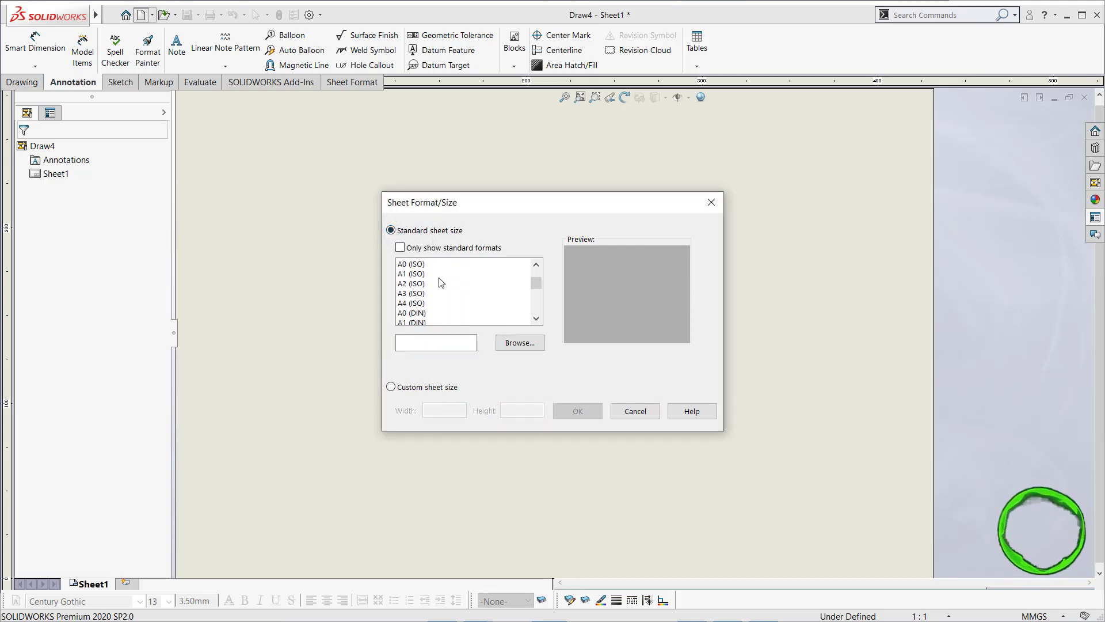
scroll(440, 283, up, 3)
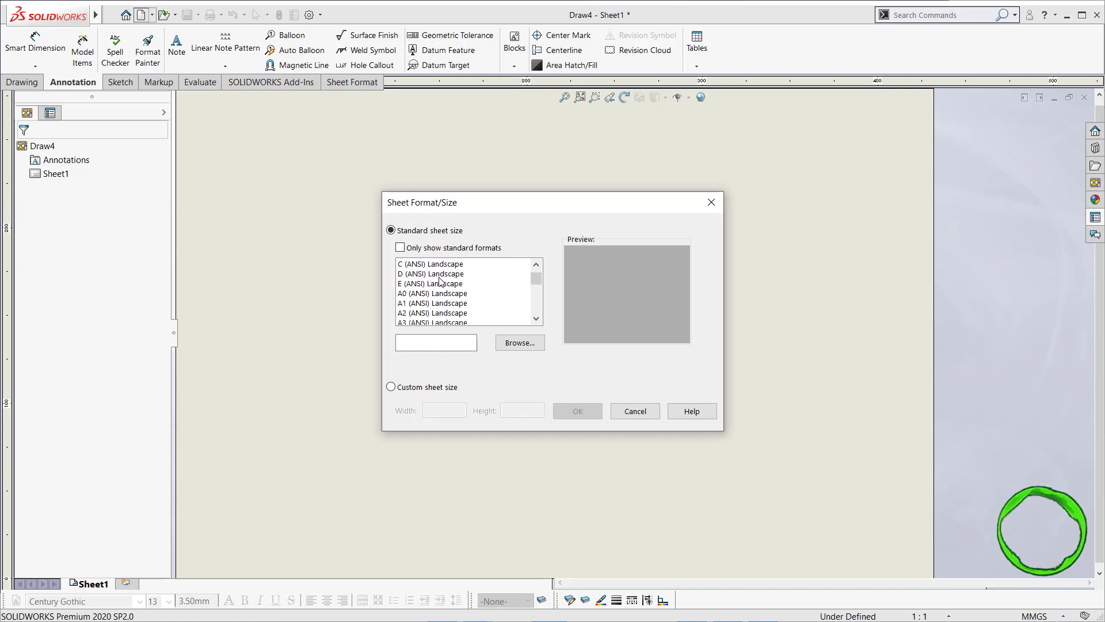
scroll(441, 286, down, 2)
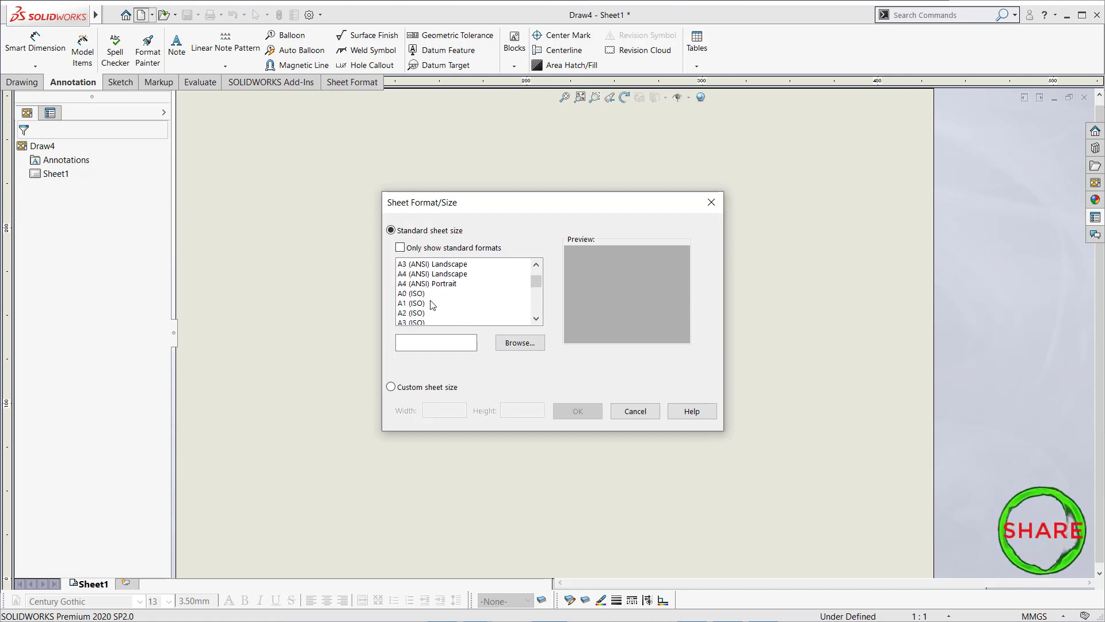
click(438, 283)
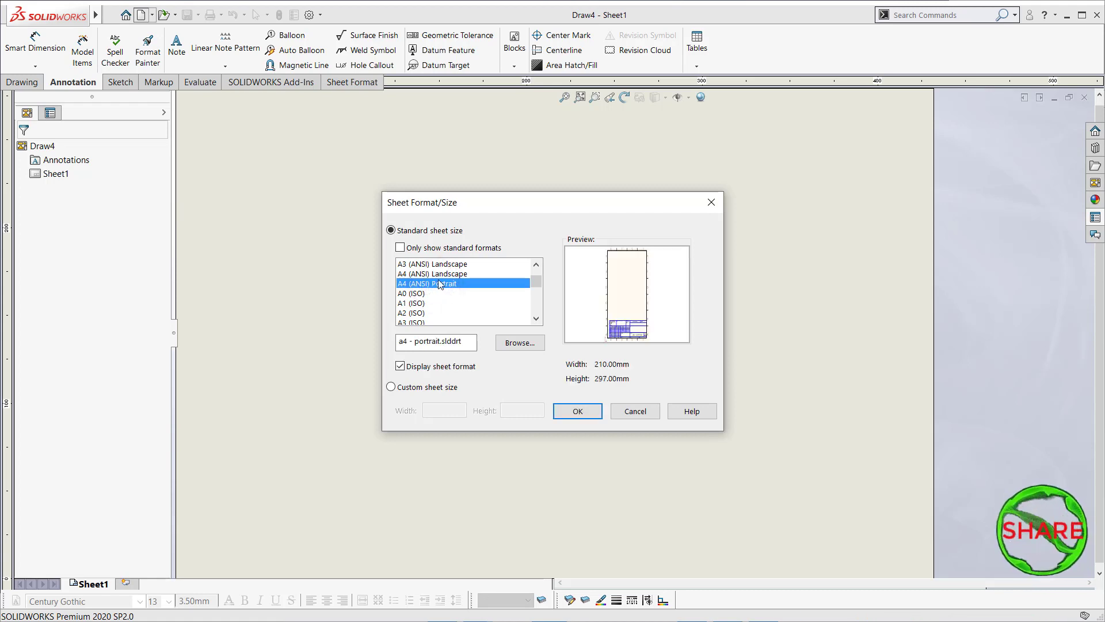
- Create the sheet with a custom size of 297 mm width and 210 mm height
click(417, 388)
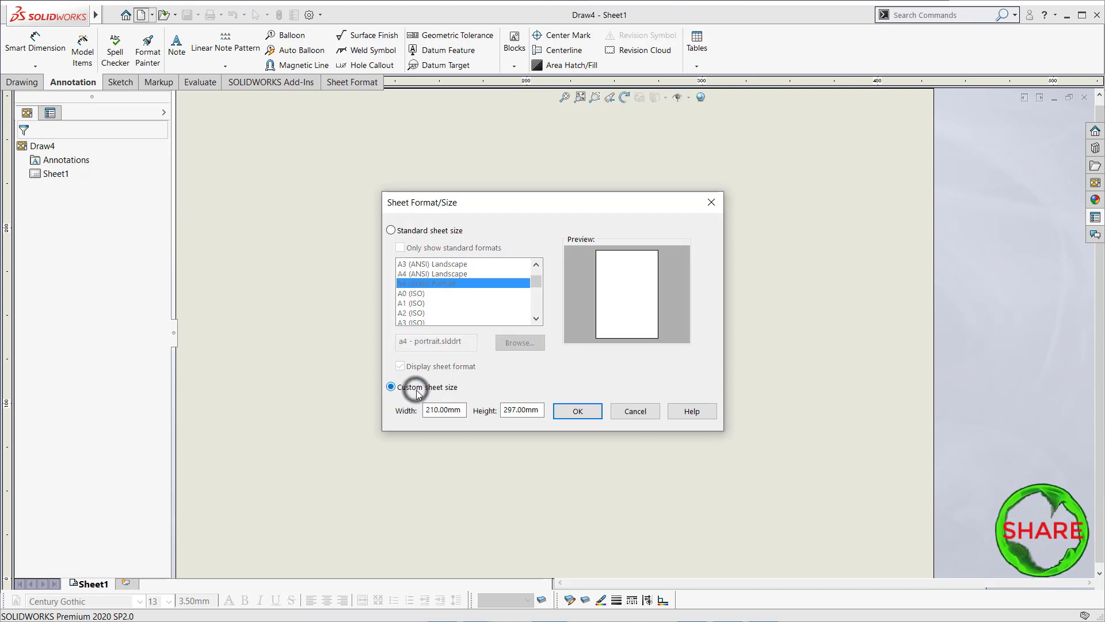
double_click(459, 413)
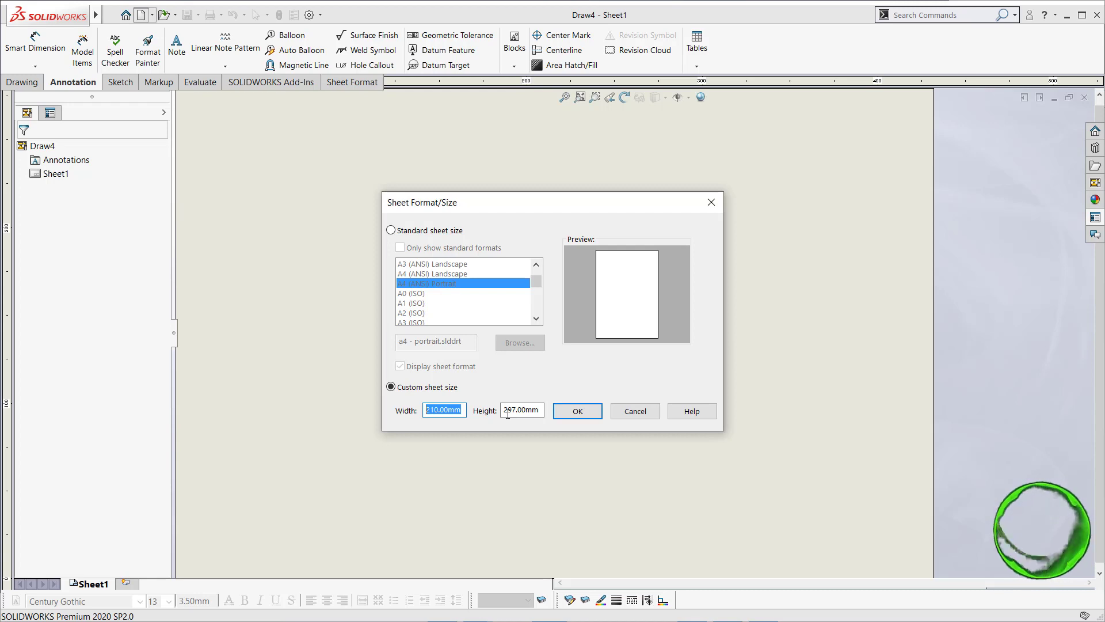
drag(463, 414, 412, 422)
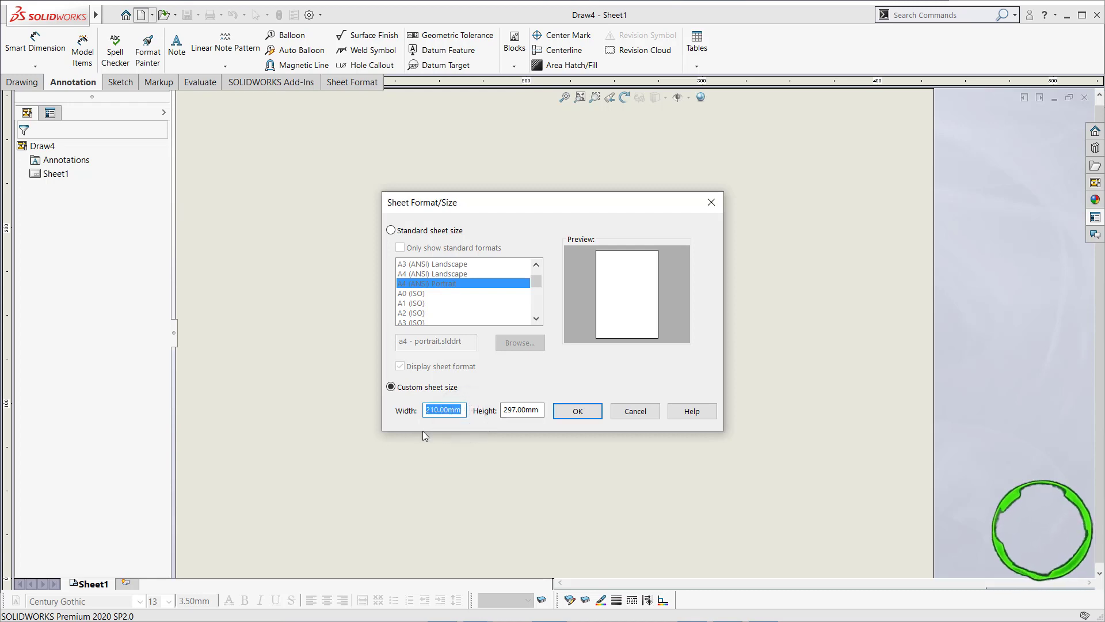
text(297)
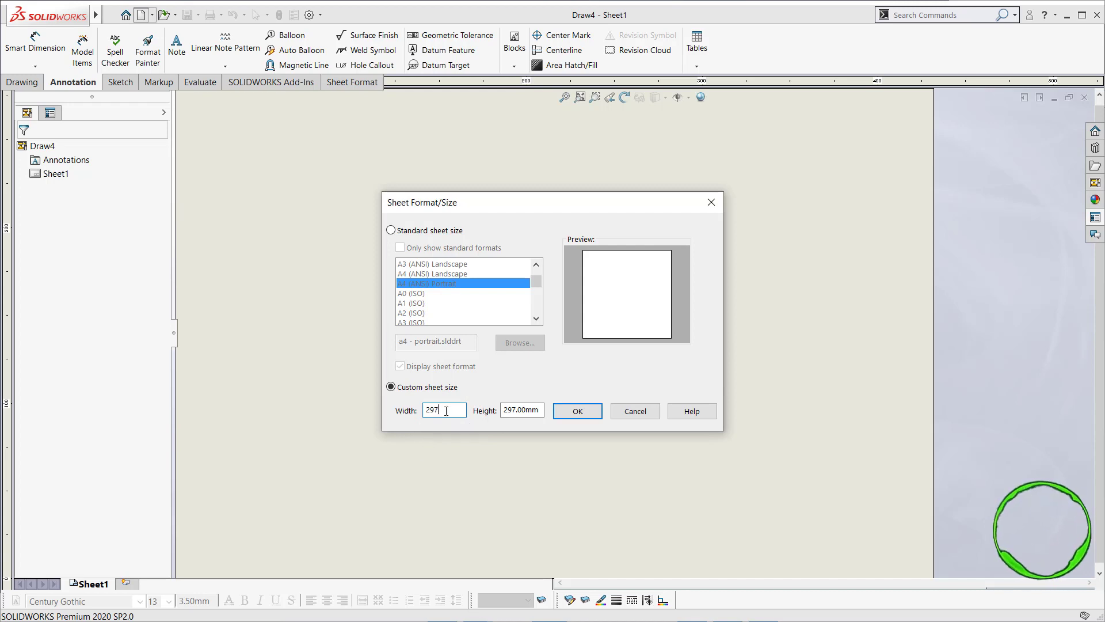
double_click(517, 411)
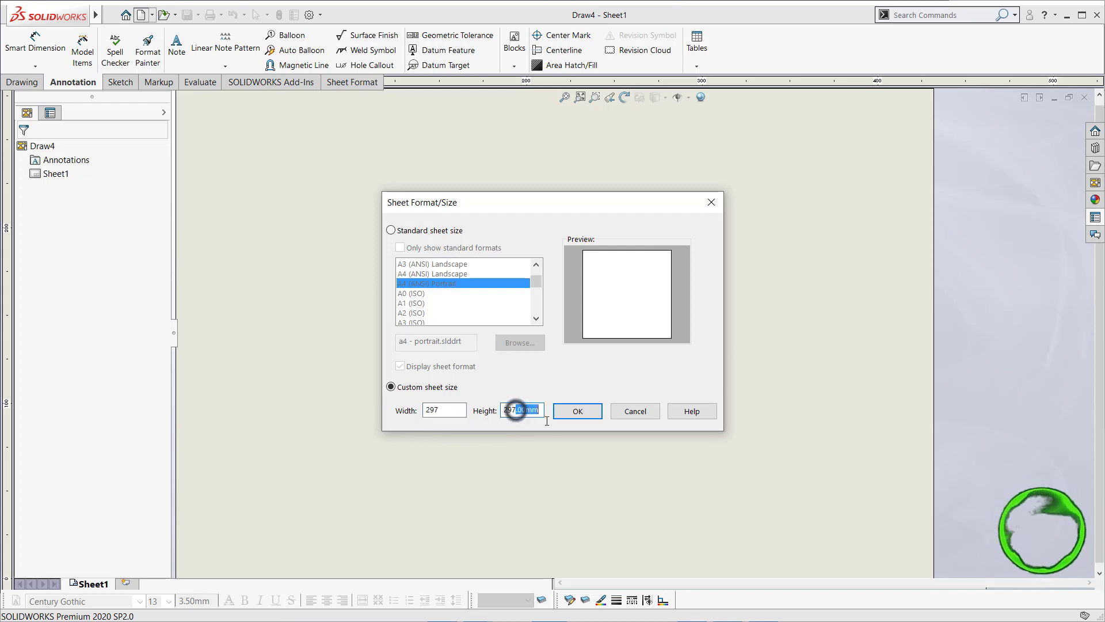
text(297)
key(BackSpace)
key(BackSpace)
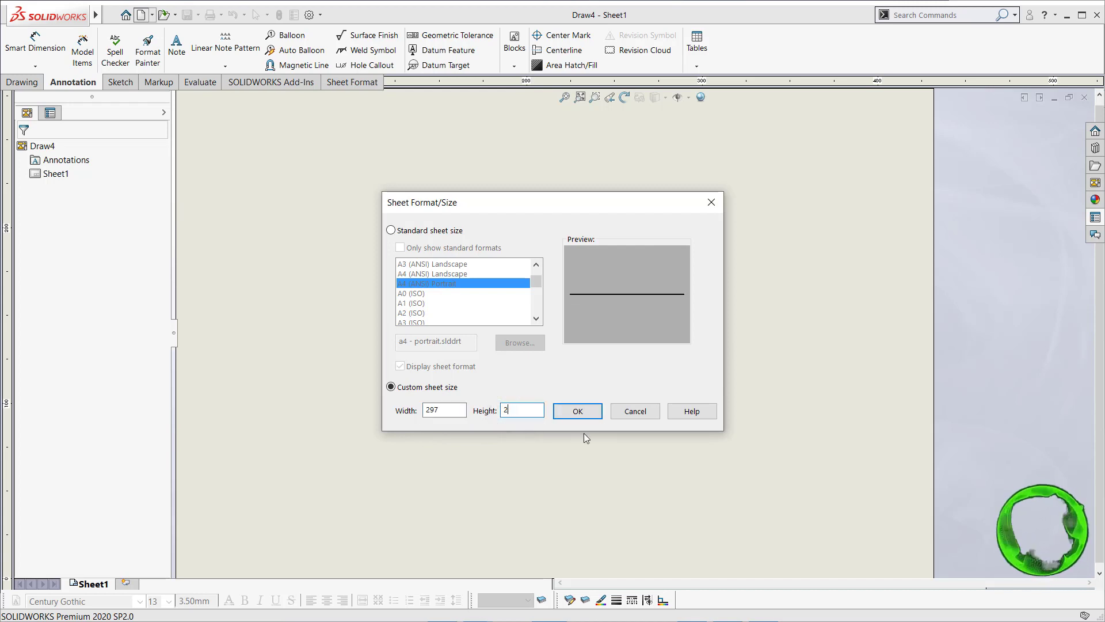
text(10)
key(Return)
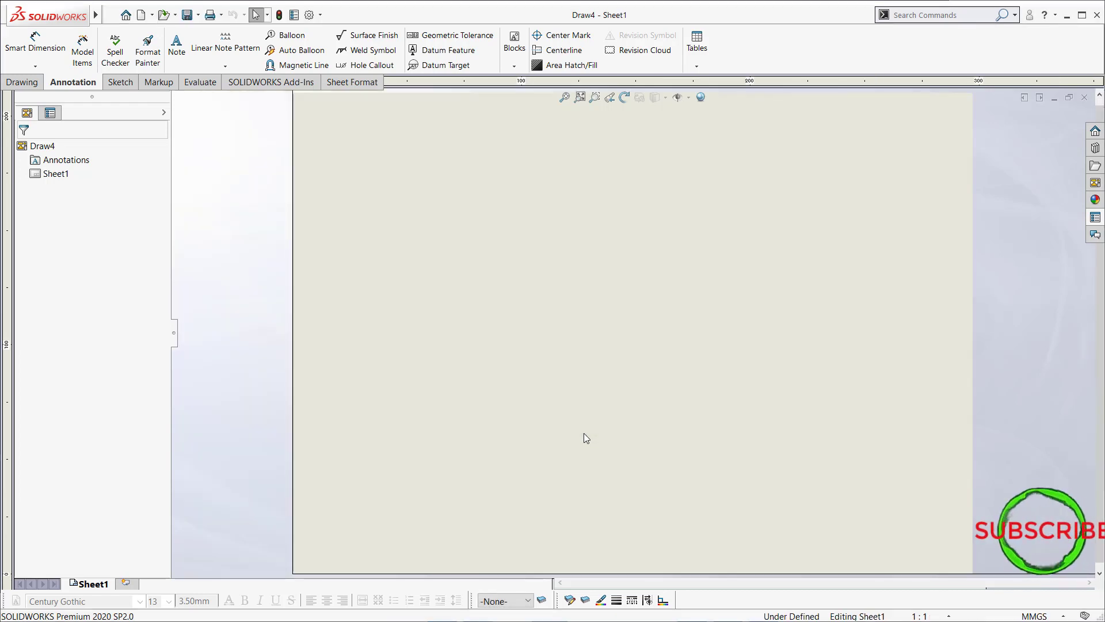
- Open the sheet format of Sheet1 for editing
scroll(581, 400, up, 1)
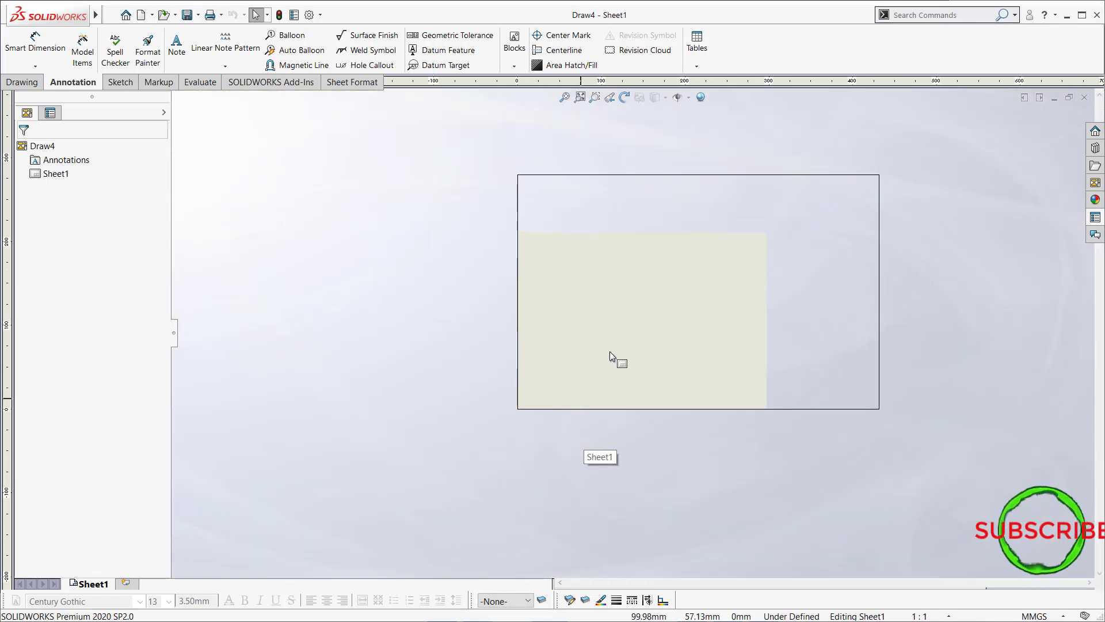
scroll(514, 404, up, 1)
scroll(712, 205, down, 3)
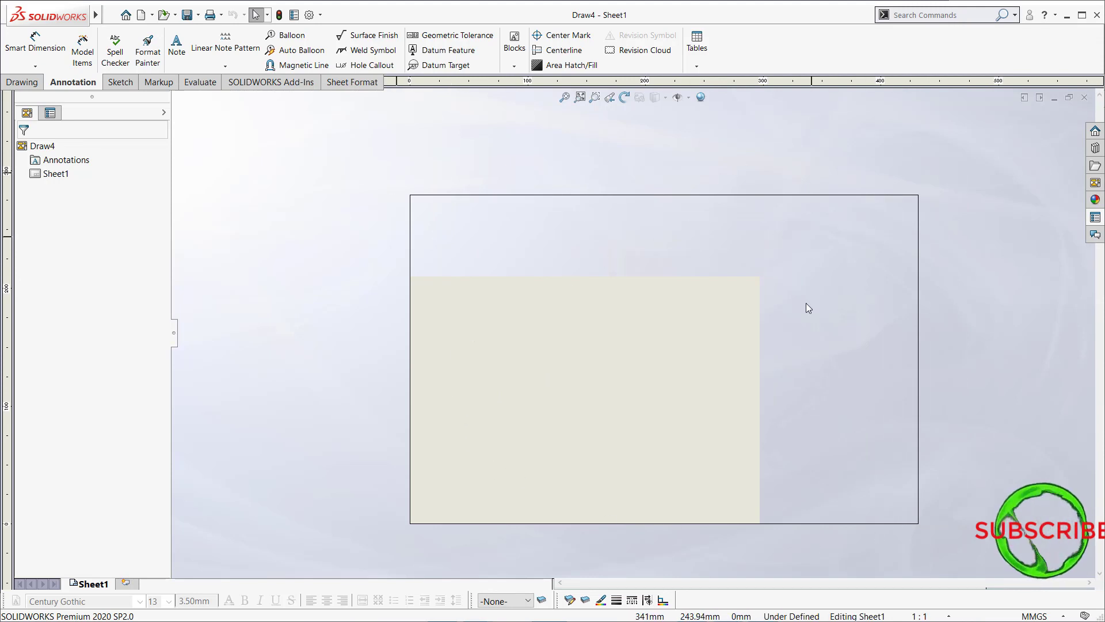
right_click(548, 374)
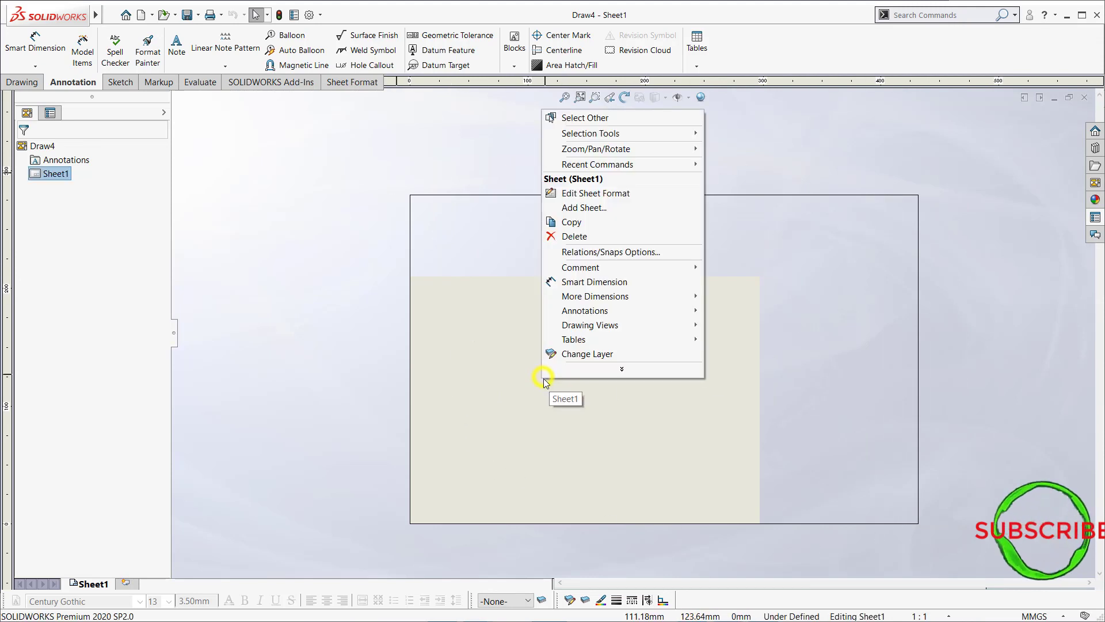
click(593, 194)
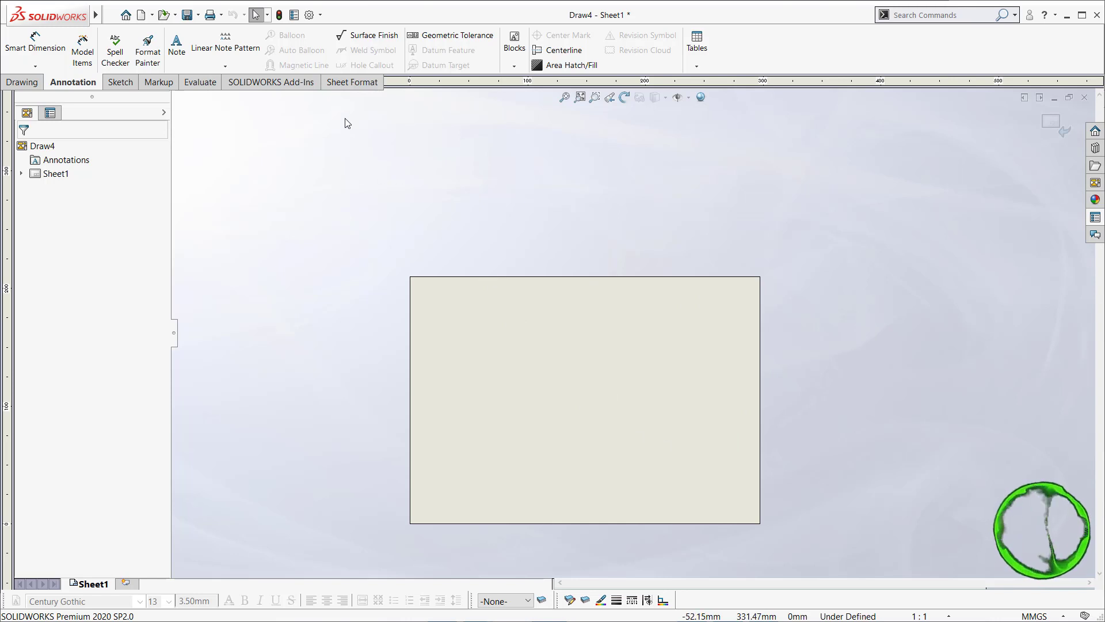
- Define a title block fields area over the sheet's lower-right corner without adding any text fields
click(351, 83)
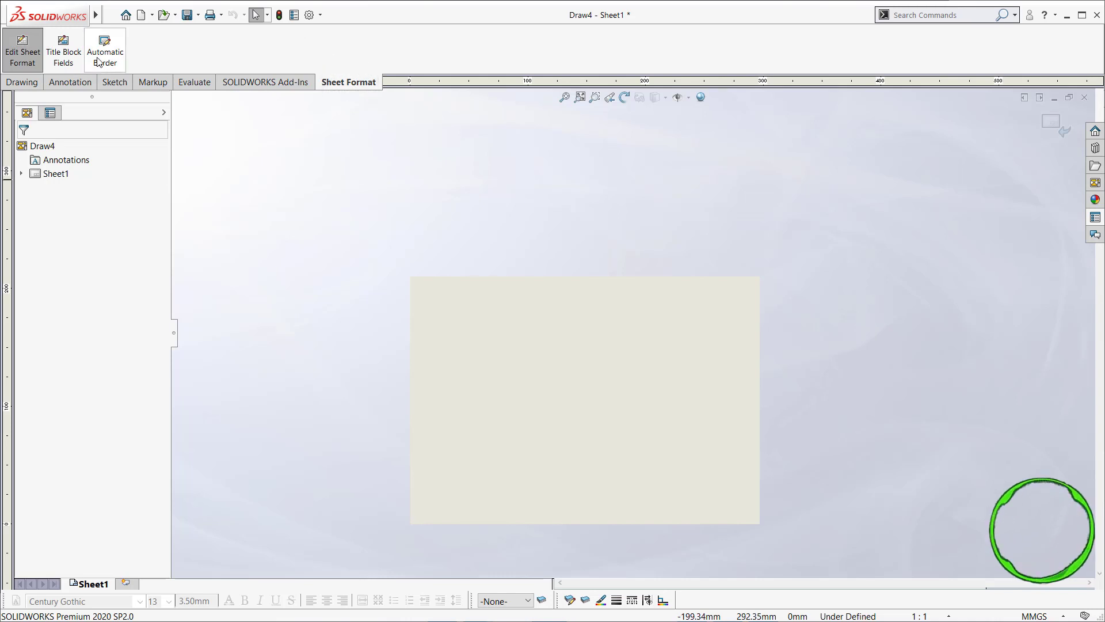
click(67, 60)
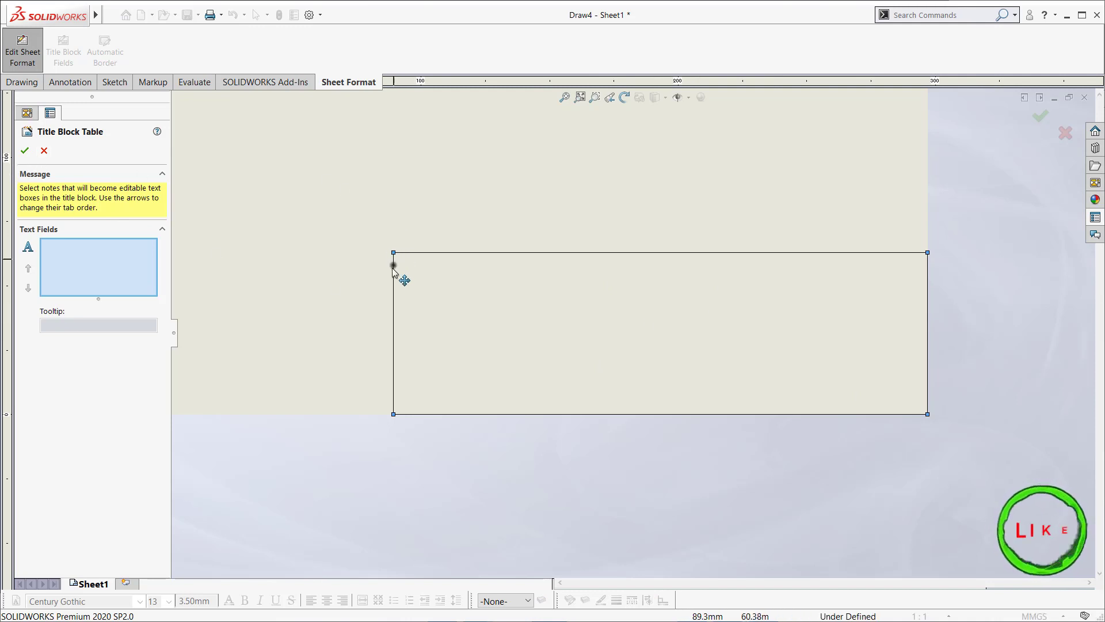
drag(393, 265, 487, 251)
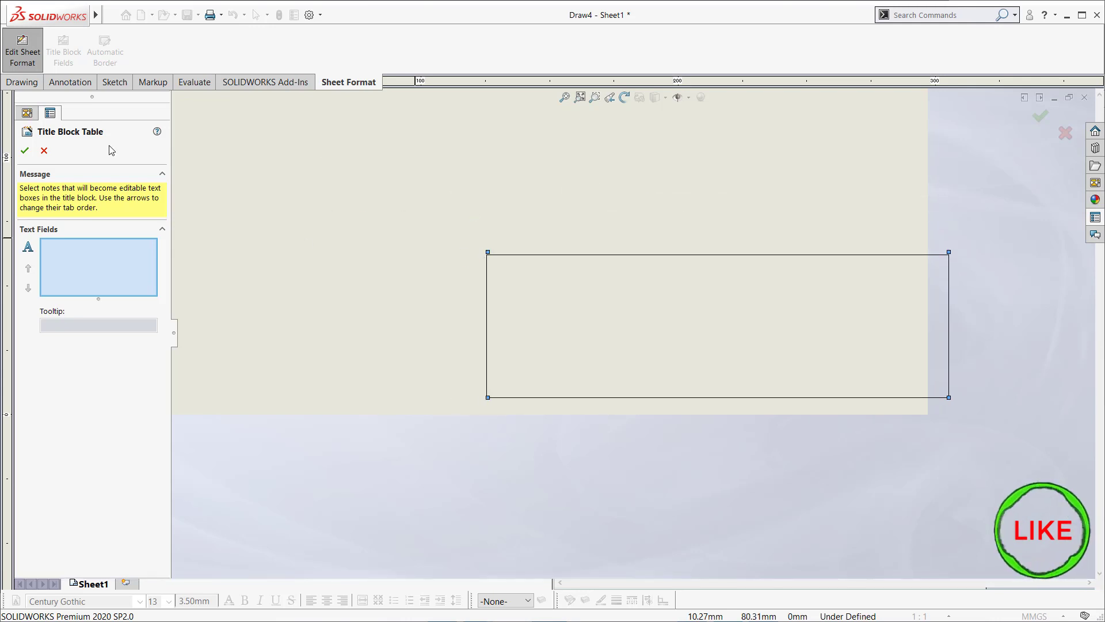
click(25, 152)
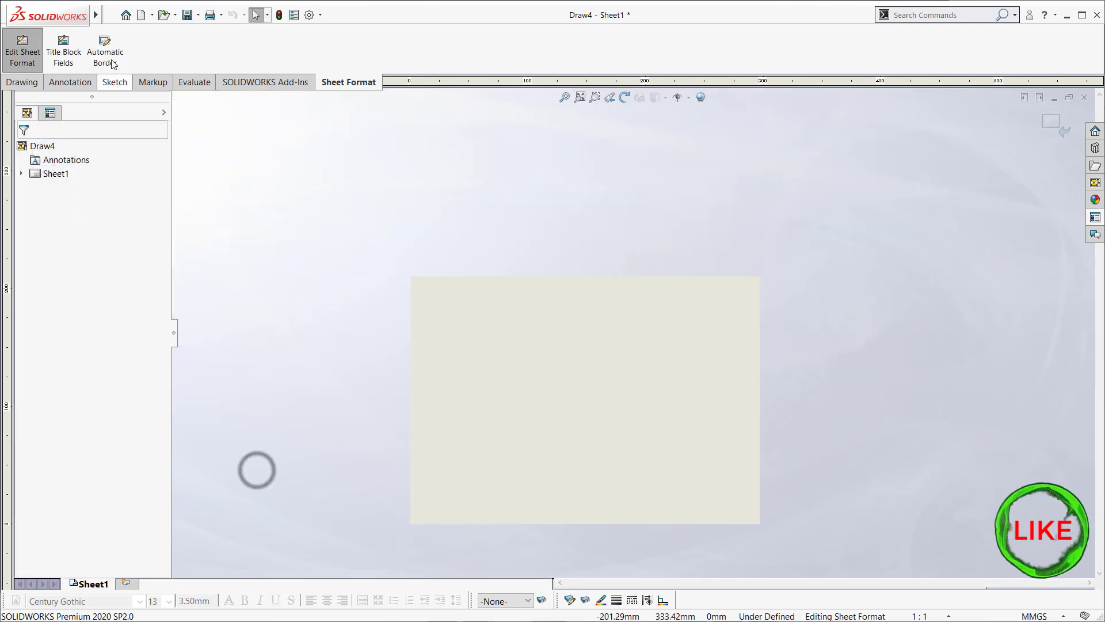
- Start an automatic border and go on to its zone and margin settings without deleting any entities
click(109, 61)
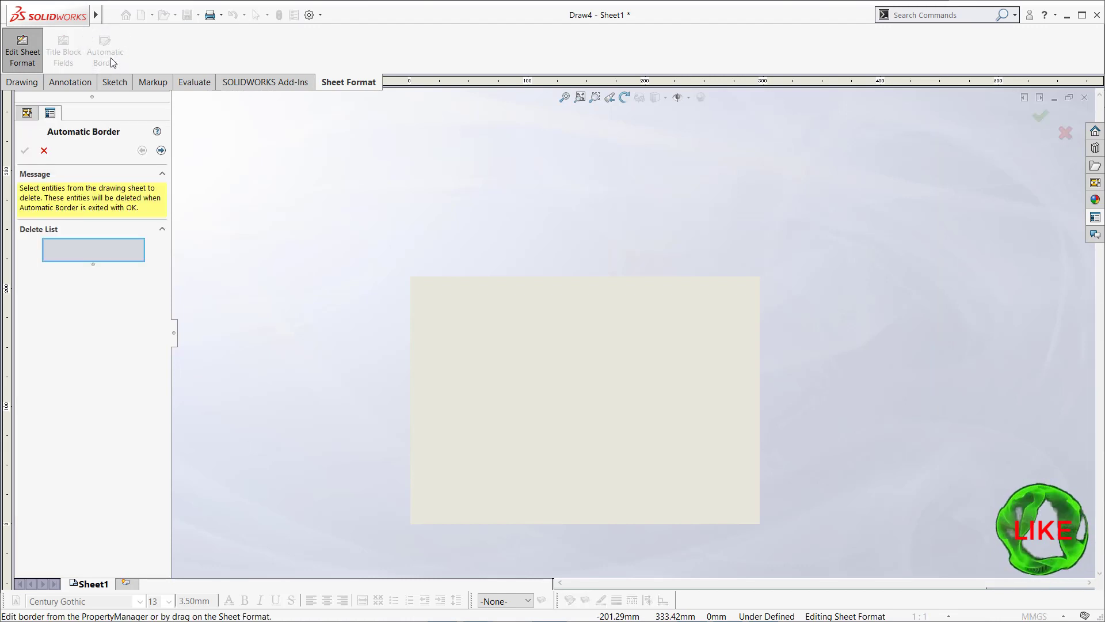
click(161, 151)
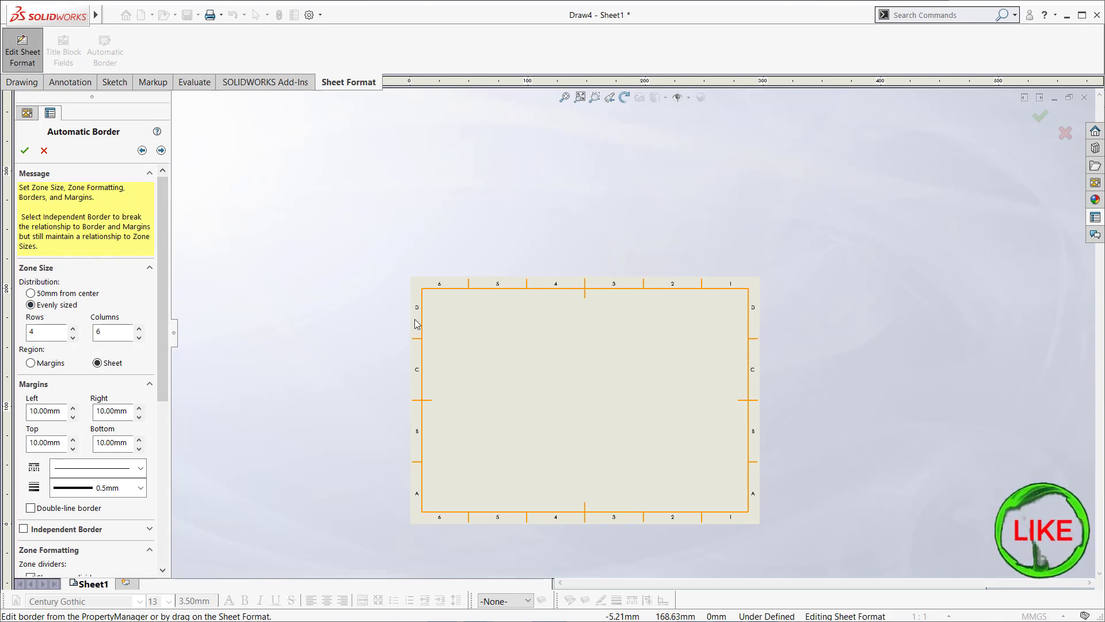
scroll(472, 295, down, 1)
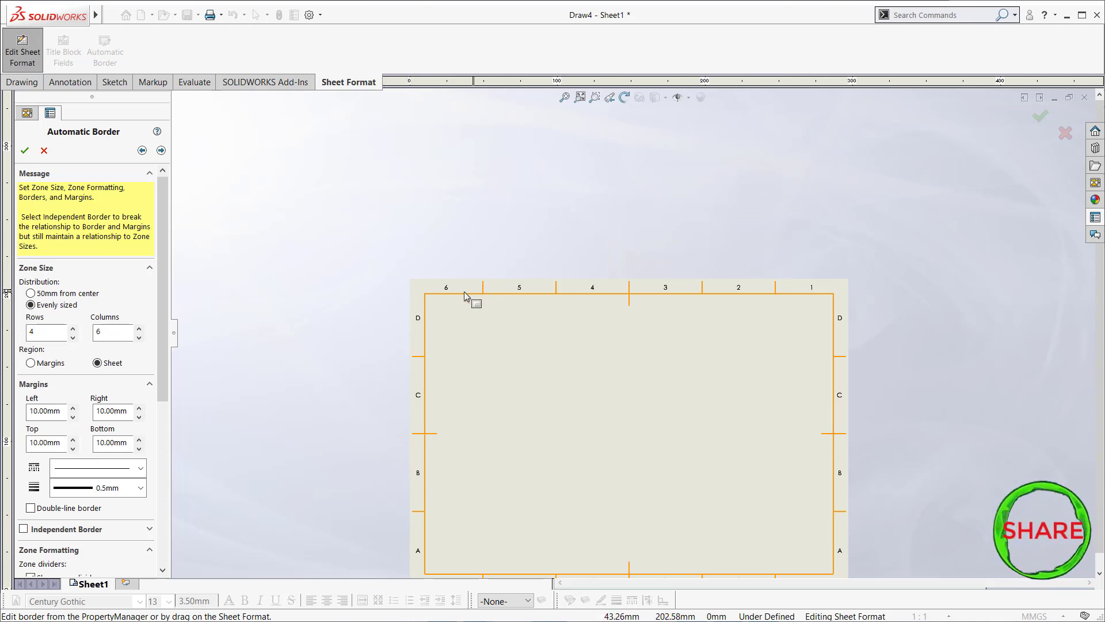
- Try a higher number of zone columns in the border, then set the columns back to 6
double_click(42, 336)
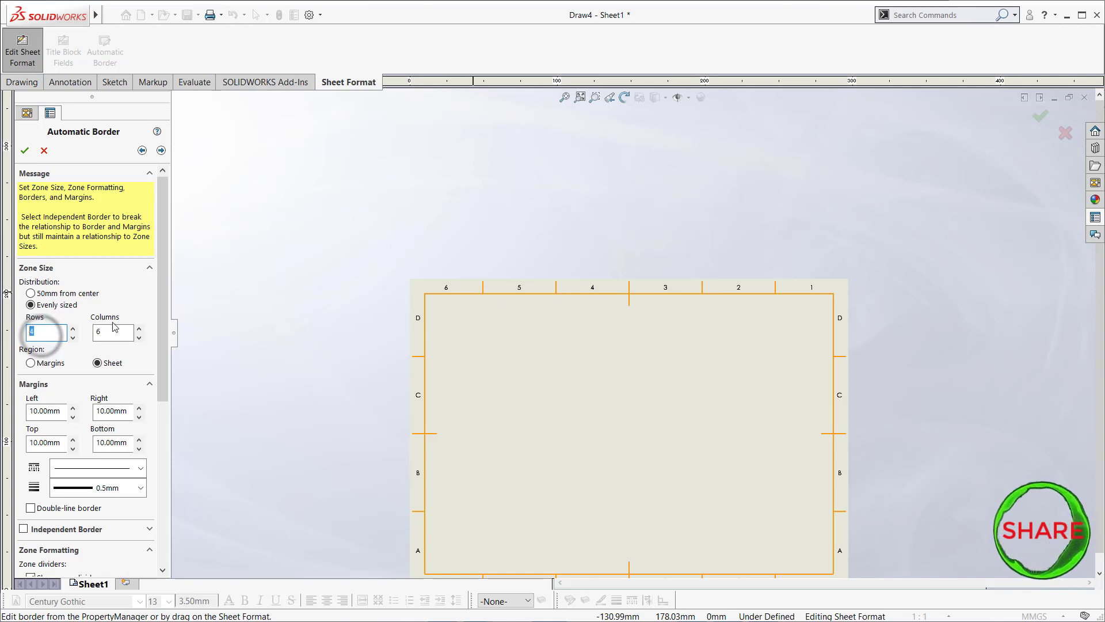
double_click(115, 333)
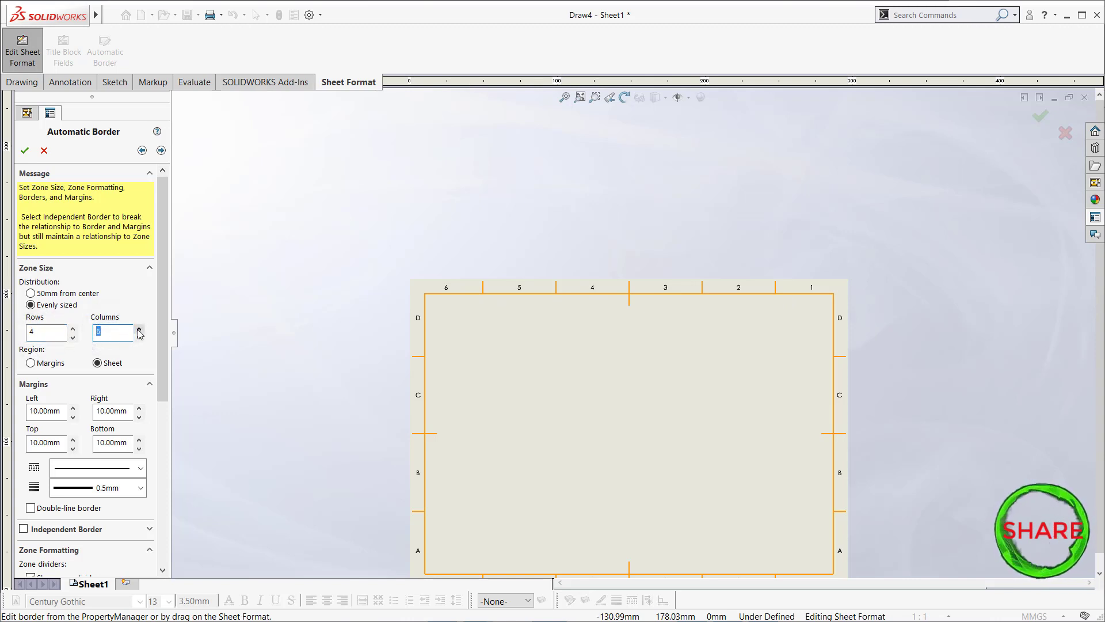
click(139, 330)
click(139, 330)
click(139, 337)
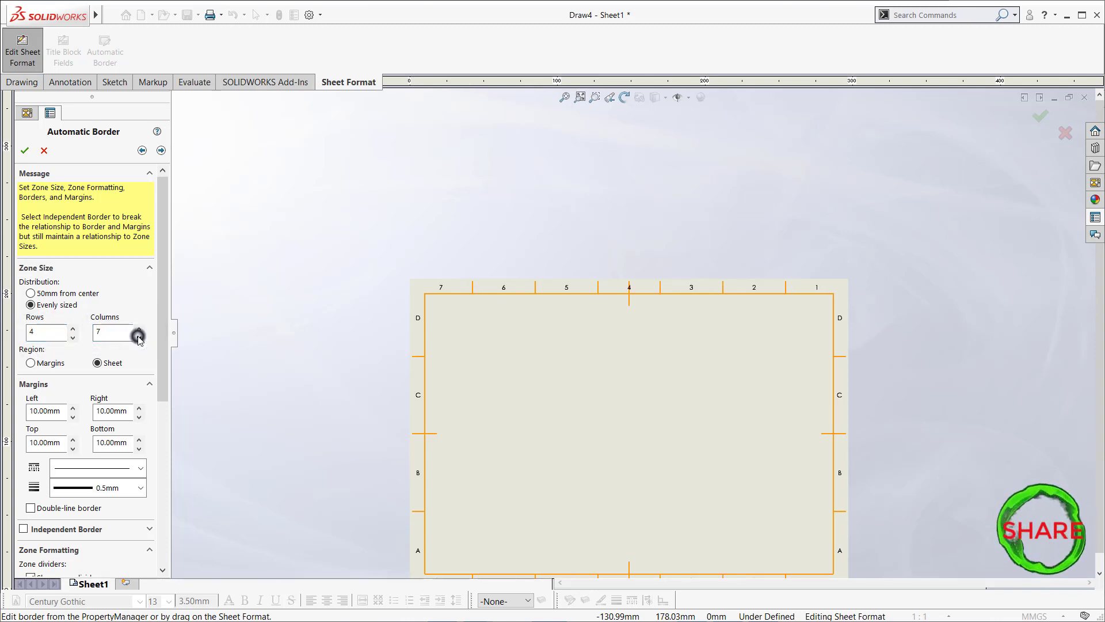
click(138, 338)
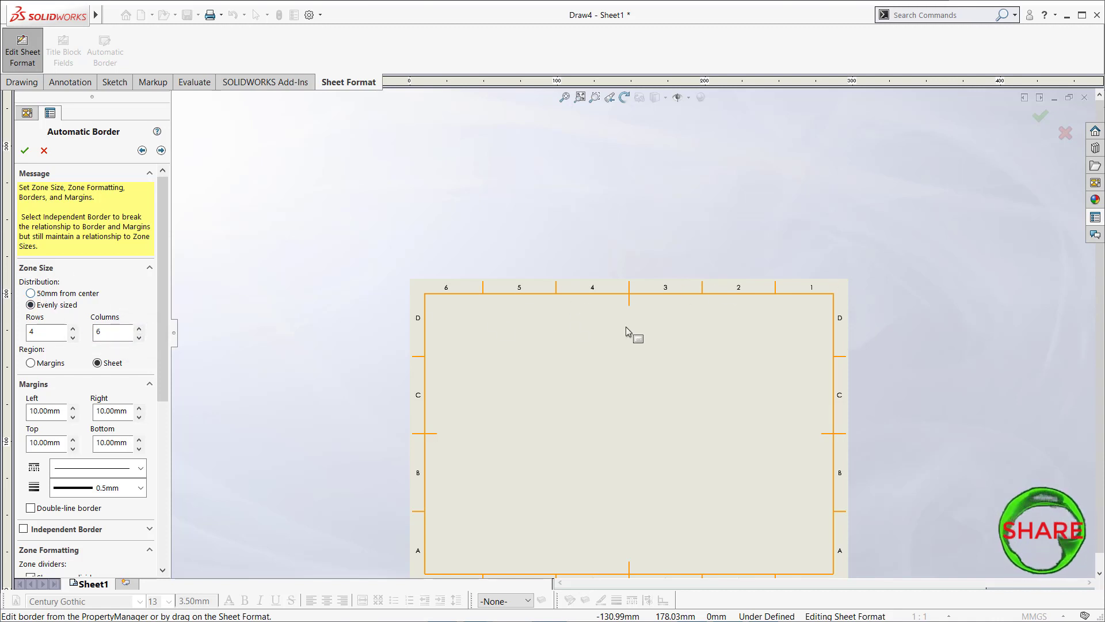
- Try the 50mm from center zone distribution, then return the border to Evenly sized
click(31, 294)
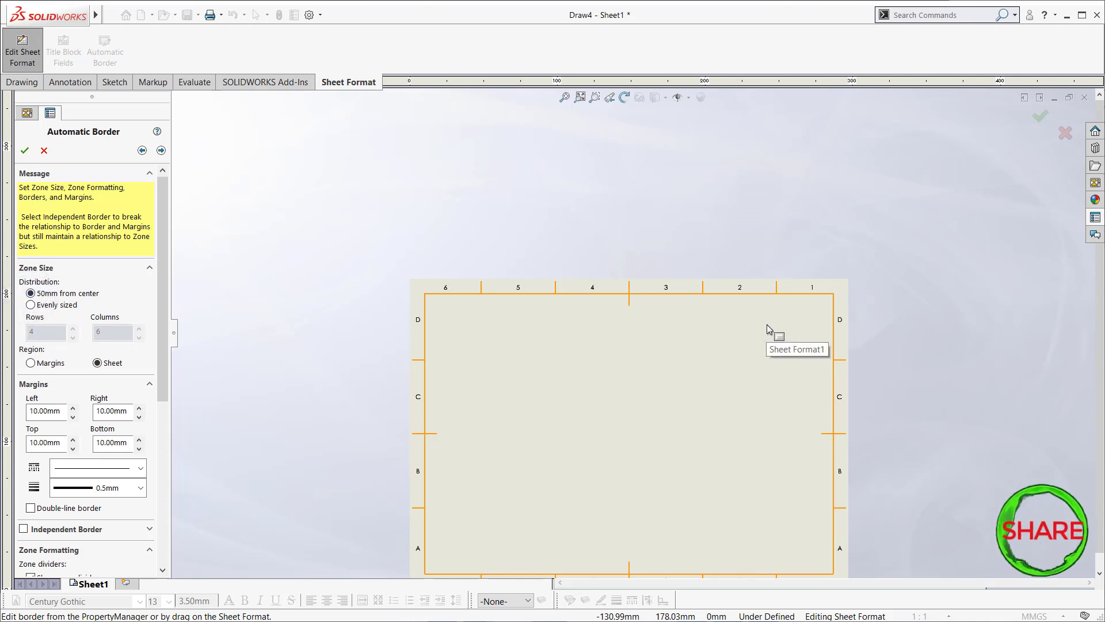
click(31, 304)
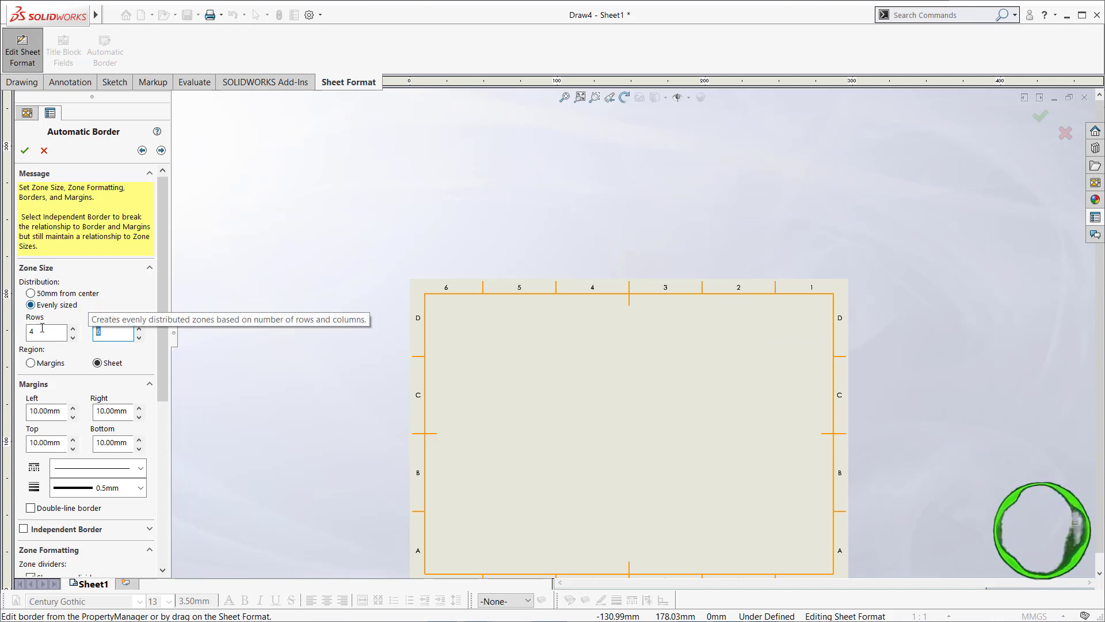
drag(39, 332, 25, 334)
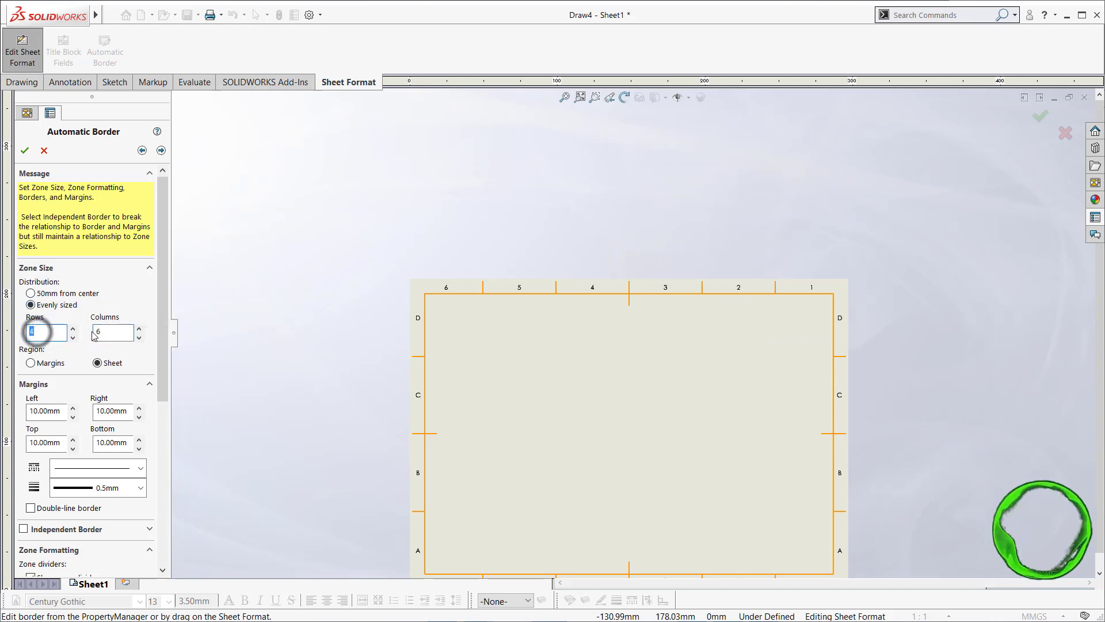
drag(107, 334, 90, 337)
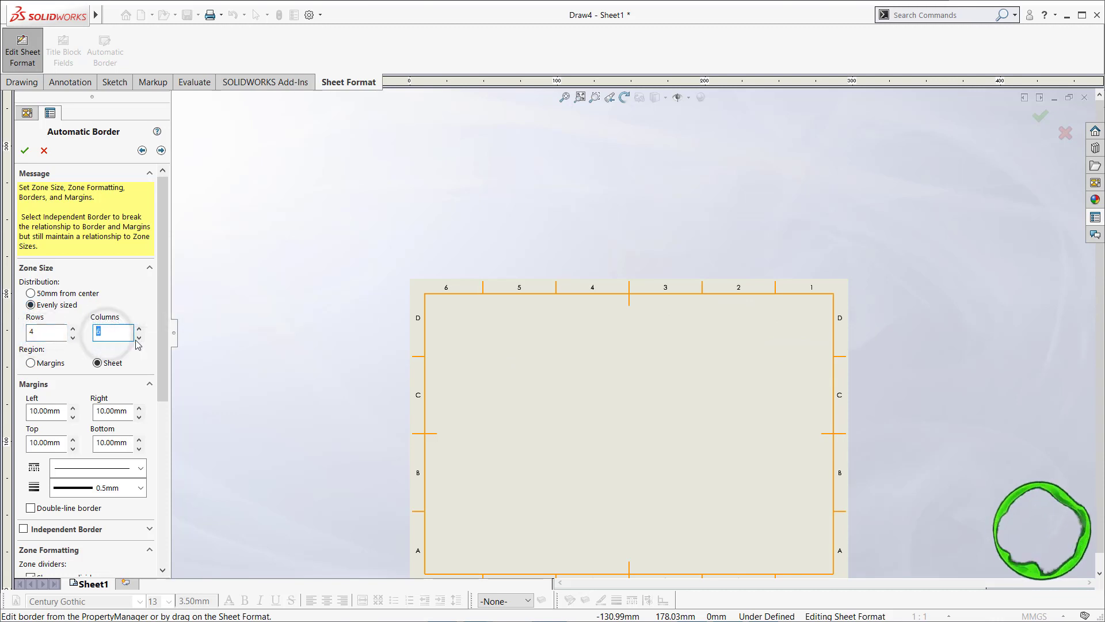
- Try the Margins region for the border's zone sizing, then return the region to Sheet
drag(166, 321, 164, 366)
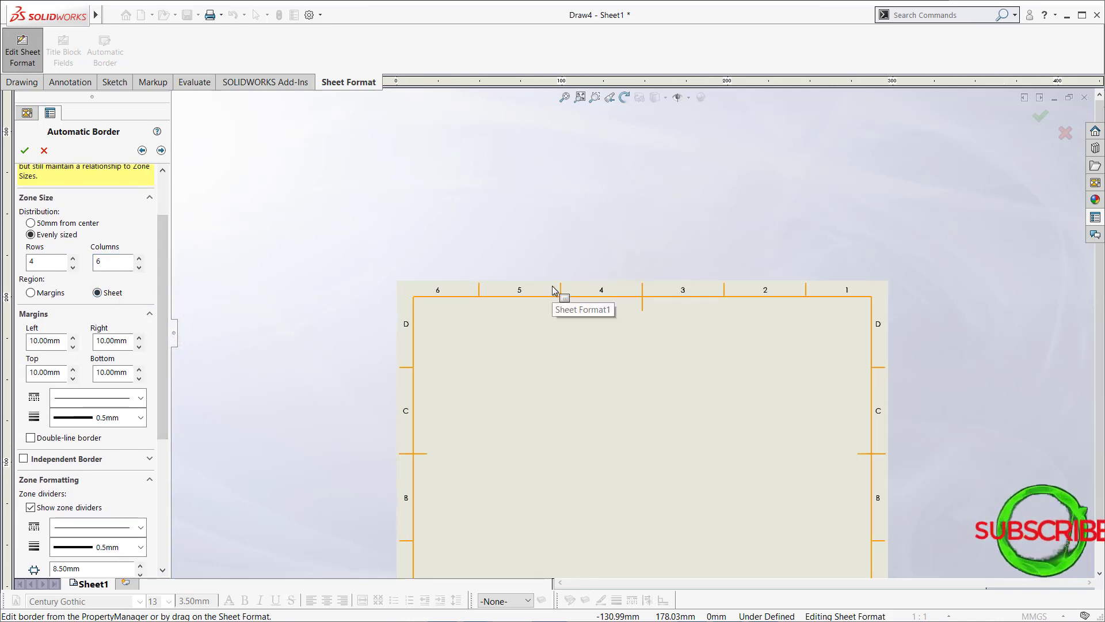
scroll(554, 330, down, 3)
scroll(564, 423, up, 2)
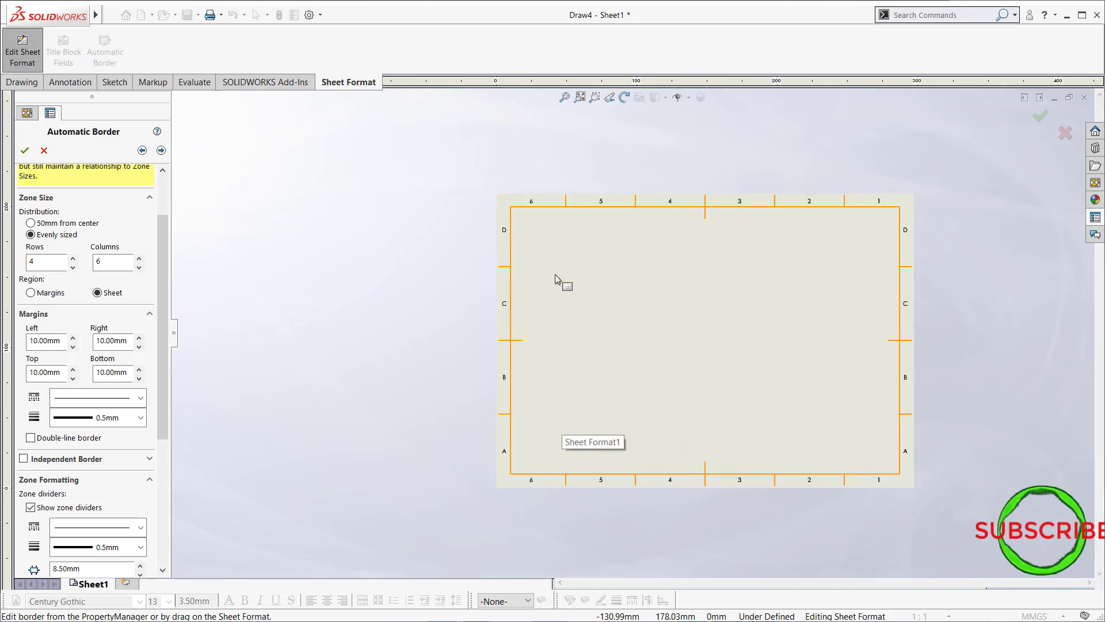
scroll(536, 268, up, 2)
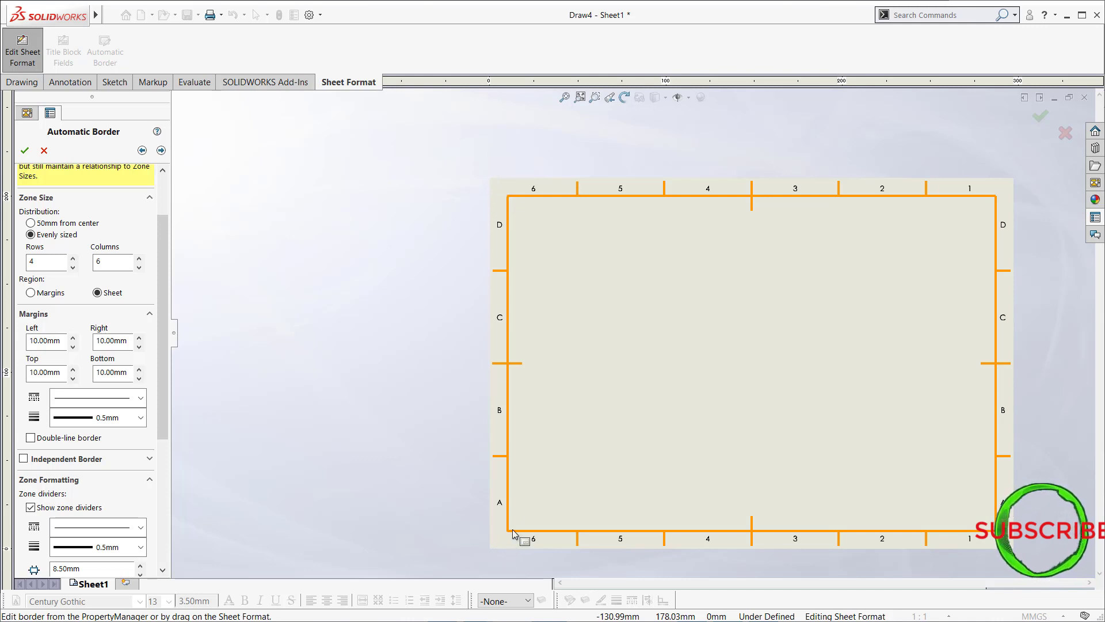
click(30, 293)
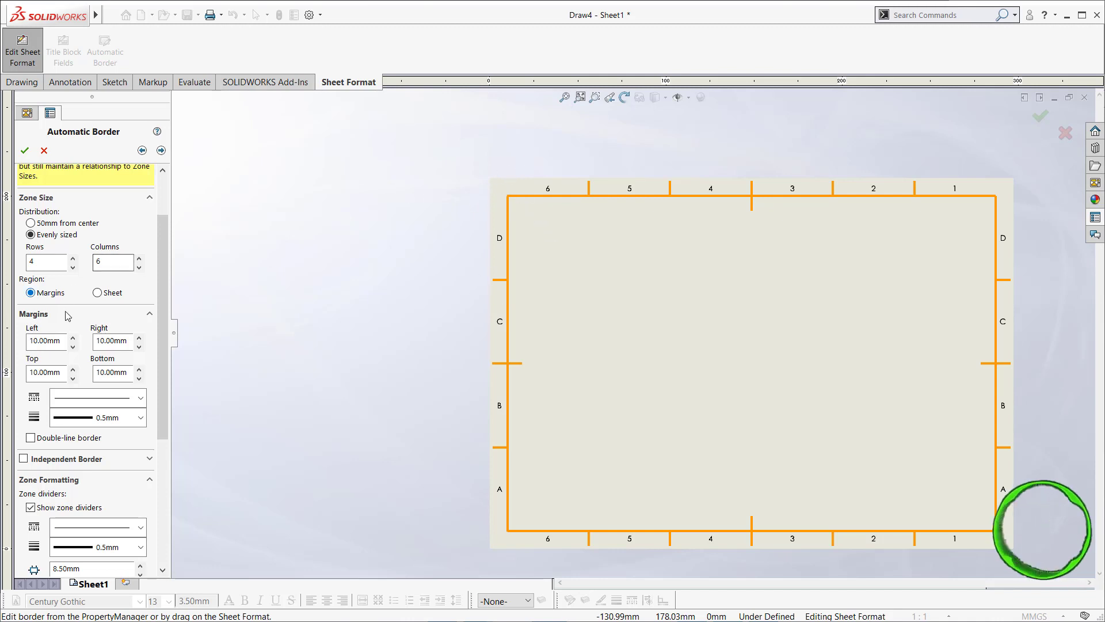
click(110, 294)
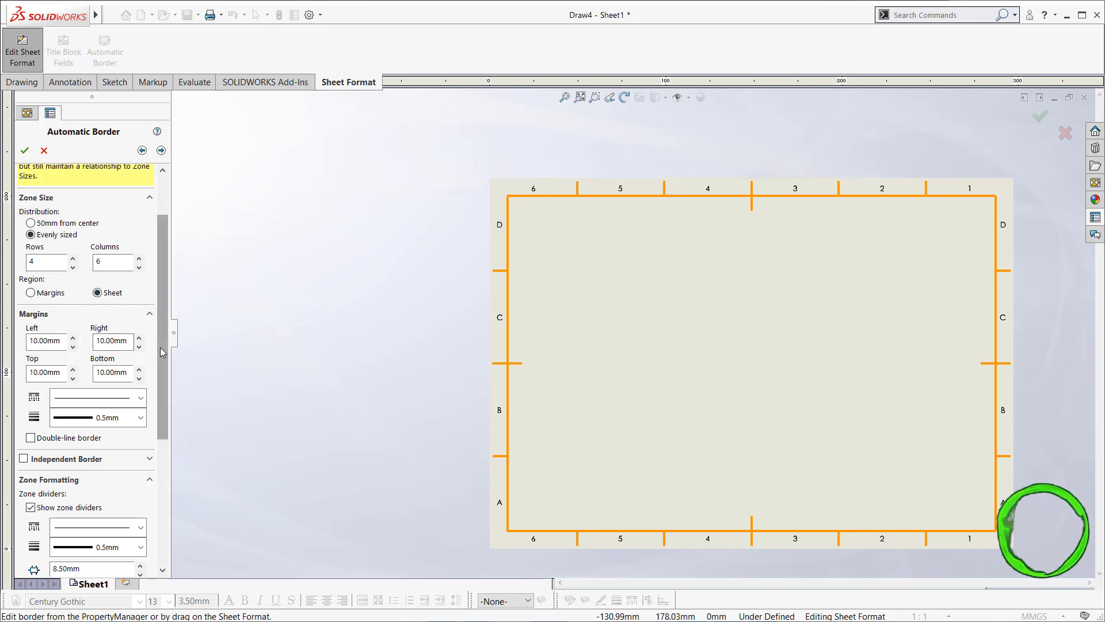
- Try left border margins of 17.5 mm and 7.5 mm, then set the left margin back to 10 mm
scroll(161, 352, down, 1)
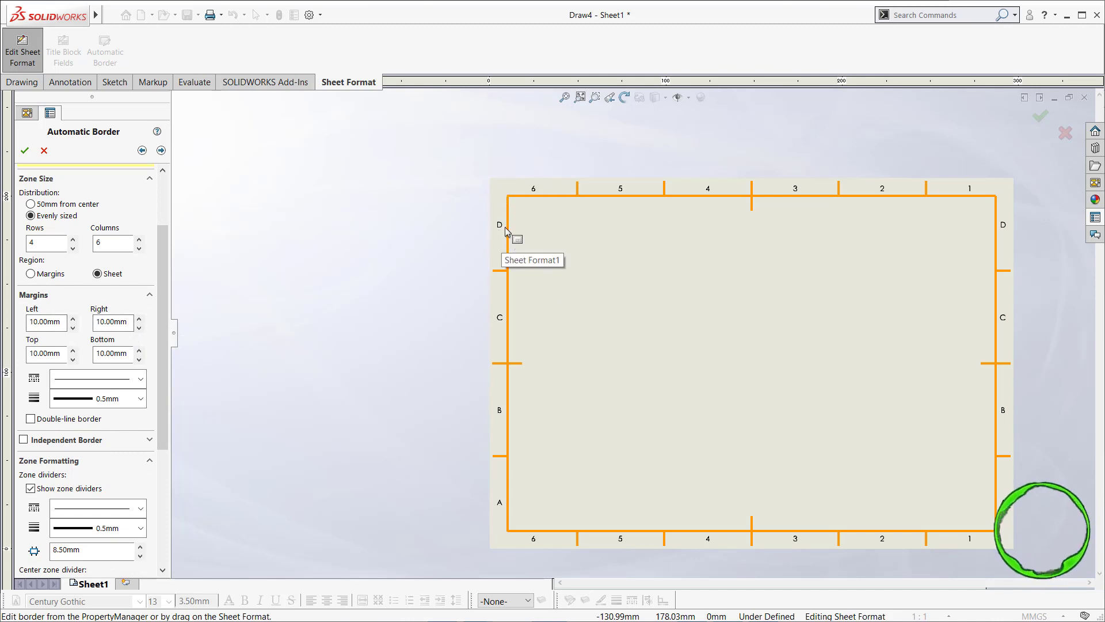
click(72, 318)
click(71, 319)
click(72, 319)
click(72, 319)
click(73, 330)
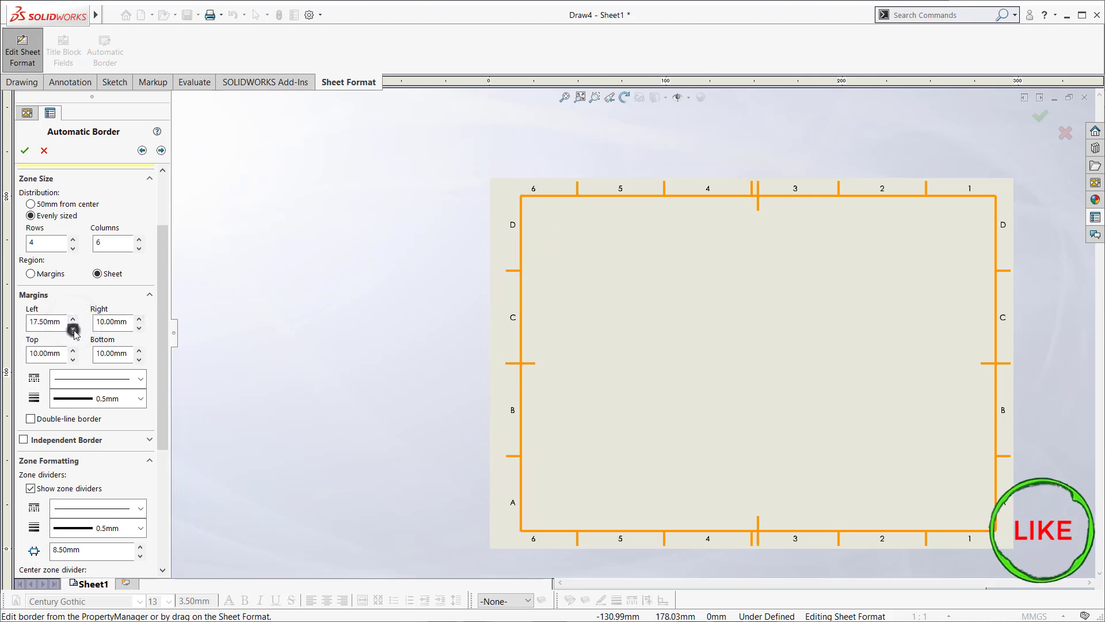
click(73, 329)
click(73, 330)
click(73, 329)
click(73, 329)
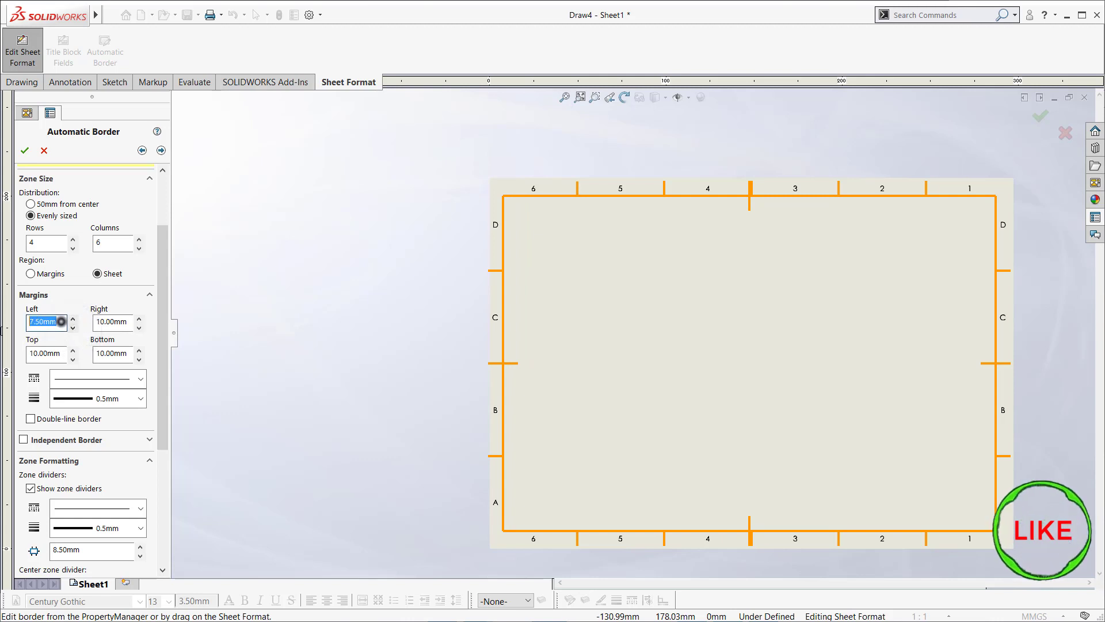
key(Return)
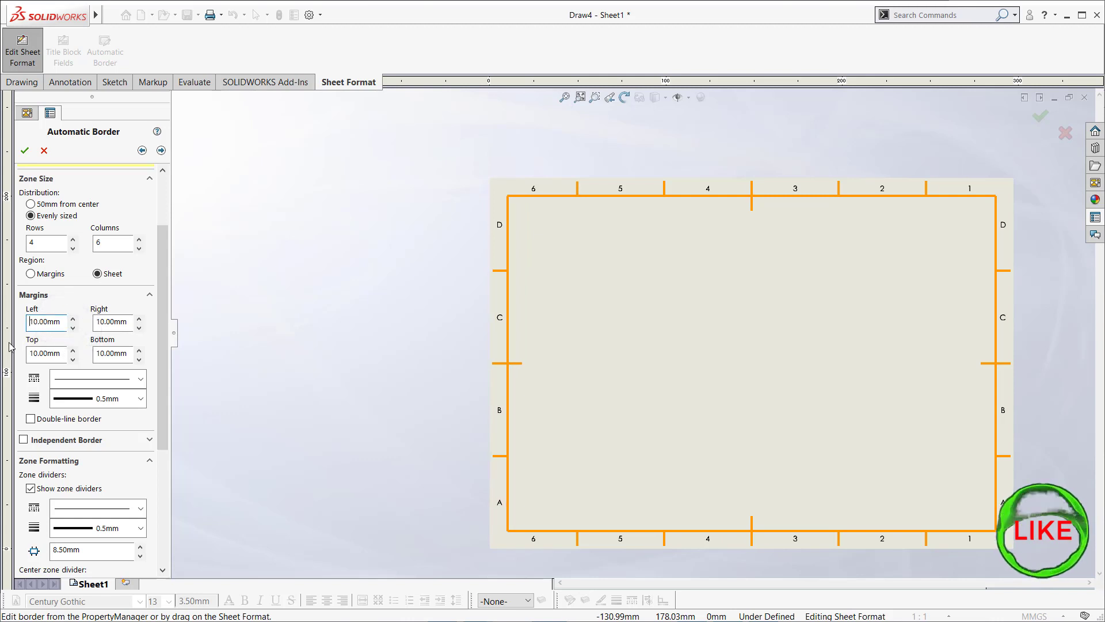
- Try a right border margin of 17.5 mm, then bring it back to 10 mm
click(140, 320)
click(139, 320)
click(139, 320)
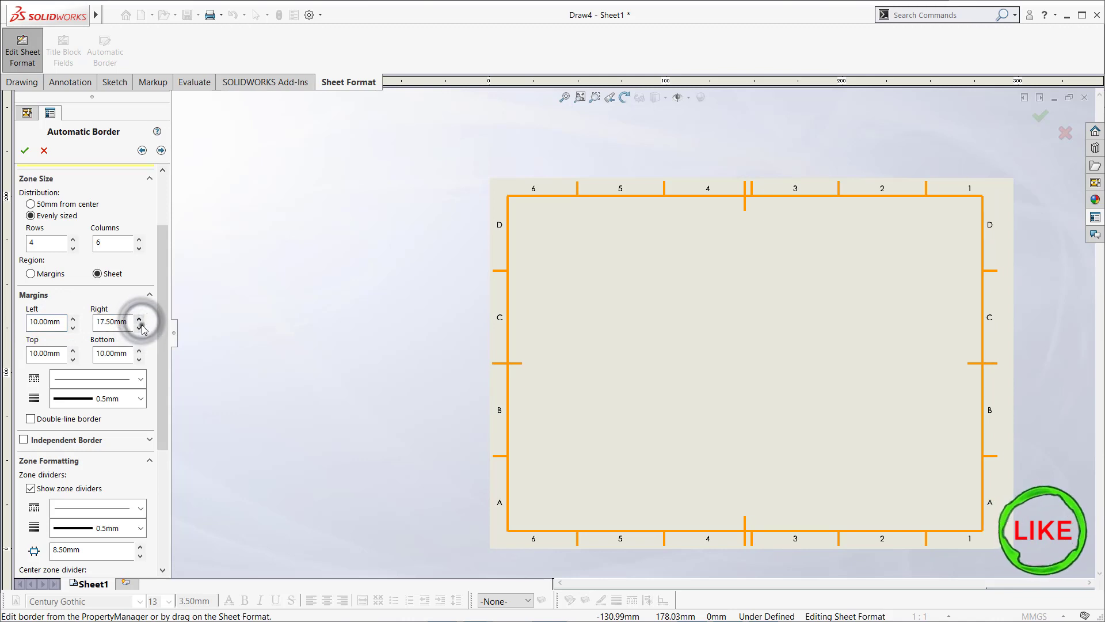
click(139, 326)
click(139, 327)
click(140, 326)
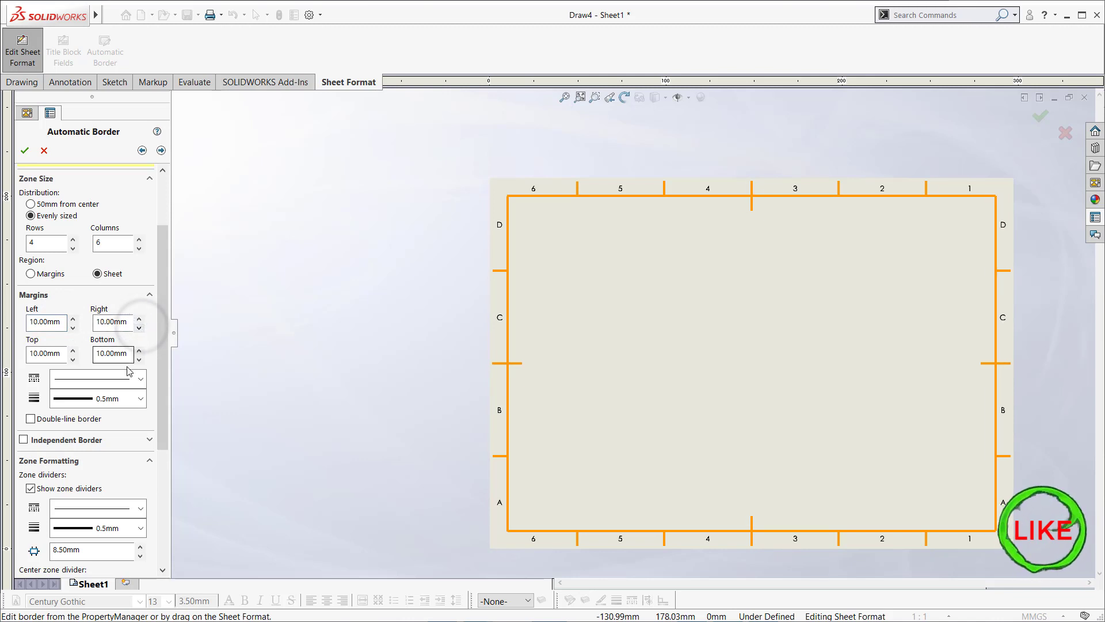
- Try a 15 mm top margin and a 17.5 mm bottom margin, returning each to 10 mm
click(72, 352)
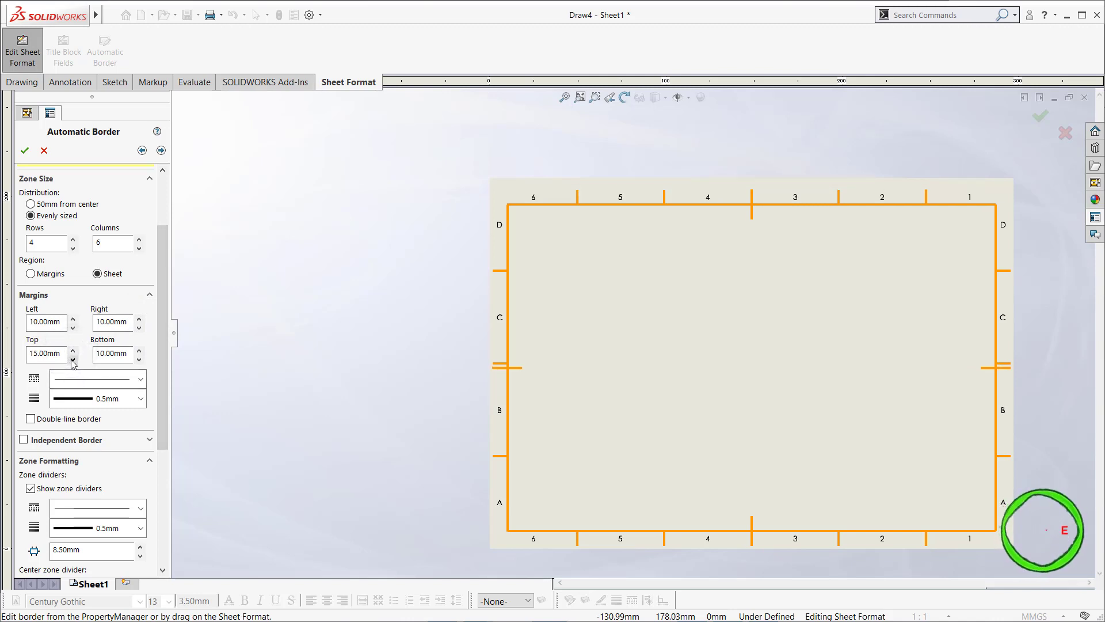
click(73, 360)
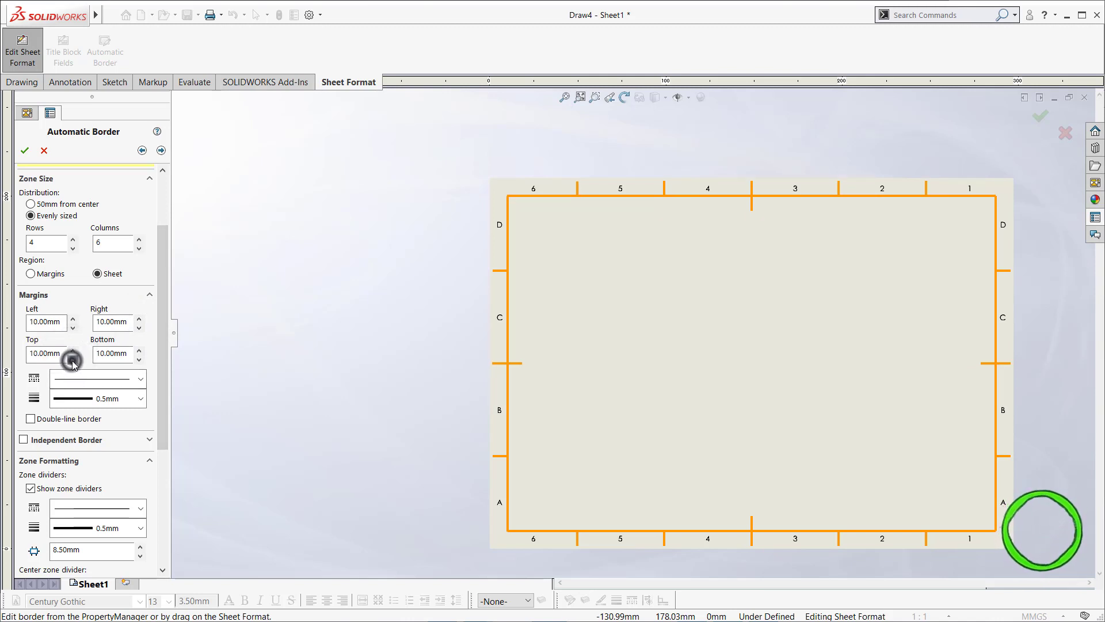
click(139, 350)
click(140, 350)
click(139, 349)
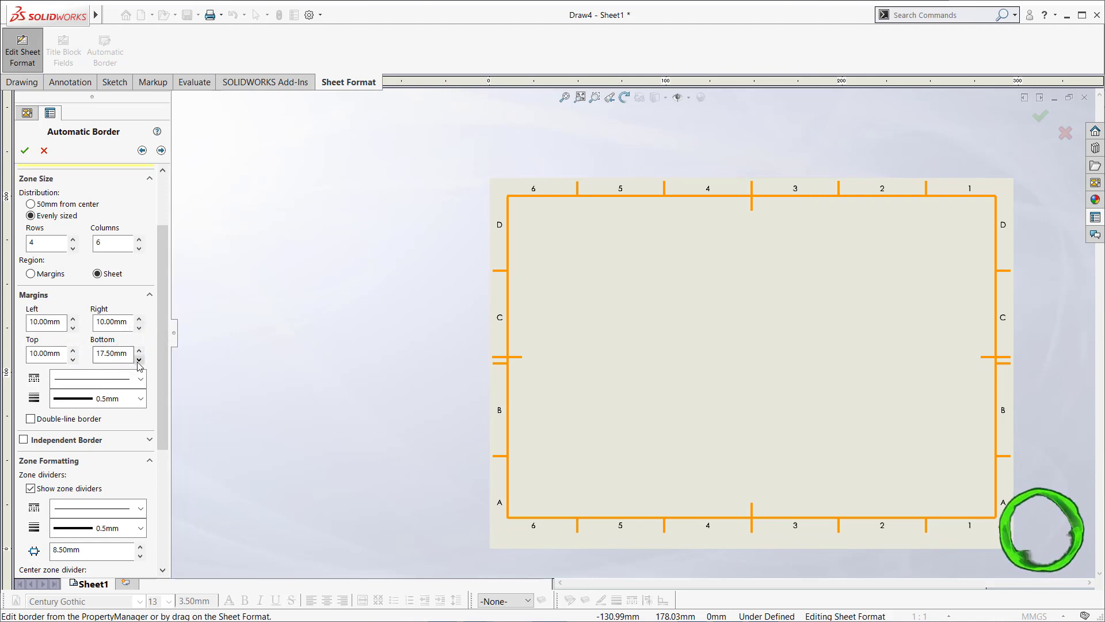
click(139, 361)
click(139, 360)
click(139, 360)
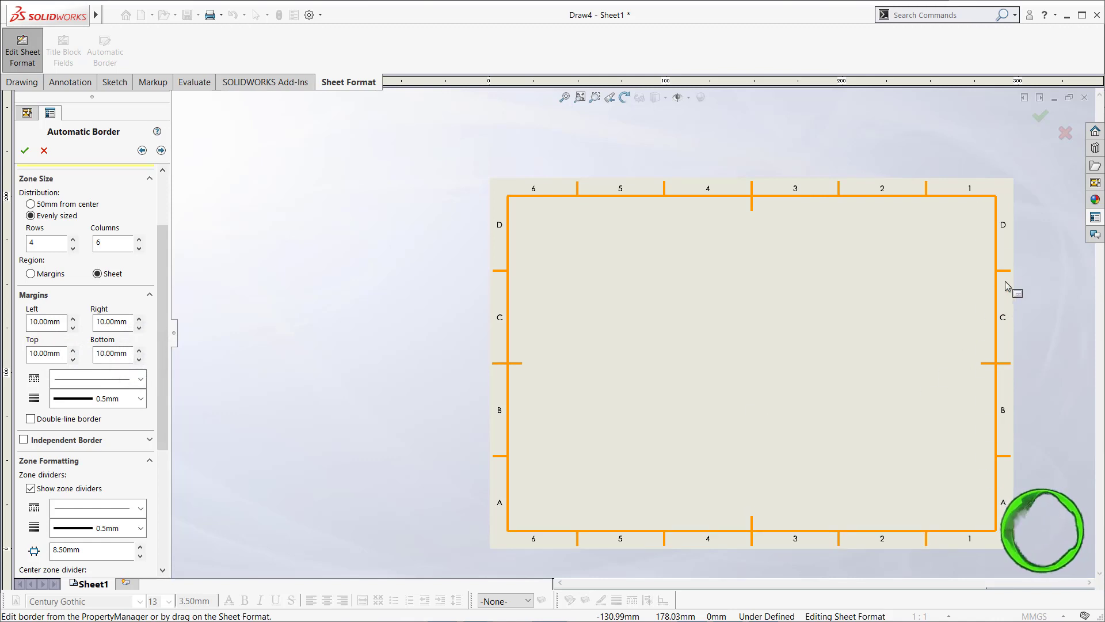
- Widen the border's right margin again past 15 mm, then reset it to 10 mm
click(139, 319)
click(139, 319)
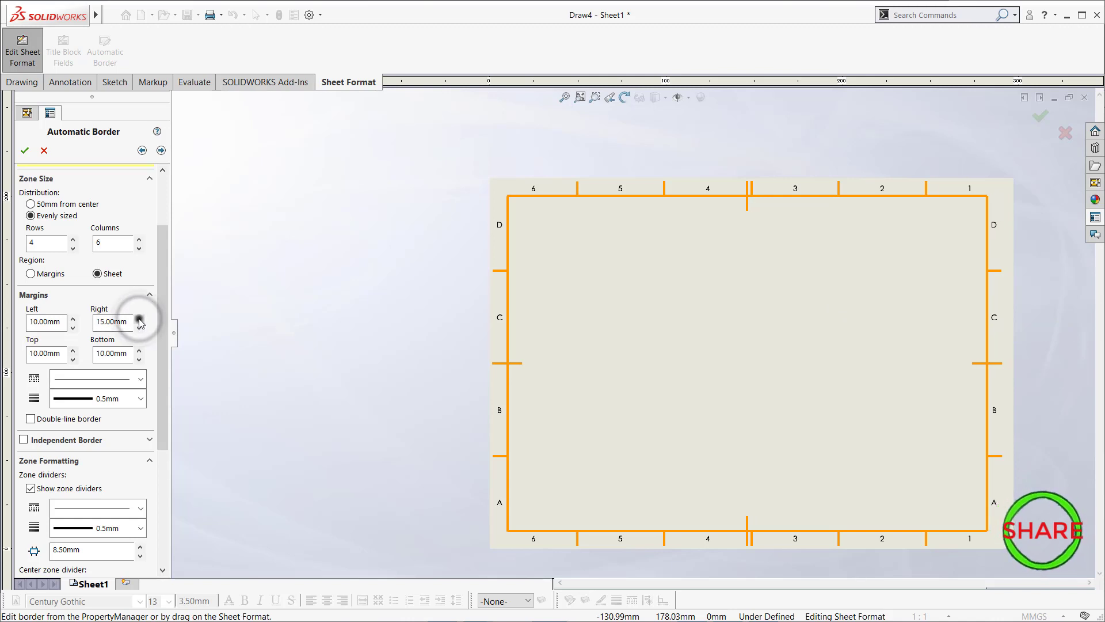
click(139, 319)
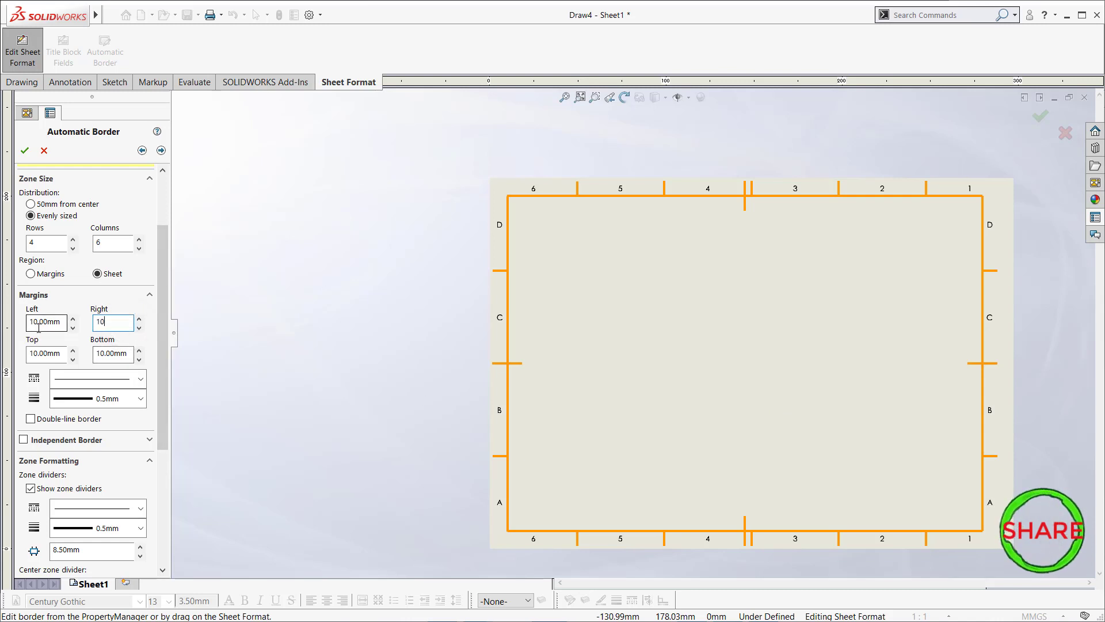
key(Return)
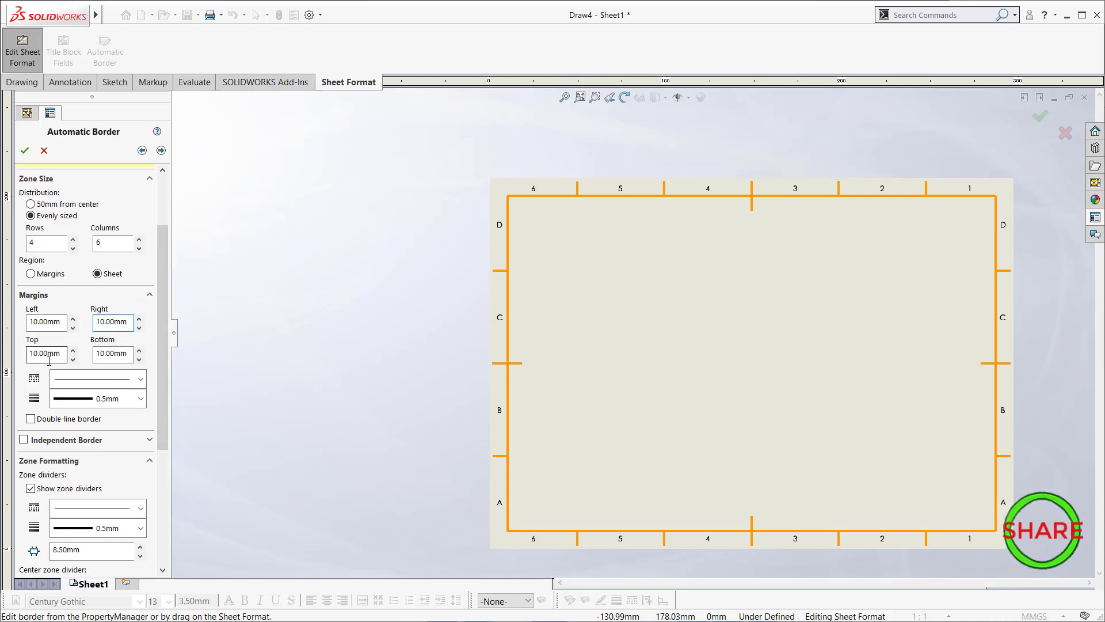
- Try a dashed line style for the border, then restore the solid line style
click(141, 380)
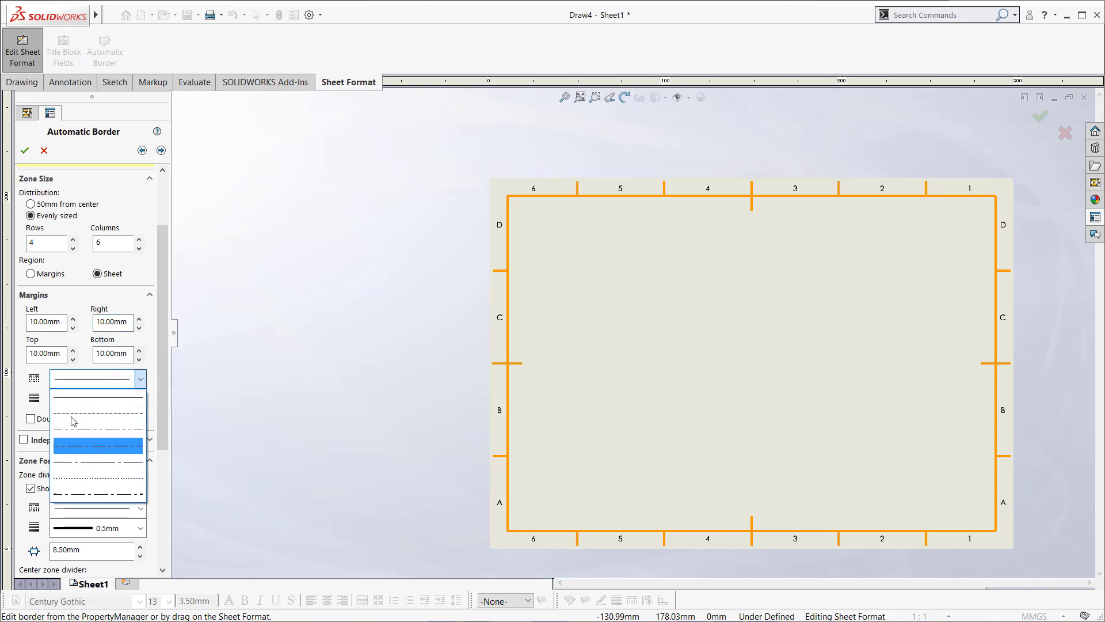
click(264, 361)
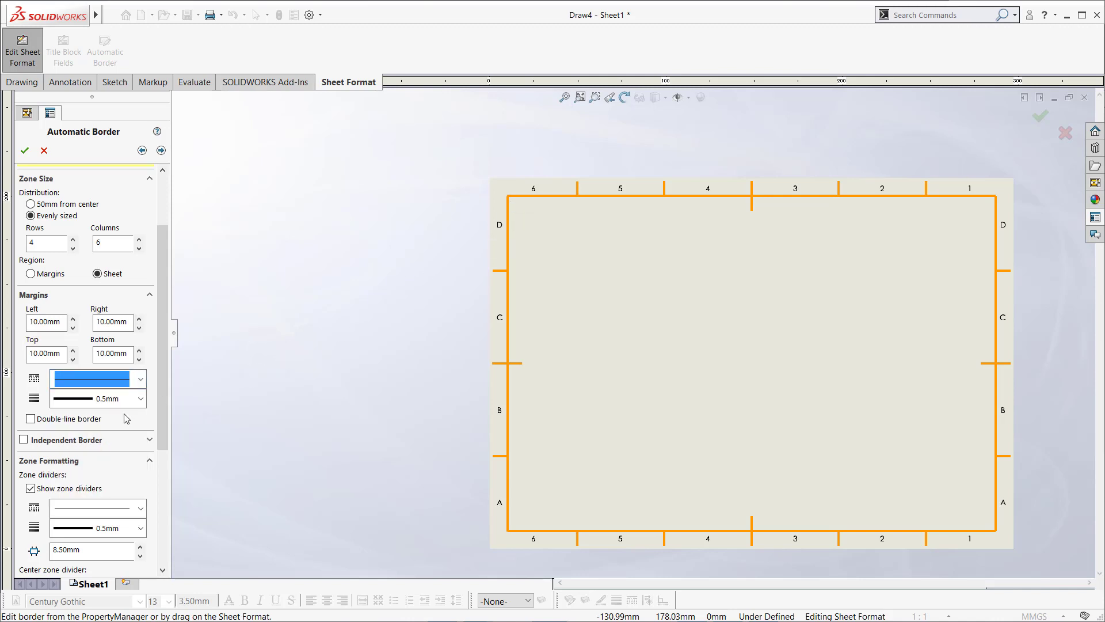
click(131, 385)
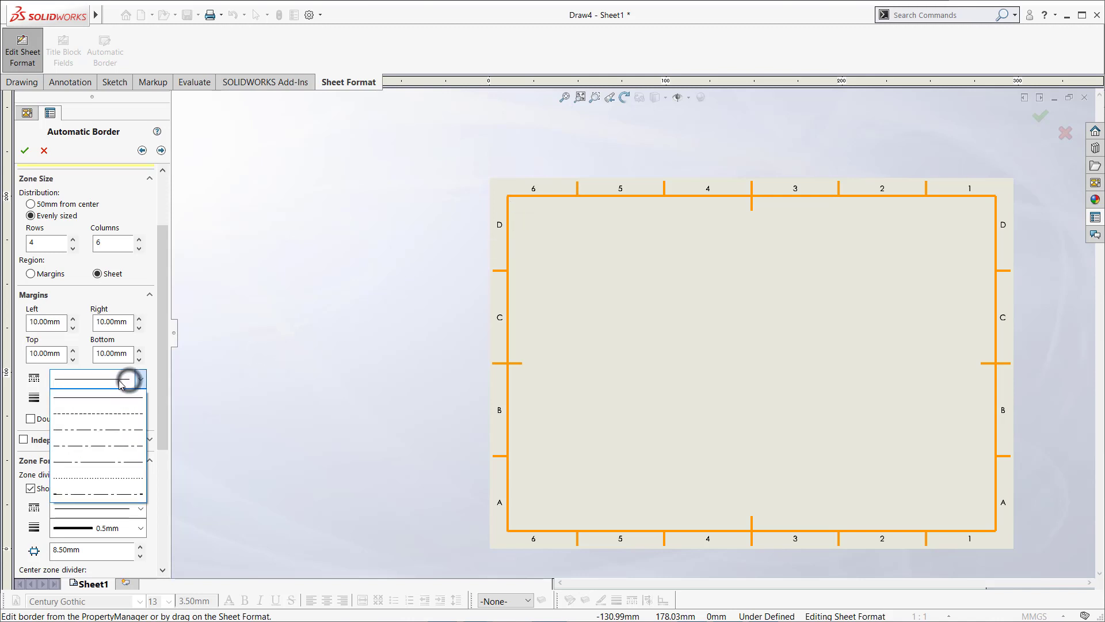
click(92, 415)
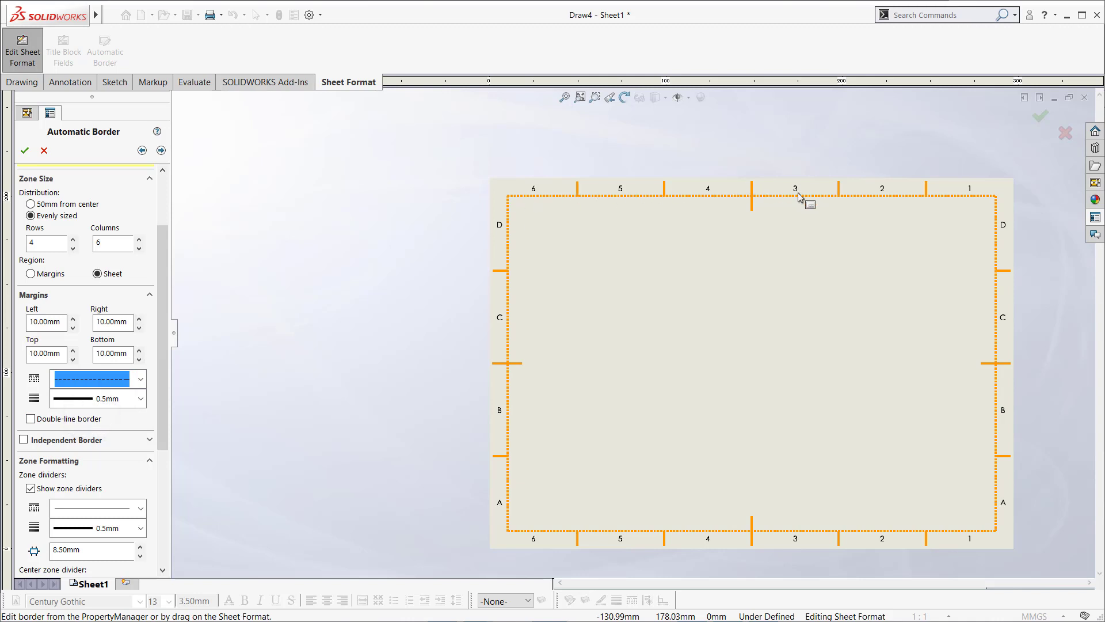
scroll(799, 195, down, 5)
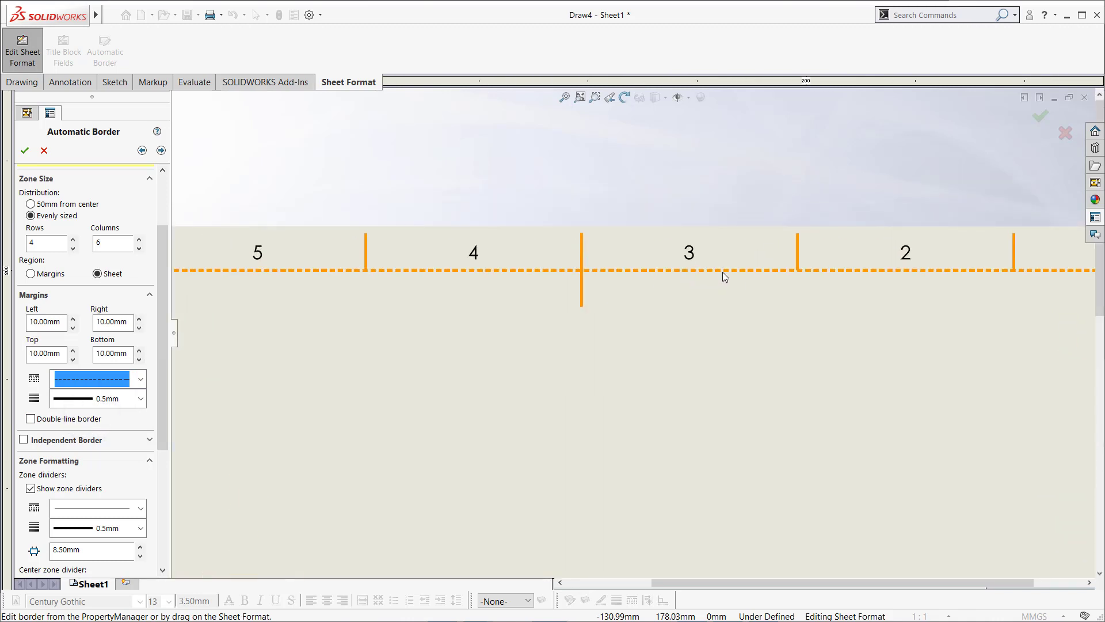
scroll(660, 303, up, 2)
click(134, 384)
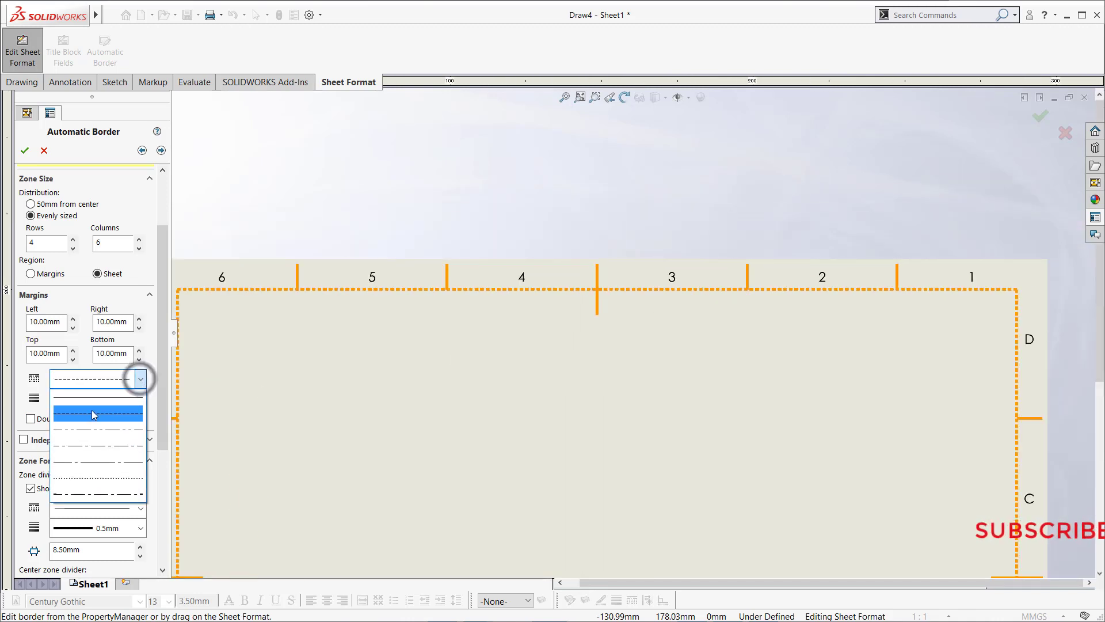
click(95, 403)
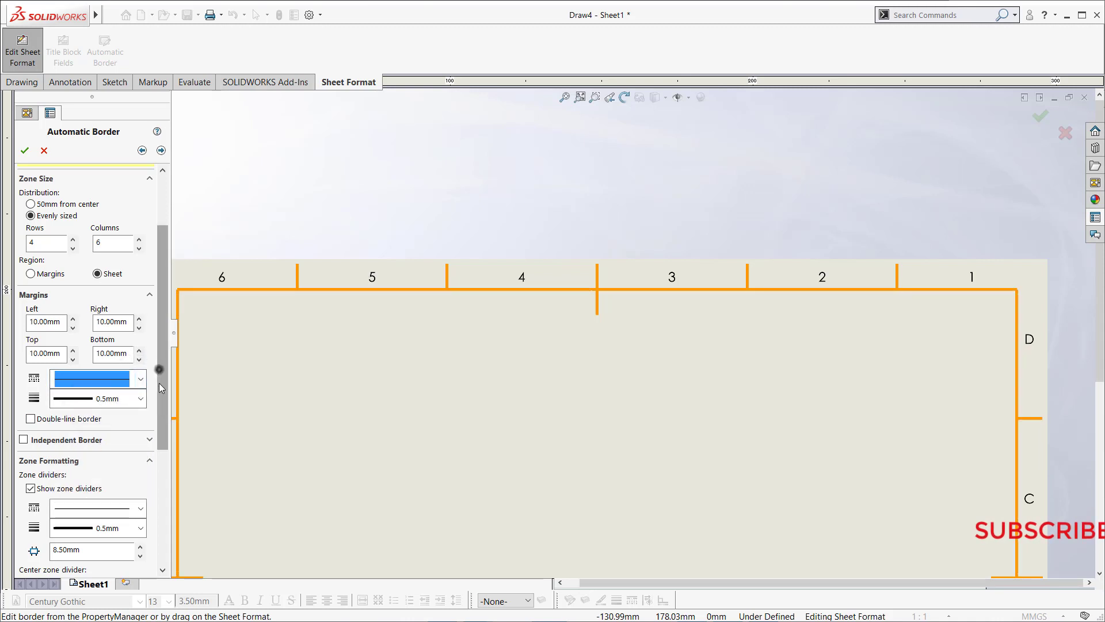
- Review the border line thickness choices, keeping 0.5 mm, and try the double-line border before turning it off again
drag(163, 341, 162, 368)
click(100, 352)
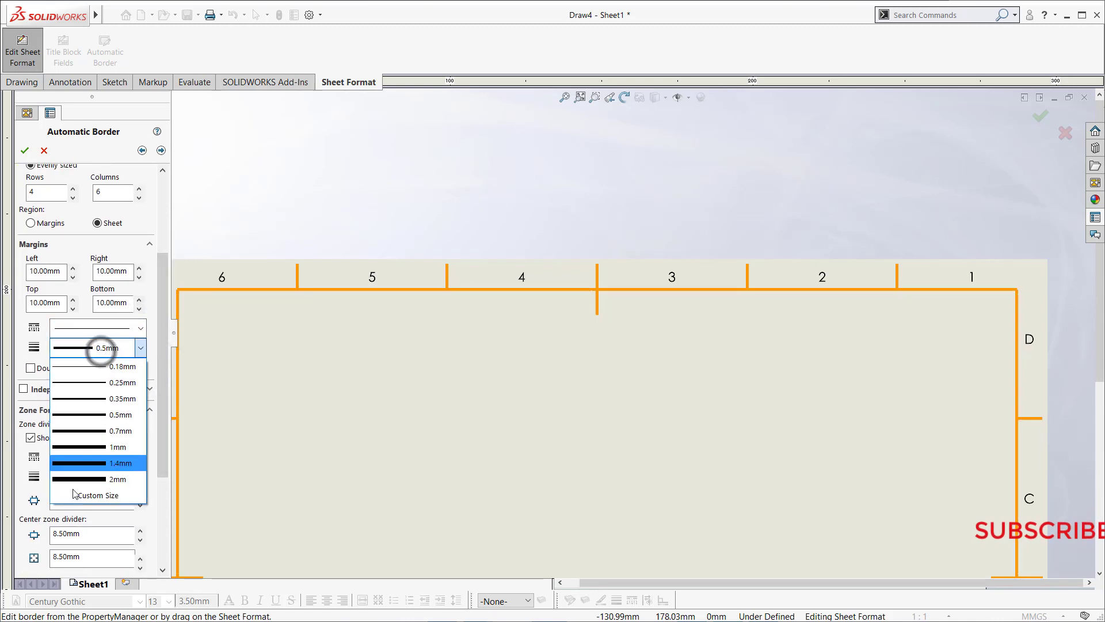
click(104, 348)
key(z)
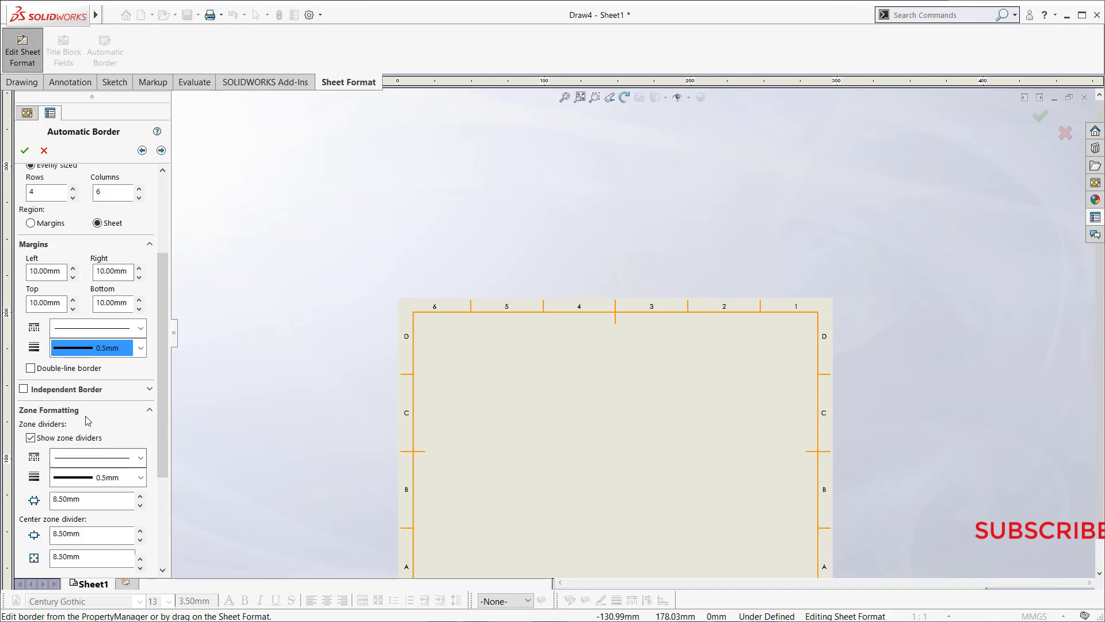
click(31, 368)
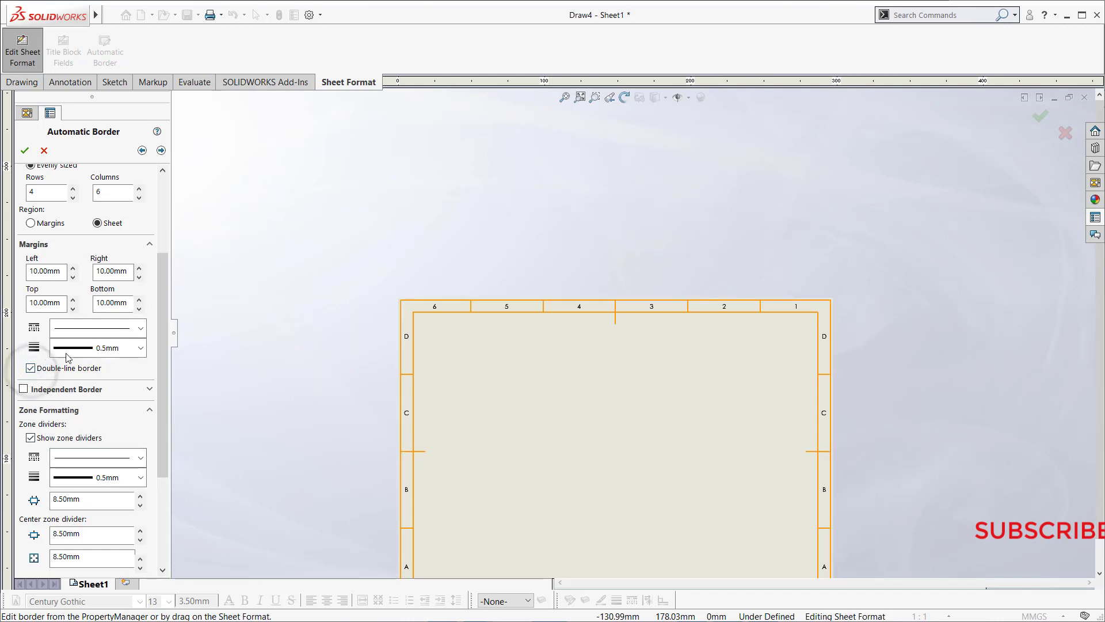
click(30, 369)
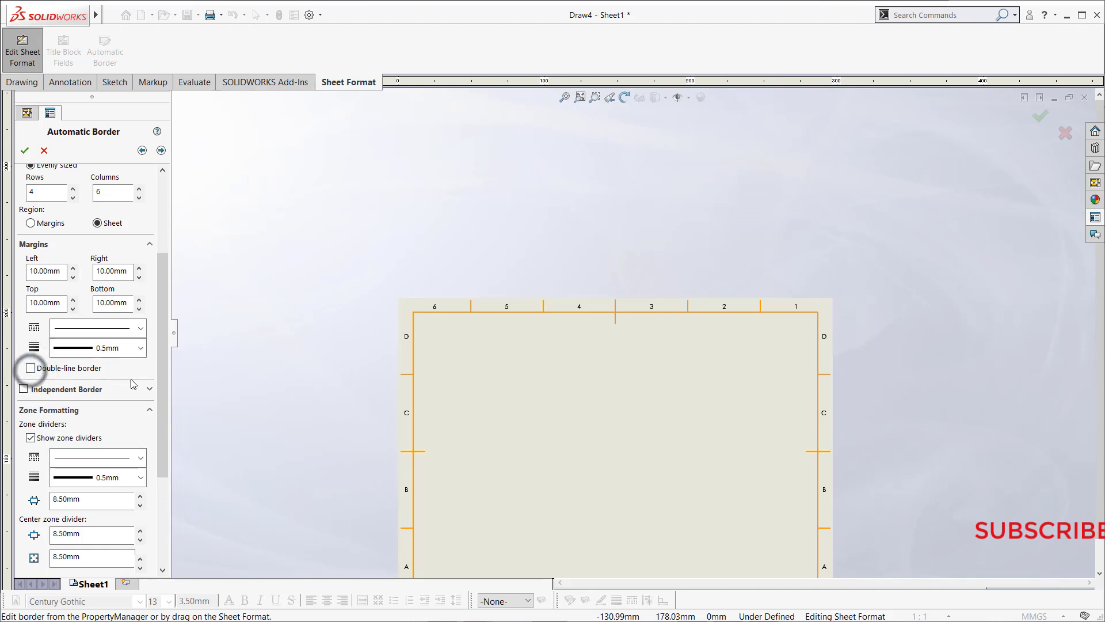
- Try an independent border with a wider right offset, then return the offset to 10 mm and turn the independent border off
drag(164, 403, 173, 459)
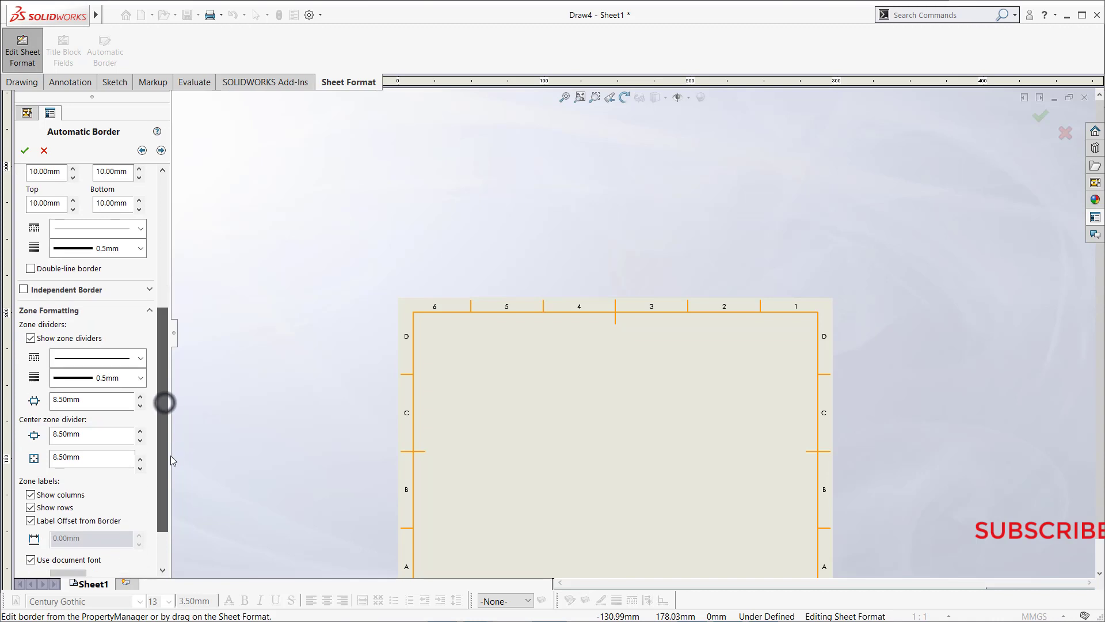
click(26, 289)
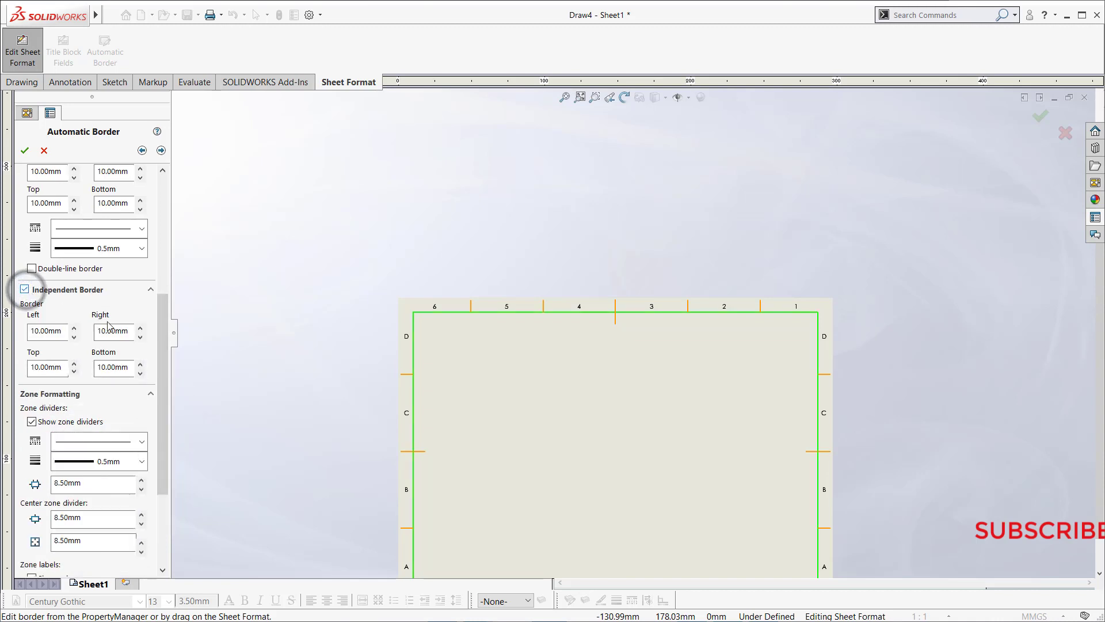
click(141, 327)
click(140, 327)
click(140, 328)
click(140, 328)
click(141, 328)
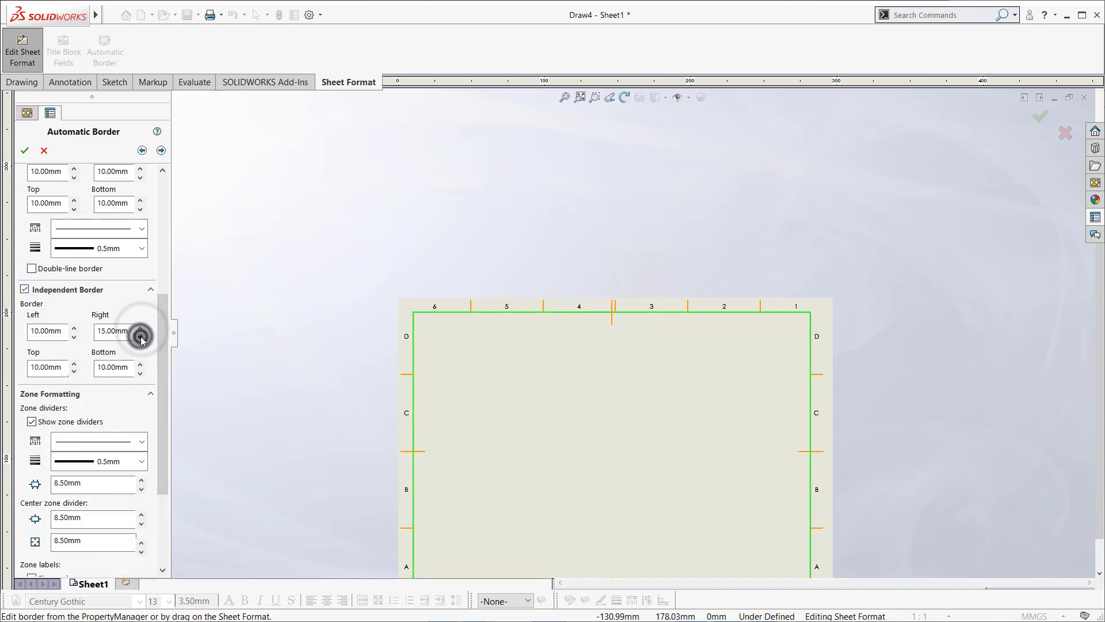
click(141, 337)
click(140, 337)
click(141, 336)
click(140, 337)
click(140, 337)
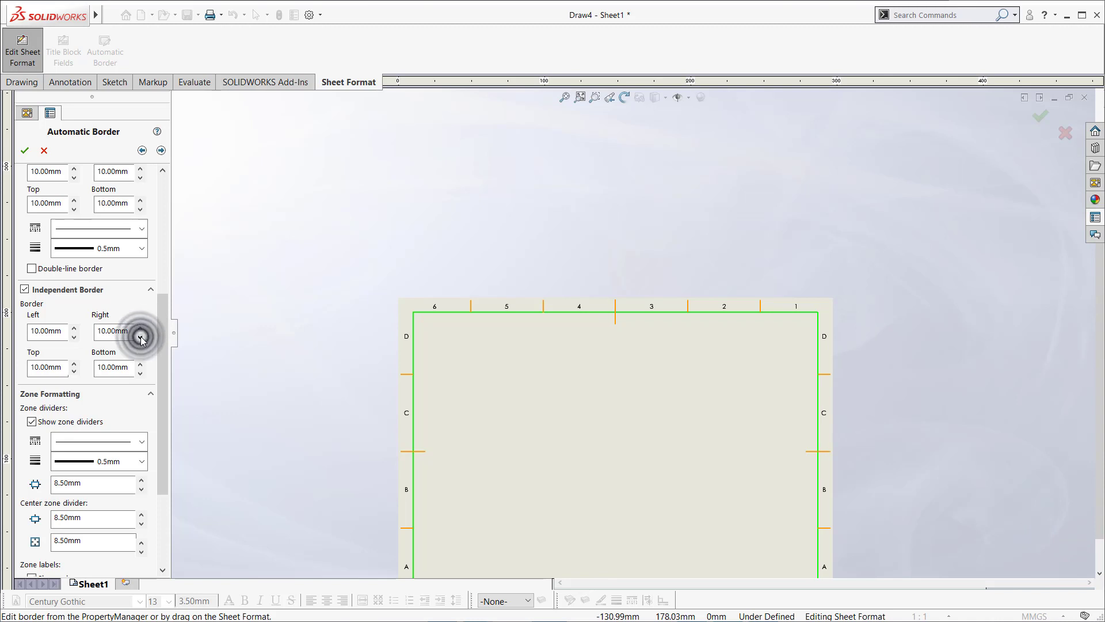
click(23, 290)
- Review the line style choices for the zone dividers, keeping the solid line
drag(164, 316, 165, 362)
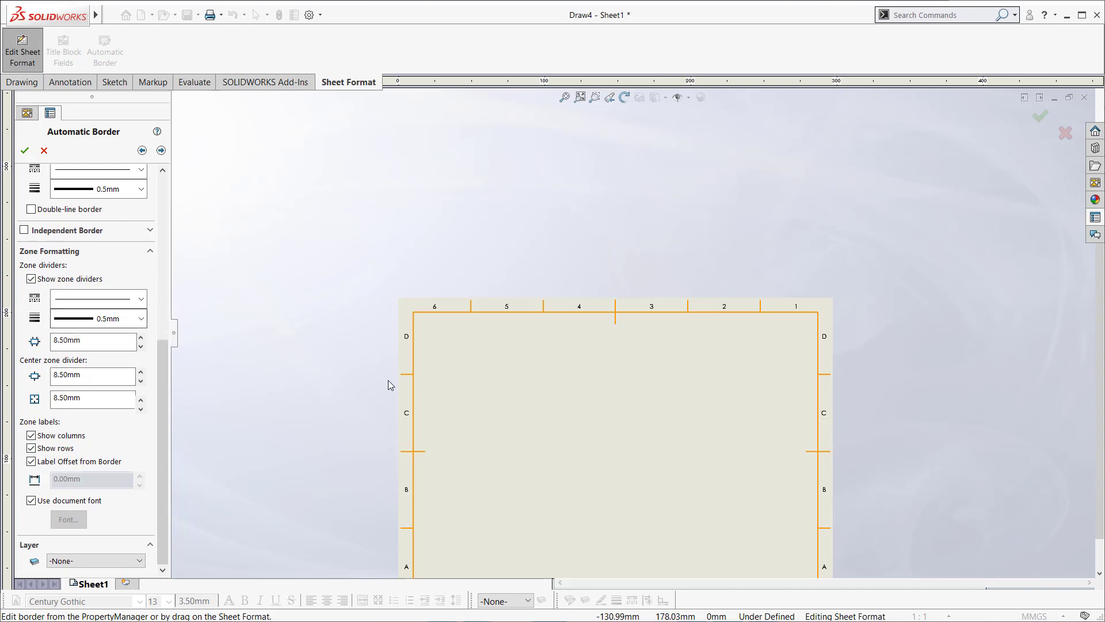
click(108, 299)
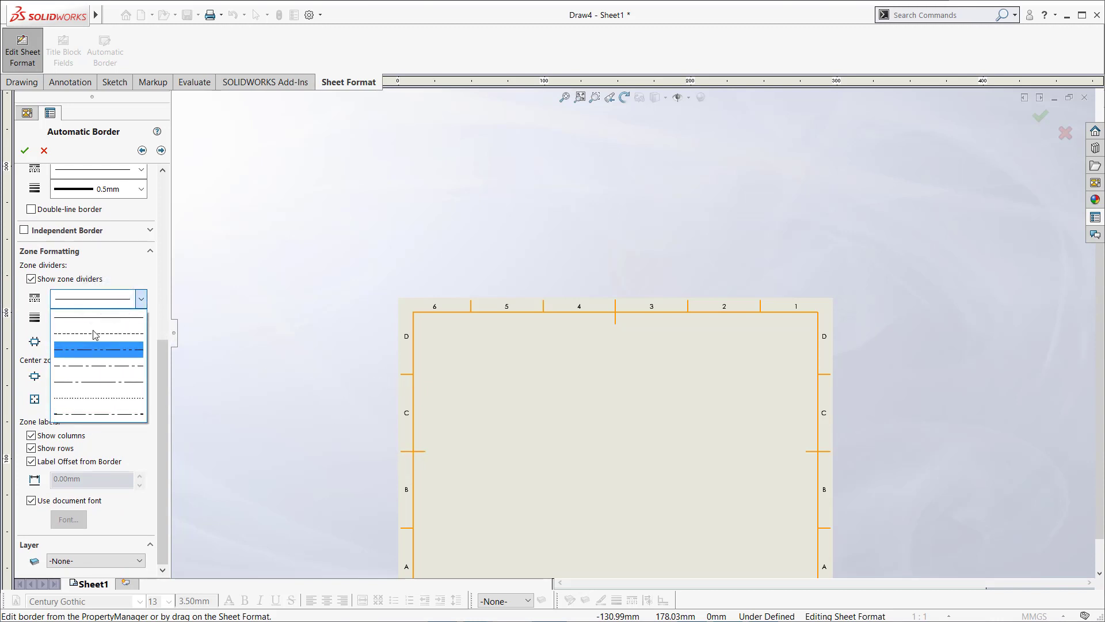
click(271, 377)
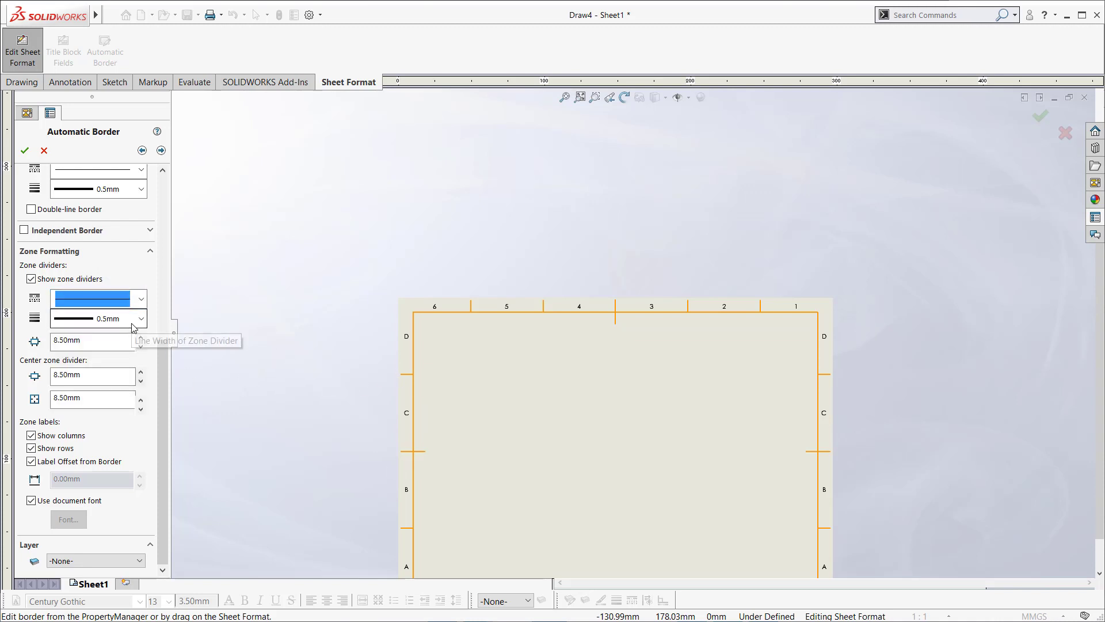
- Try lengthening the zone dividers to 28.50 mm, then return their length to 8.50 mm
click(102, 345)
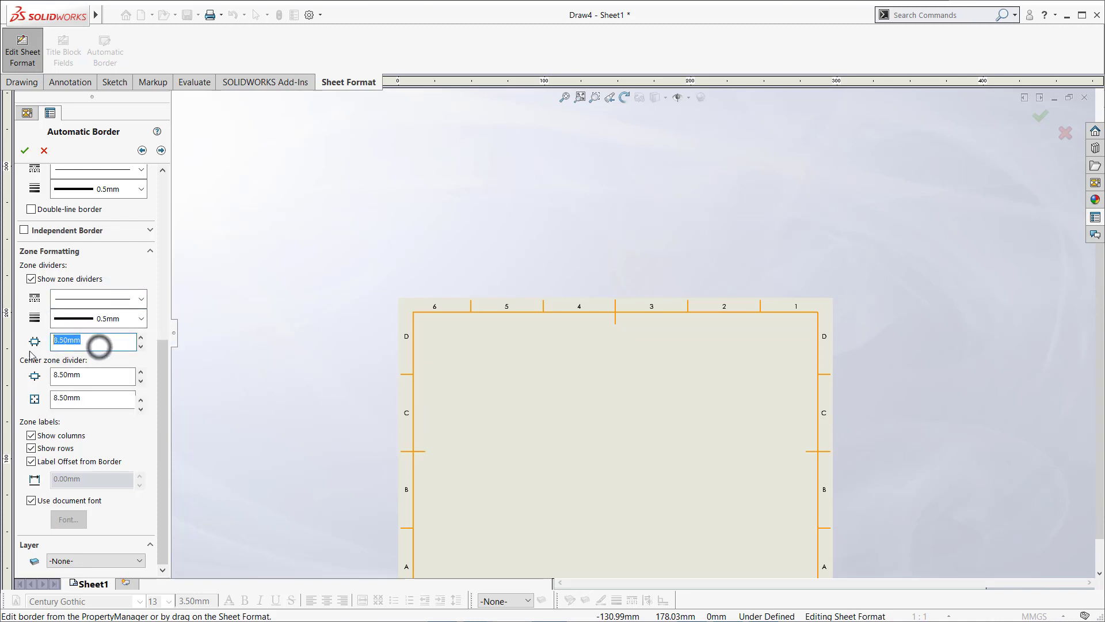
click(391, 434)
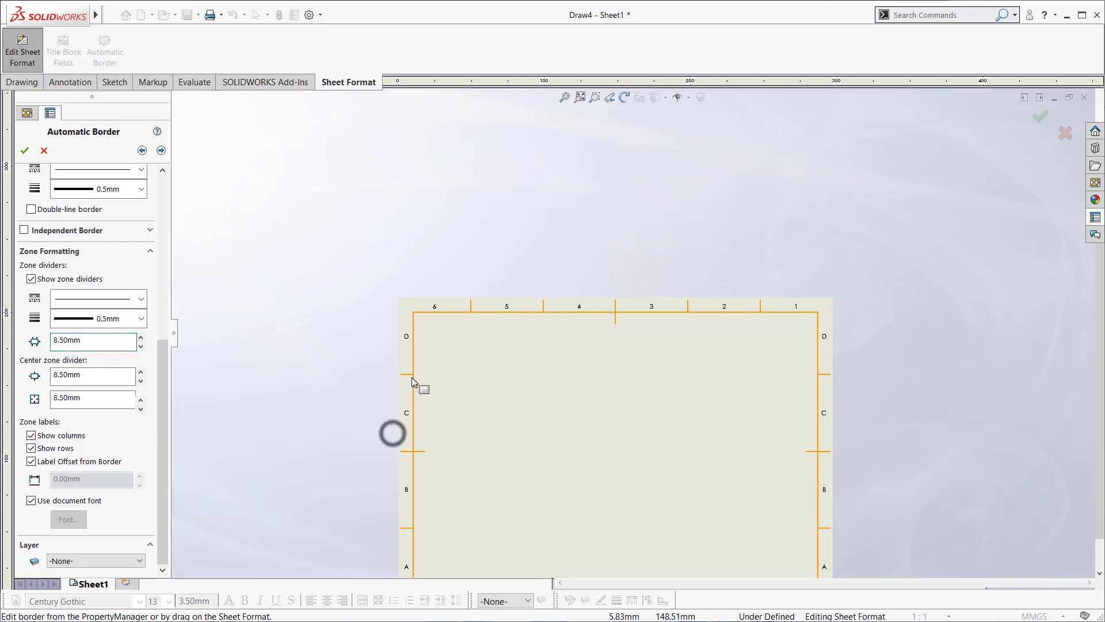
click(141, 339)
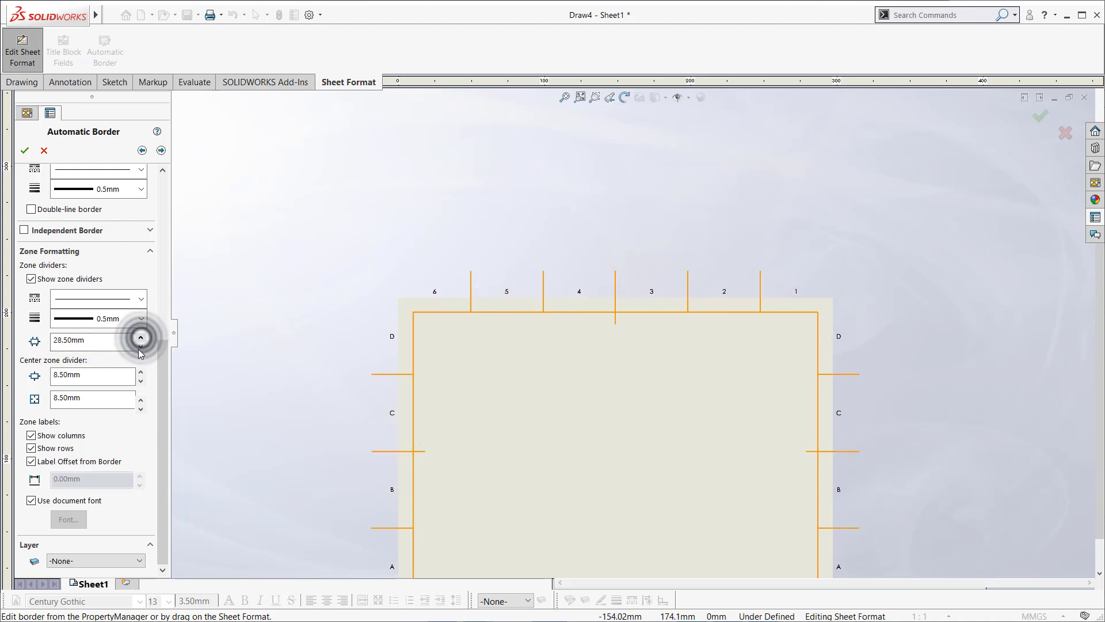
click(140, 347)
click(140, 347)
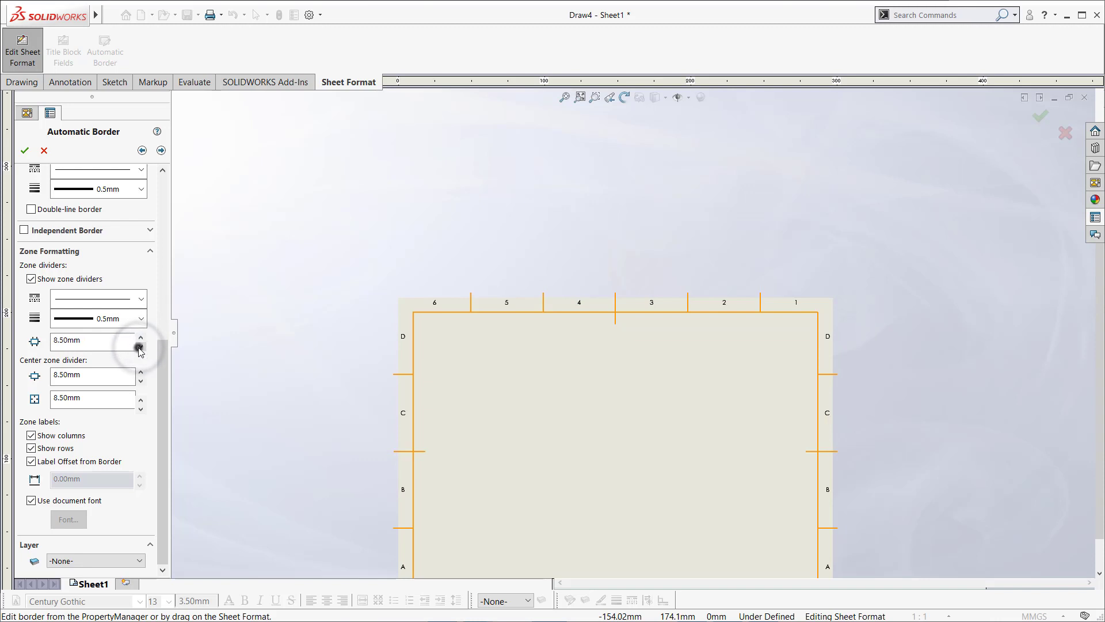
- Try an outer center zone divider length of 23.50 mm, then return it to 8.50 mm
click(164, 417)
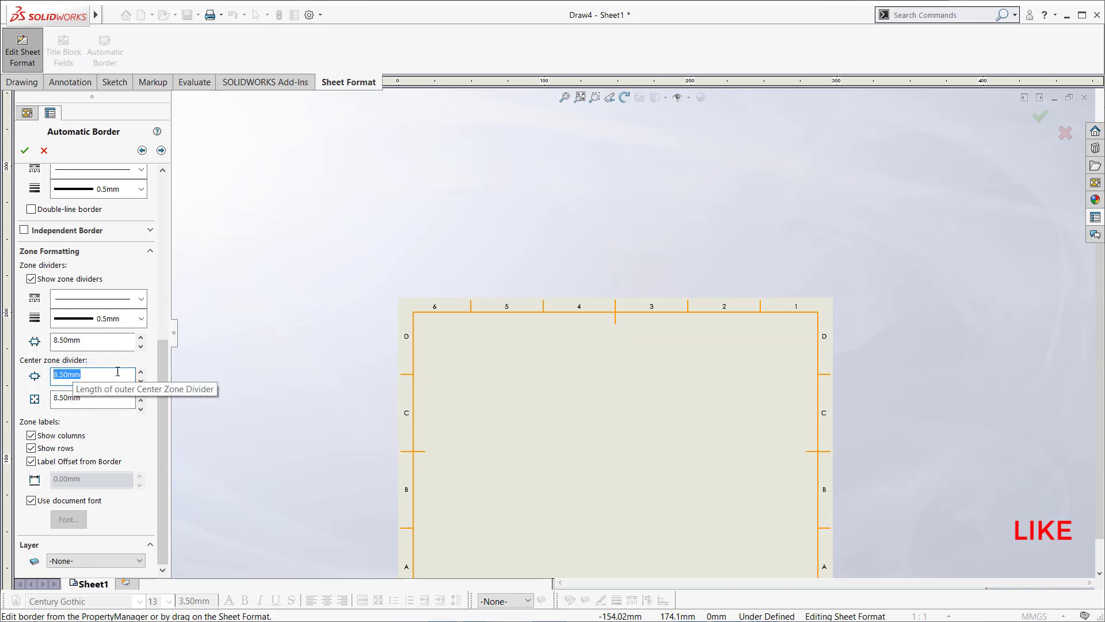
click(140, 372)
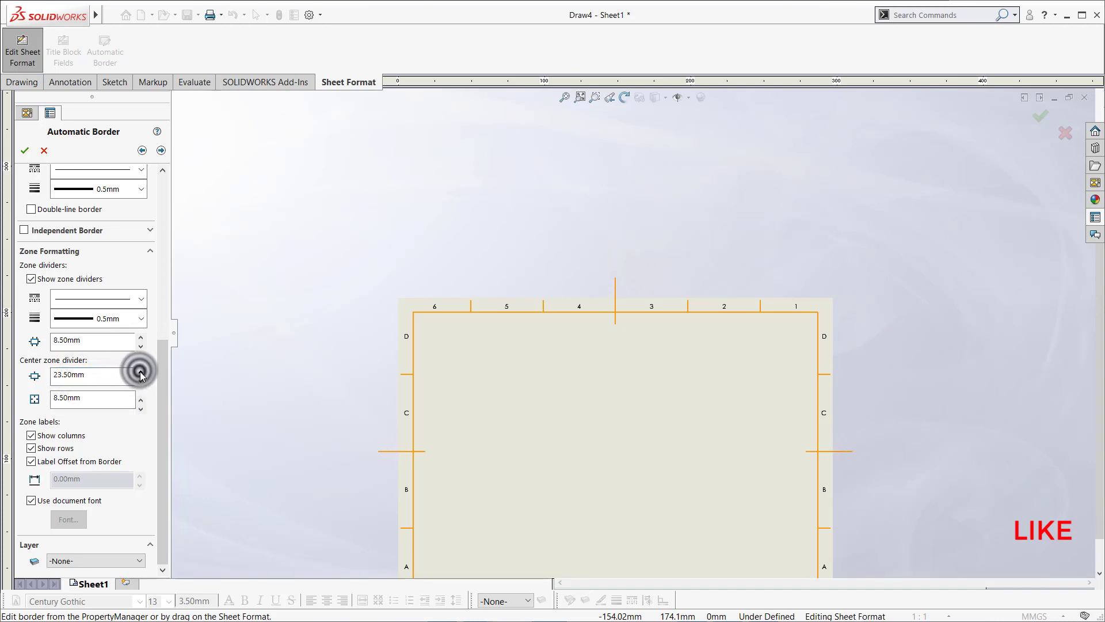
click(141, 372)
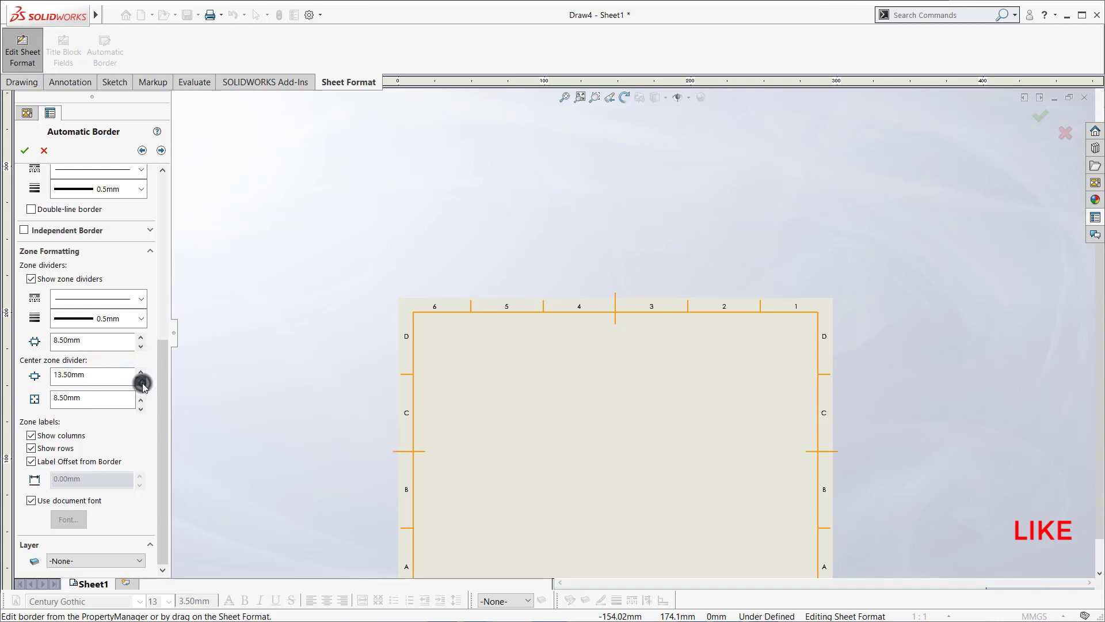
click(141, 380)
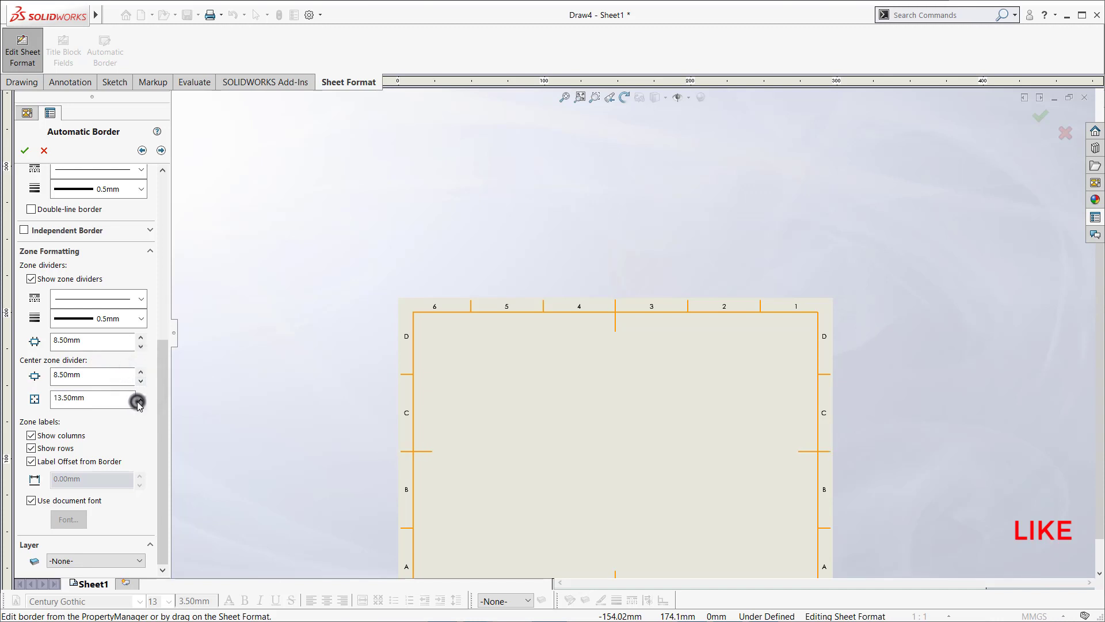
- Try an inner center zone divider length of 13.50 mm, then return it to 8.50 mm
click(137, 402)
click(138, 402)
click(141, 410)
click(141, 410)
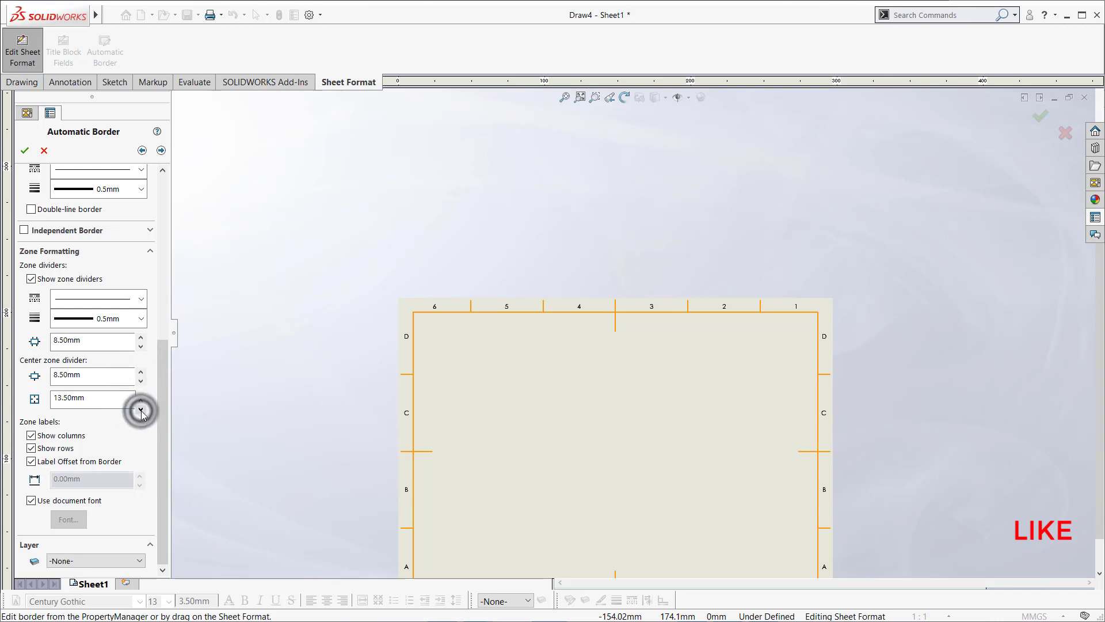
click(141, 411)
click(244, 420)
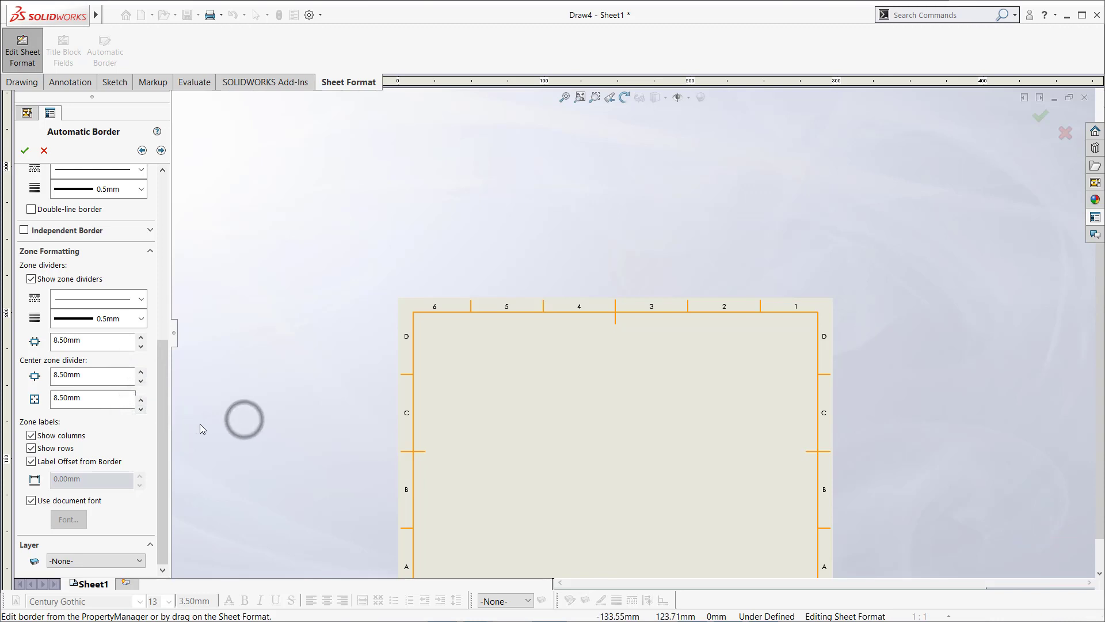
- Try hiding the column and row zone labels, then show them again
scroll(316, 328, down, 2)
scroll(446, 375, up, 5)
scroll(802, 450, down, 4)
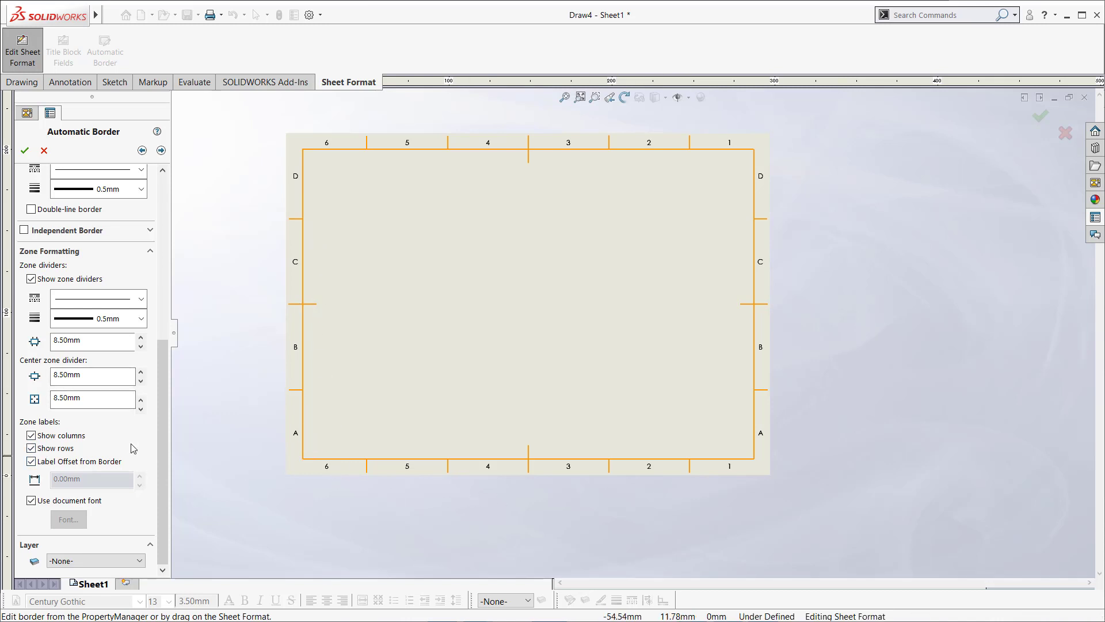
click(31, 436)
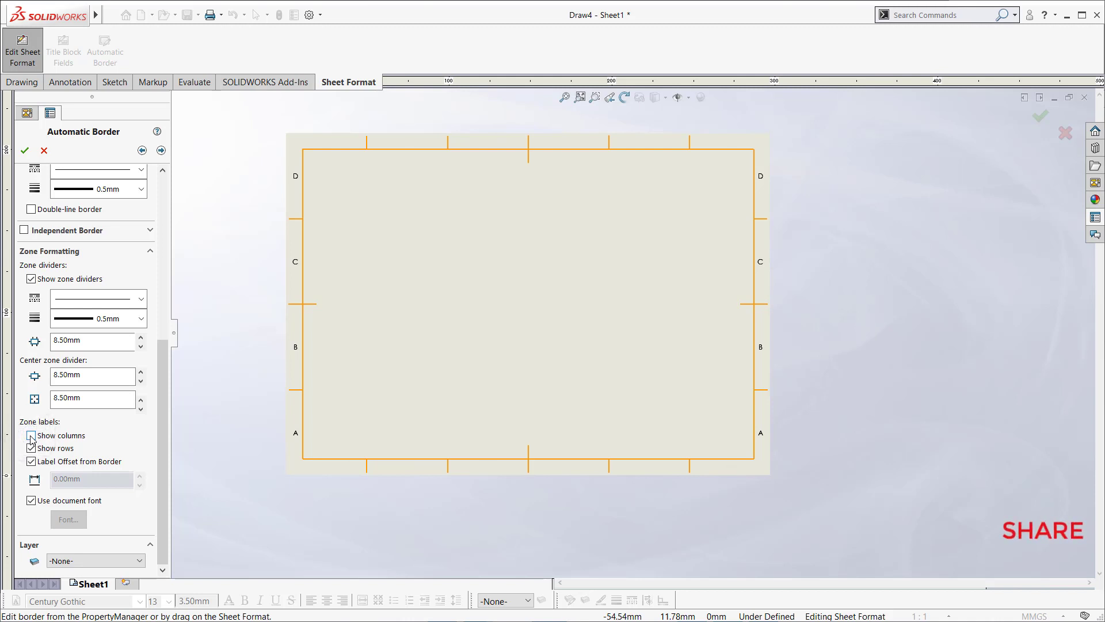
click(31, 449)
- Try custom zone label offsets up to 3.60 mm, then turn Label Offset from Border back on
click(31, 461)
click(31, 463)
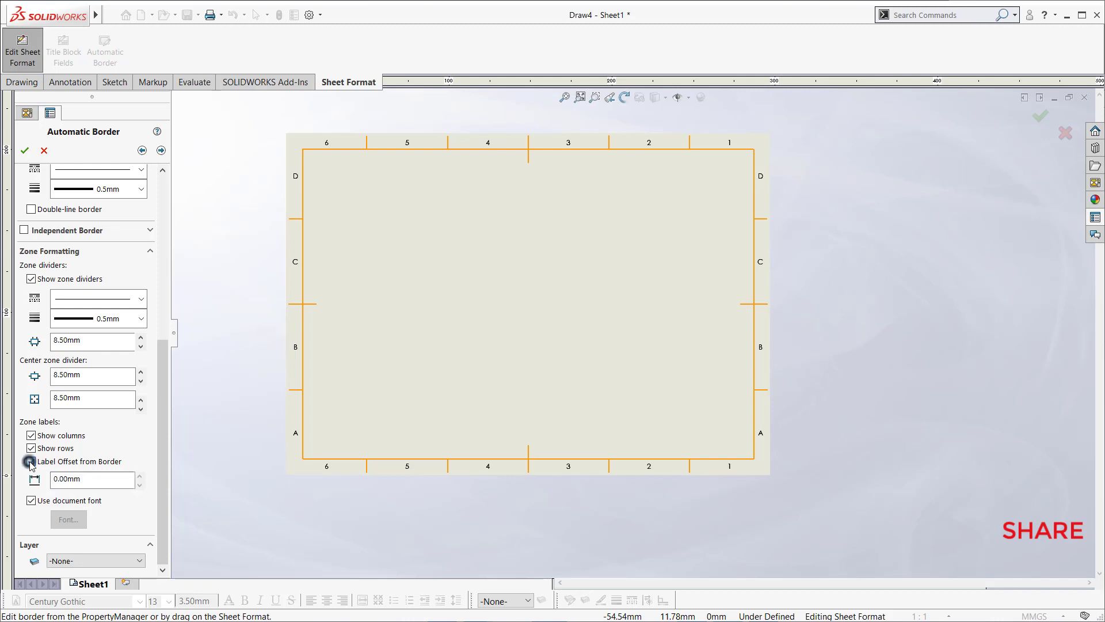
click(139, 476)
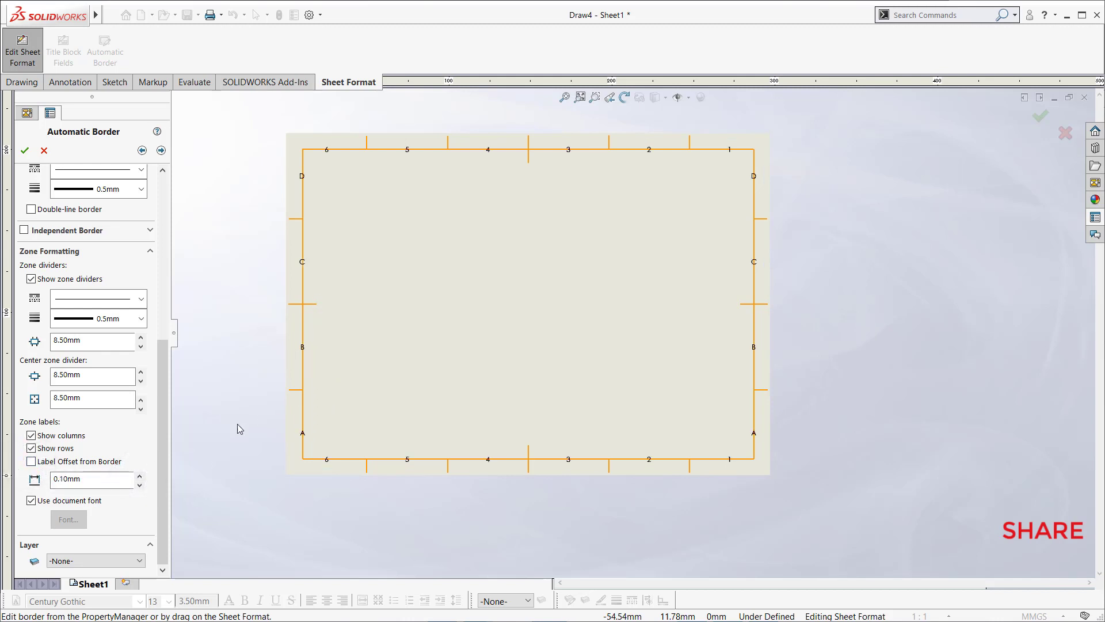
click(139, 477)
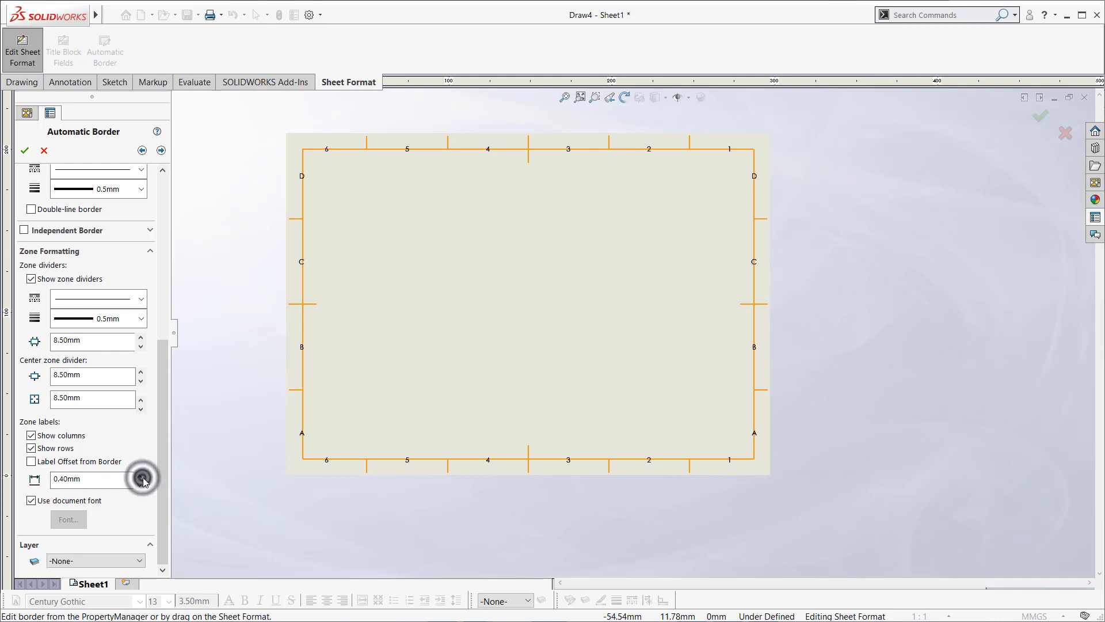
click(139, 477)
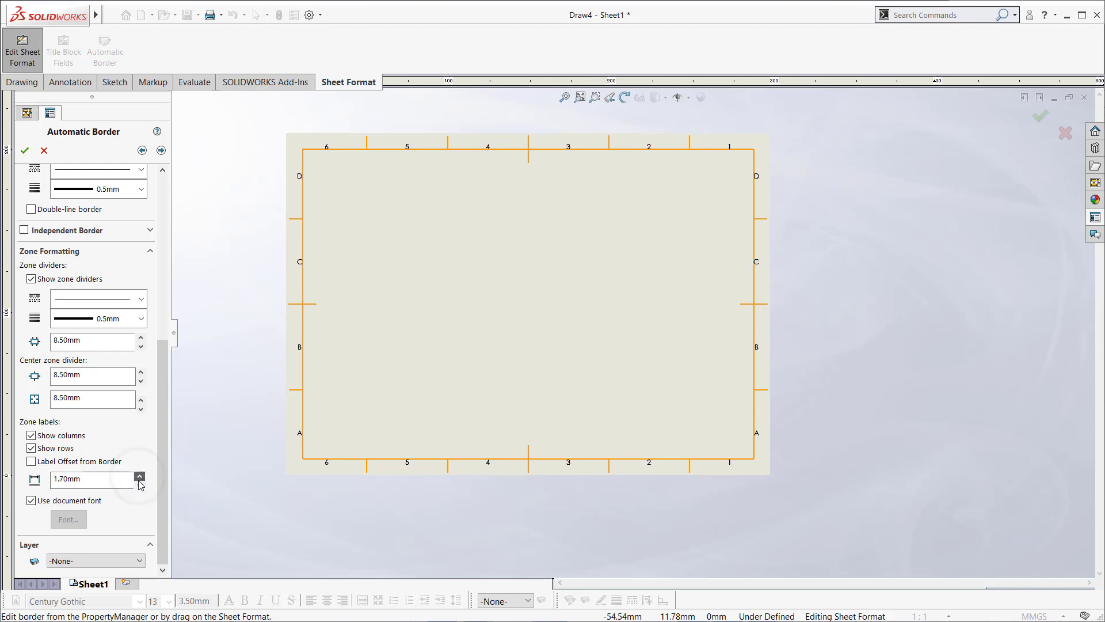
click(30, 461)
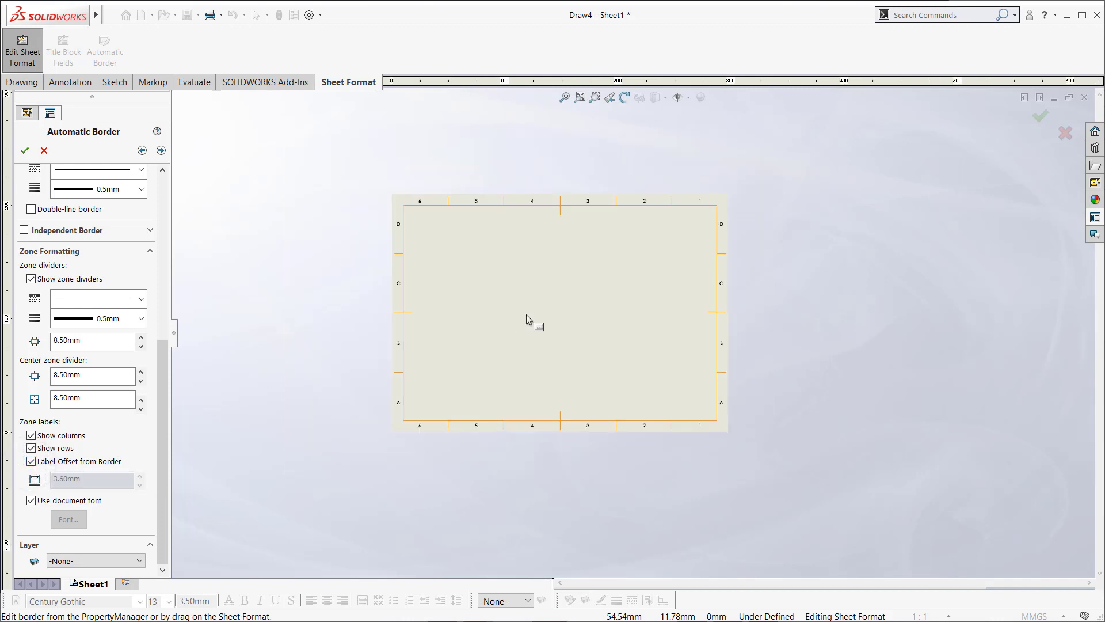
click(30, 461)
click(30, 461)
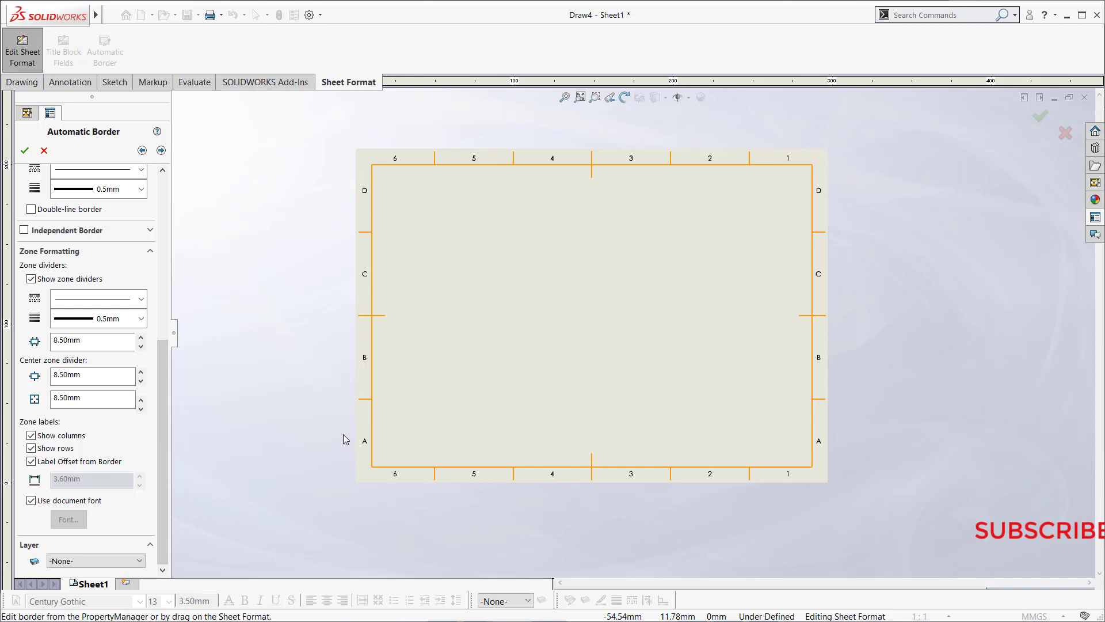
- Keep the document font for the zone labels and apply the automatic border without adding a margin mask
click(31, 501)
click(32, 501)
click(161, 150)
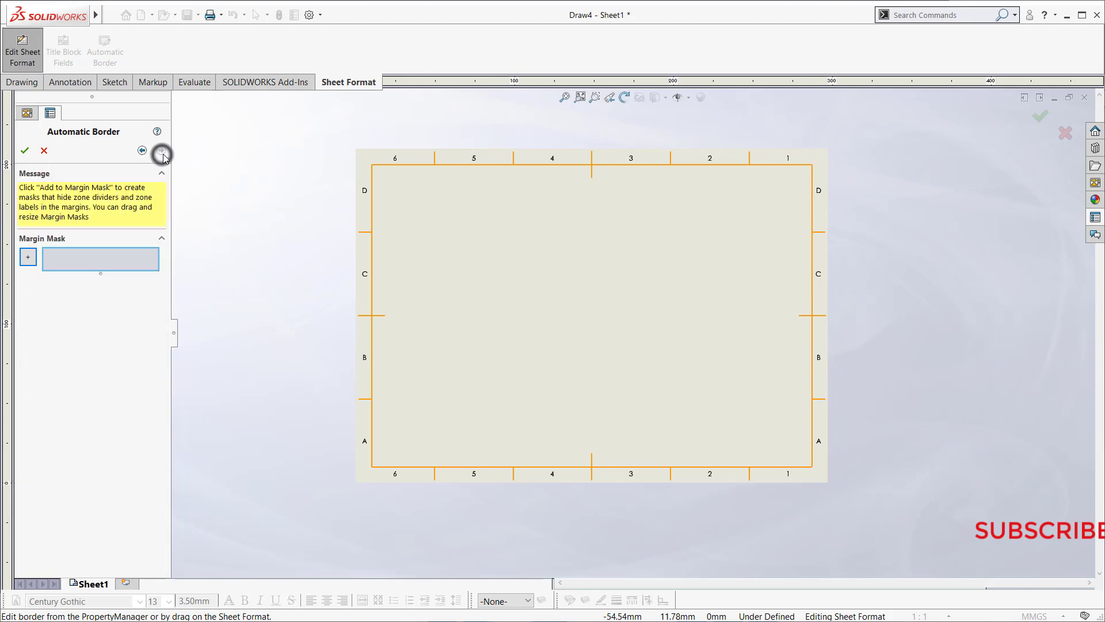
click(25, 152)
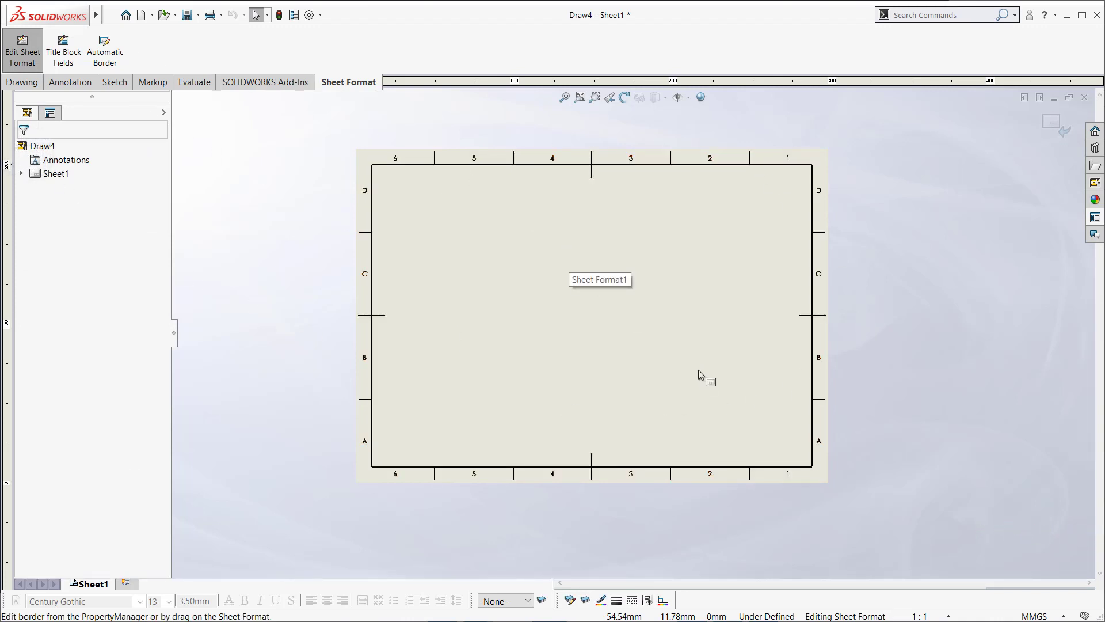
- Sketch a corner rectangle about 148 mm wide for the title block, starting at the border's lower-right corner
click(121, 81)
click(78, 51)
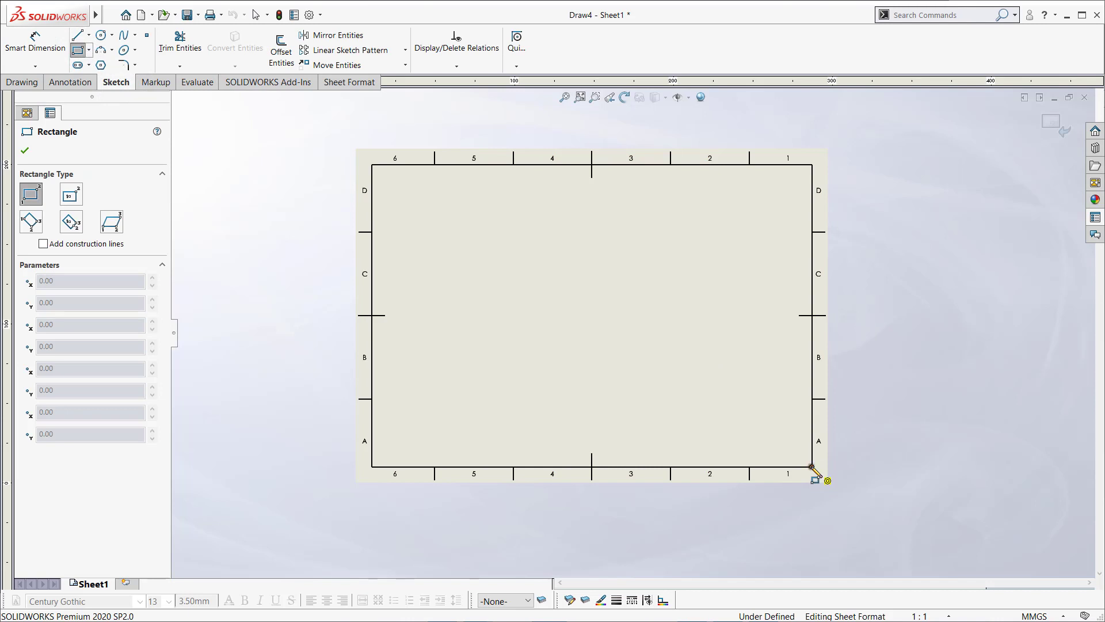
click(812, 468)
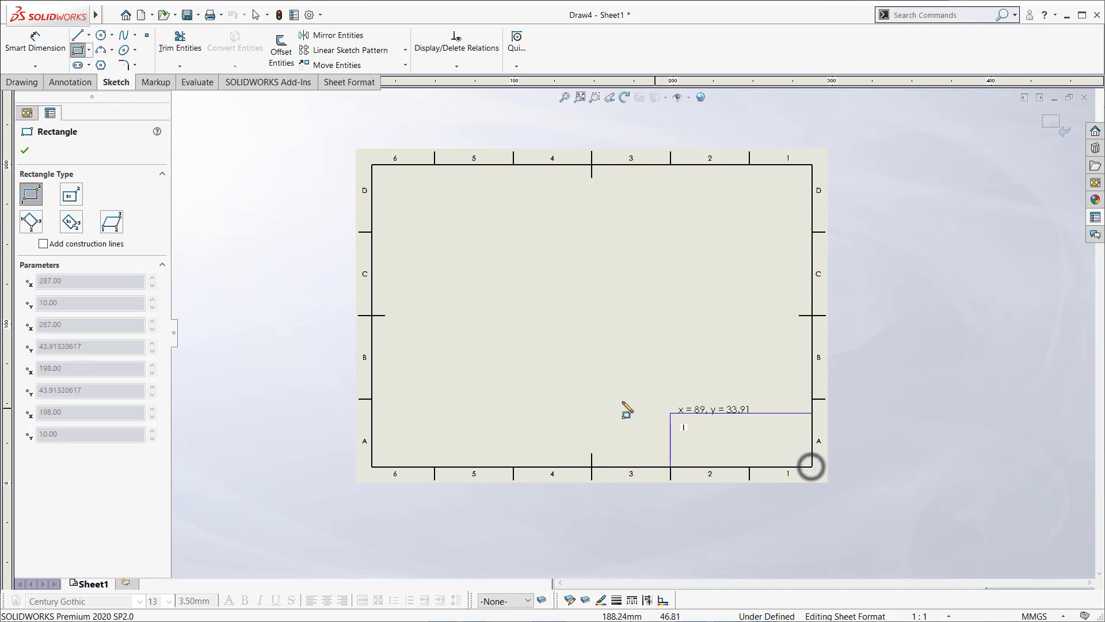
click(576, 403)
right_click(489, 363)
click(520, 370)
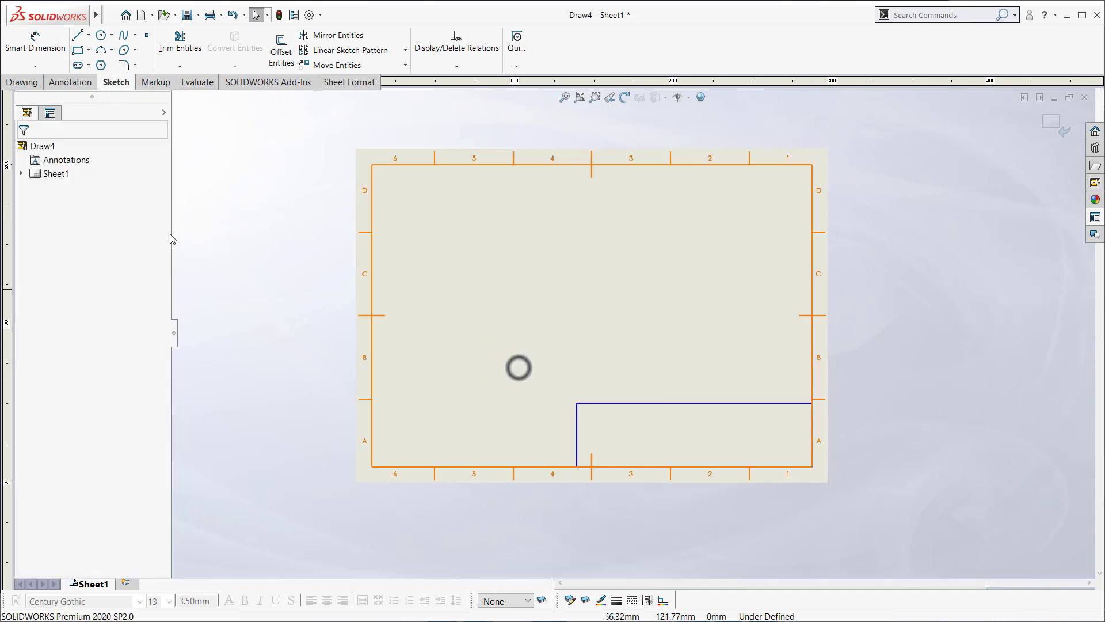
- Dimension the width of the title block rectangle along its top edge
click(29, 49)
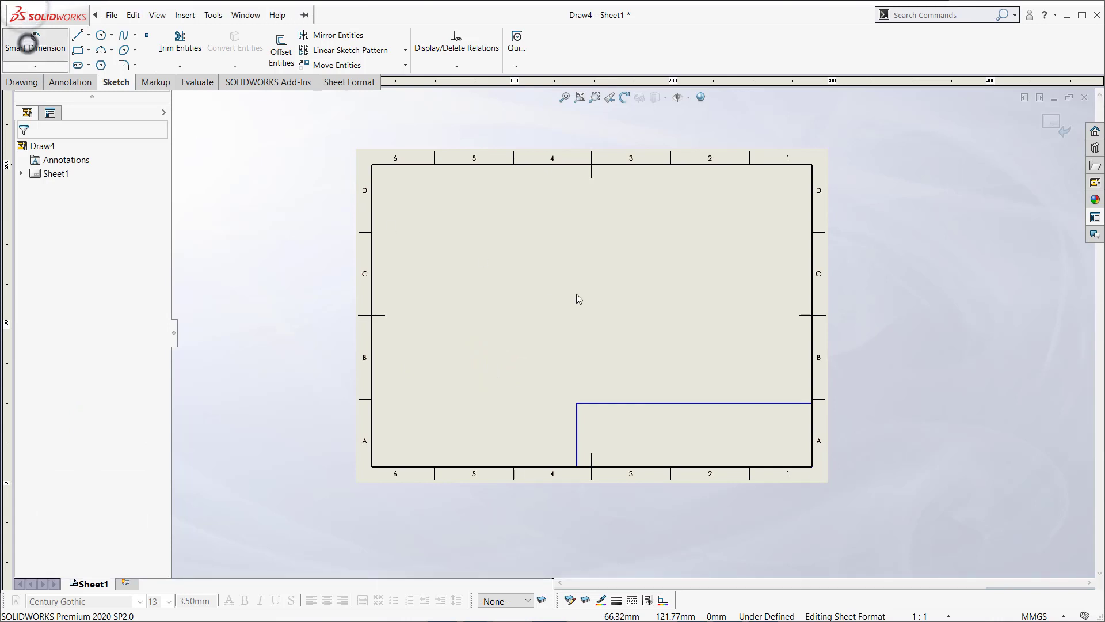
click(635, 404)
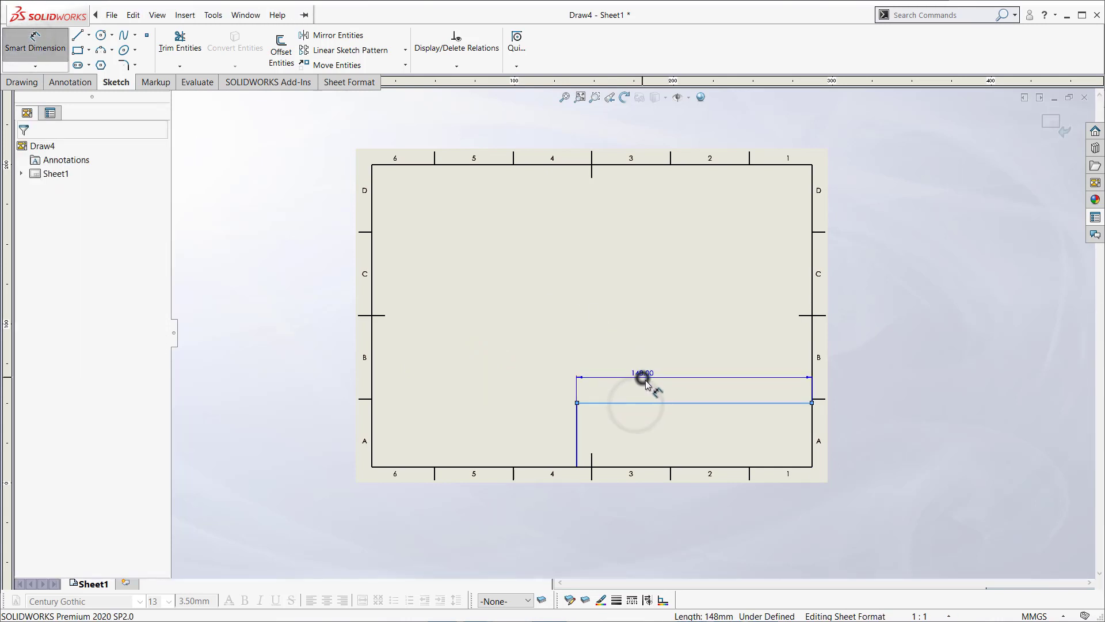
click(644, 375)
text(18)
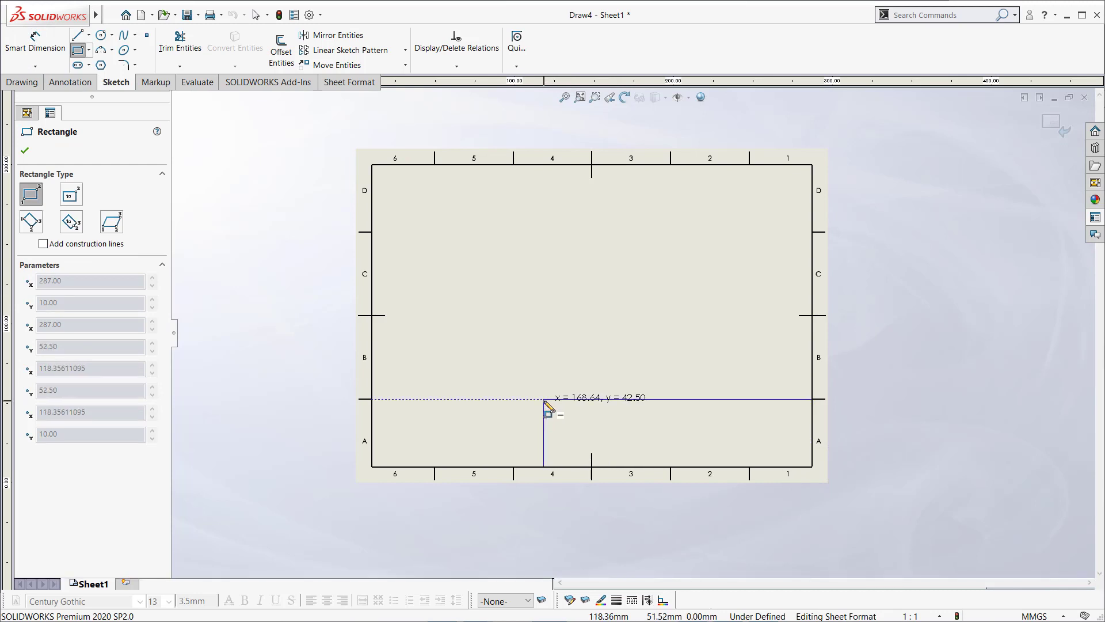
- Sketch a title block rectangle about 188 mm wide and 42.5 mm high in the border's lower-right corner
click(513, 399)
right_click(501, 374)
click(509, 378)
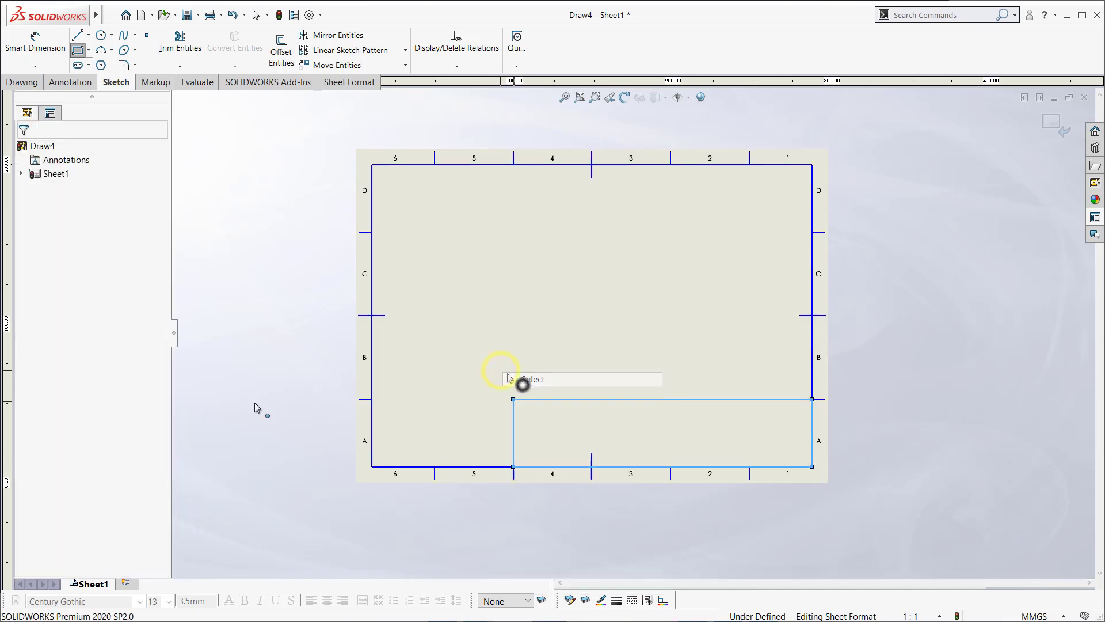
click(80, 33)
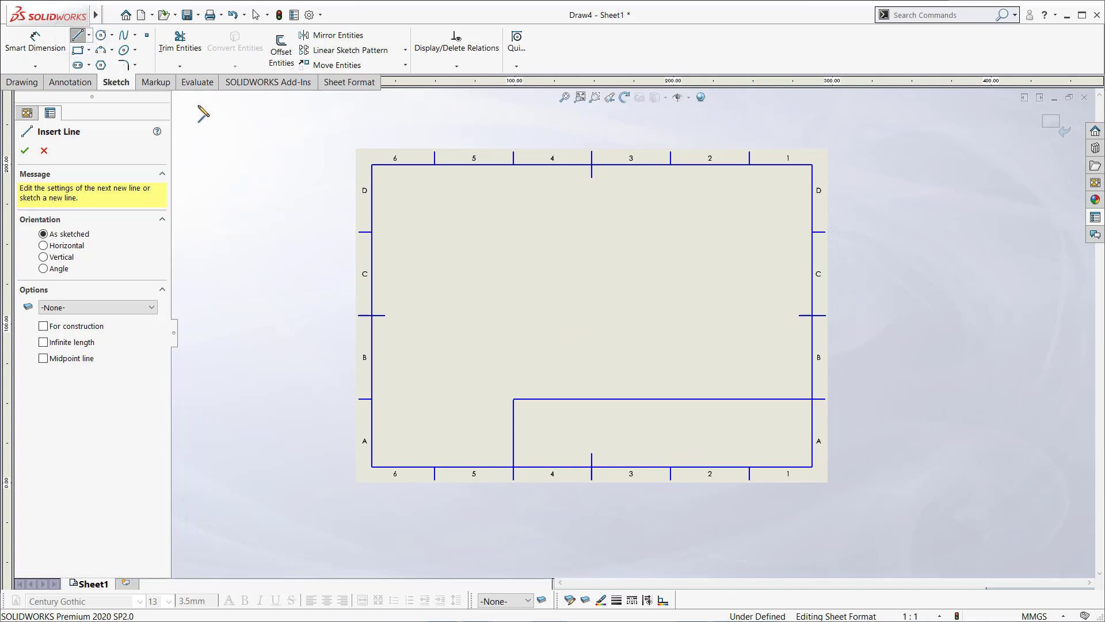
click(513, 432)
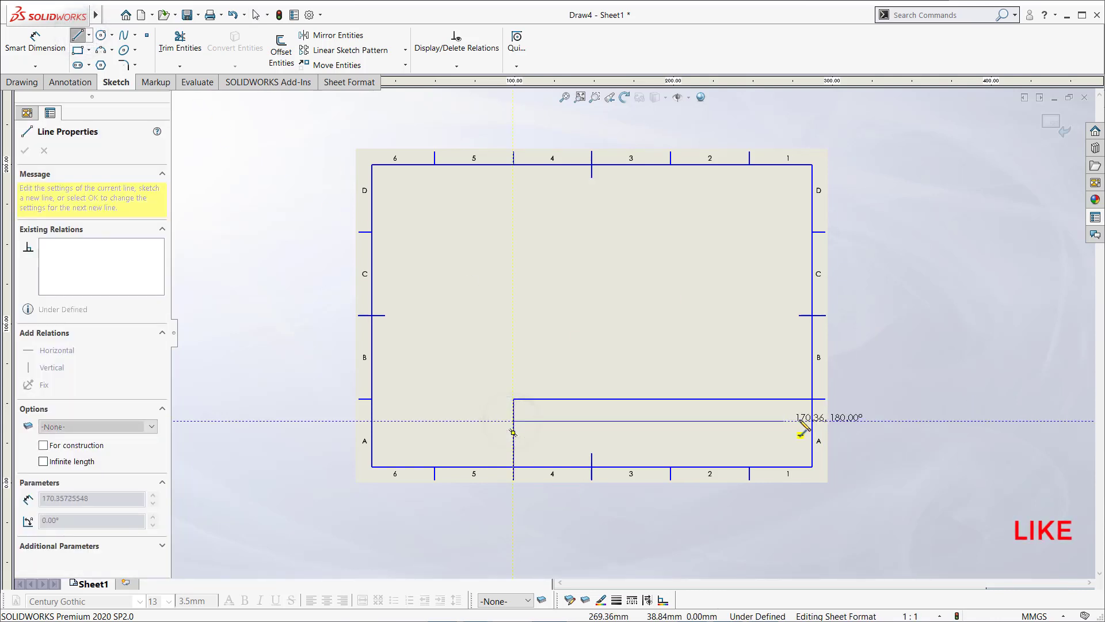
key(Escape)
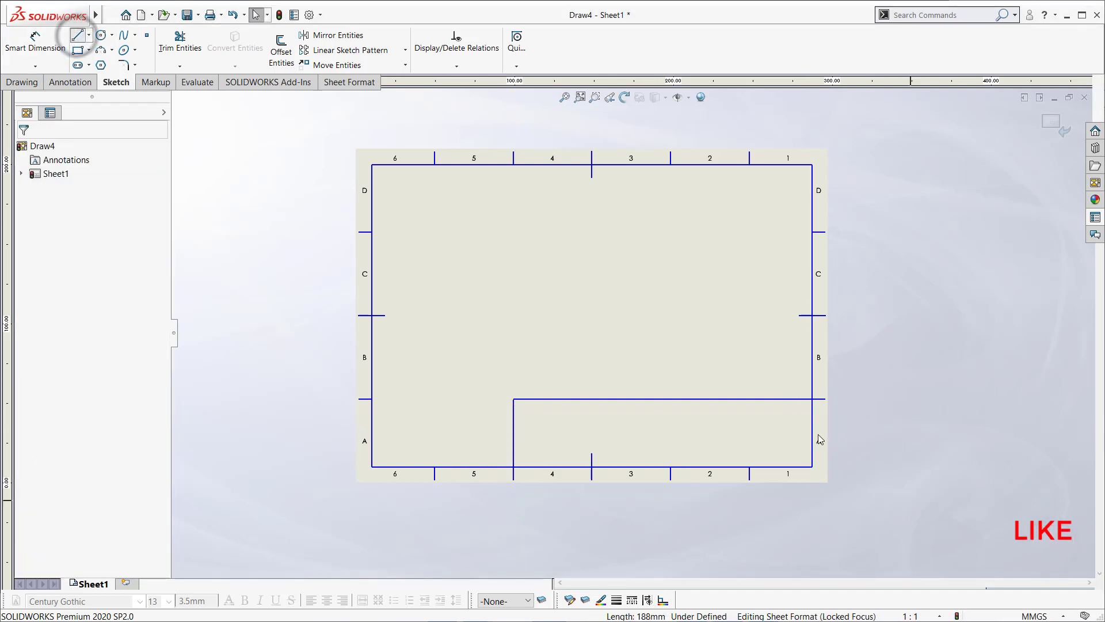
- Sketch a horizontal line across the full width of the title block, roughly a third of the way below its top edge
click(77, 35)
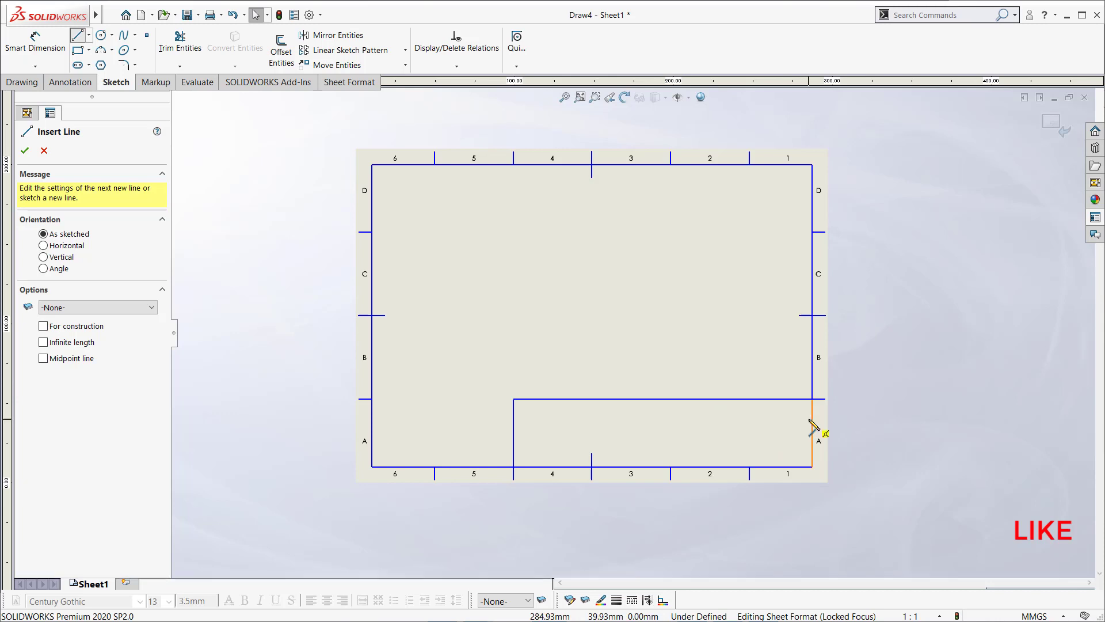
click(812, 432)
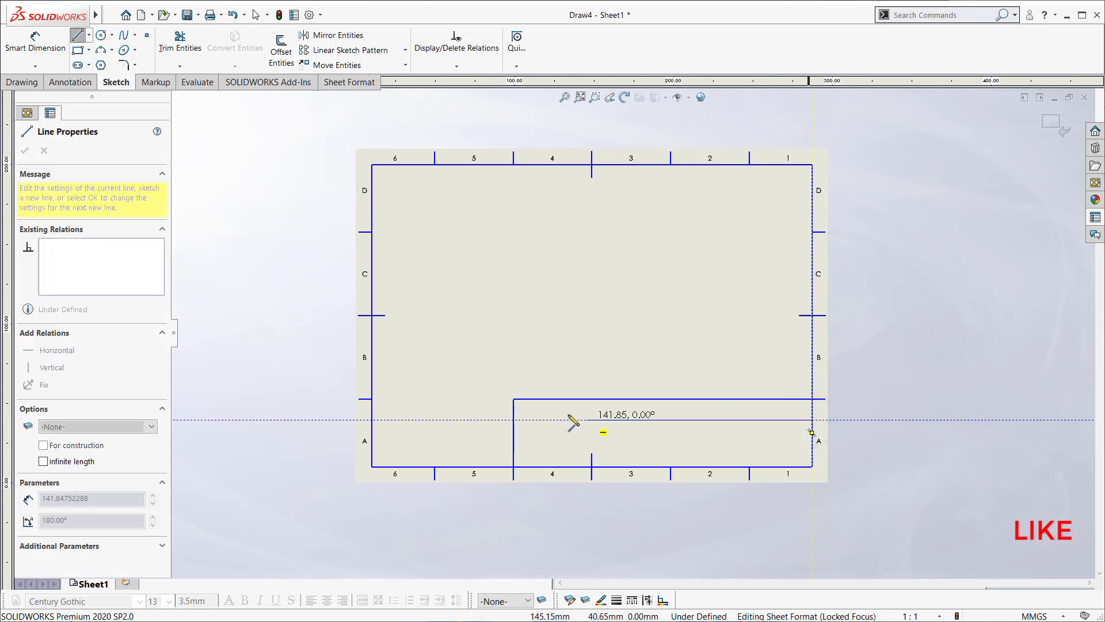
click(513, 419)
right_click(504, 344)
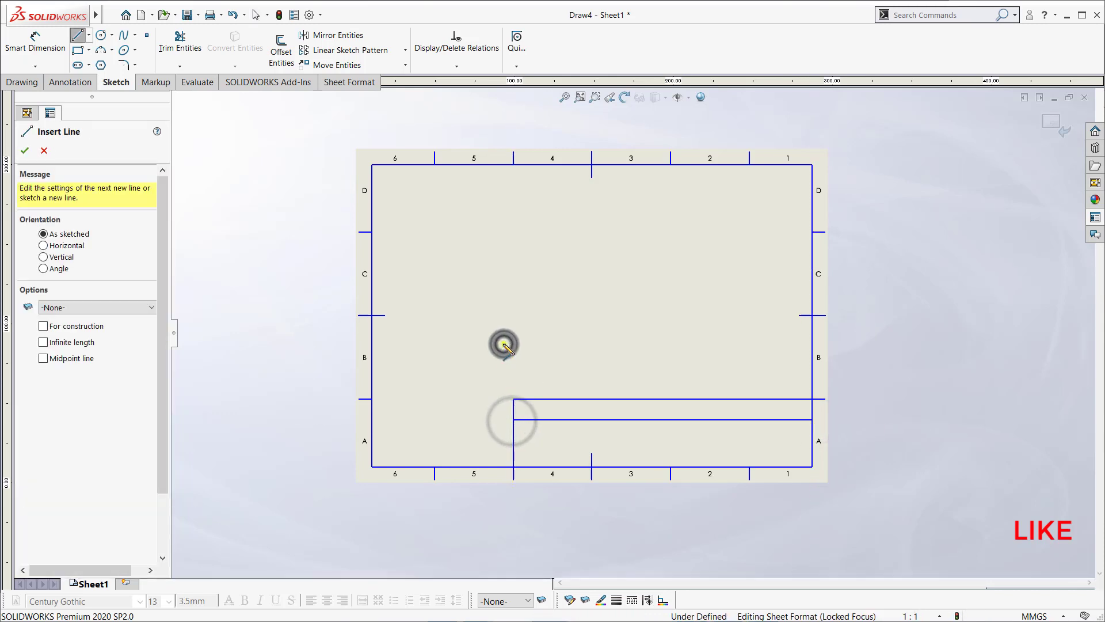
click(547, 355)
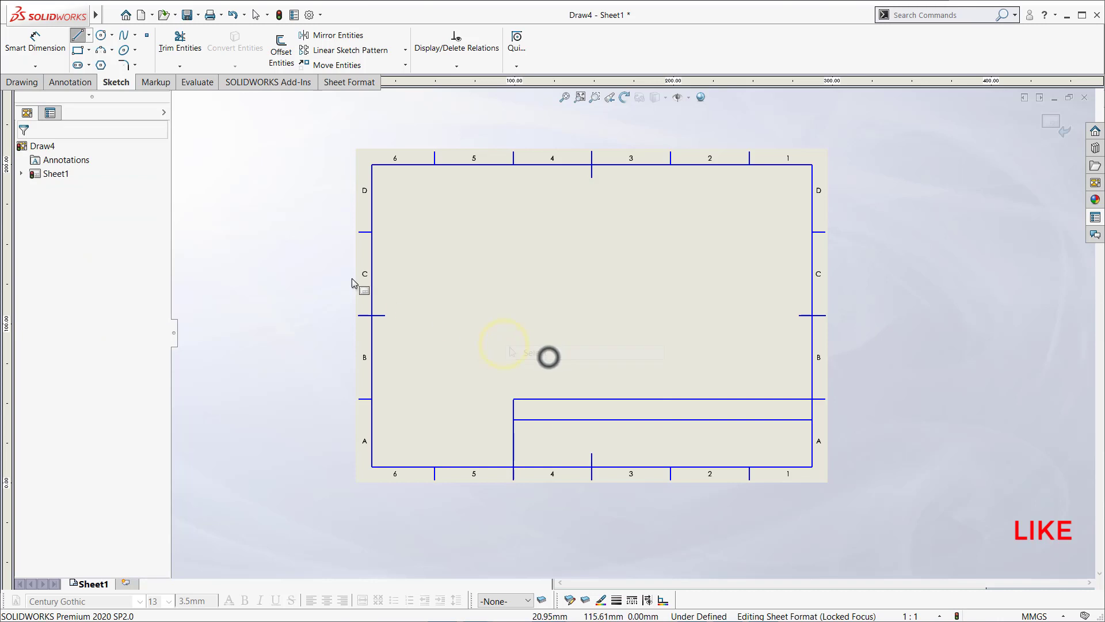
- Sketch a second full-width horizontal line in the title block, roughly two thirds of the way below its top edge
click(78, 34)
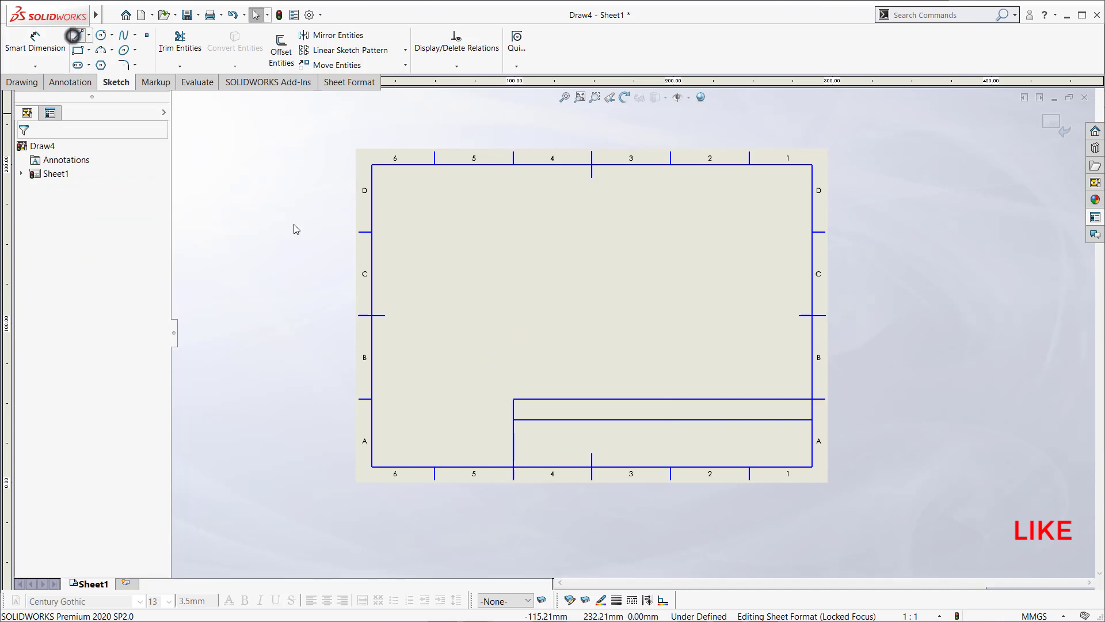
click(812, 440)
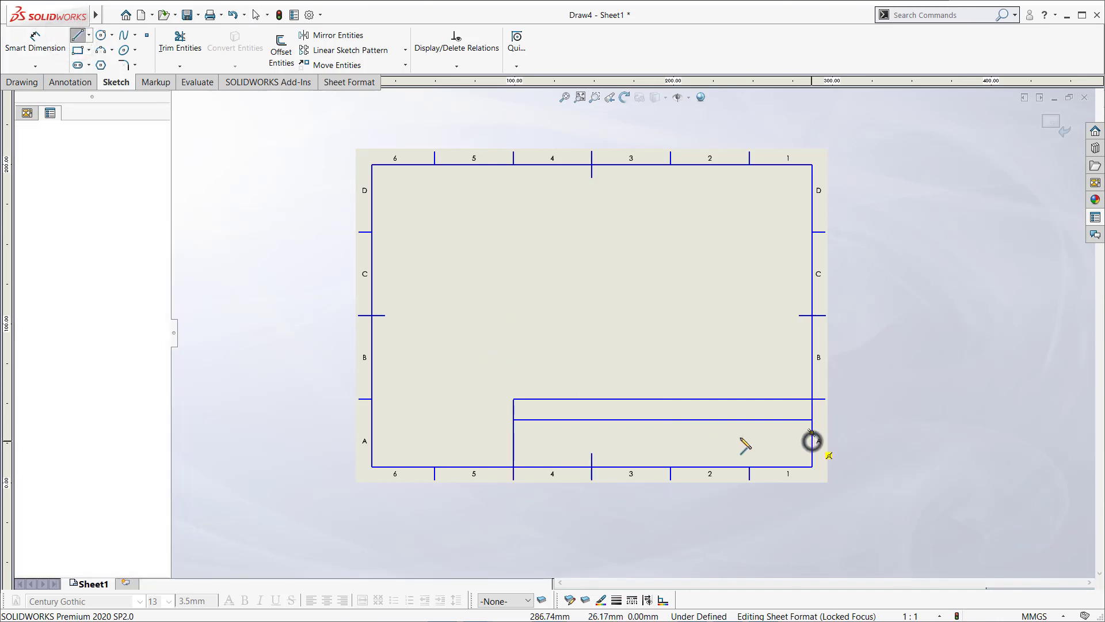
click(513, 441)
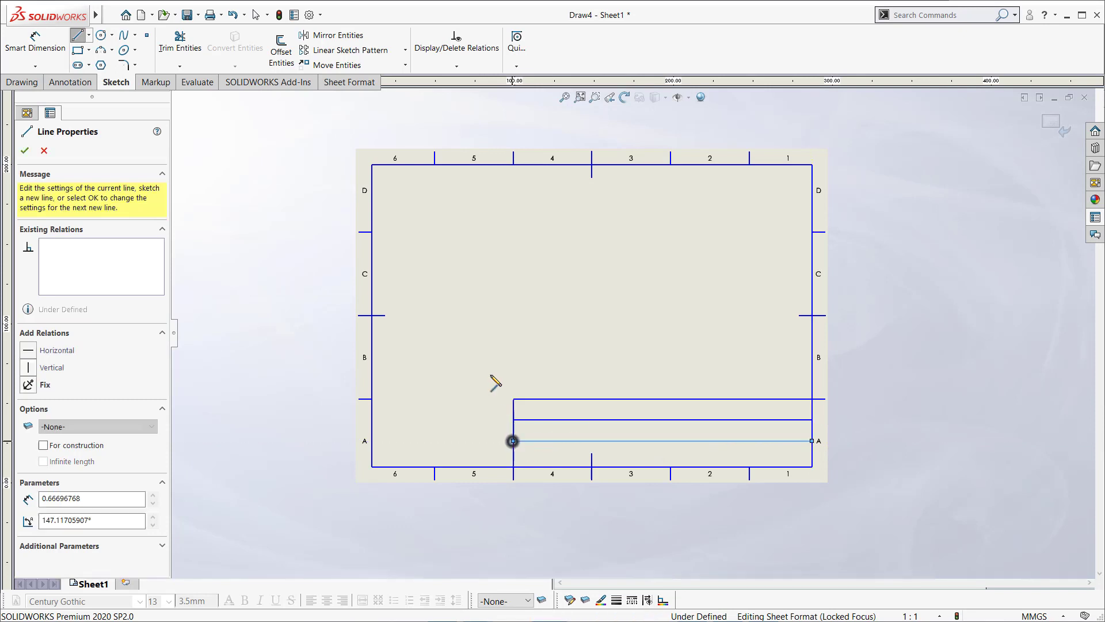
right_click(478, 345)
click(517, 352)
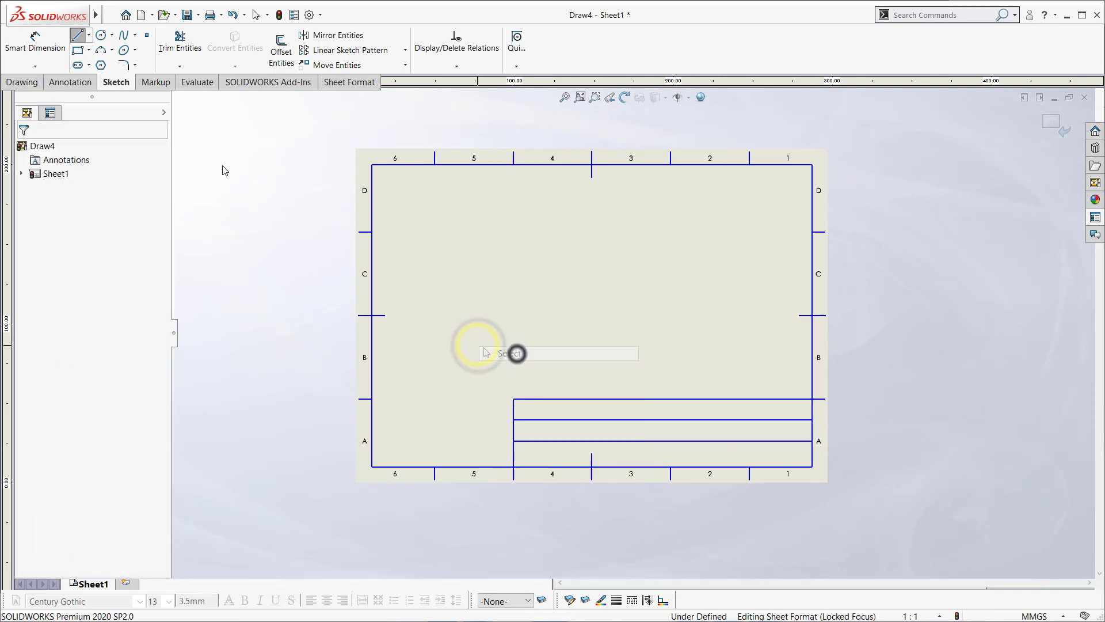
- Sketch three full-height vertical lines that divide the title block into four columns, with the rightmost column the widest
click(77, 33)
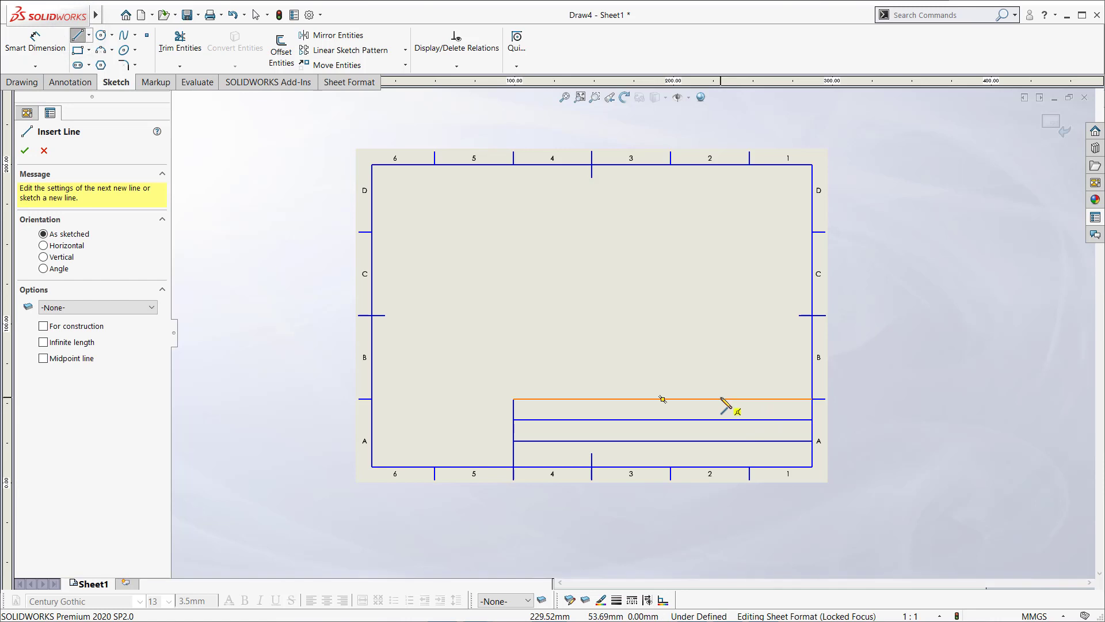
click(716, 398)
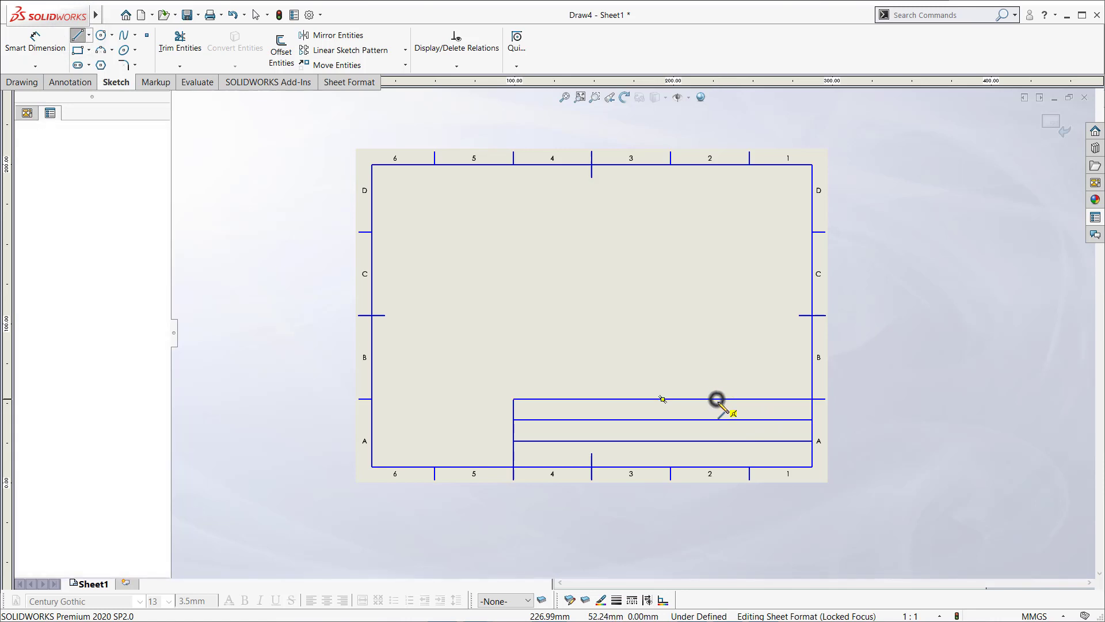
click(715, 466)
click(716, 467)
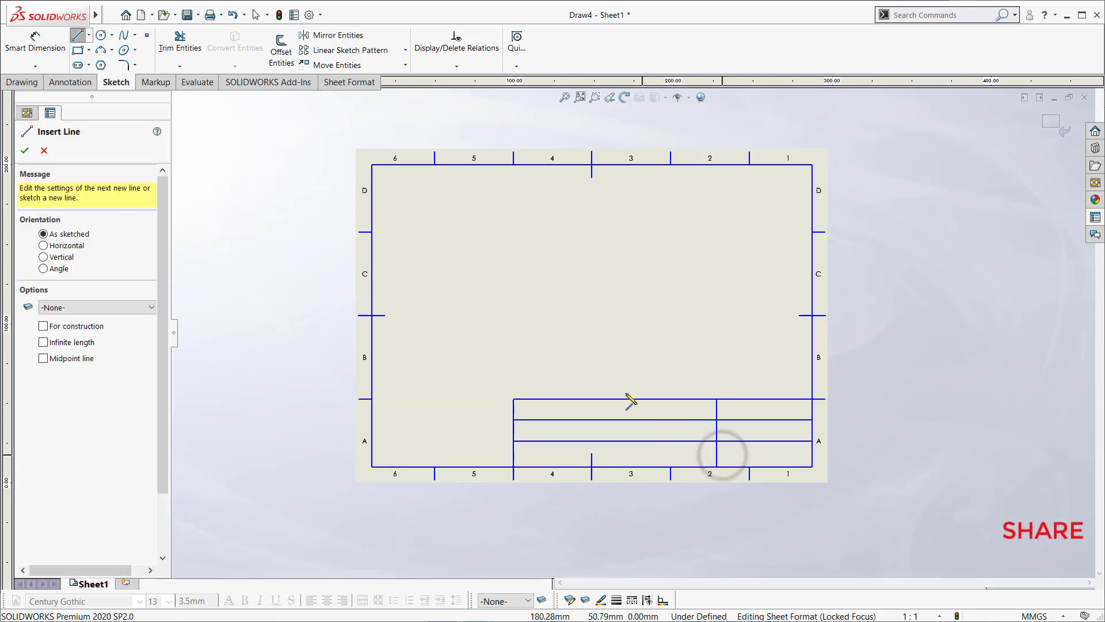
click(643, 398)
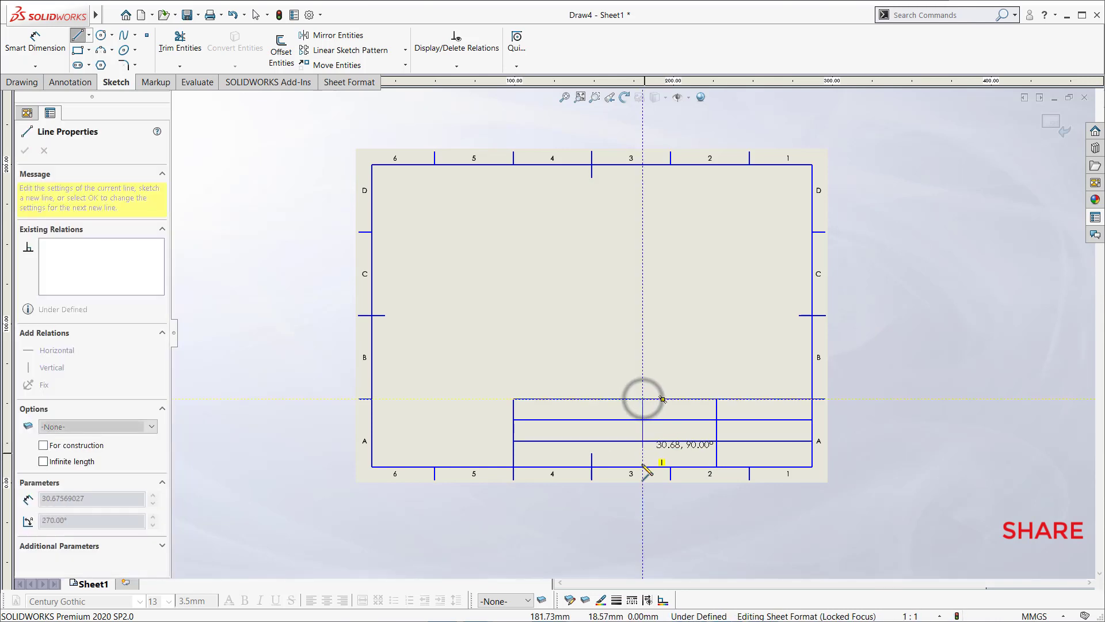
double_click(643, 467)
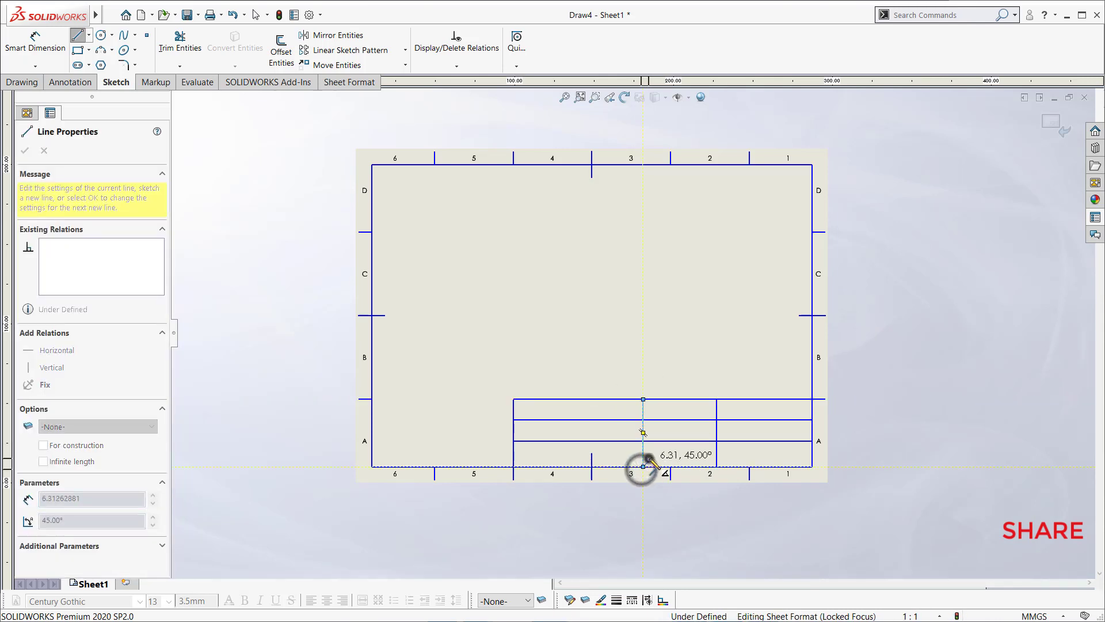
click(572, 399)
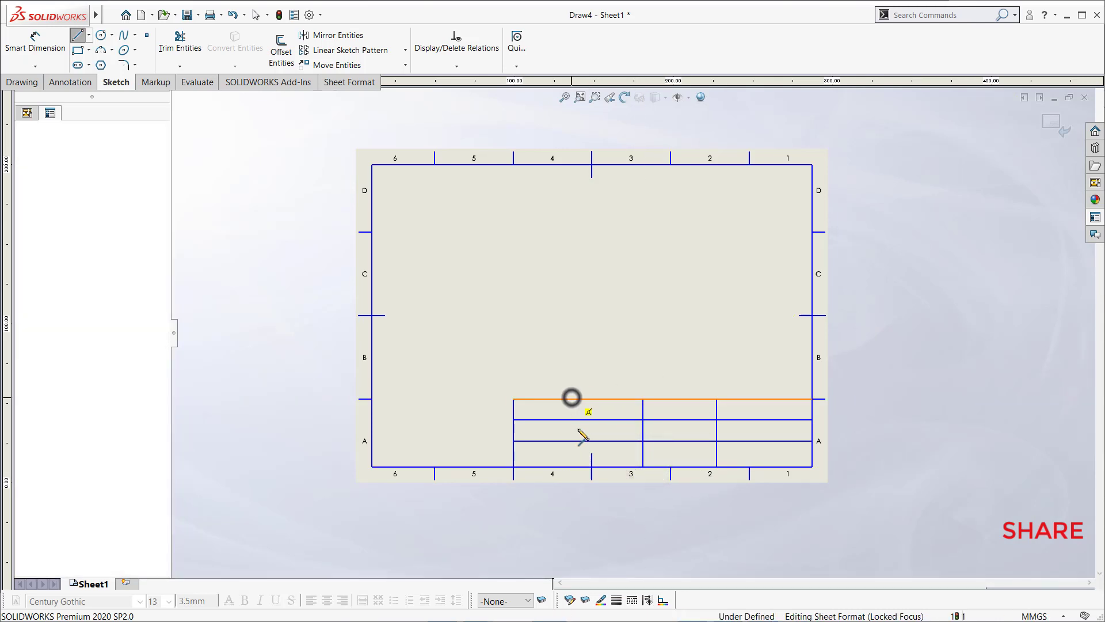
double_click(571, 467)
right_click(587, 375)
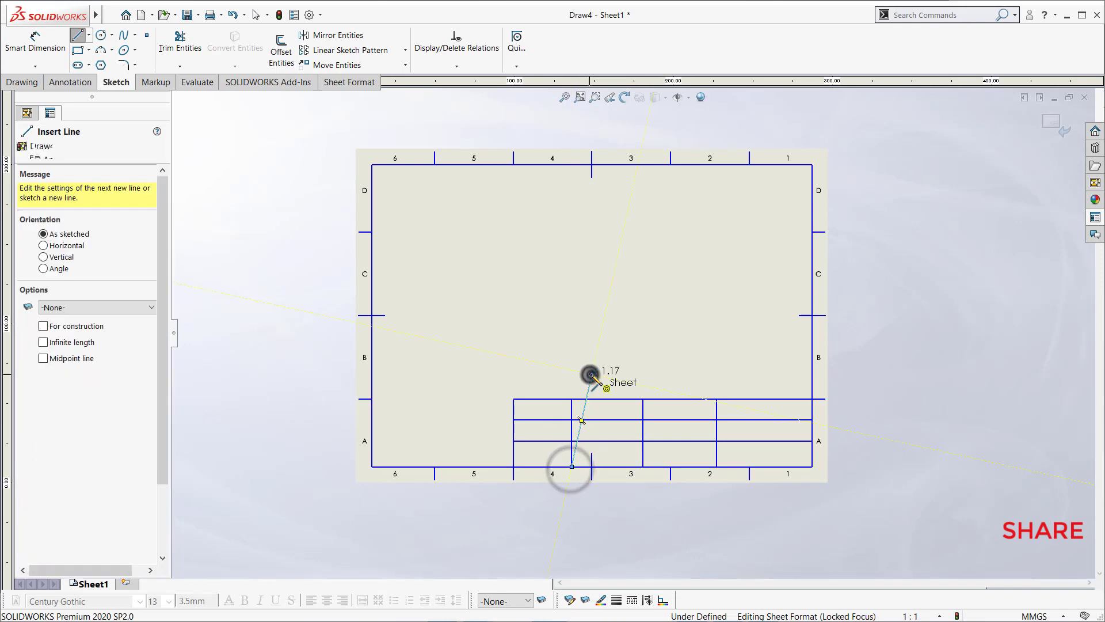
click(612, 384)
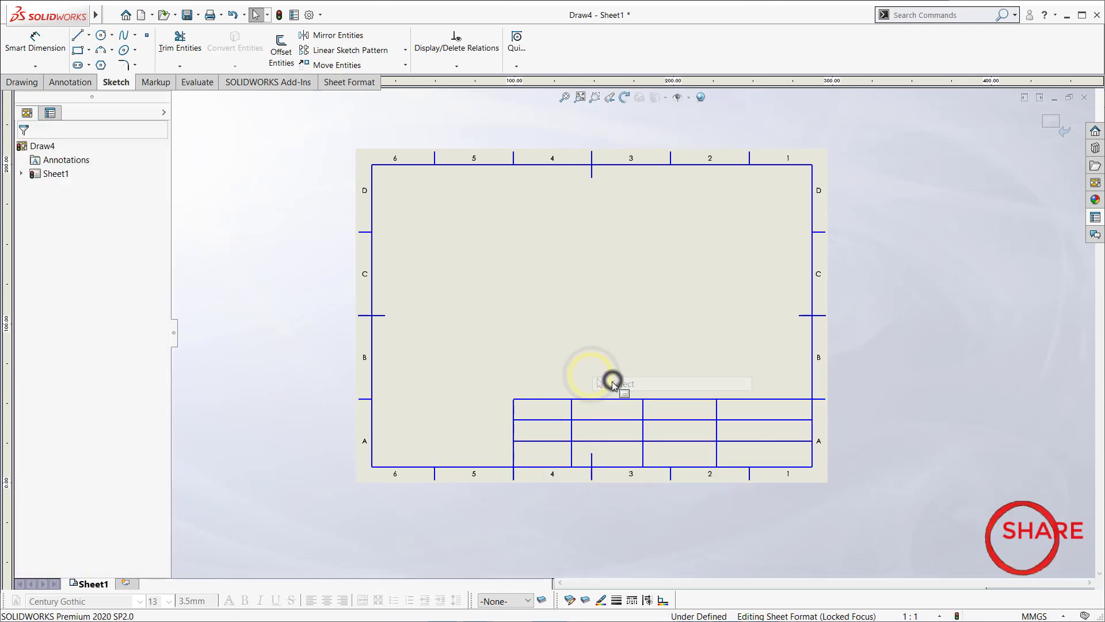
- Power-trim the upper horizontal divider out of the rightmost column so its two upper cells merge
click(181, 40)
scroll(752, 381, down, 2)
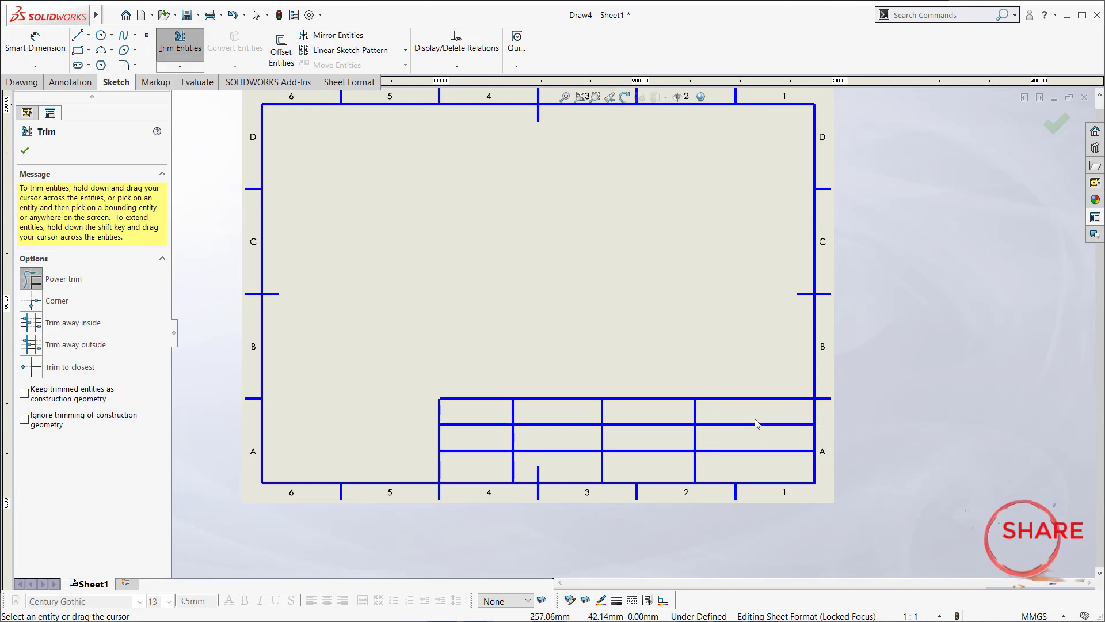
drag(758, 413, 761, 432)
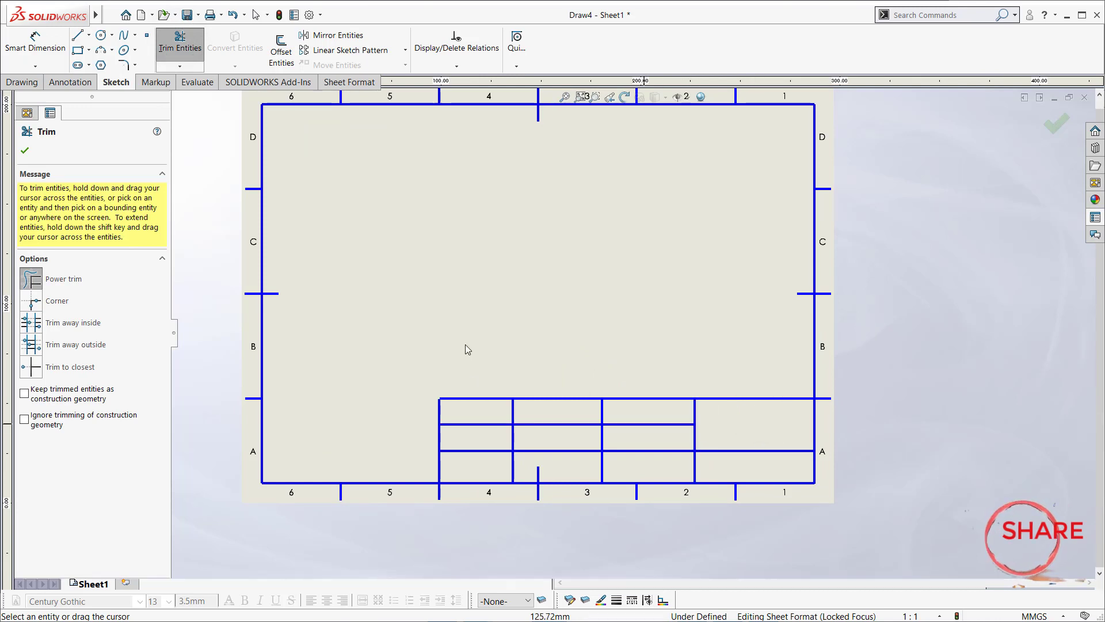
click(24, 152)
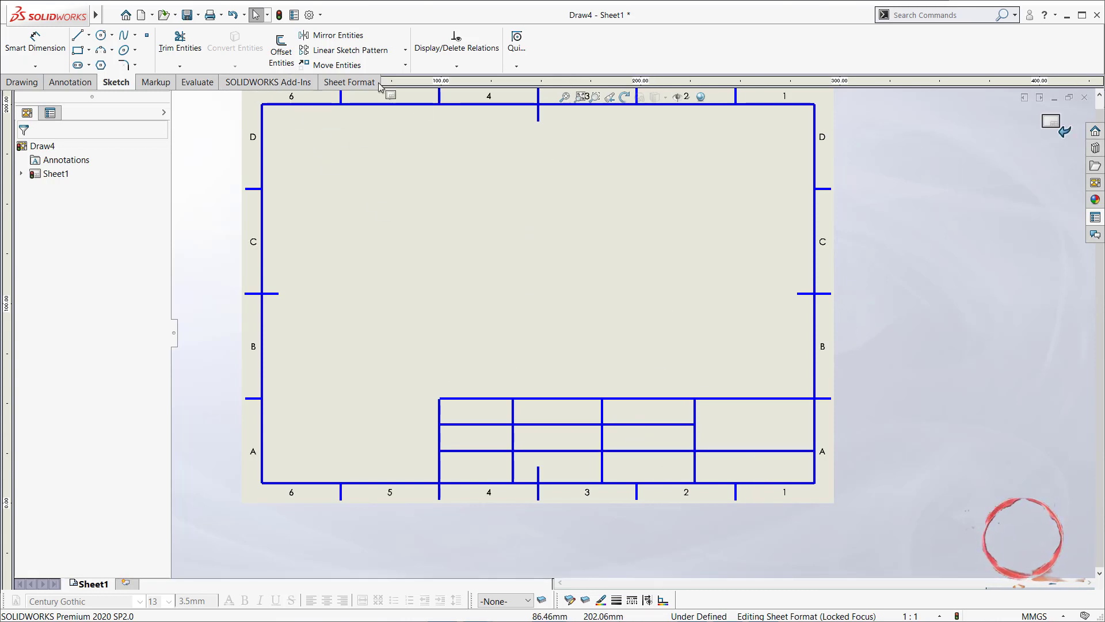
- Add a note reading "TITLE:" in the upper-left corner of the third column's top cell
click(73, 85)
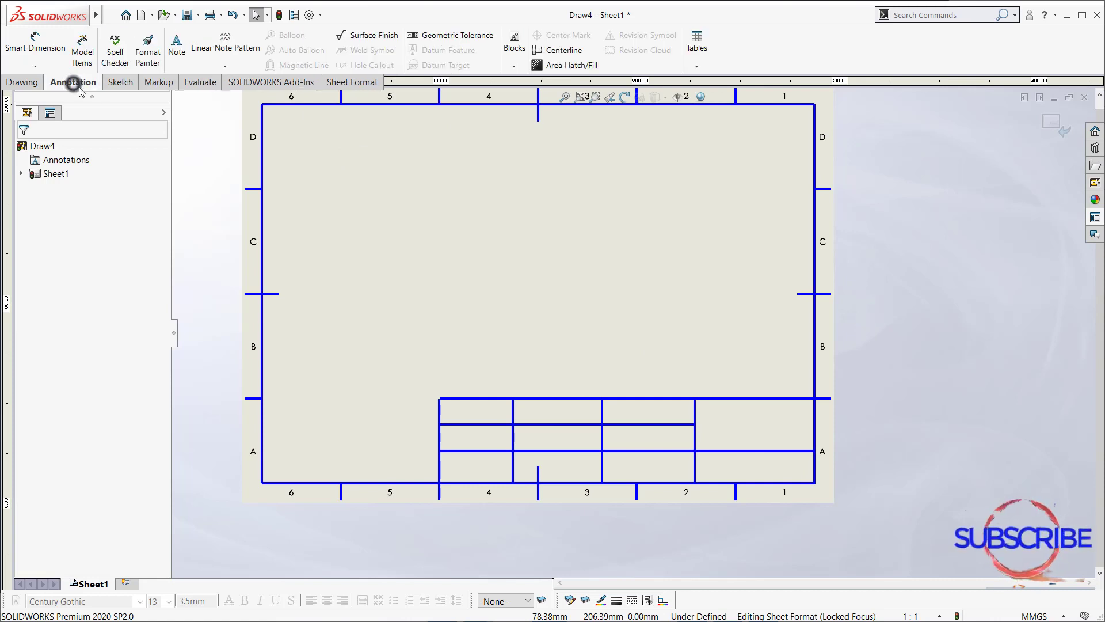
click(177, 45)
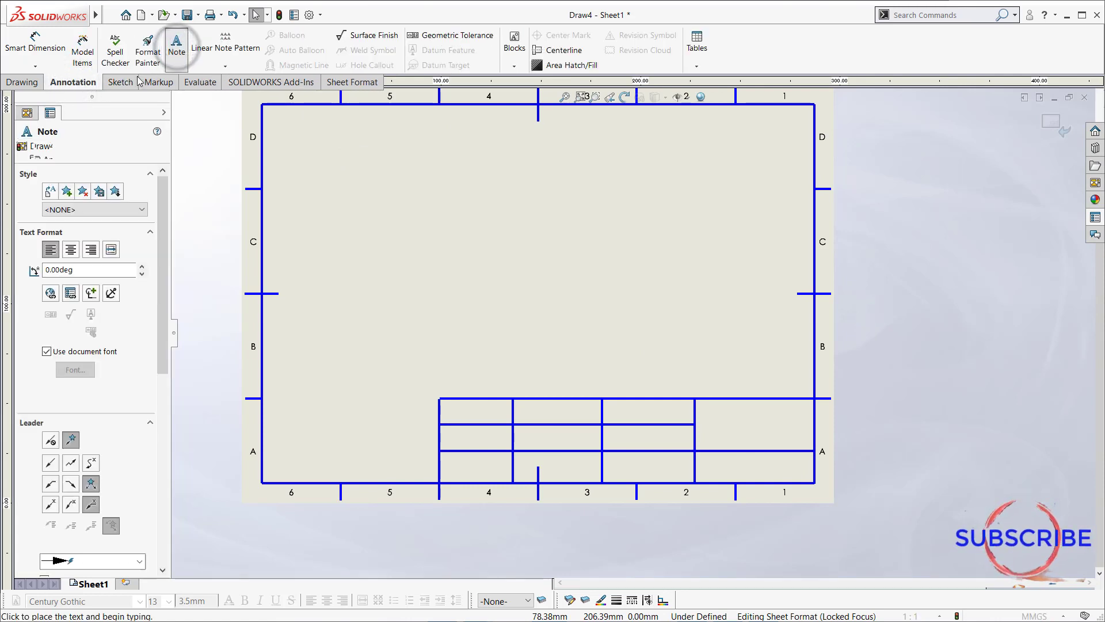
scroll(768, 450, down, 4)
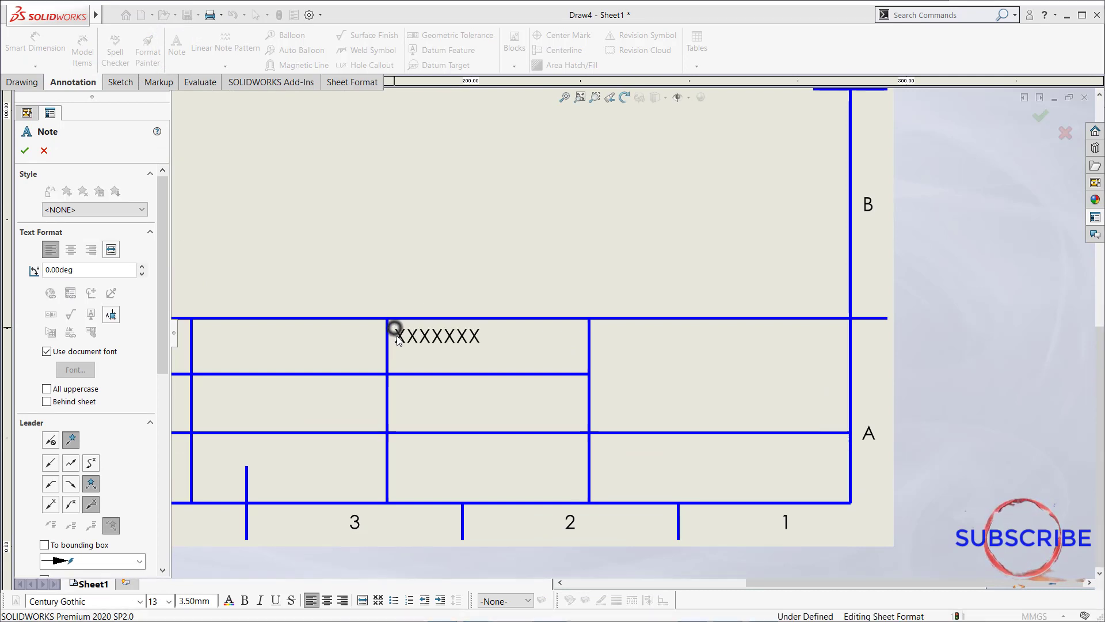
click(391, 323)
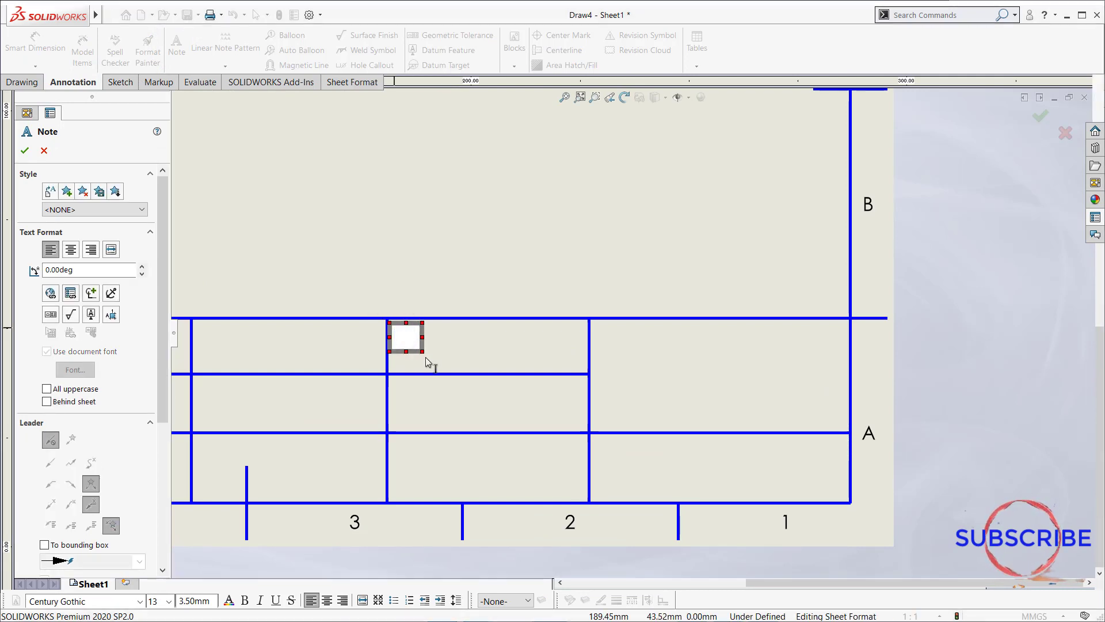
text(TITLE:)
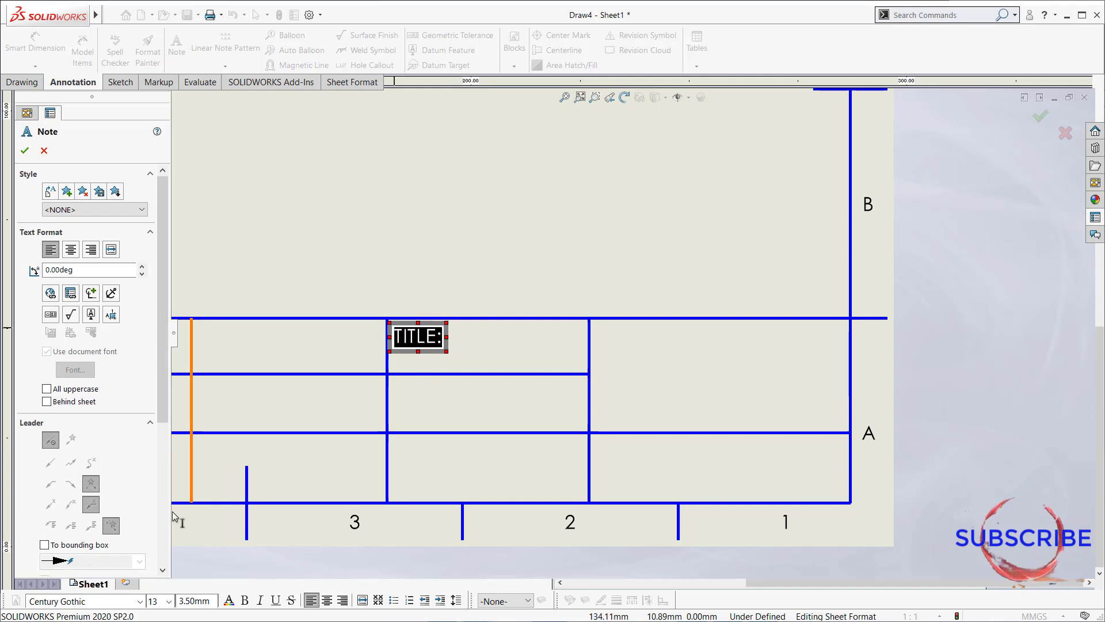
- Set the font size of the "TITLE:" note text to 6 and finish editing the note
click(152, 602)
text(6)
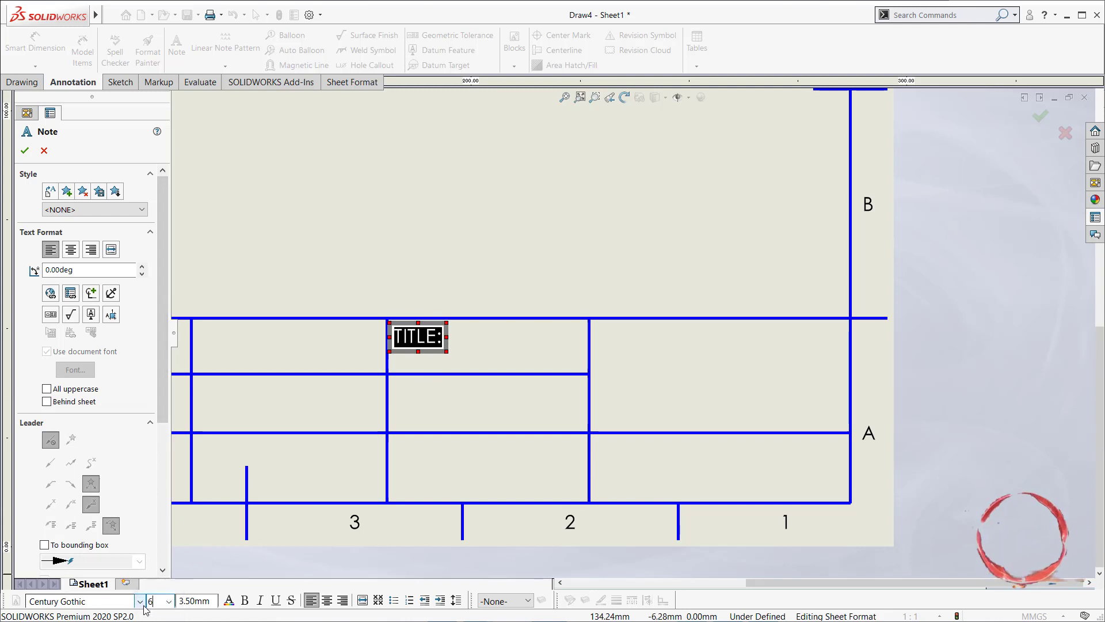
click(205, 604)
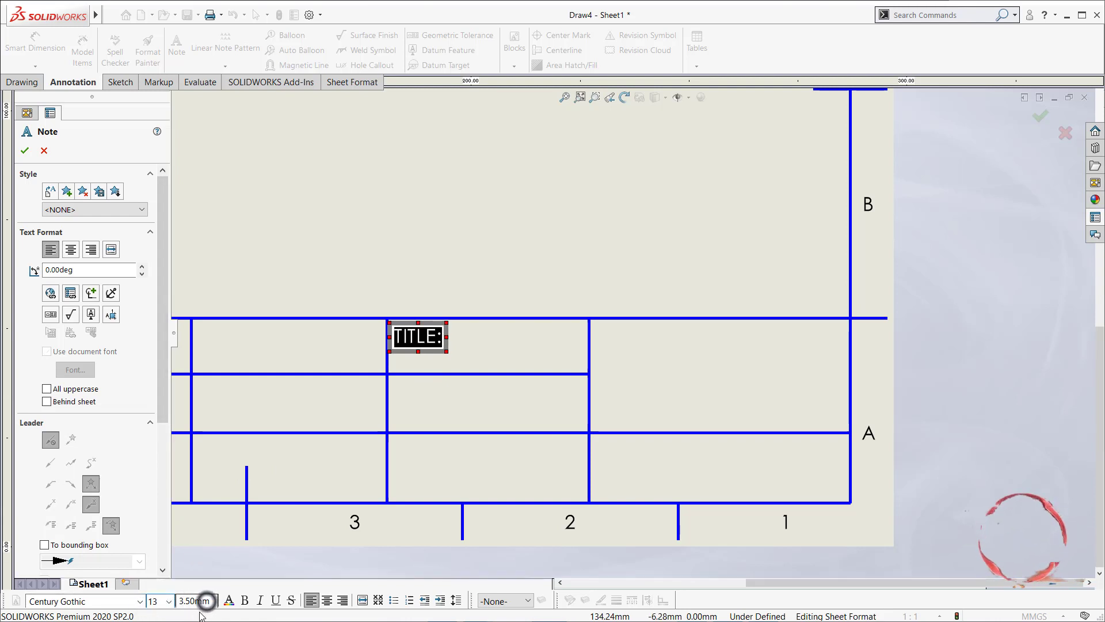
text(6)
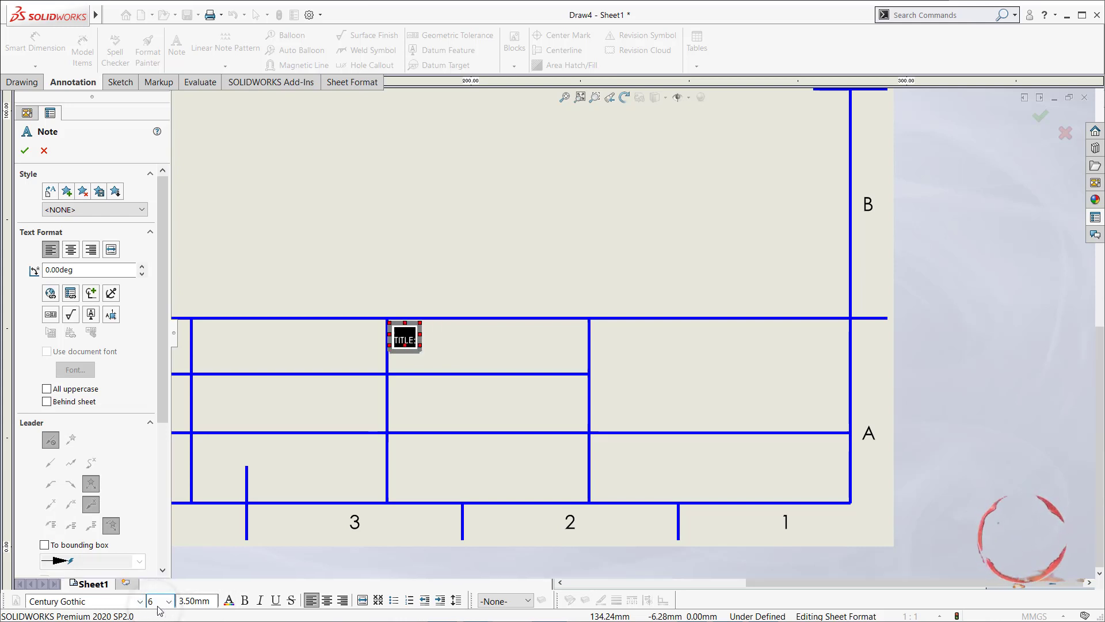
key(Return)
click(397, 248)
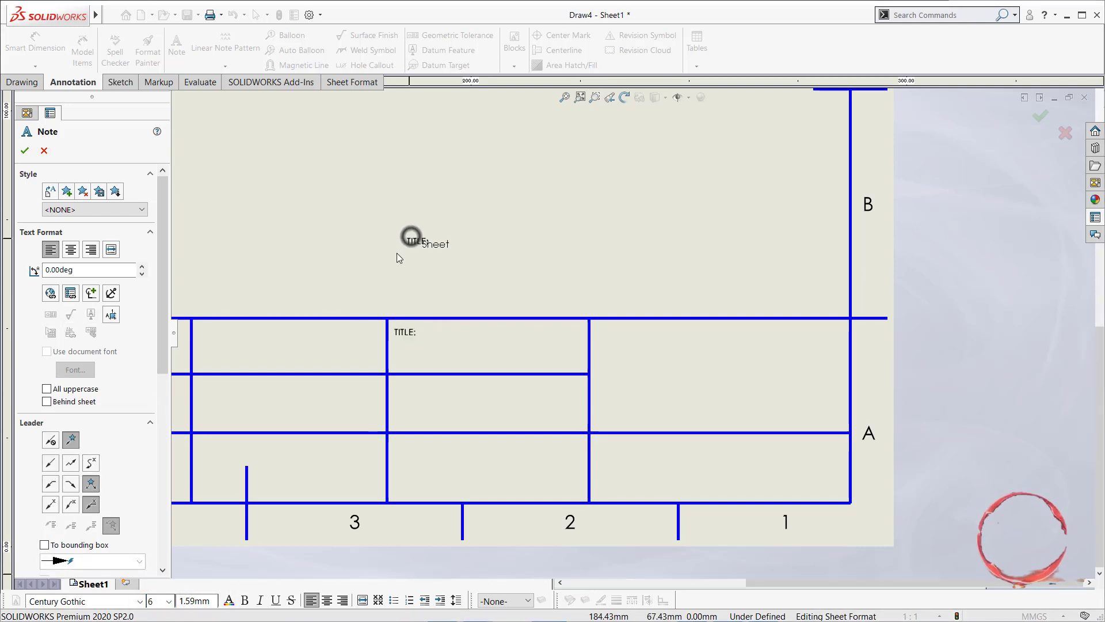
- Place a note reading "DRW NO." in the upper-left corner of the rightmost column's bottom cell
scroll(404, 251, down, 1)
scroll(431, 402, down, 1)
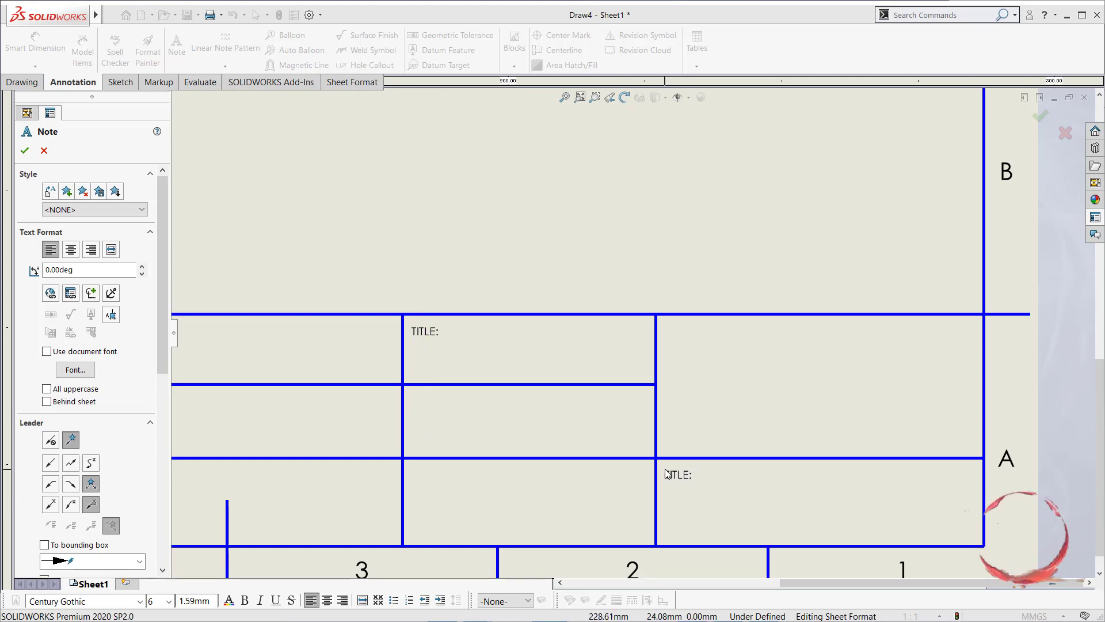
click(667, 473)
text(D)
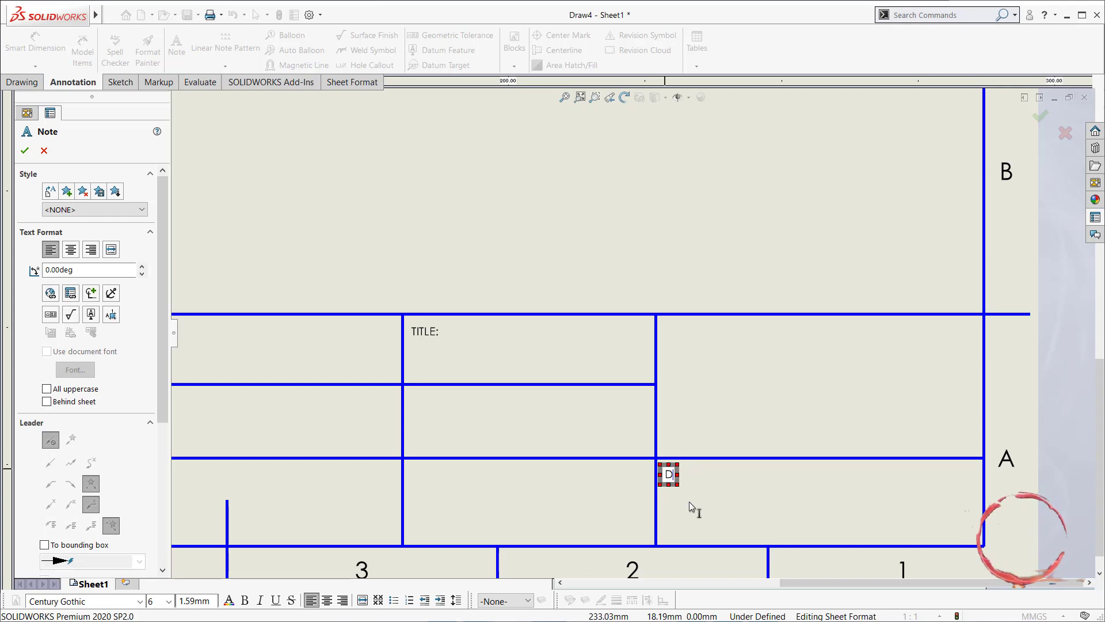
text(RW N)
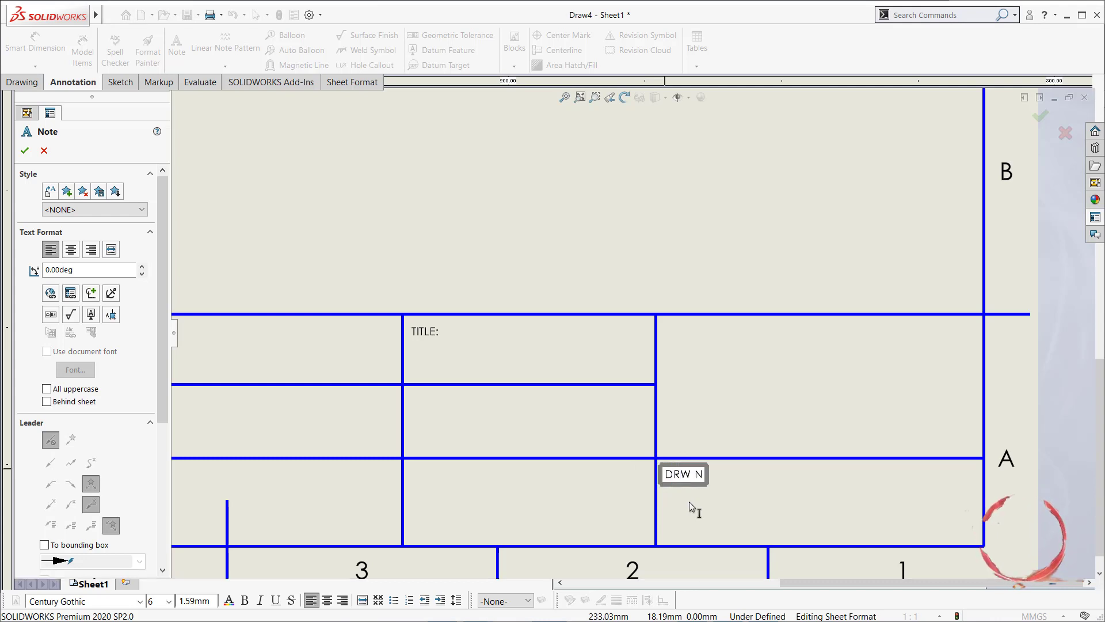
text(O.)
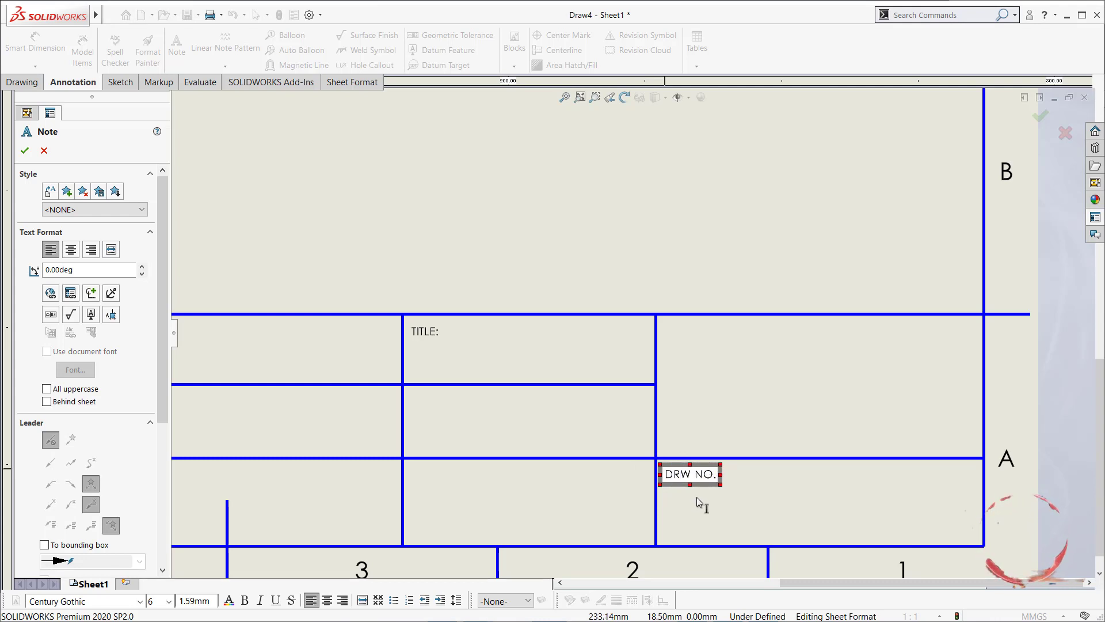
click(466, 402)
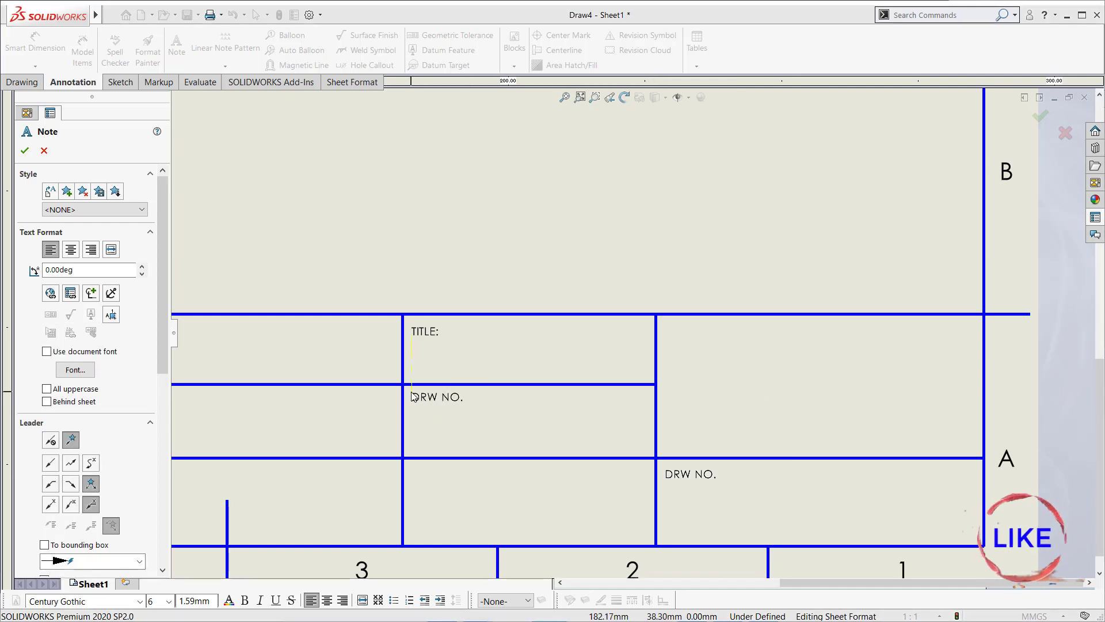
- Add a note reading "QTY" in the upper-left corner of the third column's middle cell
click(407, 390)
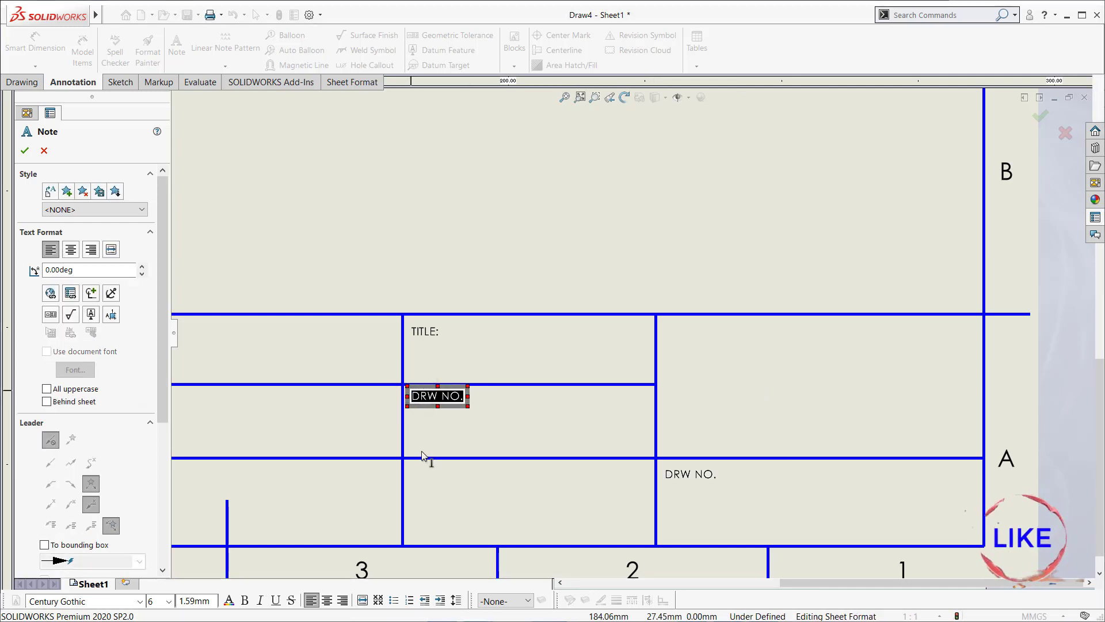
text(QTY)
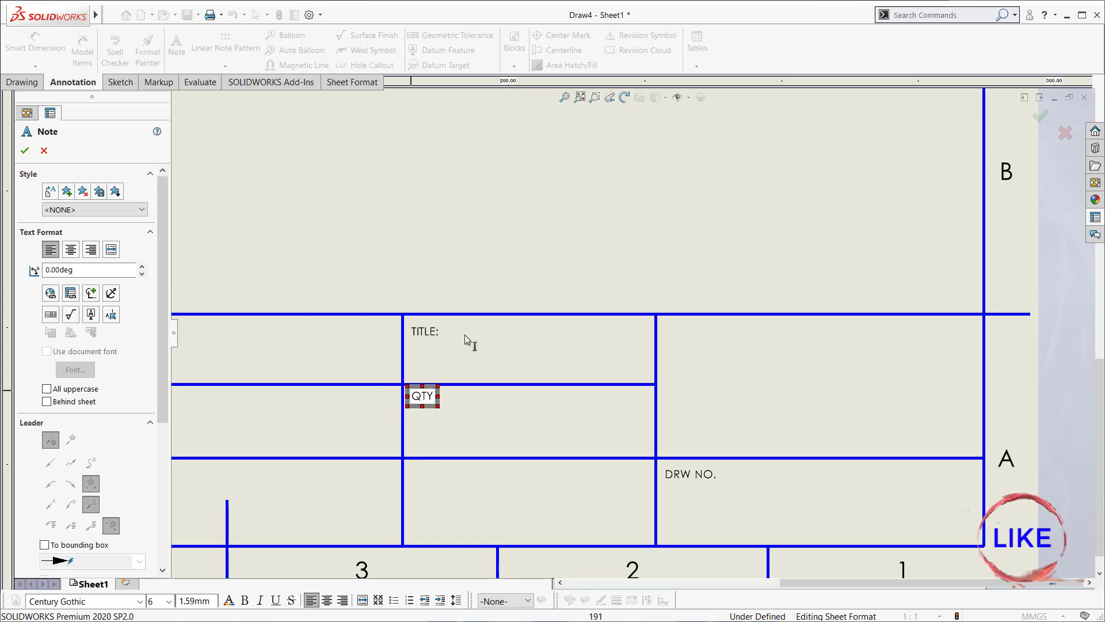
click(479, 282)
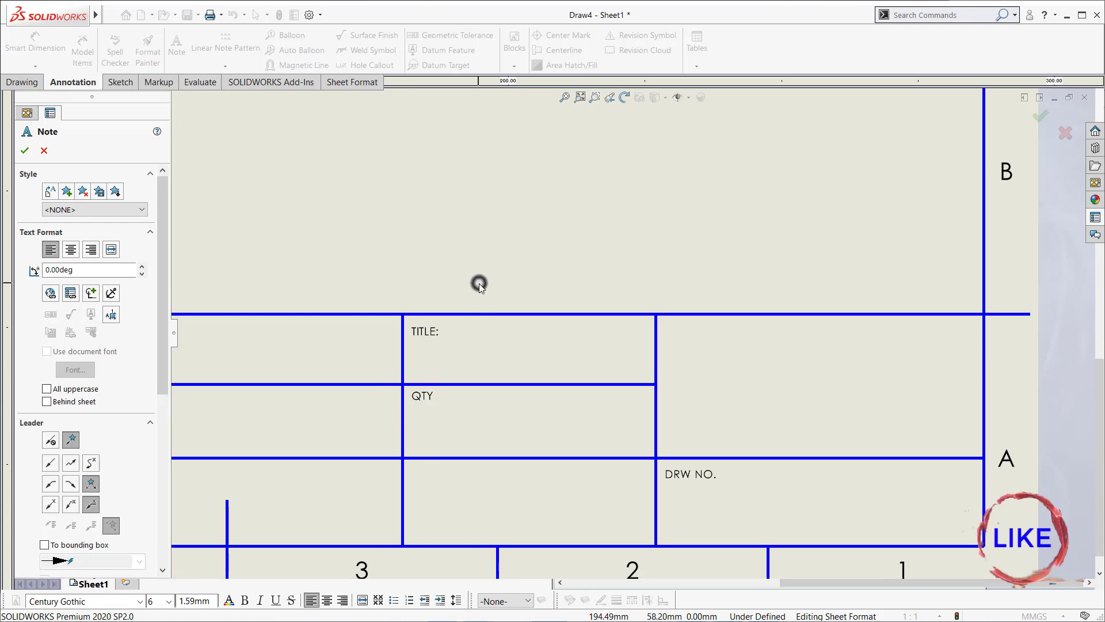
- Add a note reading "PART NO." in the upper-left corner of the third column's bottom cell
click(415, 475)
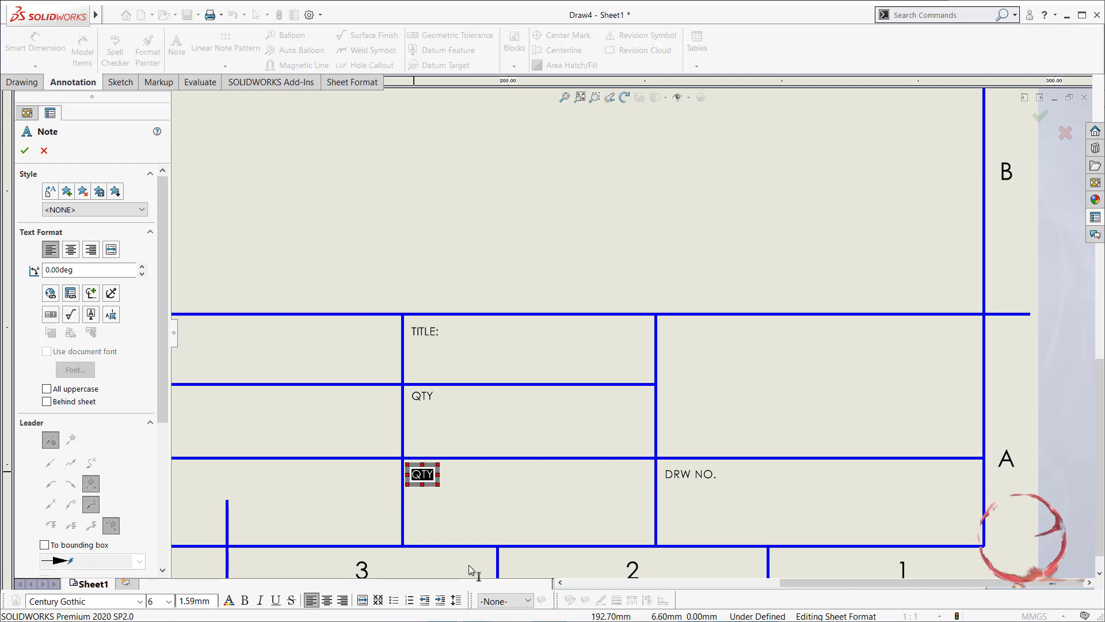
text(P)
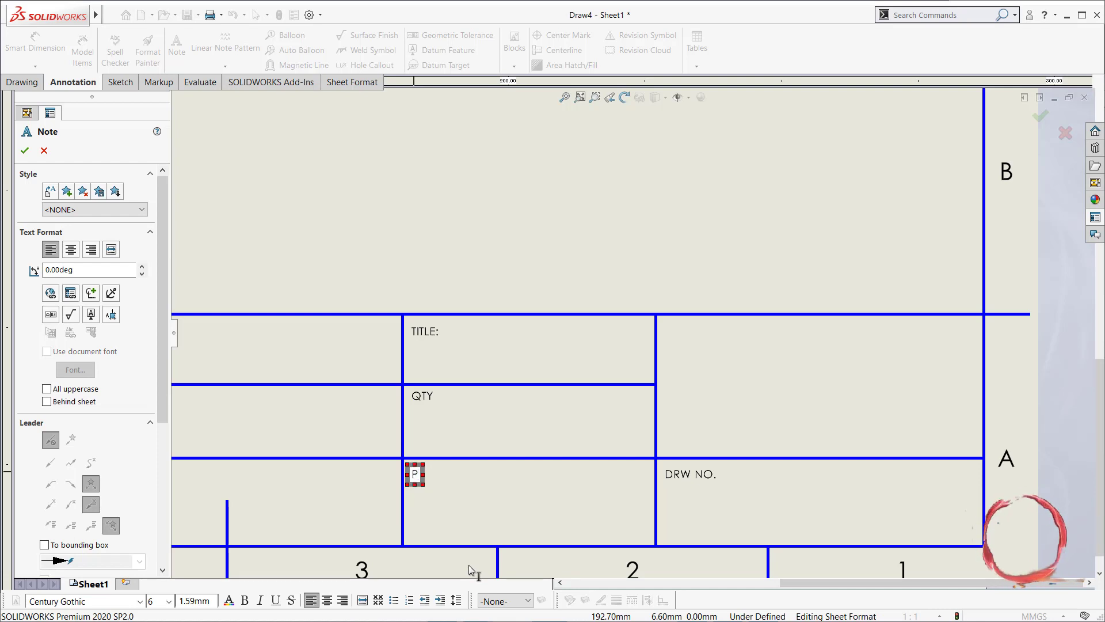
text(ART)
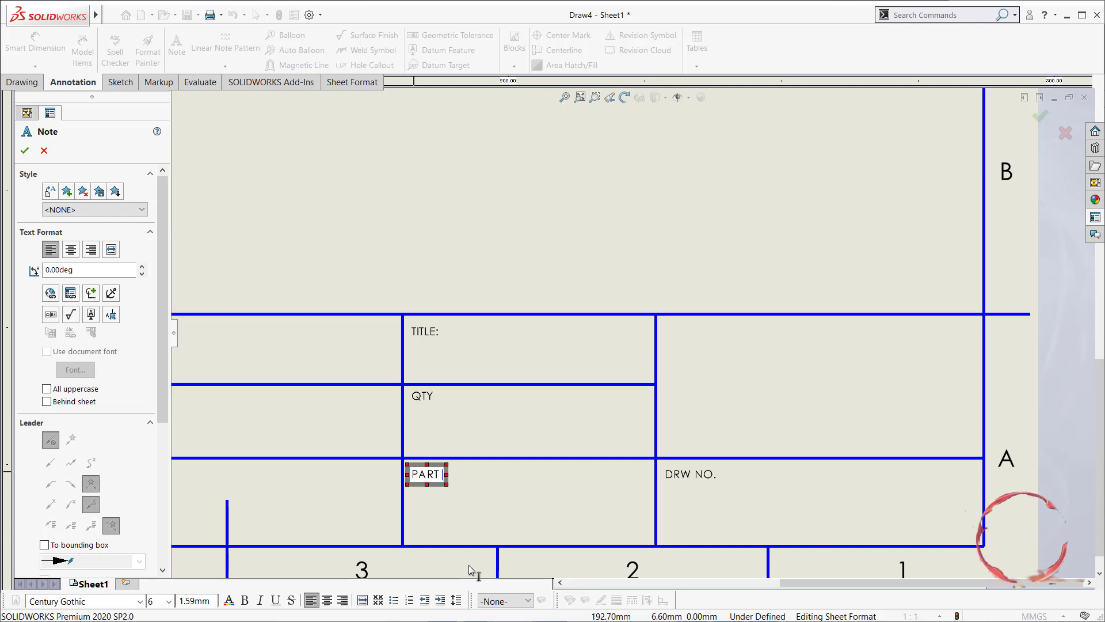
text( NO.)
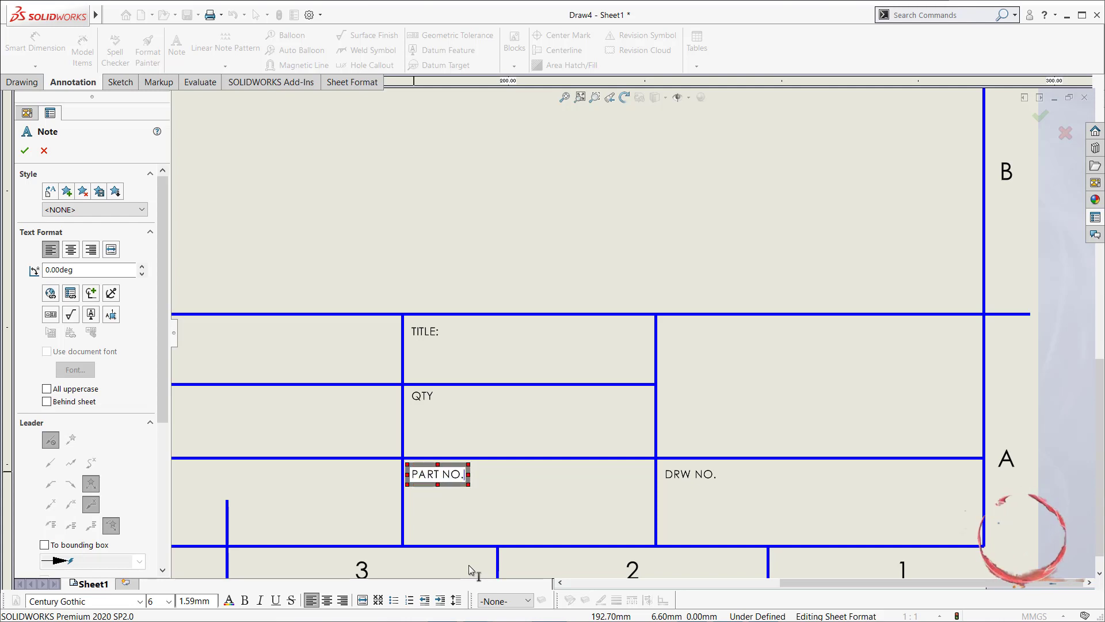
click(570, 288)
- Add a note reading "DRW BY" in the upper-left corner of the first column's top cell
scroll(579, 305, down, 2)
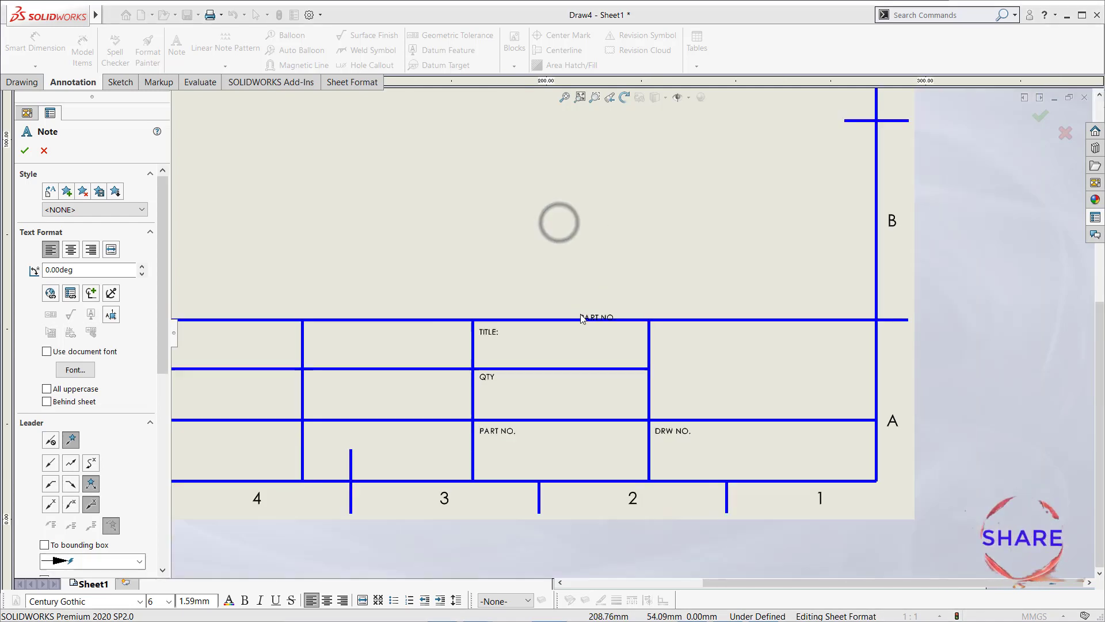
scroll(393, 344, up, 2)
scroll(394, 347, down, 4)
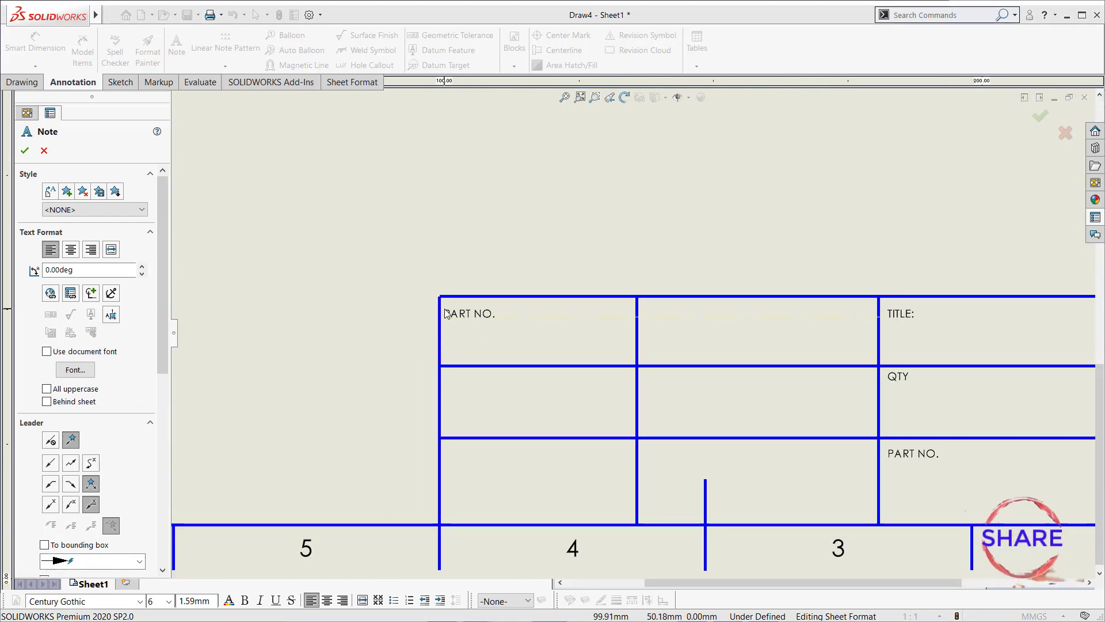
double_click(449, 312)
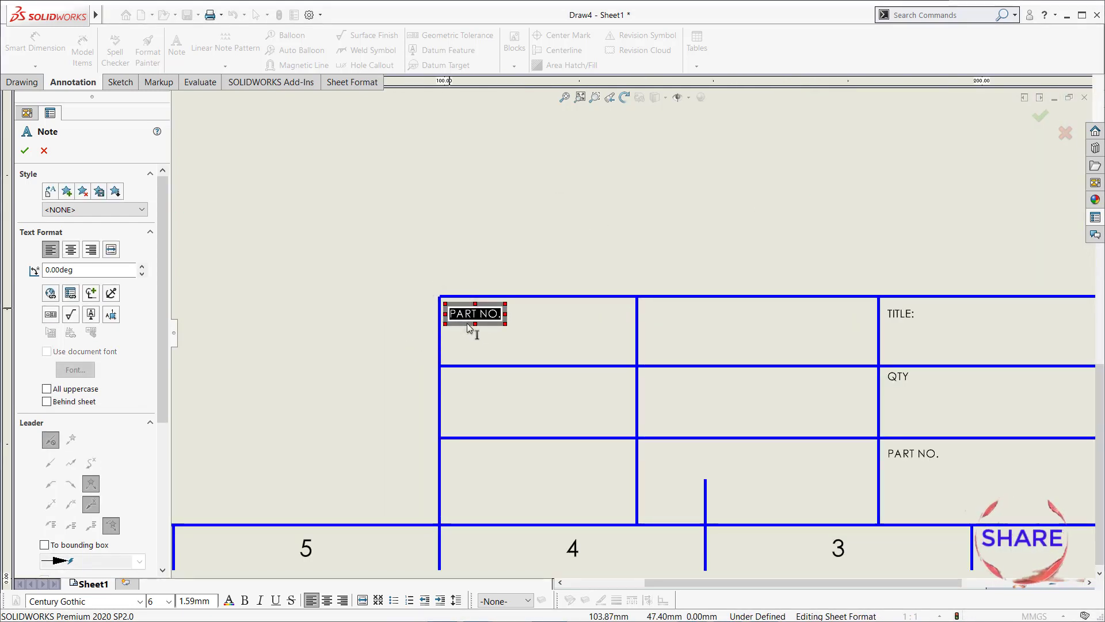
text(DRW BY)
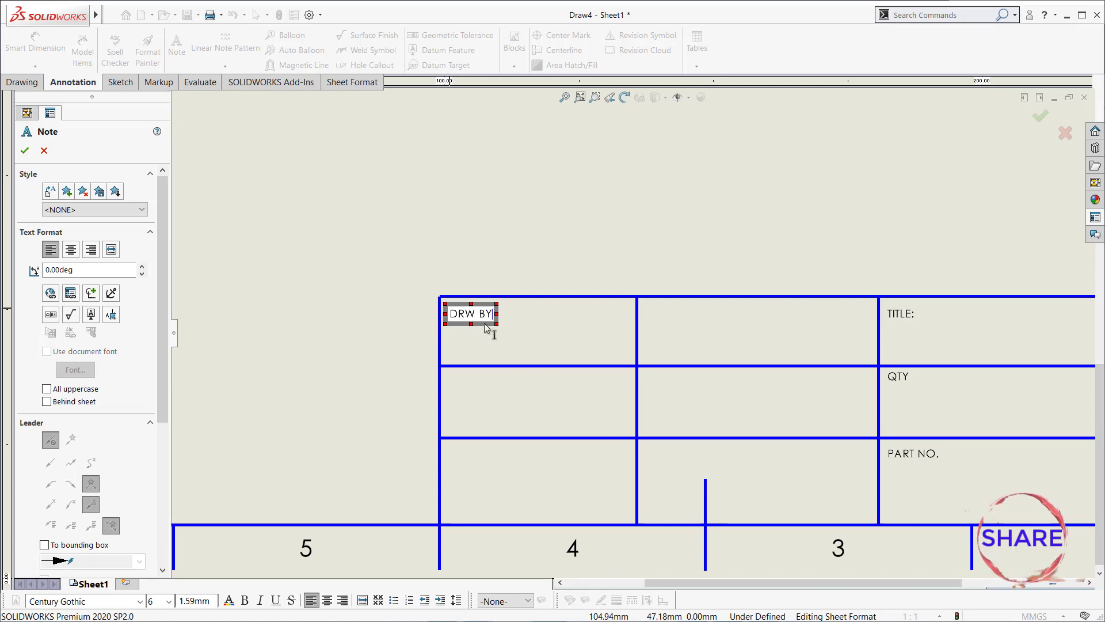
click(451, 377)
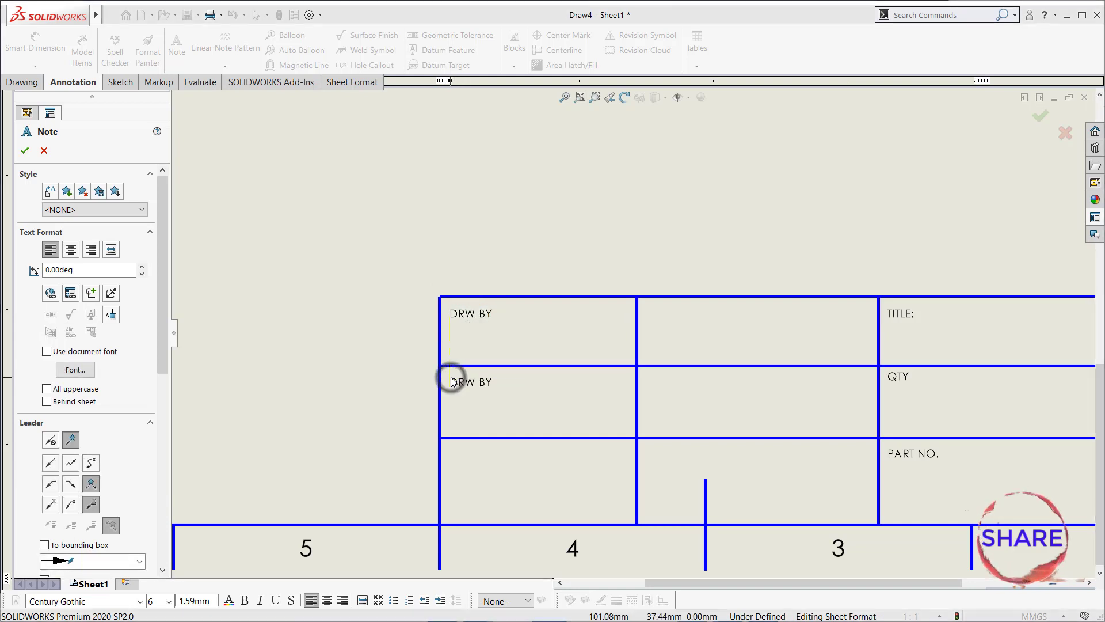
- Add a note reading "APD BY" in the first column's middle cell and finish placing notes
click(451, 379)
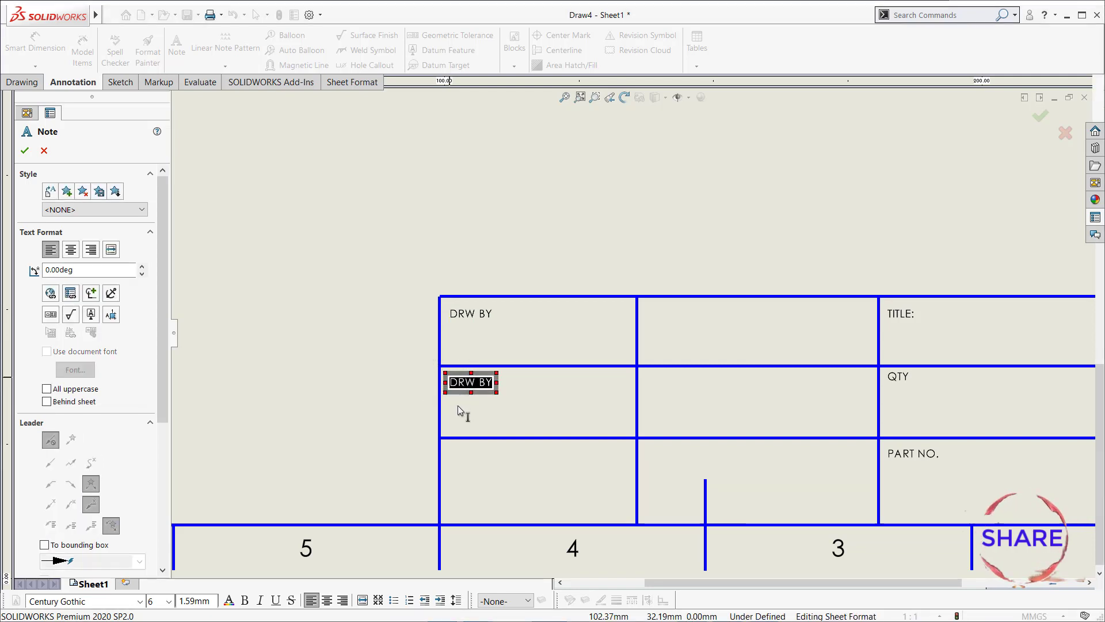
text(AP)
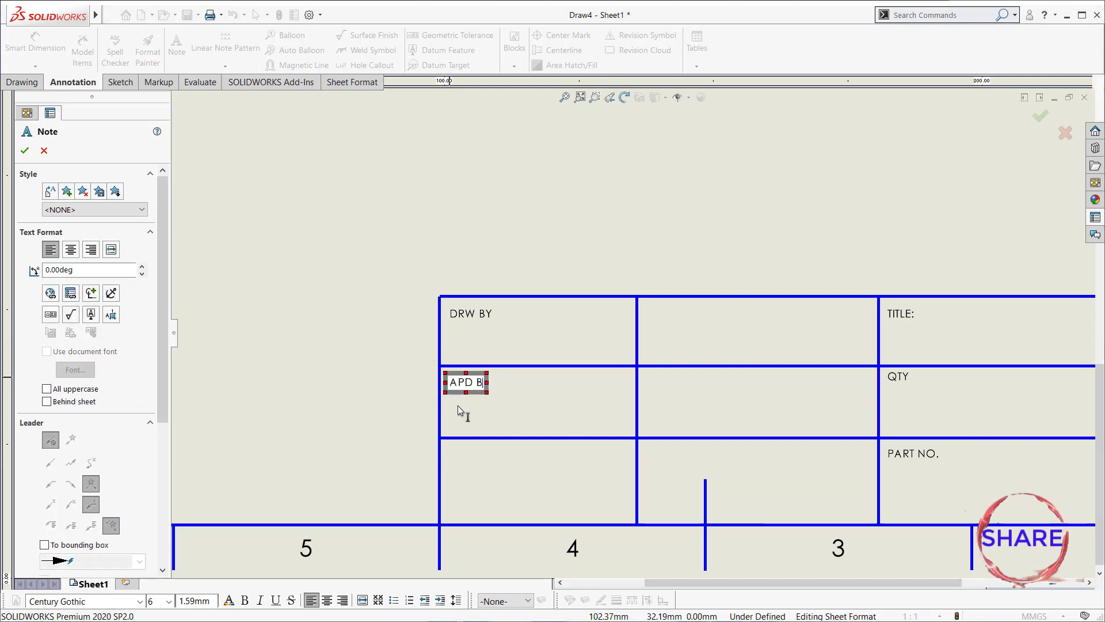
text(D BT)
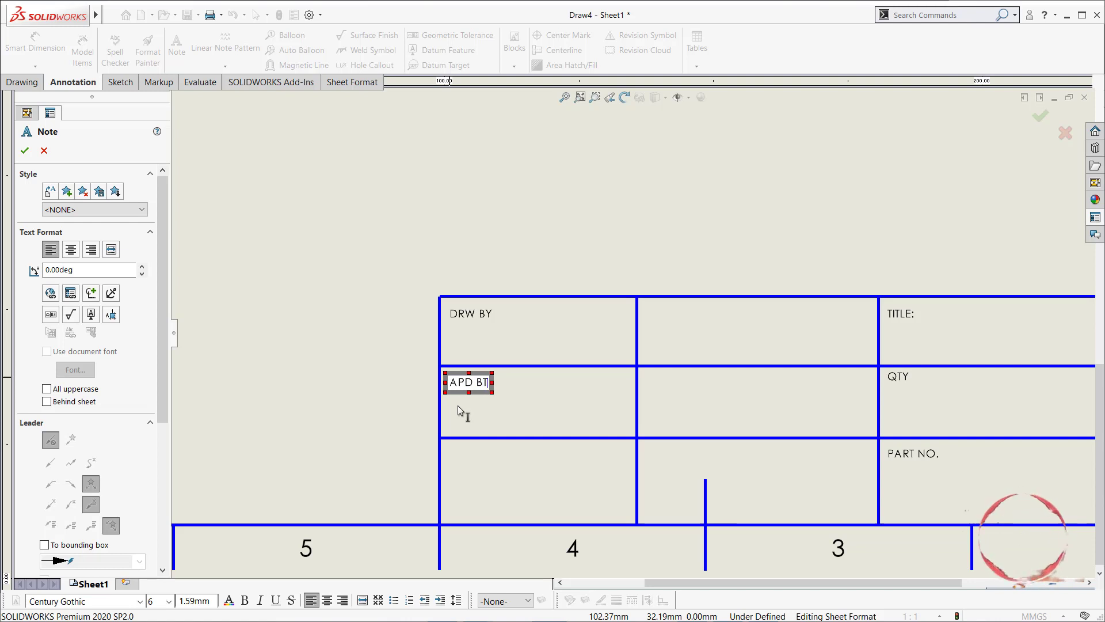
key(BackSpace)
text(Y)
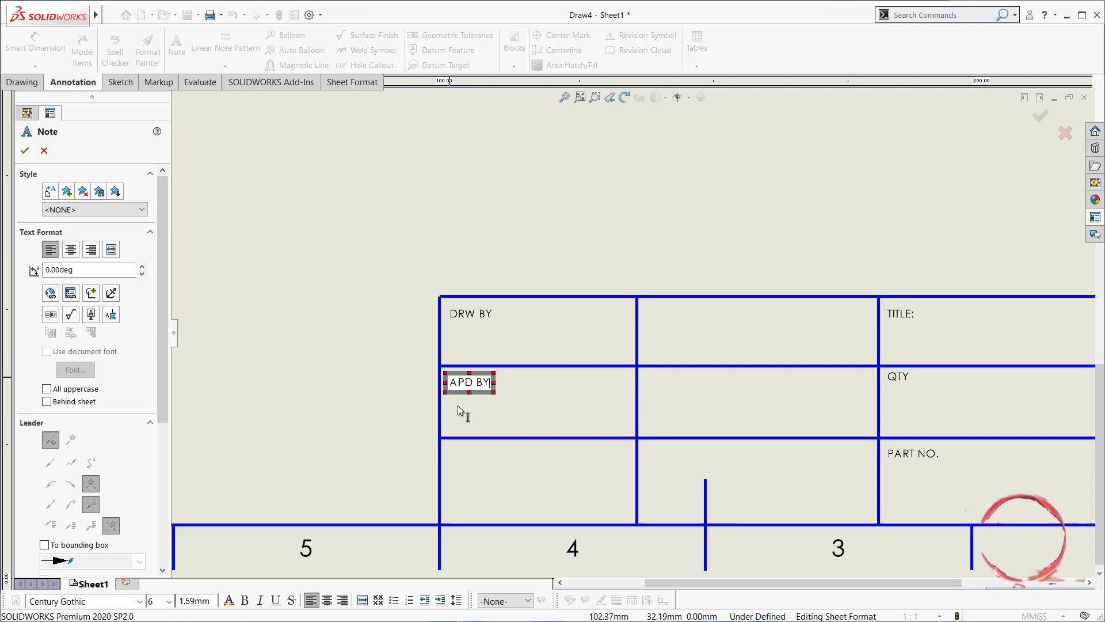
click(445, 251)
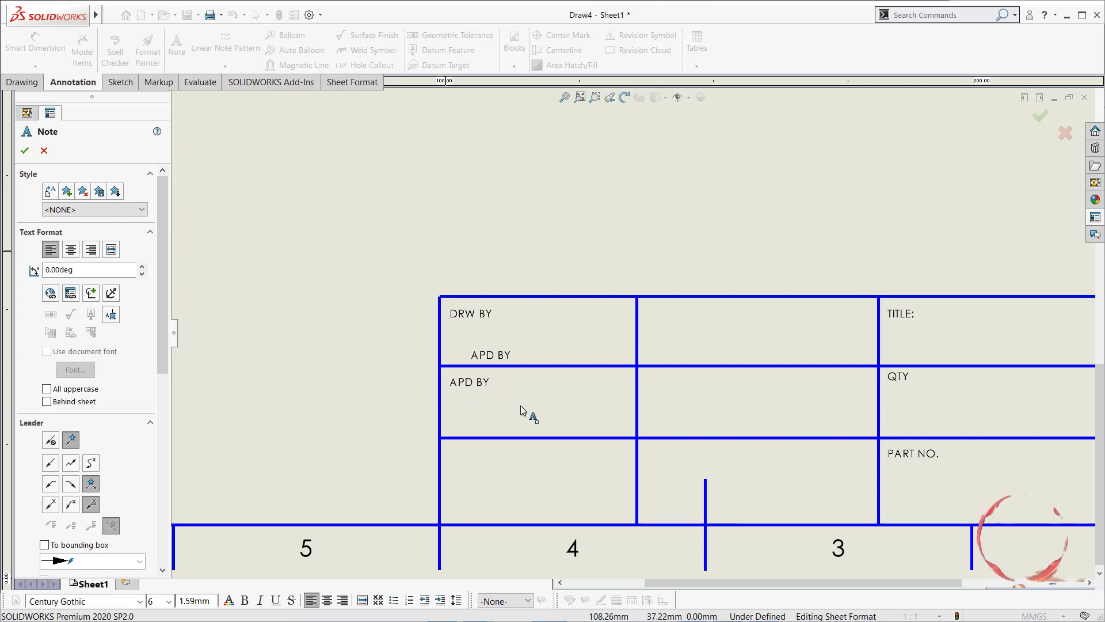
key(Escape)
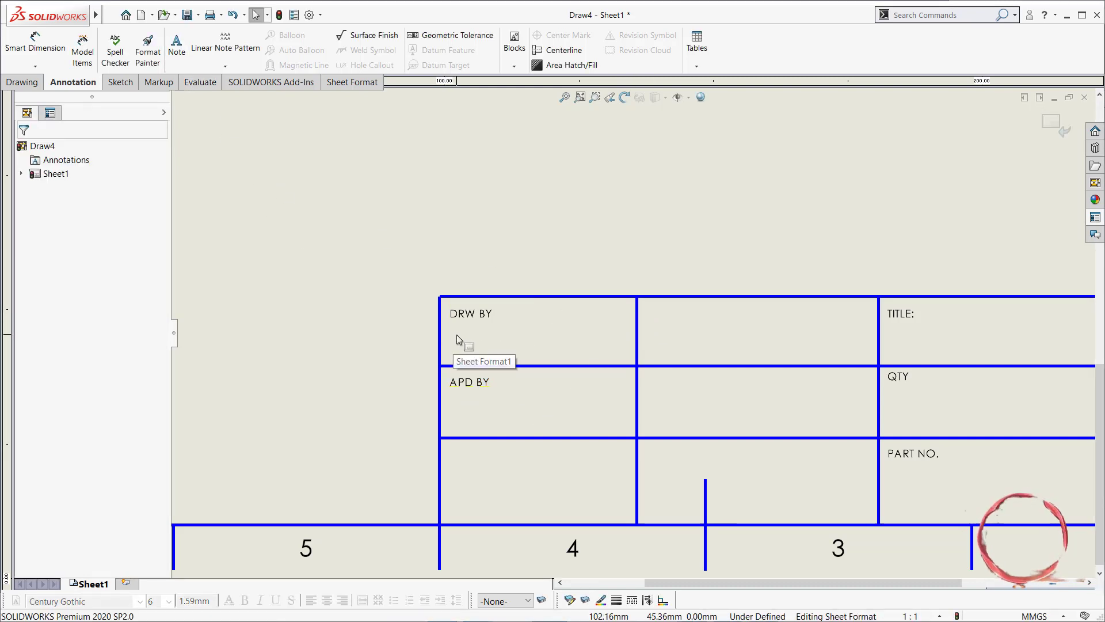
- Copy the "DRW BY" note into the second column's top cell and change the copy's text to "DATE"
click(466, 317)
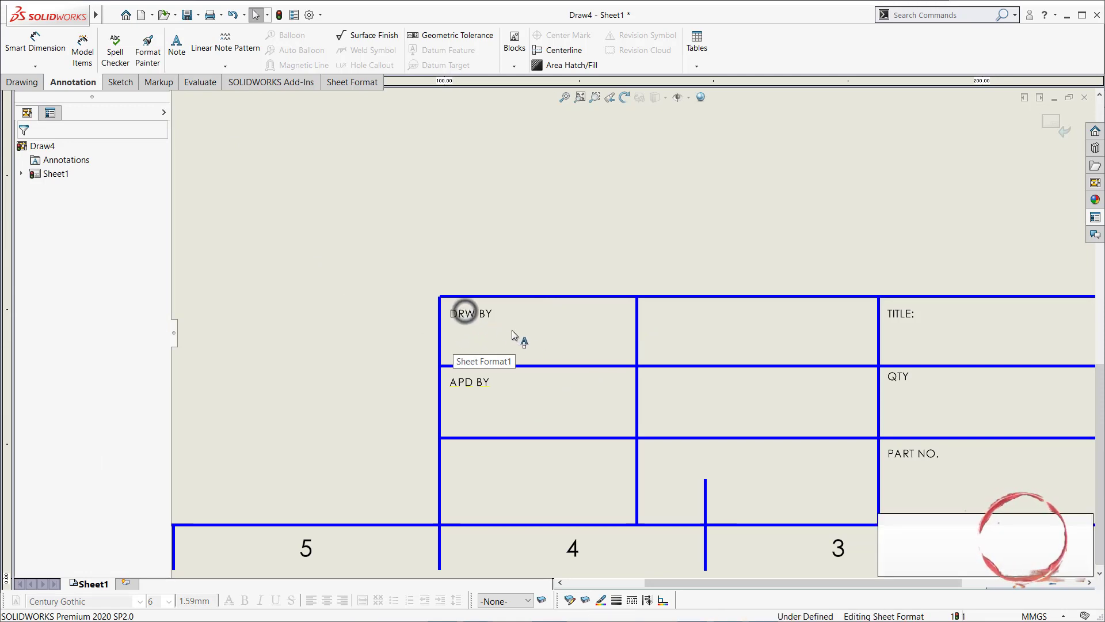
ctrl+drag(660, 320, 665, 319)
double_click(675, 322)
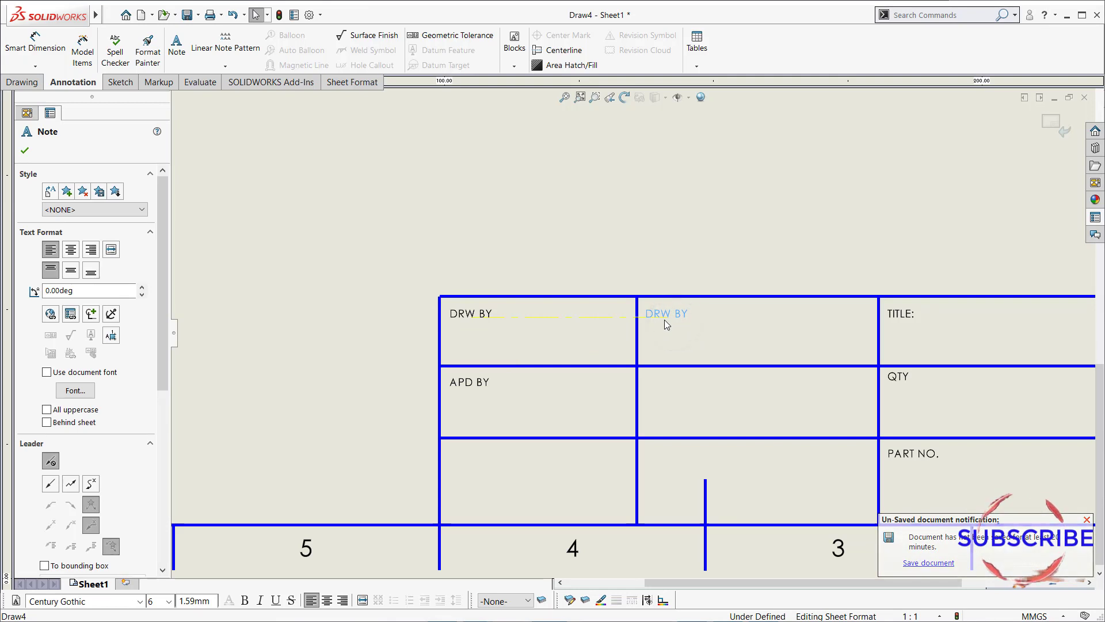
double_click(666, 319)
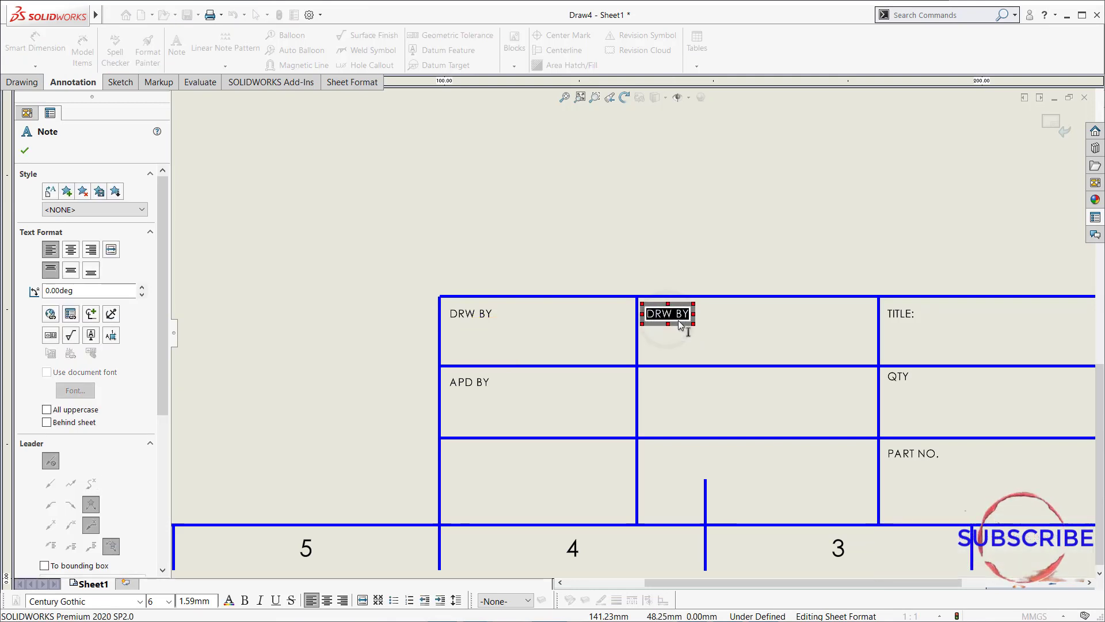
text(DATE)
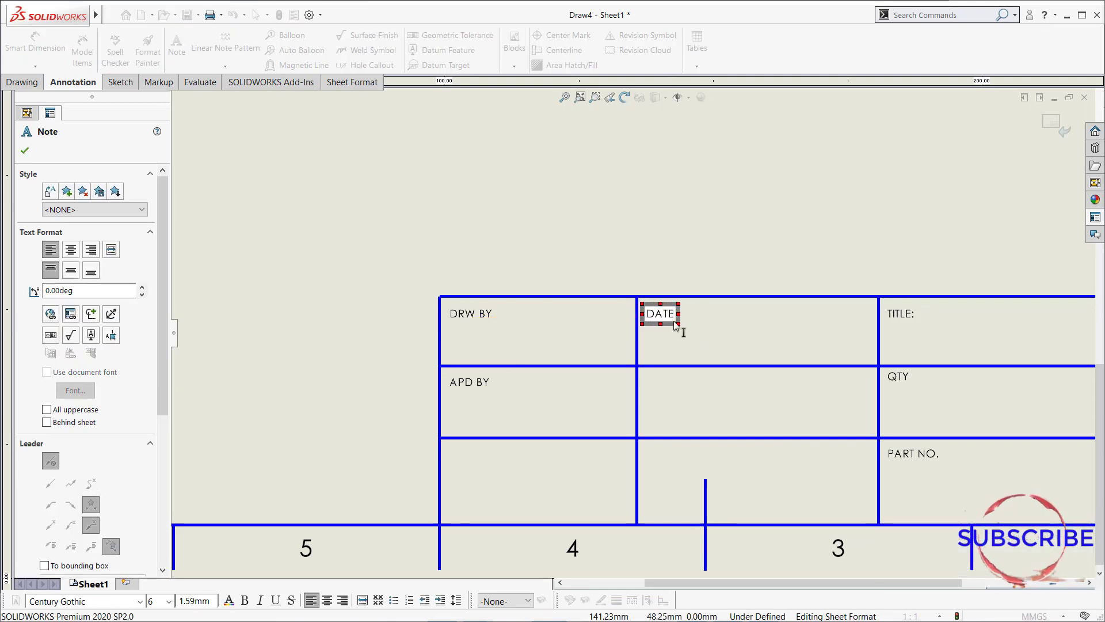
click(685, 276)
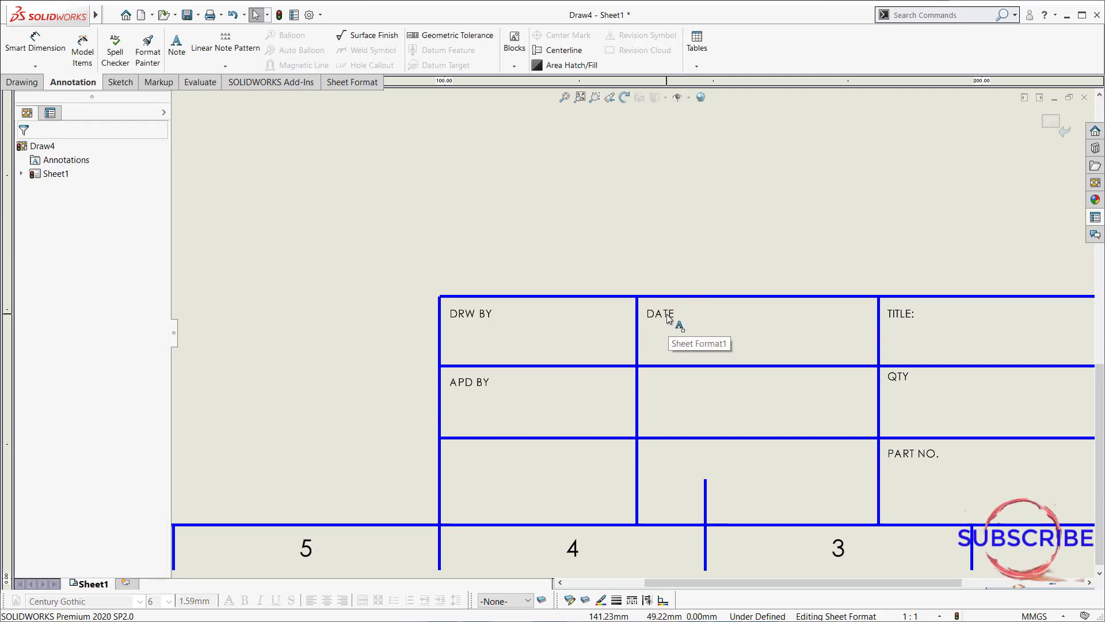
- Copy the "DATE" note into the upper-left corner of the second column's middle cell
drag(666, 315, 667, 314)
key(ctrl+c)
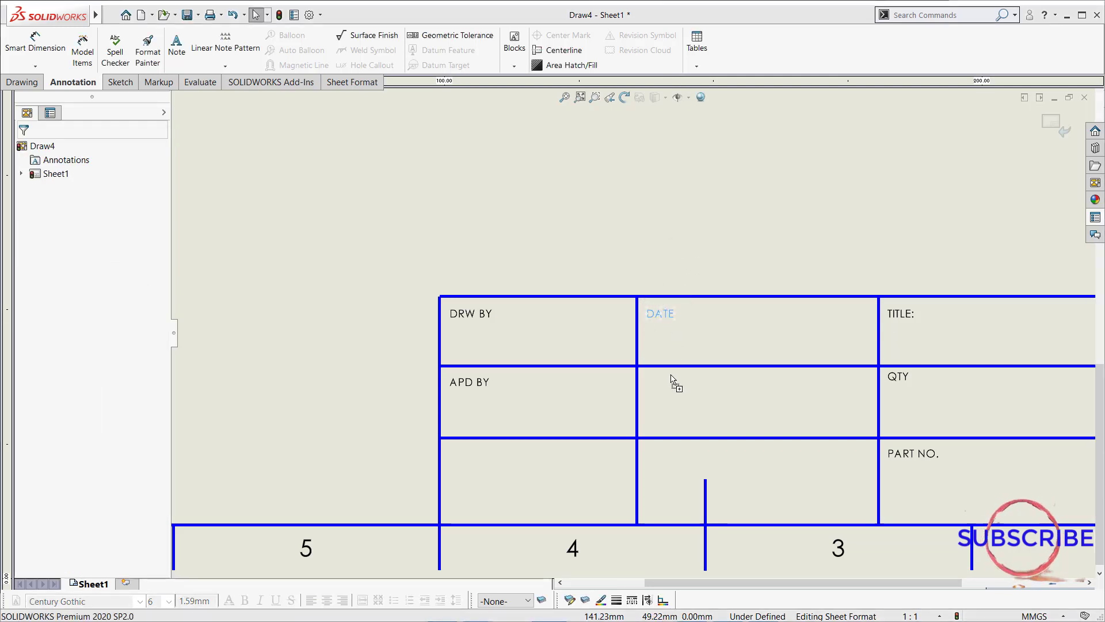
key(ctrl+v)
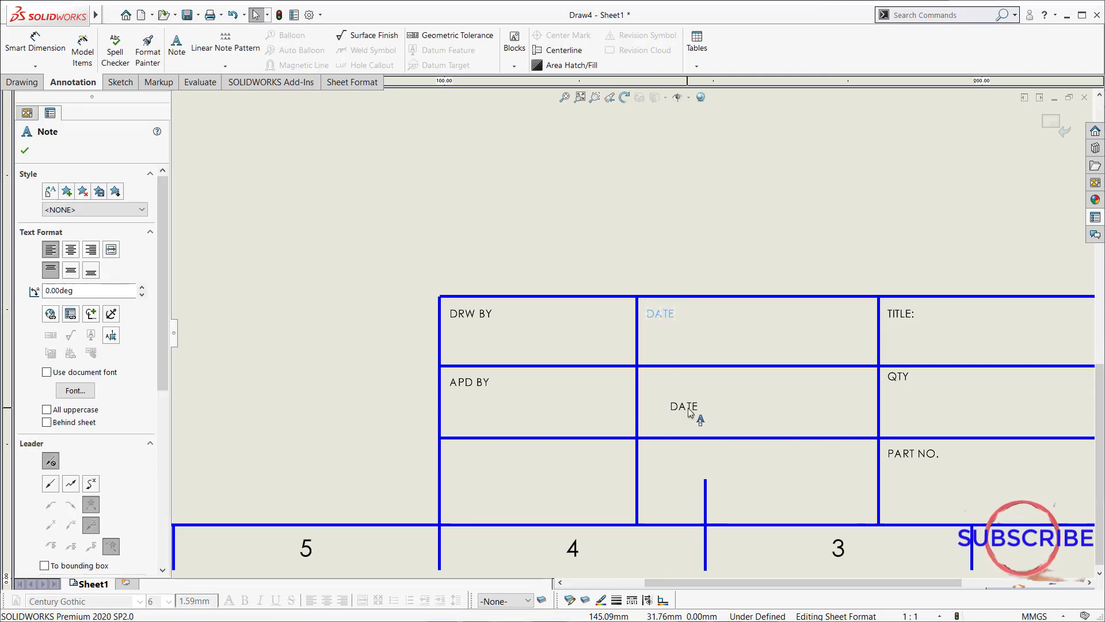
drag(688, 407, 666, 388)
drag(666, 388, 666, 388)
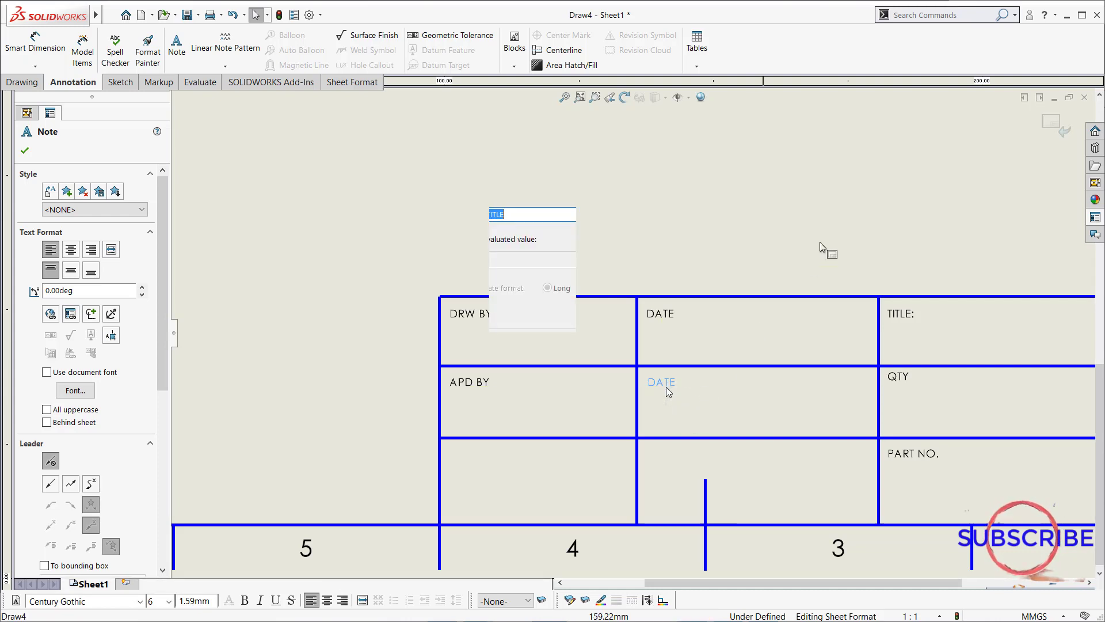
click(983, 152)
- Exit sheet format editing and return to the drawing sheet
scroll(872, 239, up, 5)
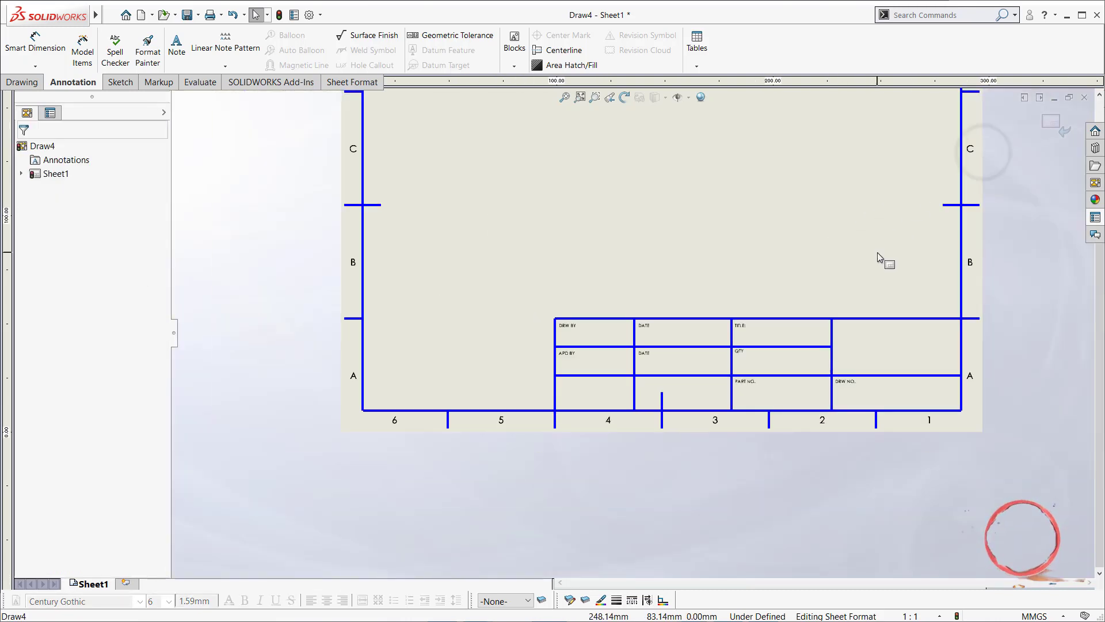
middle_drag(872, 252, 765, 266)
scroll(787, 286, down, 3)
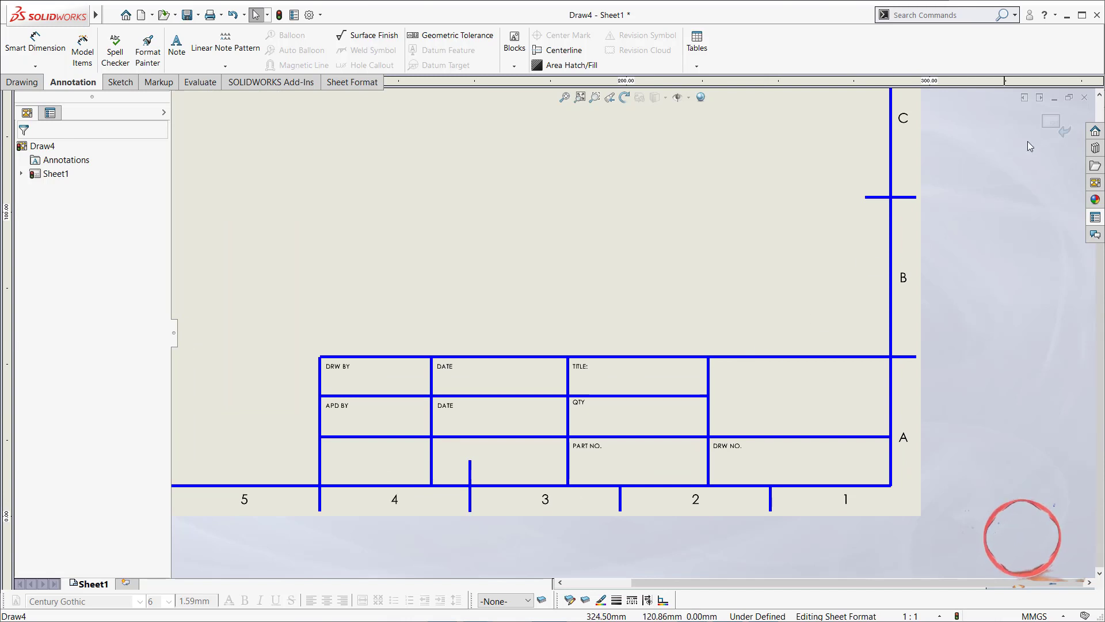
scroll(632, 384, up, 3)
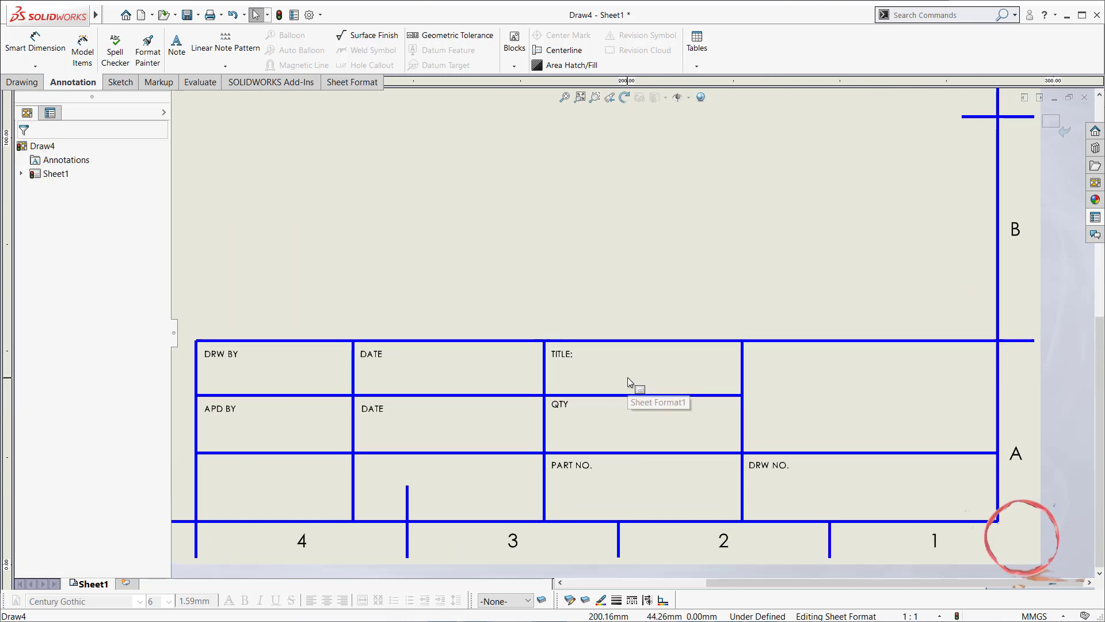
click(1048, 120)
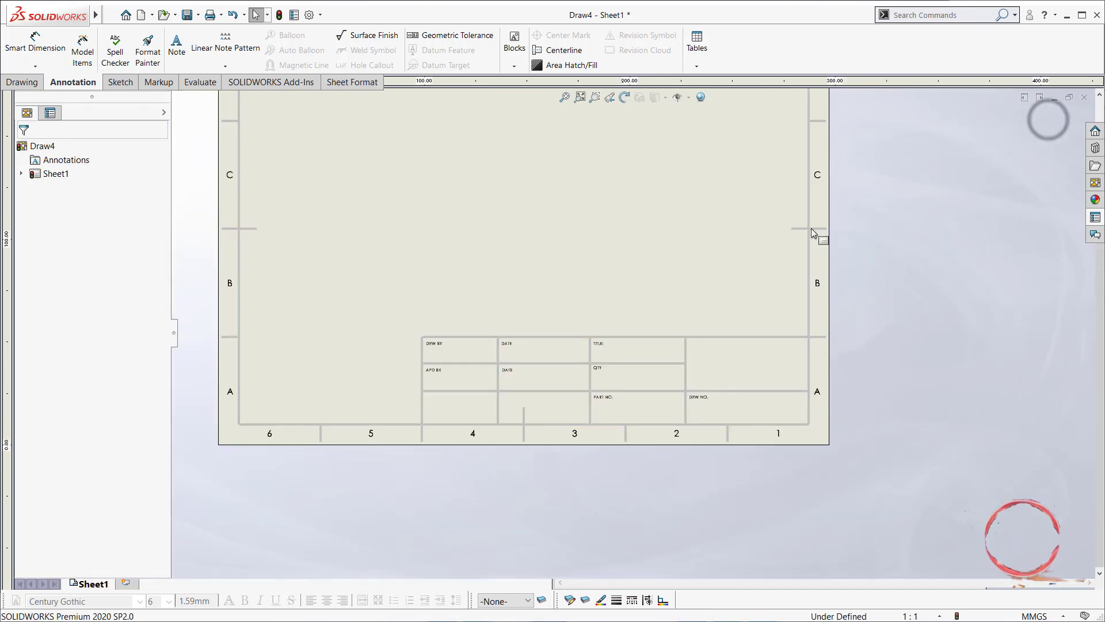
scroll(612, 289, up, 2)
middle_drag(613, 289, 540, 353)
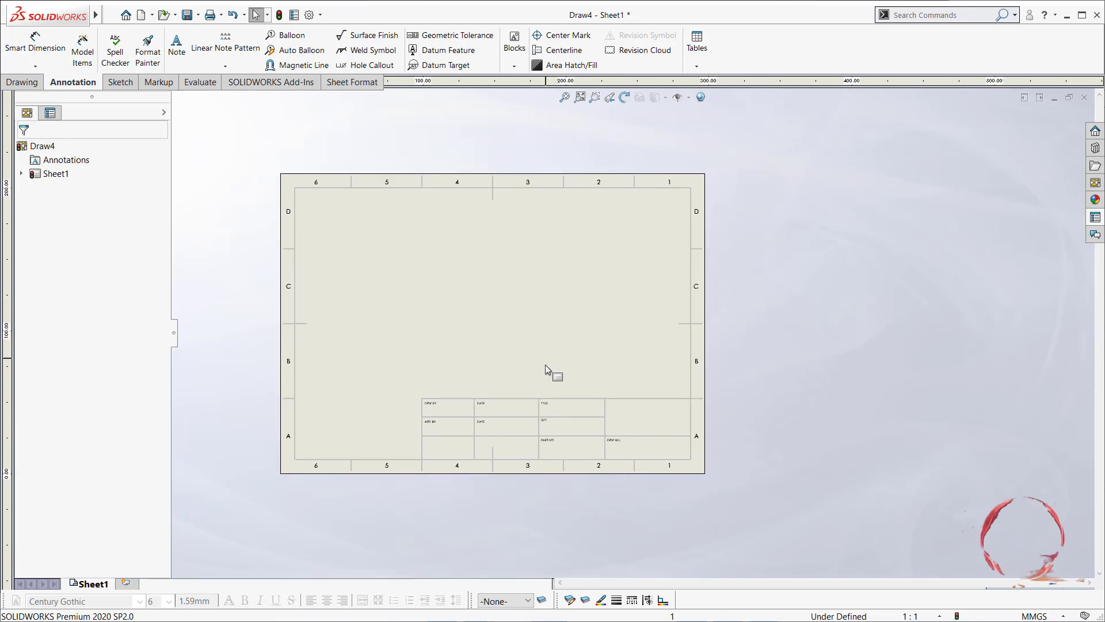
scroll(535, 393, down, 3)
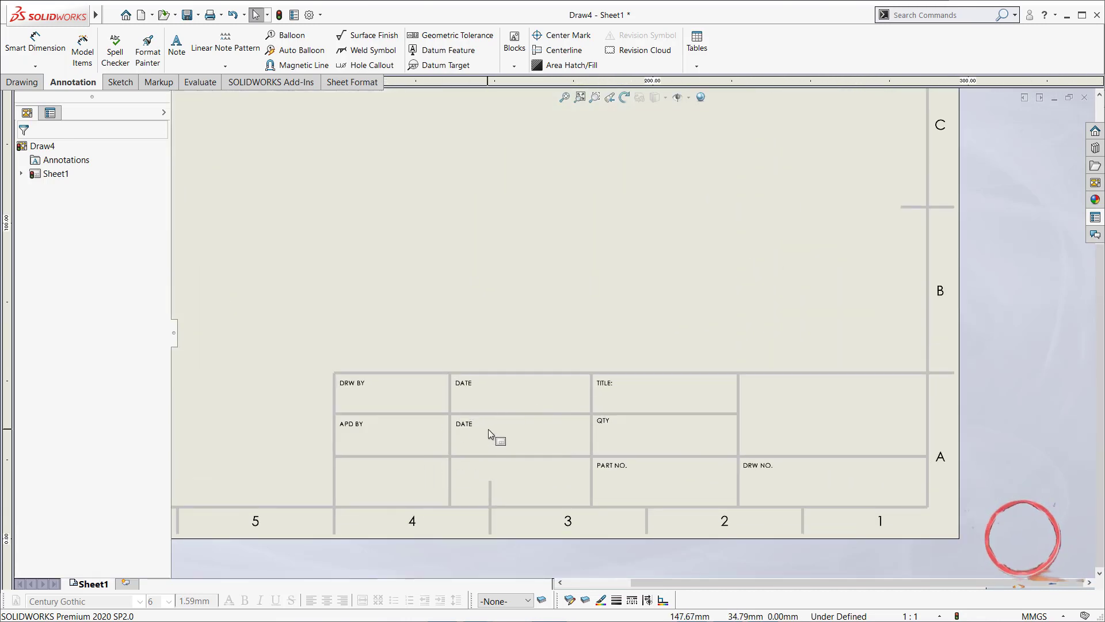
scroll(518, 429, up, 3)
scroll(685, 396, down, 2)
scroll(710, 416, down, 1)
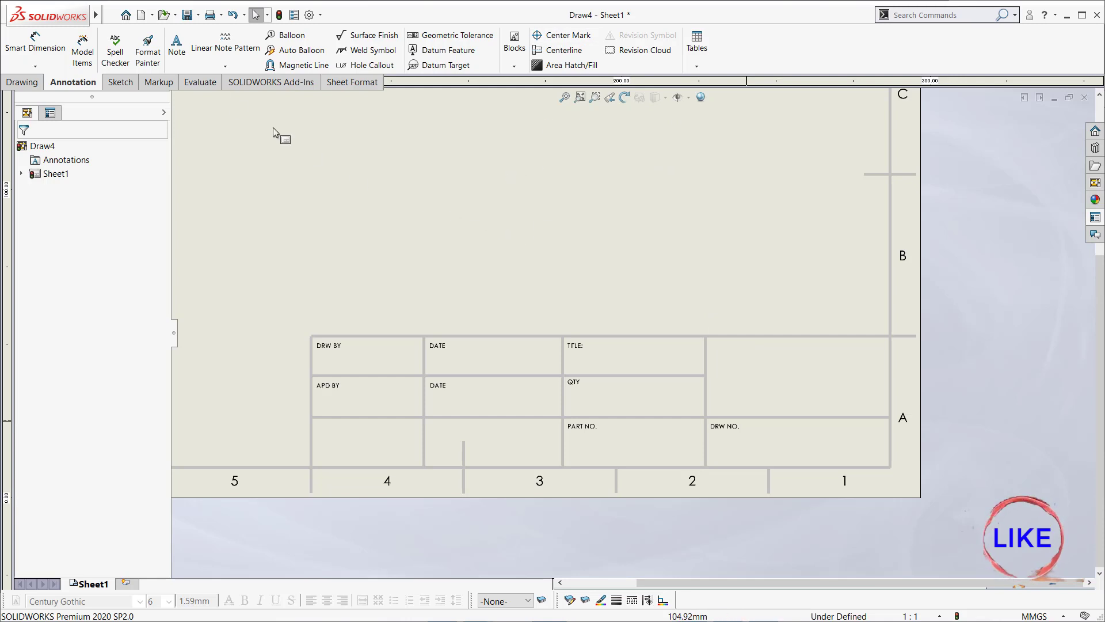
click(179, 50)
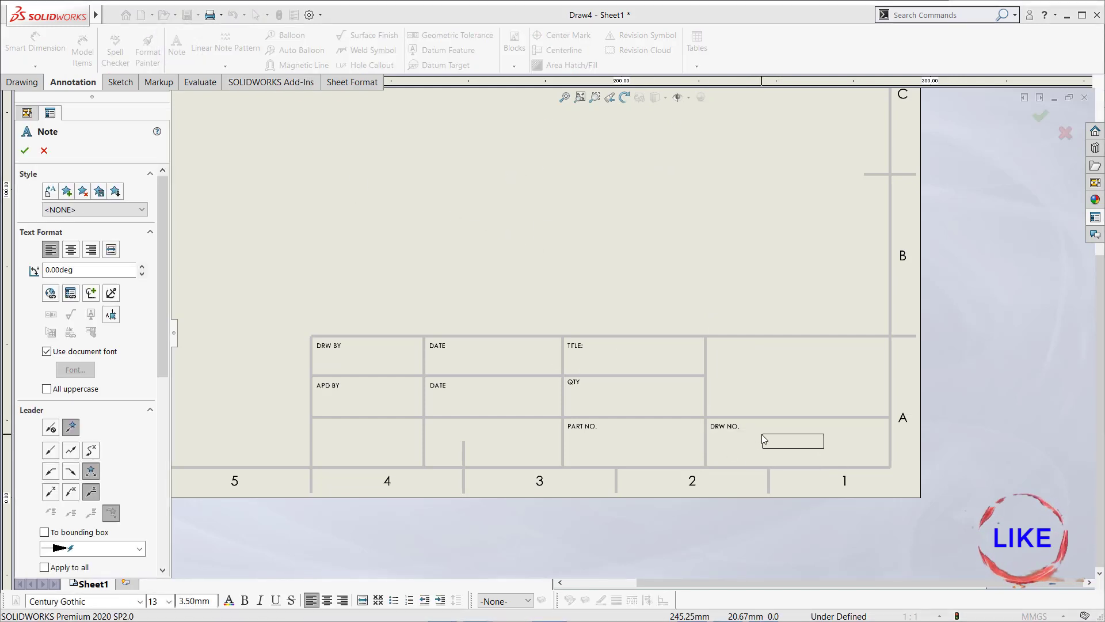
click(44, 150)
- Reopen the sheet format for editing and place a new note below the "DRW NO." label
right_click(403, 185)
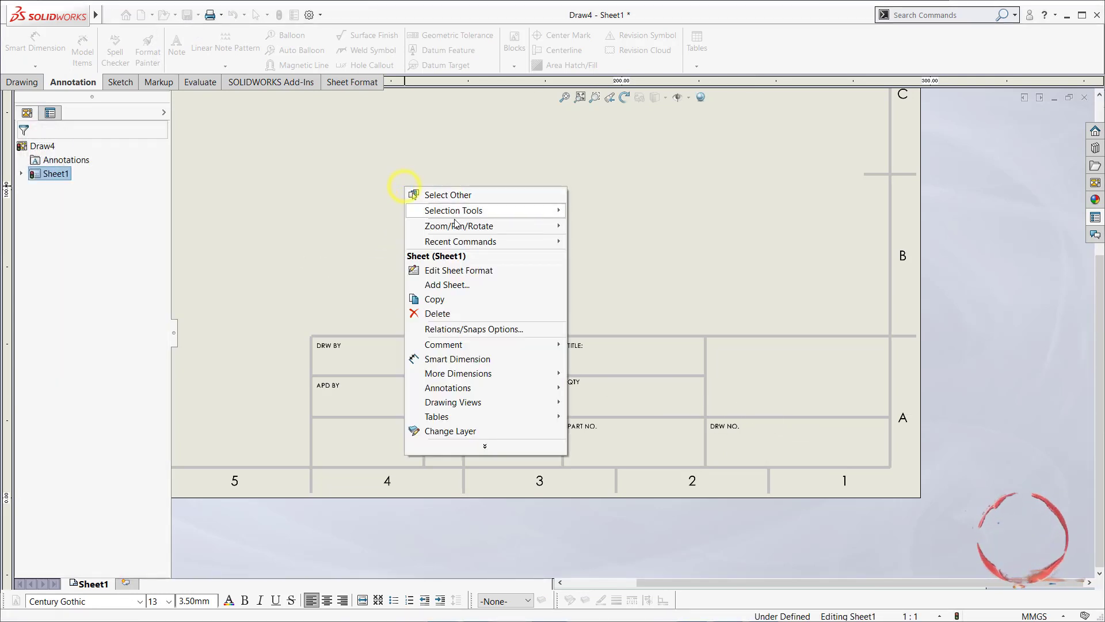
click(463, 270)
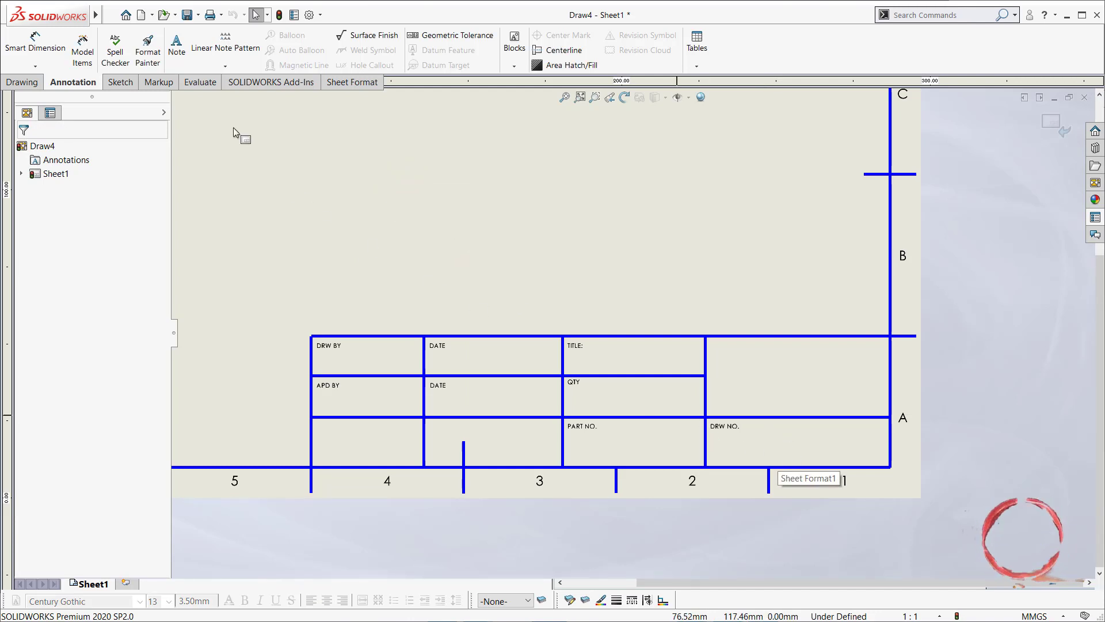
click(183, 53)
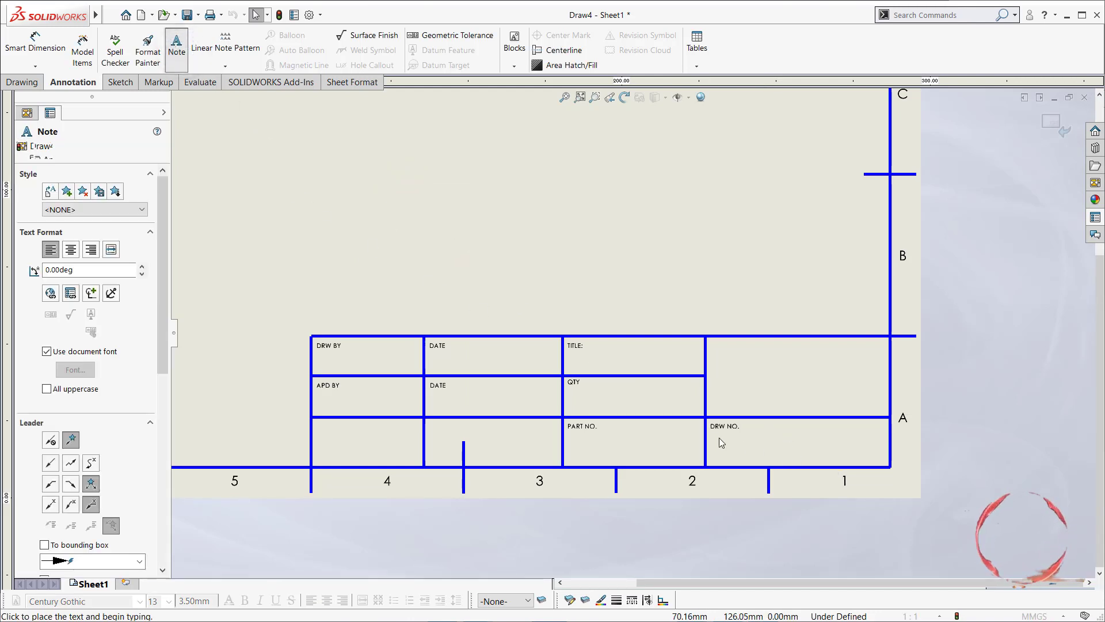
click(757, 444)
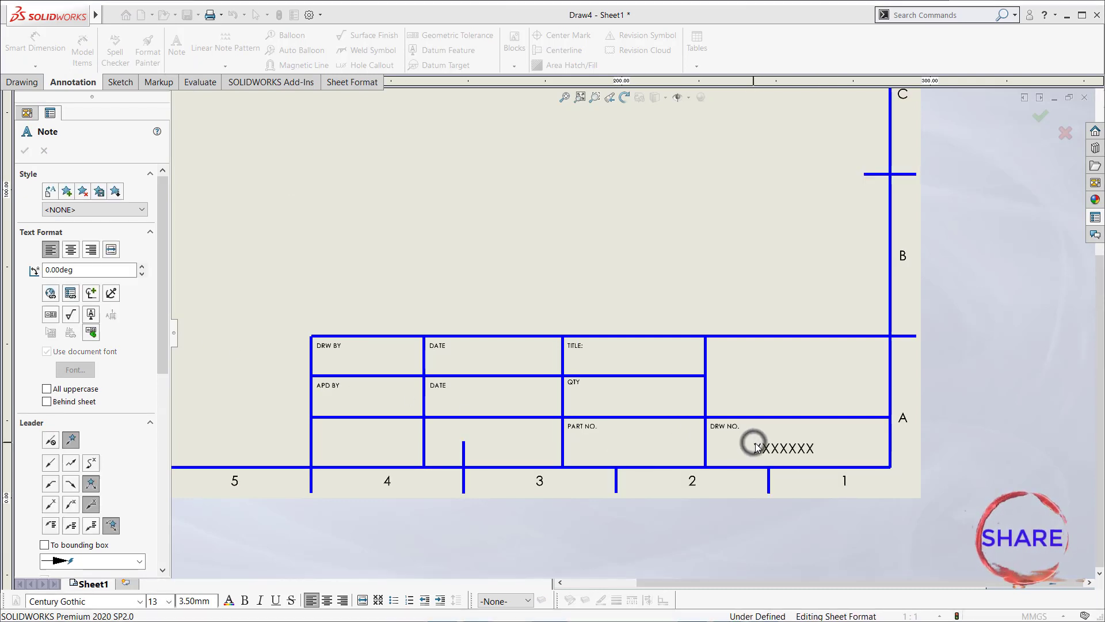
click(753, 443)
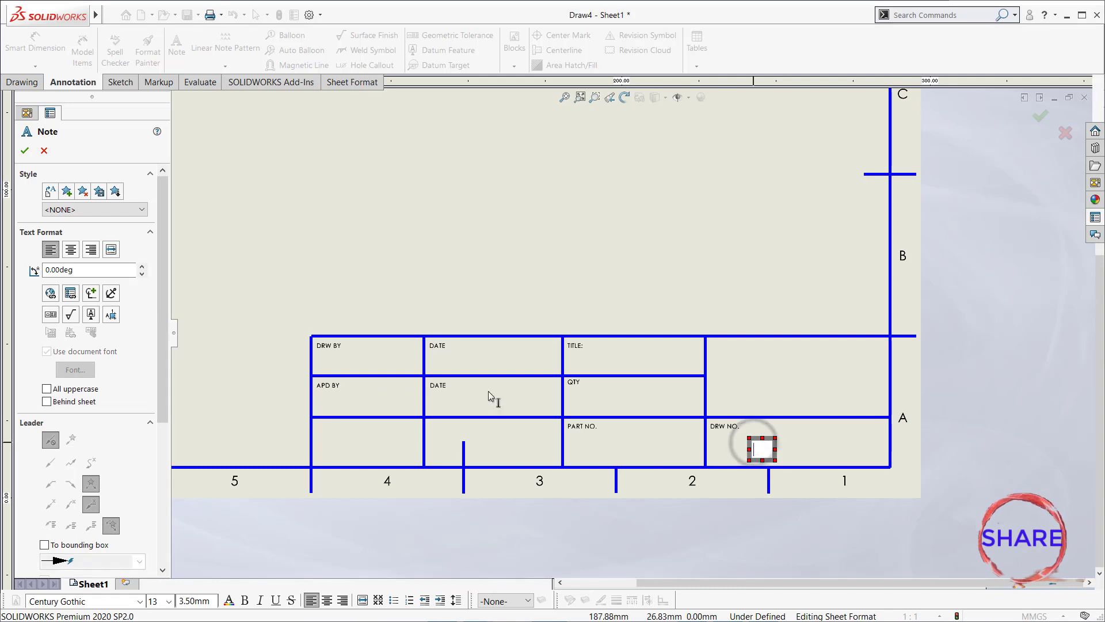
- Link the new note to the current document's SW-File Name property and finish the note
click(70, 292)
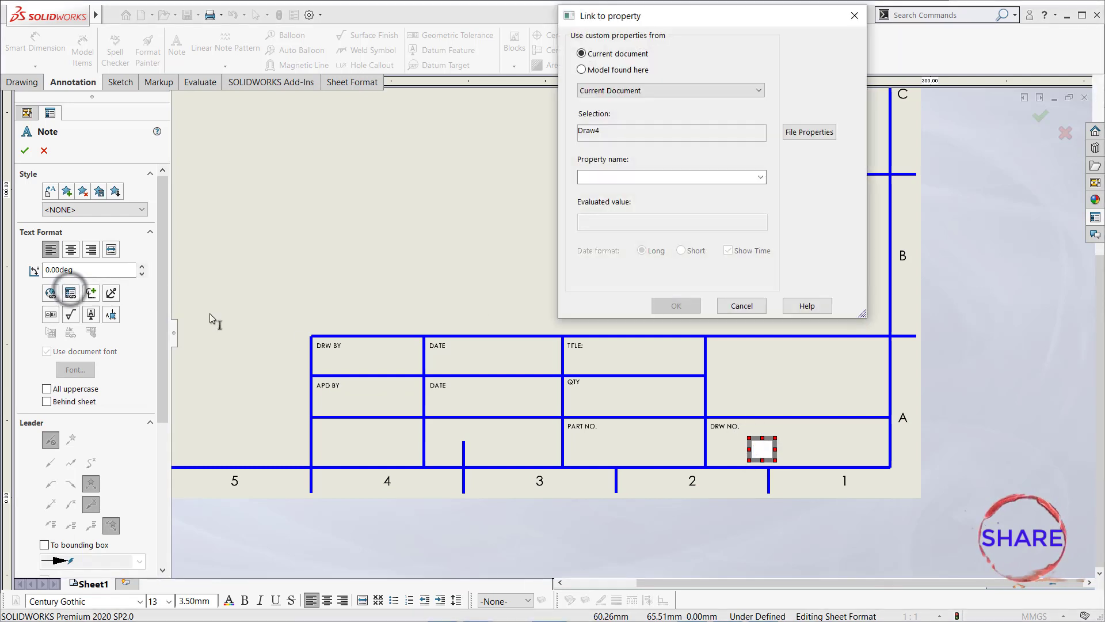
click(761, 176)
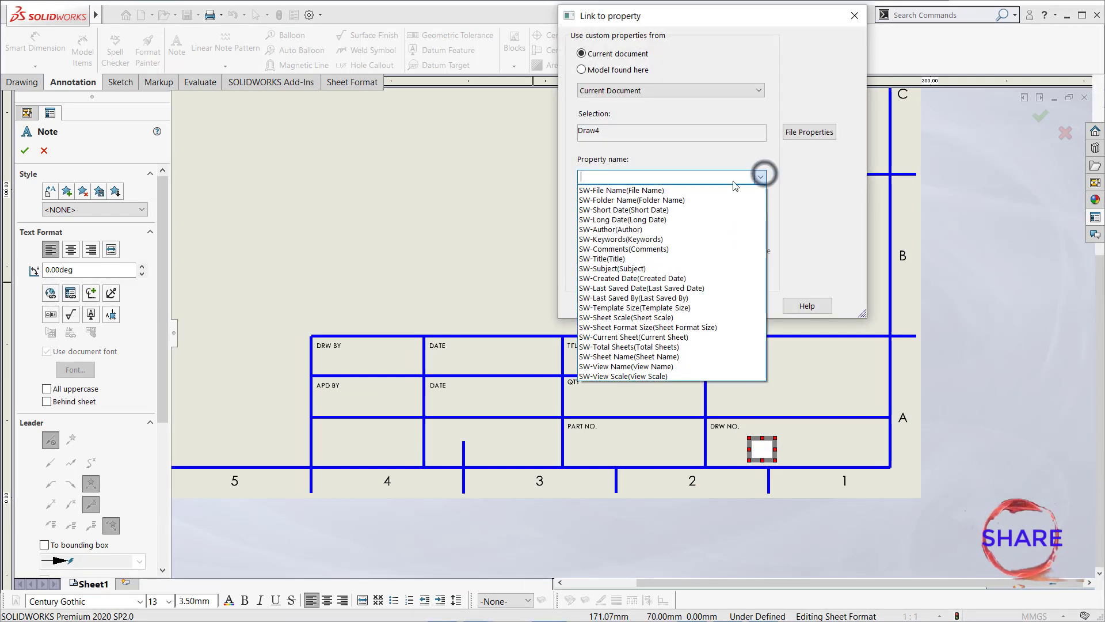
click(610, 191)
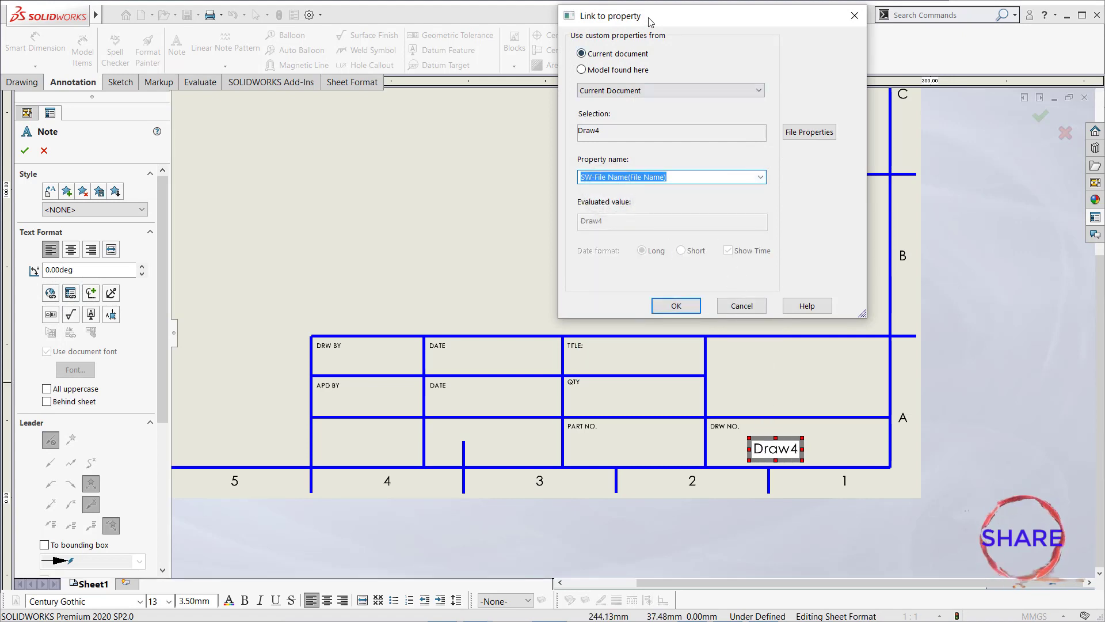
drag(650, 22, 556, 59)
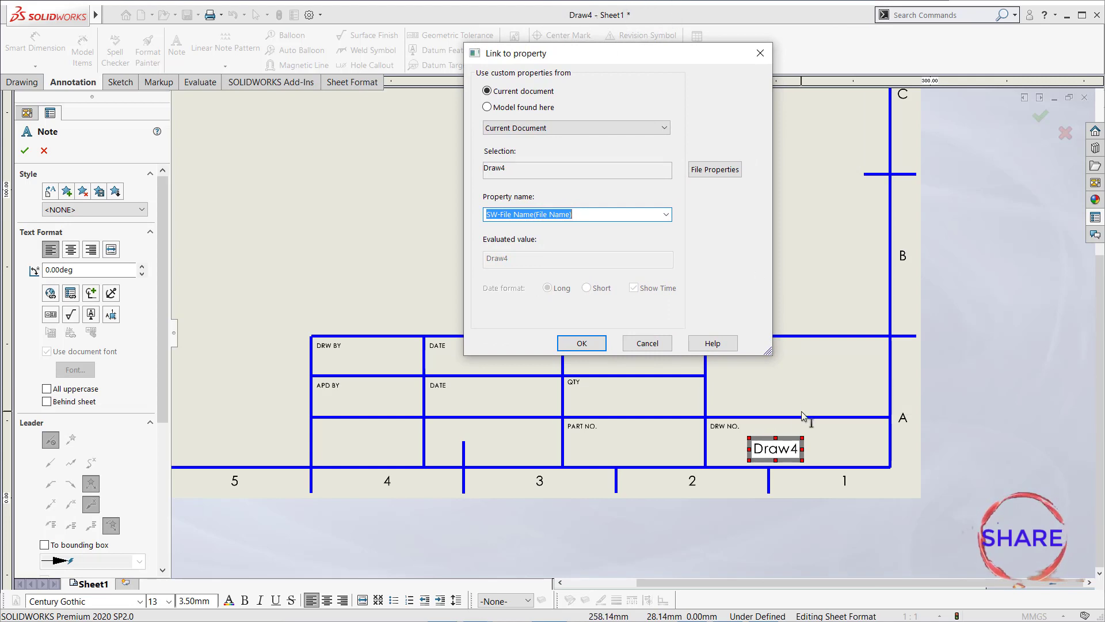
click(582, 343)
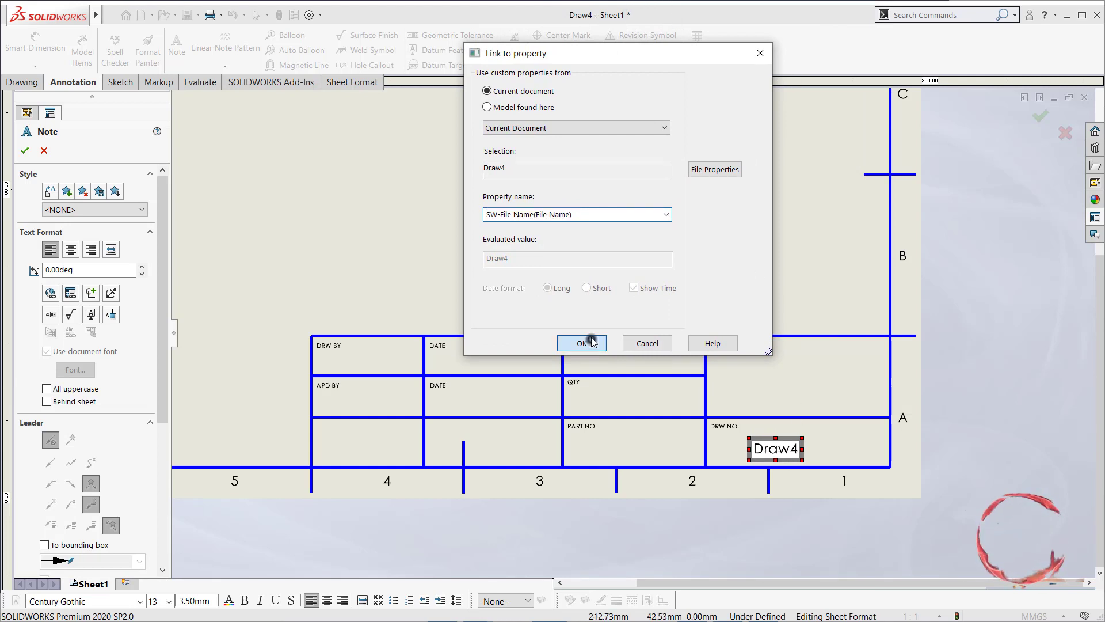
click(26, 152)
- Move the linked file name note closer to the middle of the "DRW NO." cell
scroll(771, 452, down, 1)
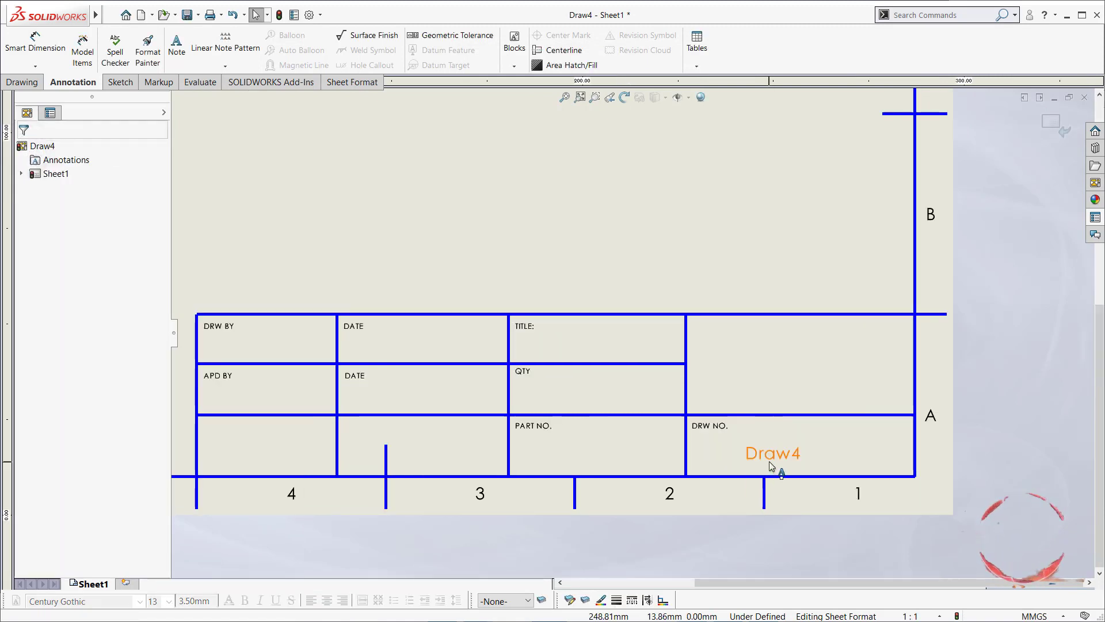
drag(769, 461, 777, 456)
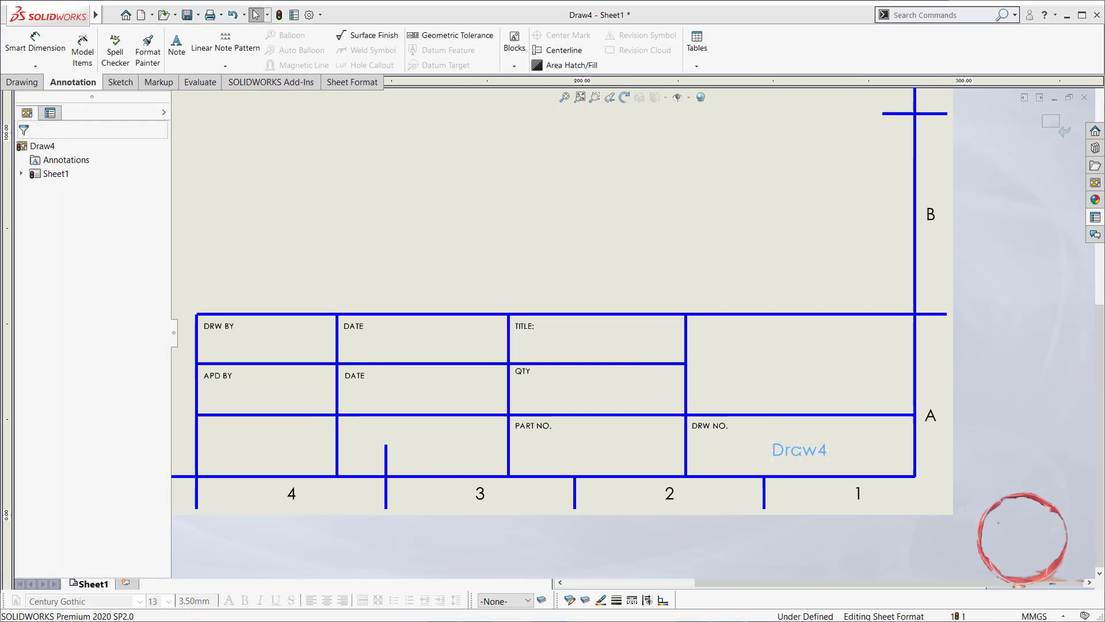
click(792, 252)
- Open the drawing's custom file properties and arrange the dialog and view so the title block labels stay readable
scroll(794, 254, up, 3)
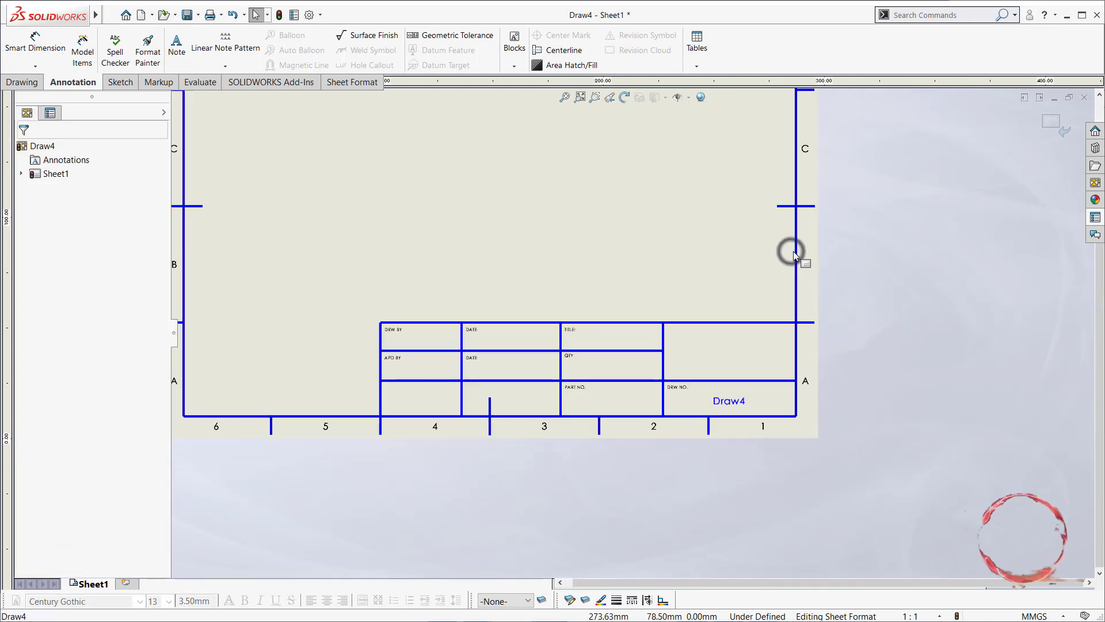
click(294, 15)
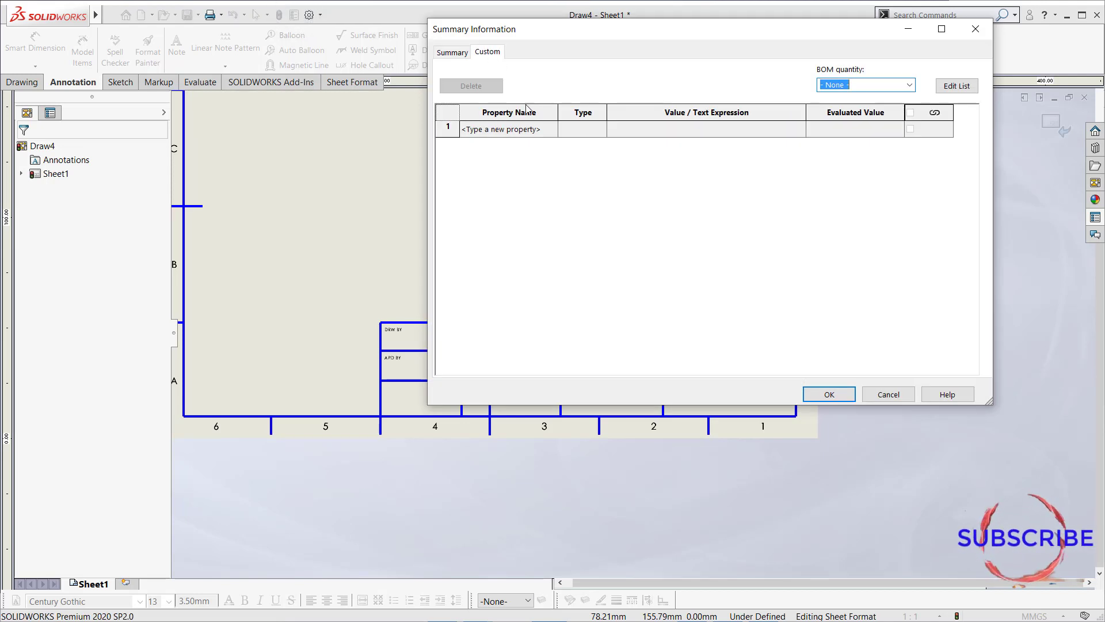
drag(619, 21, 676, 117)
drag(663, 496, 663, 441)
drag(674, 126, 662, 46)
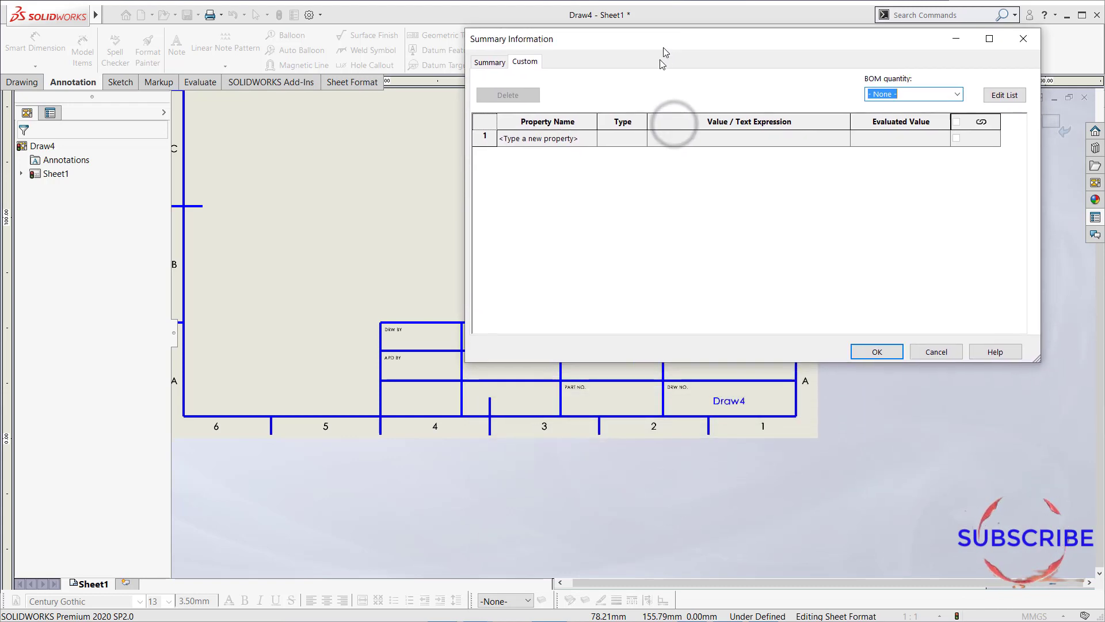
scroll(295, 309, up, 1)
scroll(295, 308, up, 1)
scroll(381, 285, down, 2)
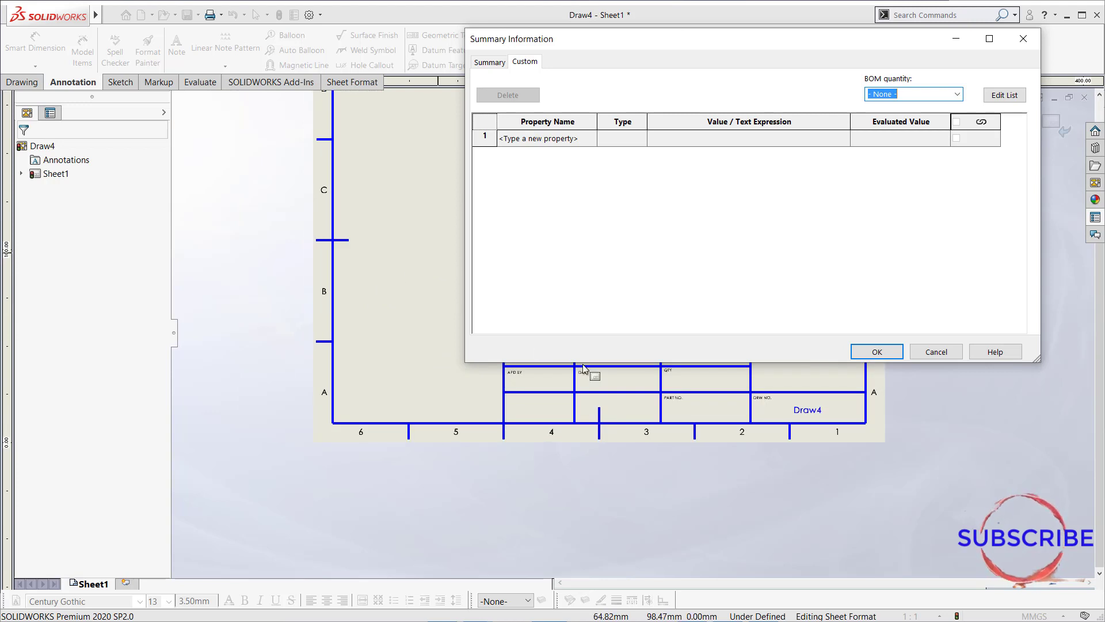
scroll(1067, 479, down, 2)
scroll(433, 187, up, 3)
scroll(433, 187, down, 3)
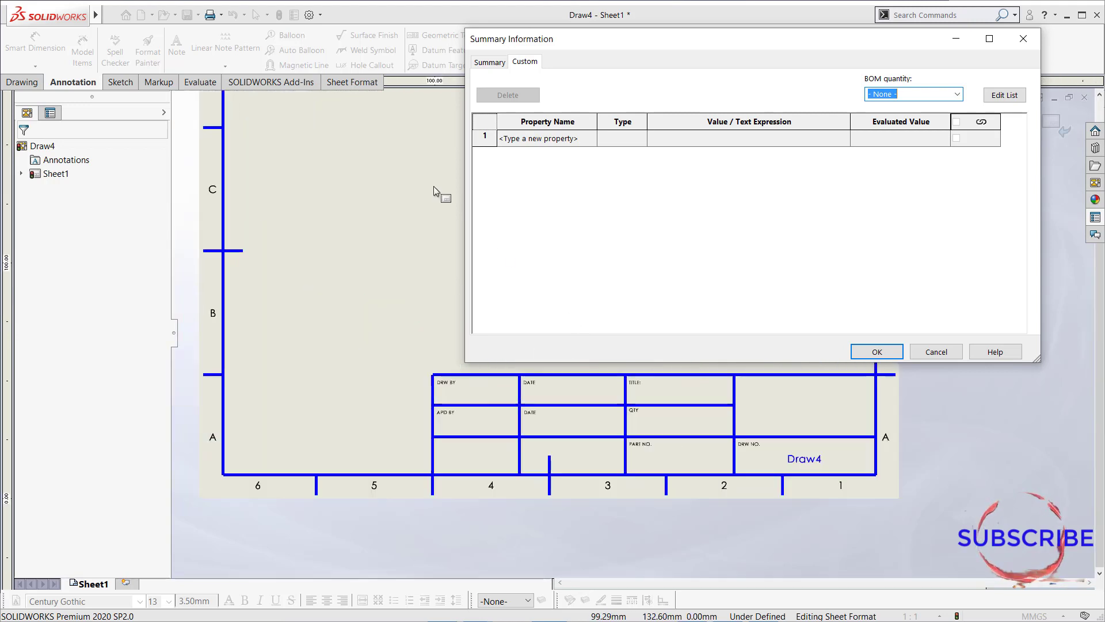
- Add custom text properties named TITLE, QTY and PART NO. with blank values
click(576, 138)
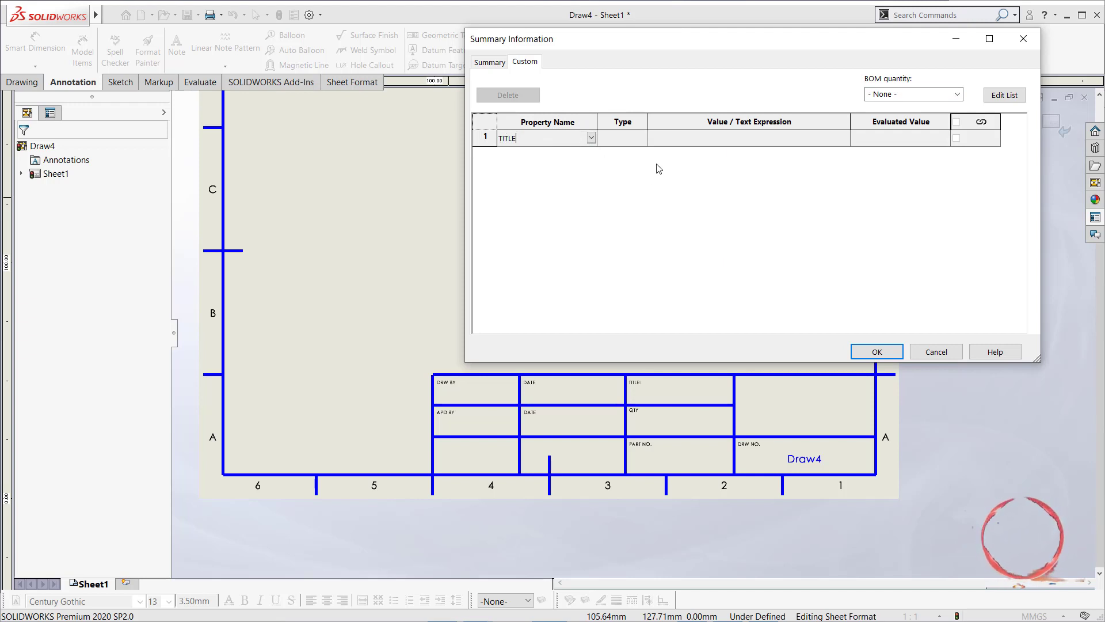
click(683, 141)
click(559, 154)
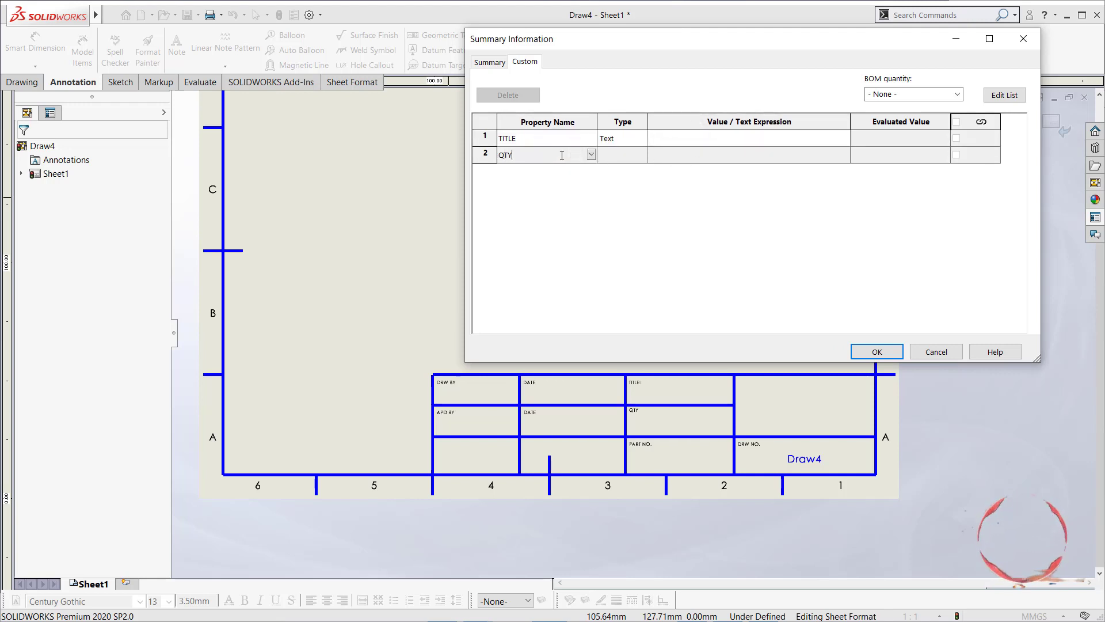
click(663, 157)
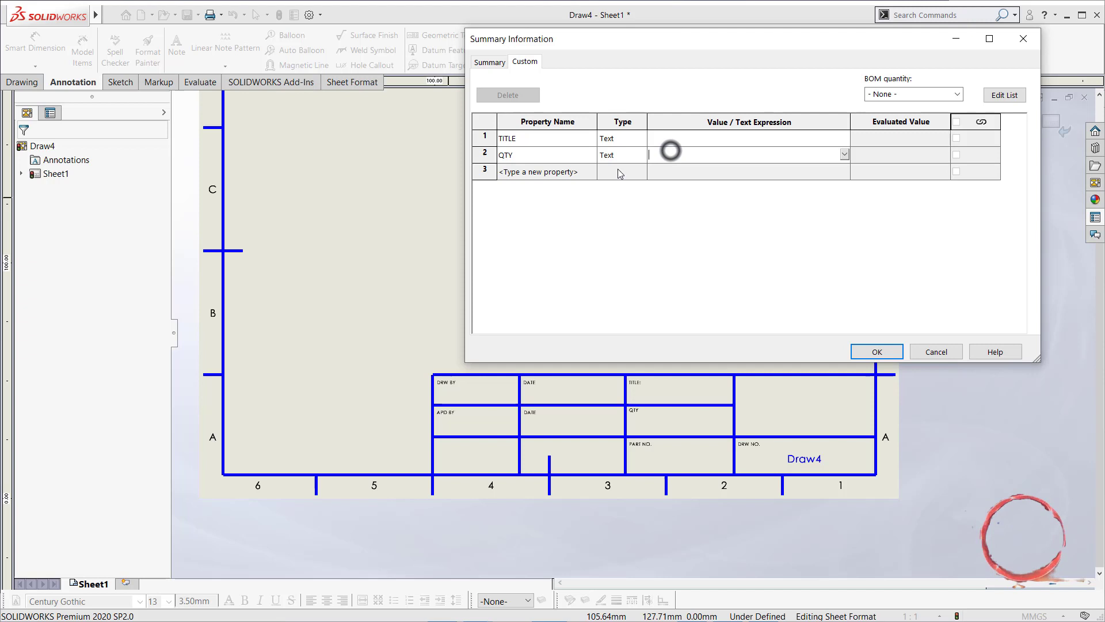
click(554, 172)
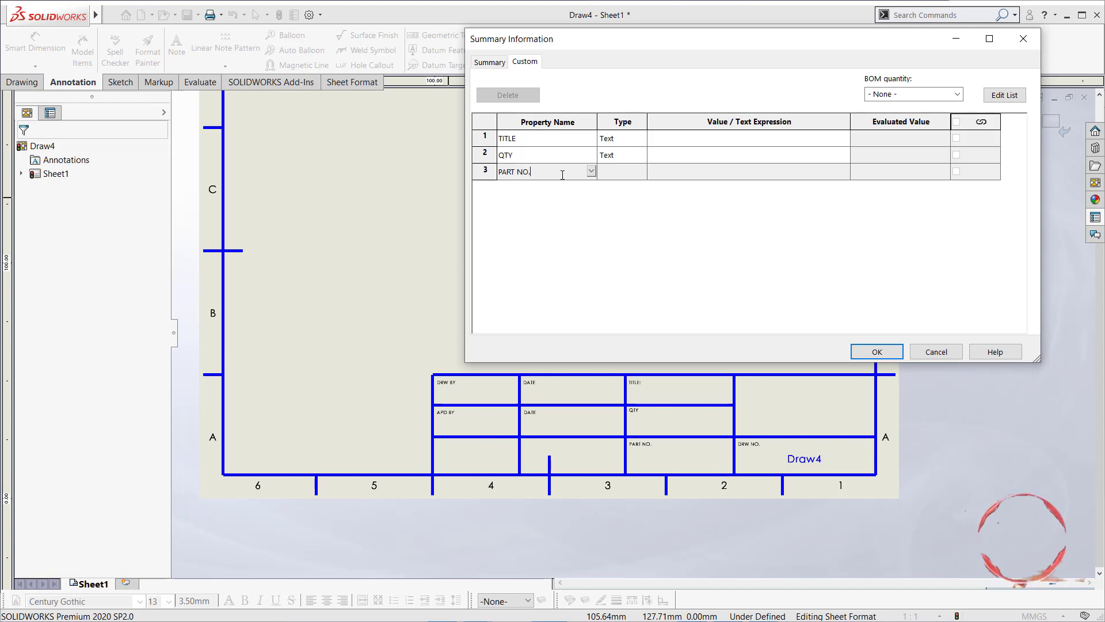
key(Tab)
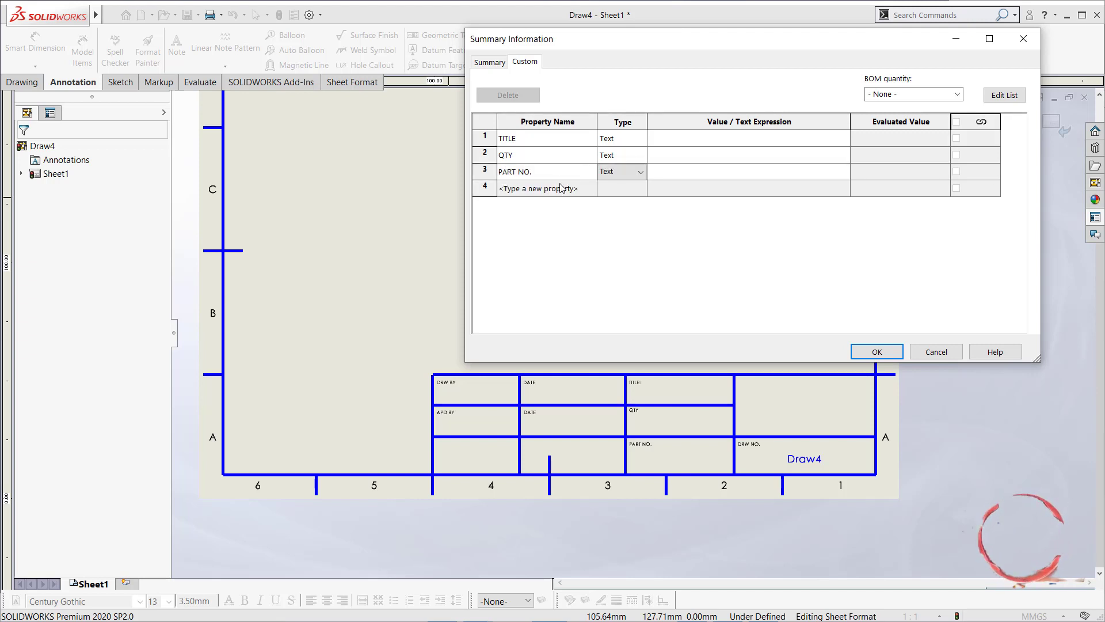
- Add custom text properties named DRW BY, APD BY and DATE with blank values
click(560, 188)
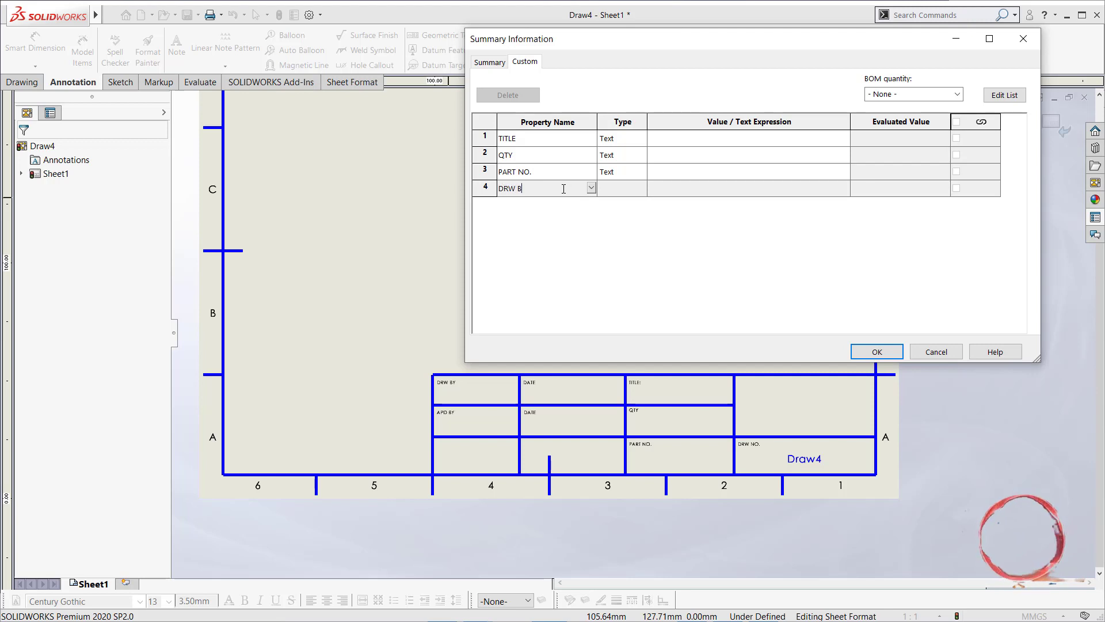
click(664, 189)
click(578, 203)
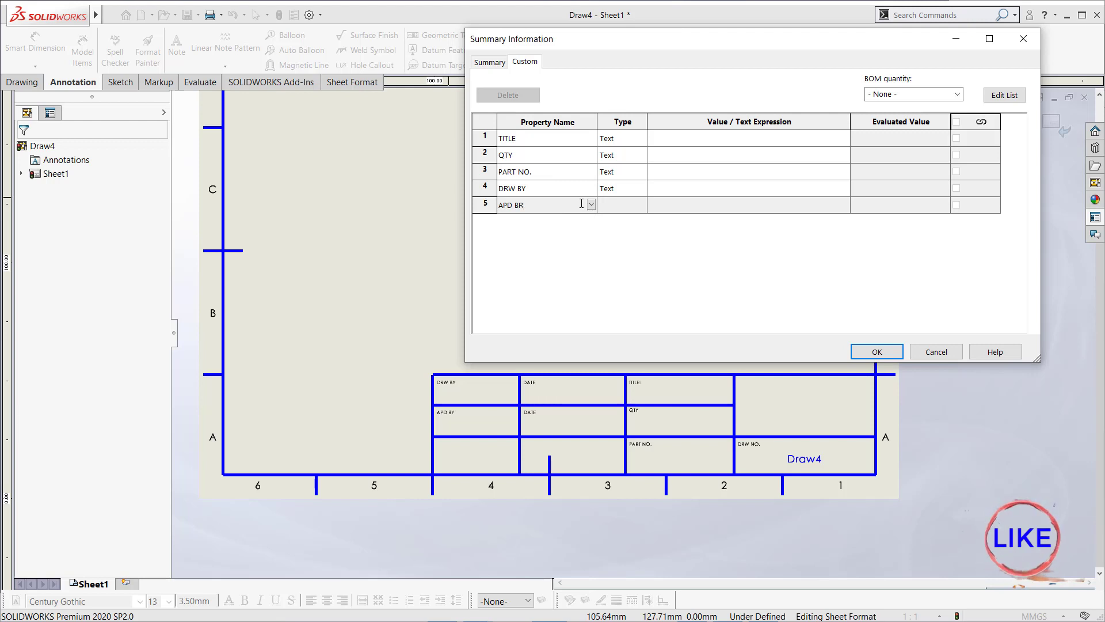
click(700, 207)
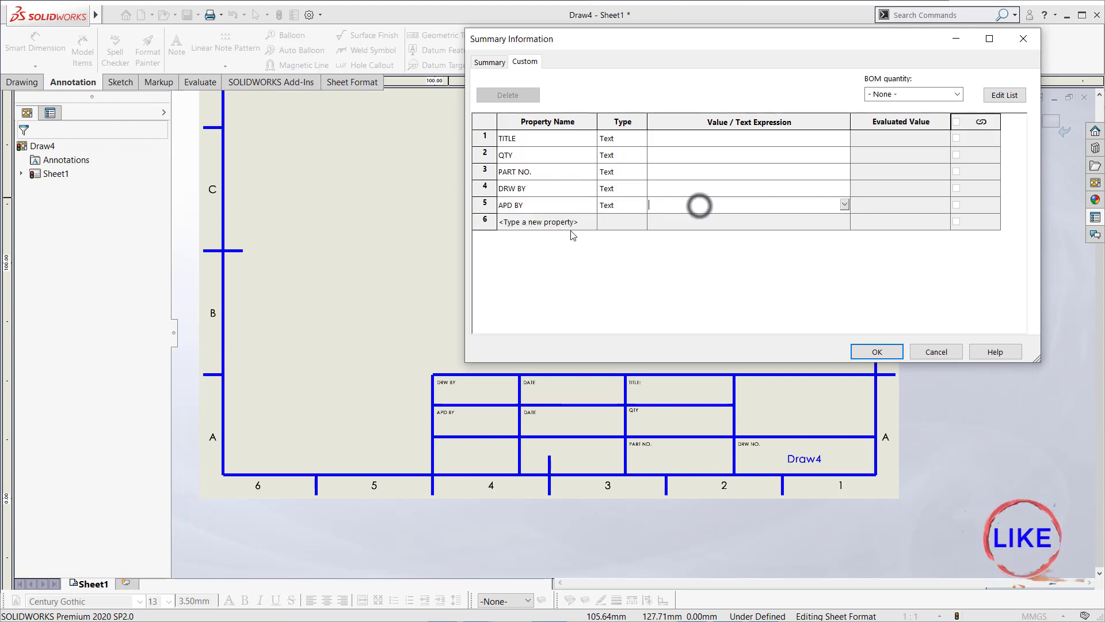
click(569, 226)
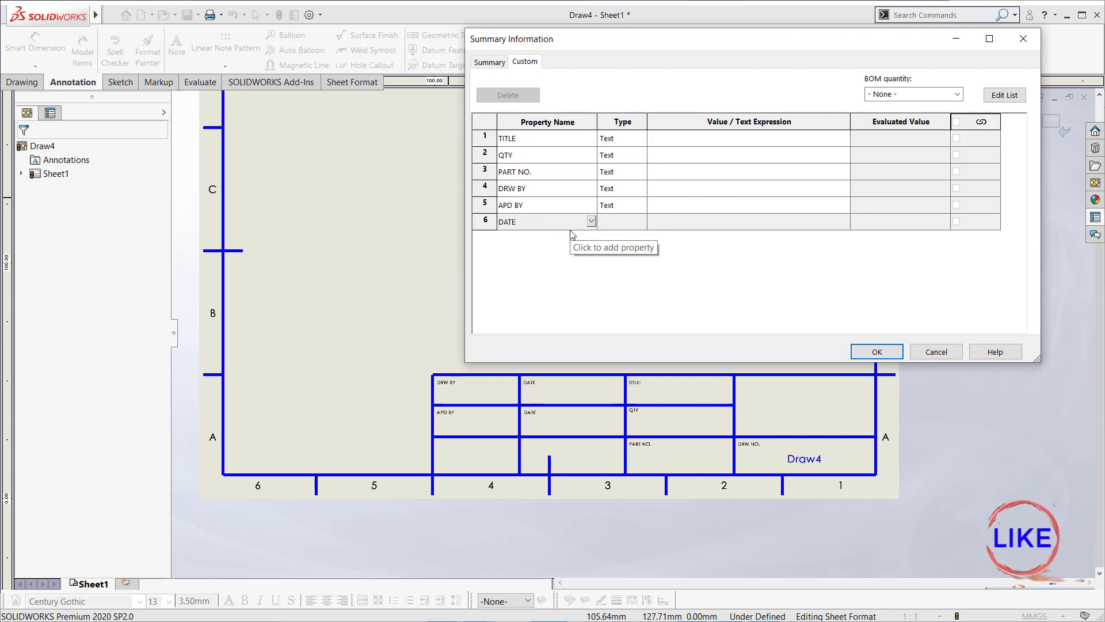
click(680, 228)
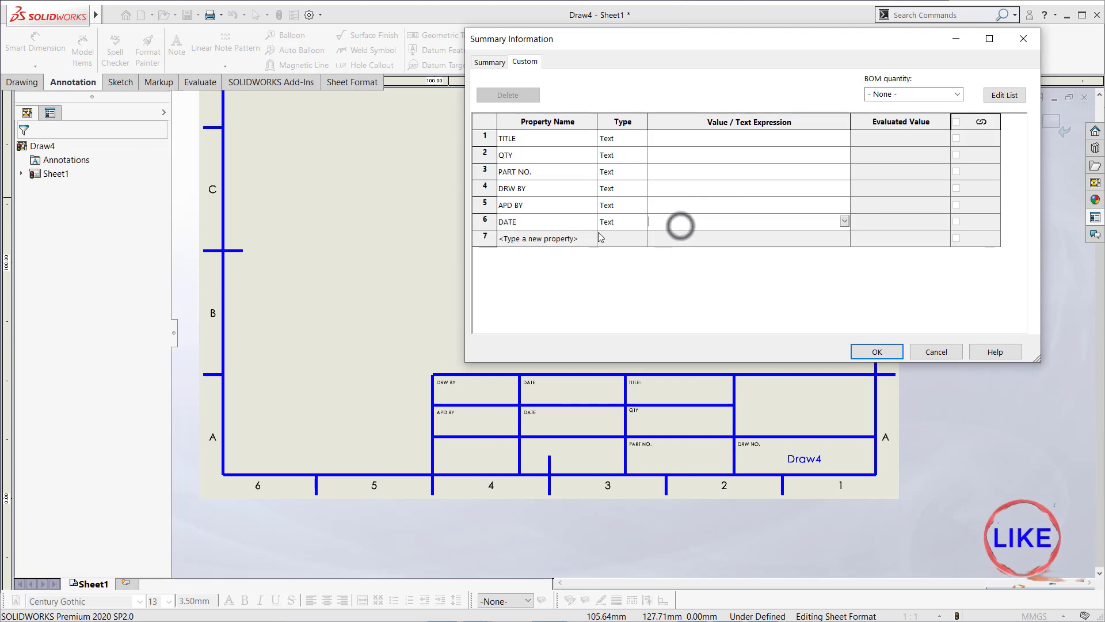
- Add a custom text property named APD DATE with a blank value and accept the property list
click(570, 236)
text(APD DA)
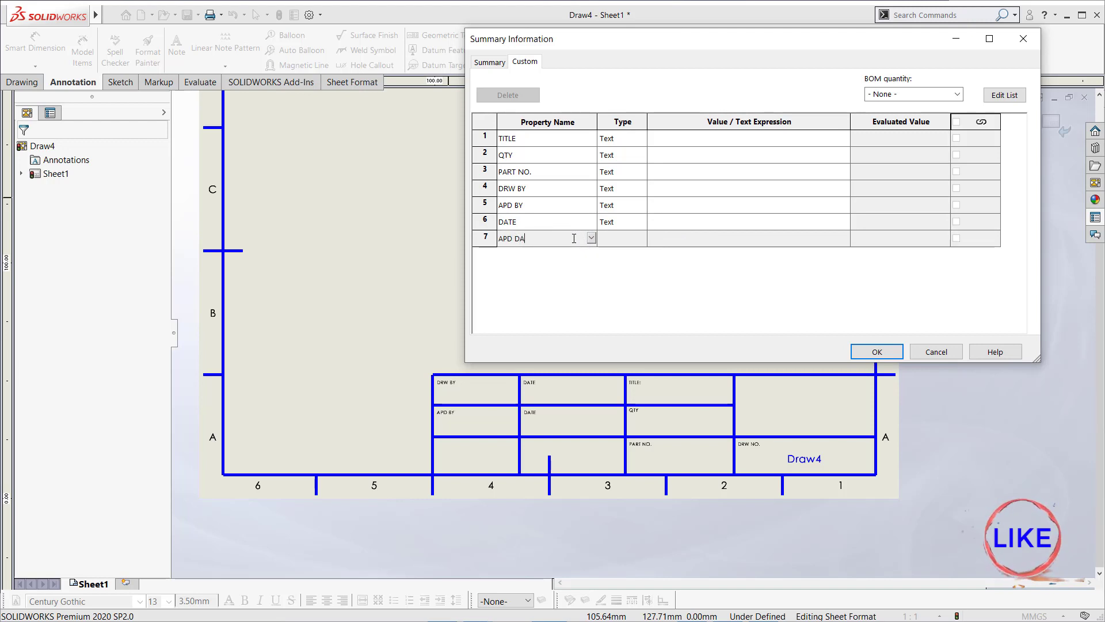
text(TE)
click(685, 238)
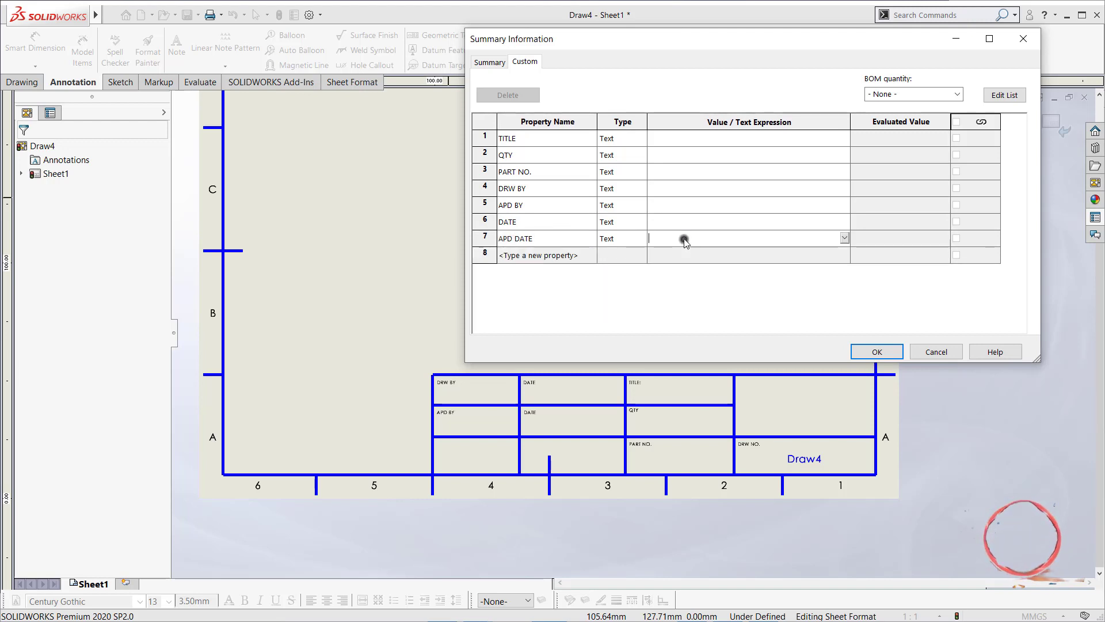
click(877, 352)
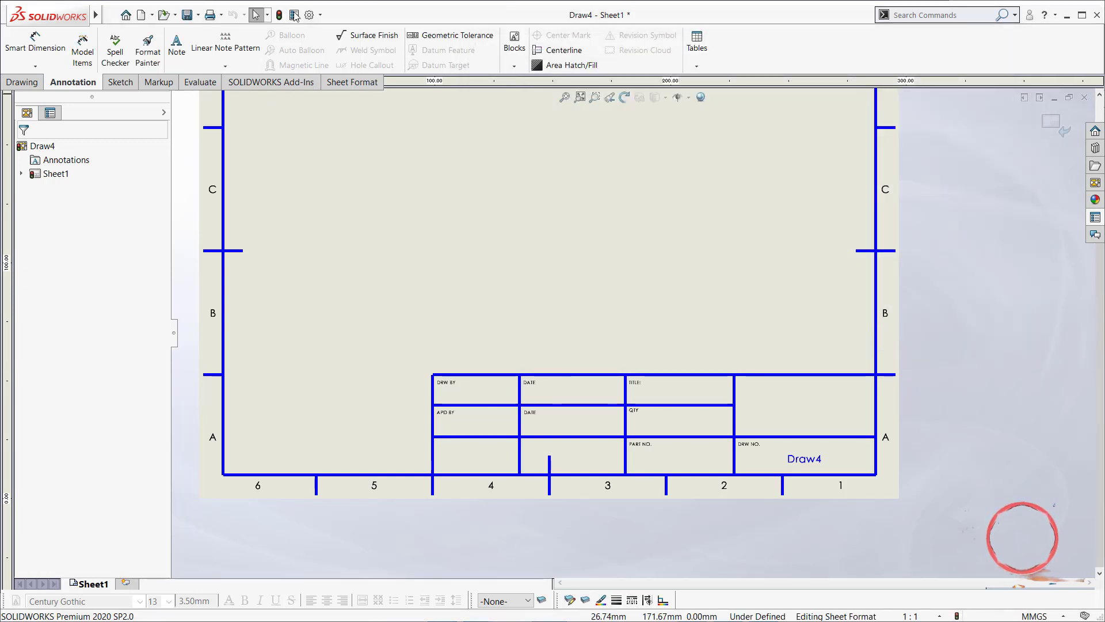
- Reopen the custom file properties to review the property list, leaving the values blank
click(294, 15)
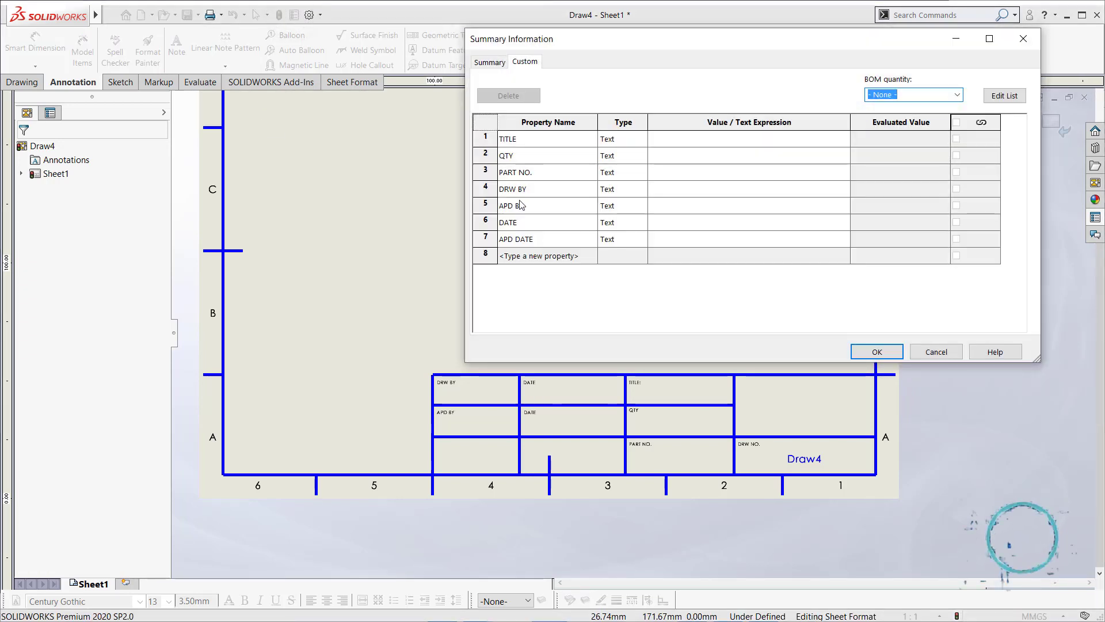
click(716, 140)
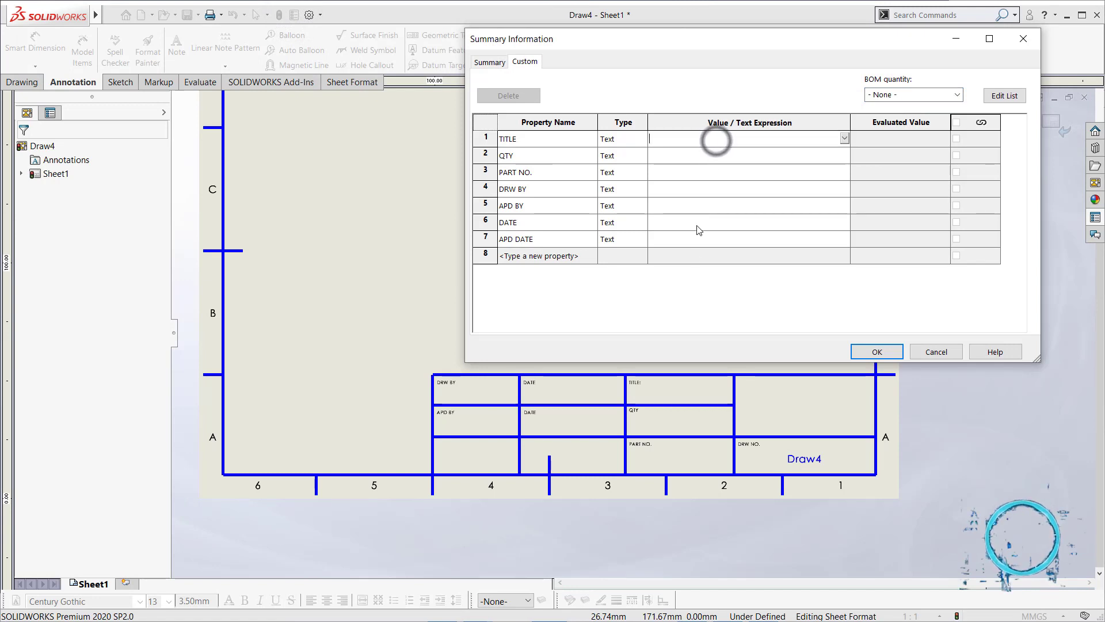
click(894, 352)
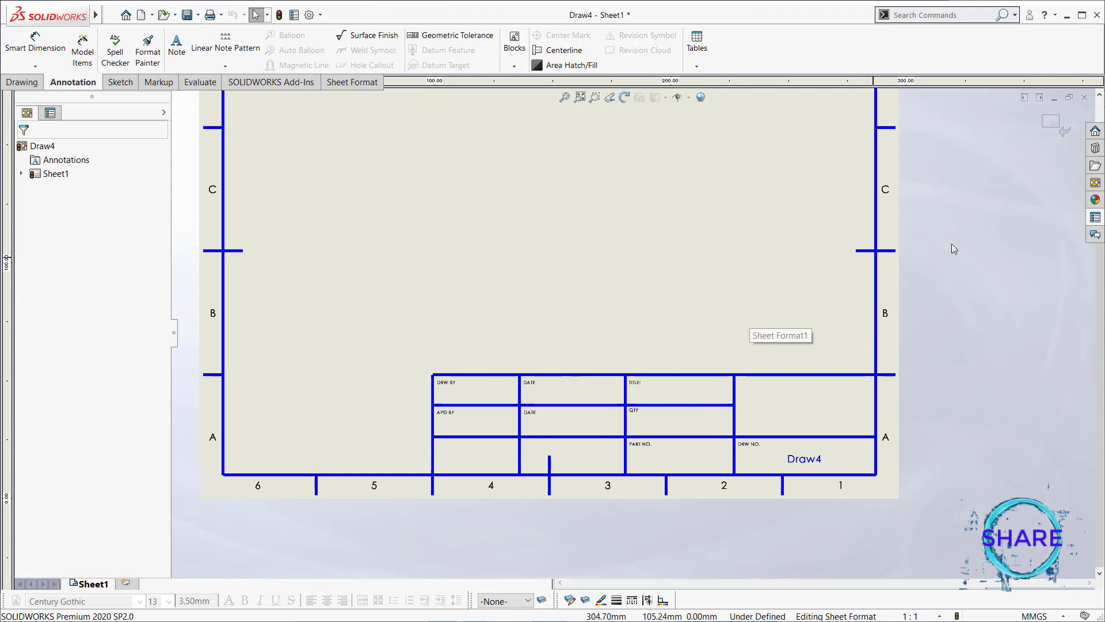
- Place a note in the TITLE cell of the title block and link it to the current document's TITLE property
click(177, 45)
scroll(685, 385, down, 3)
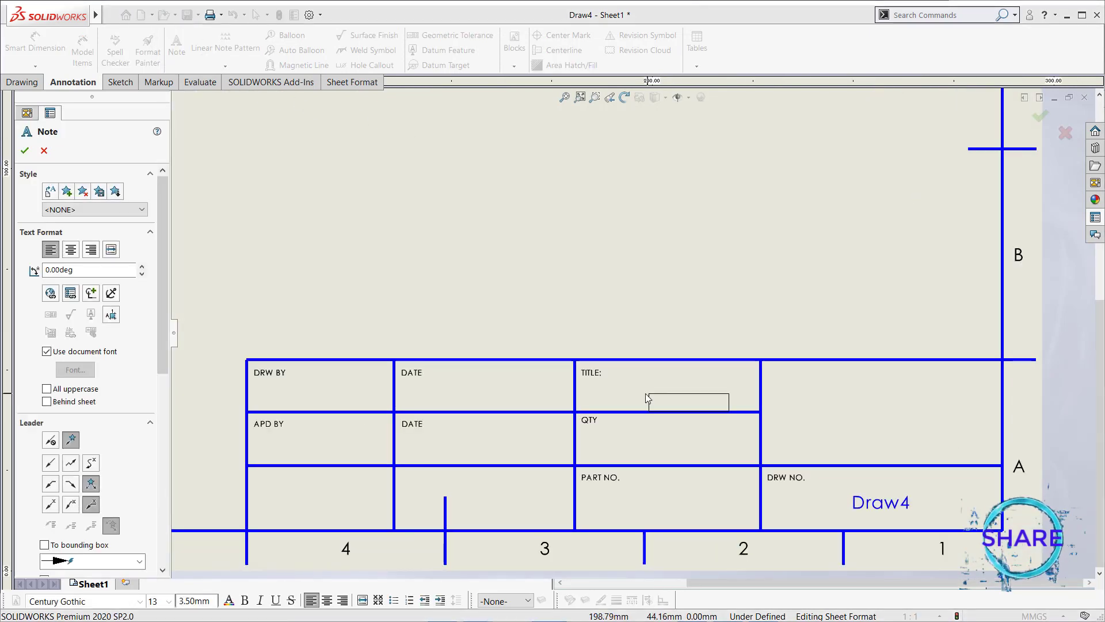
click(629, 382)
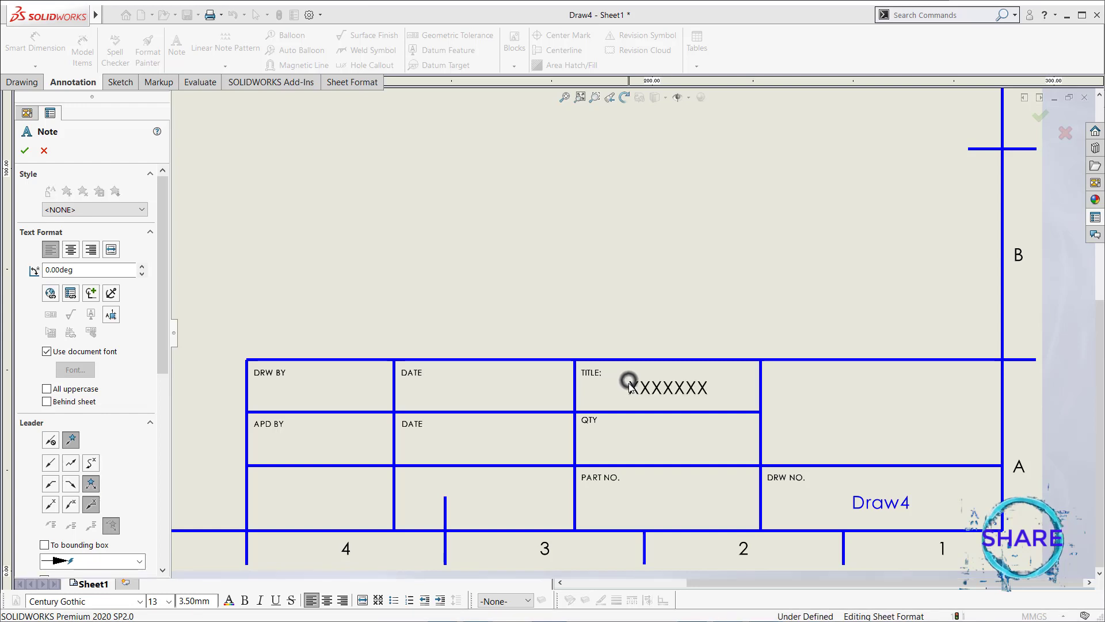
click(70, 293)
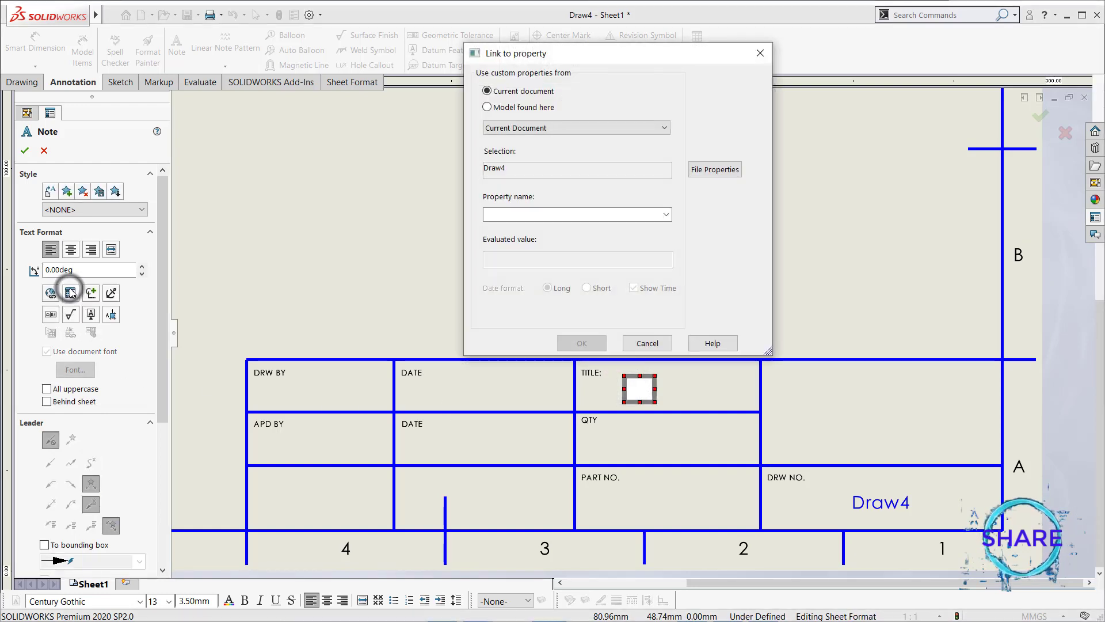
click(666, 215)
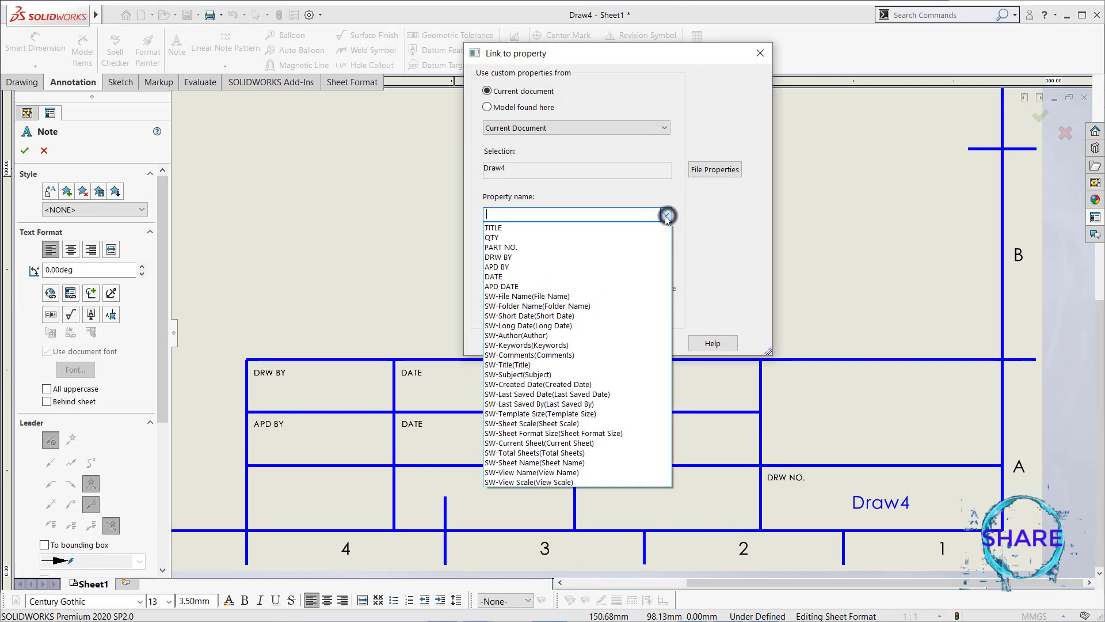
click(512, 229)
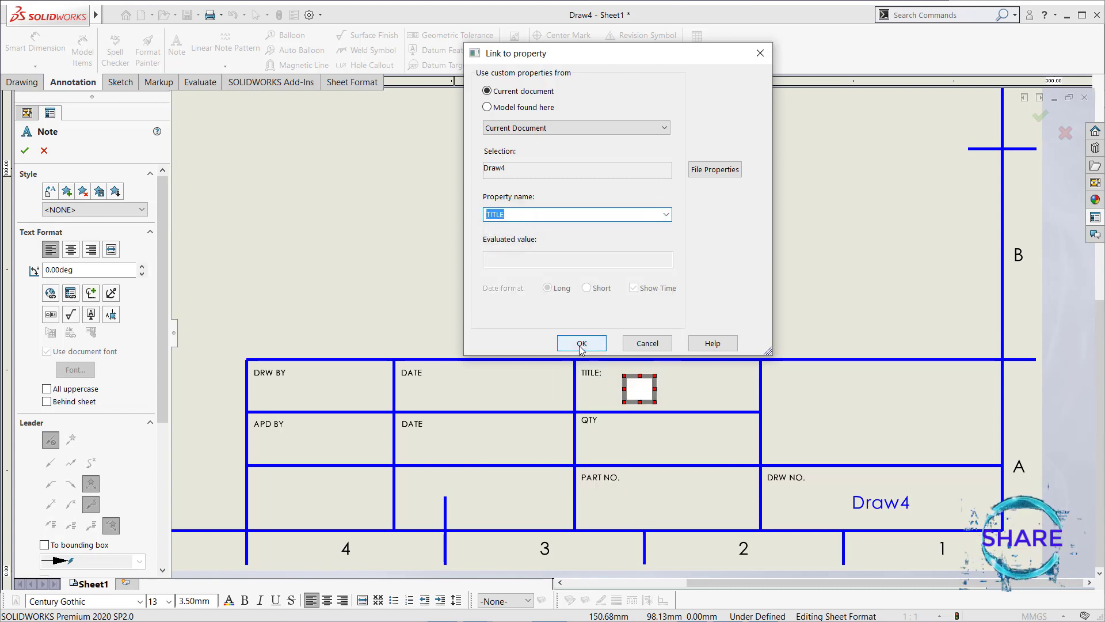
click(578, 344)
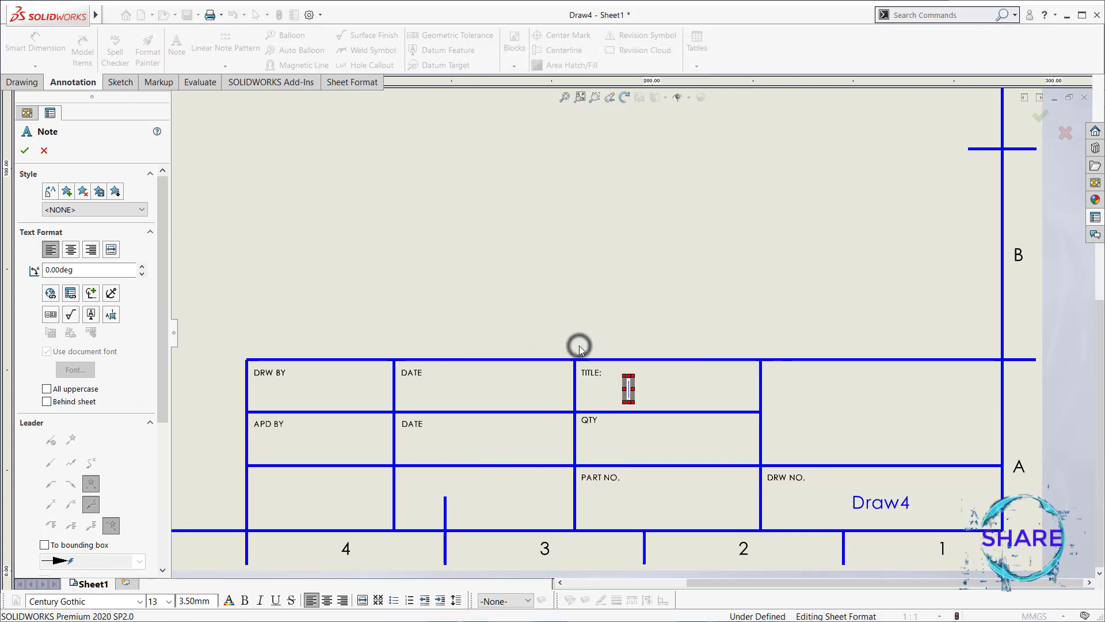
click(632, 433)
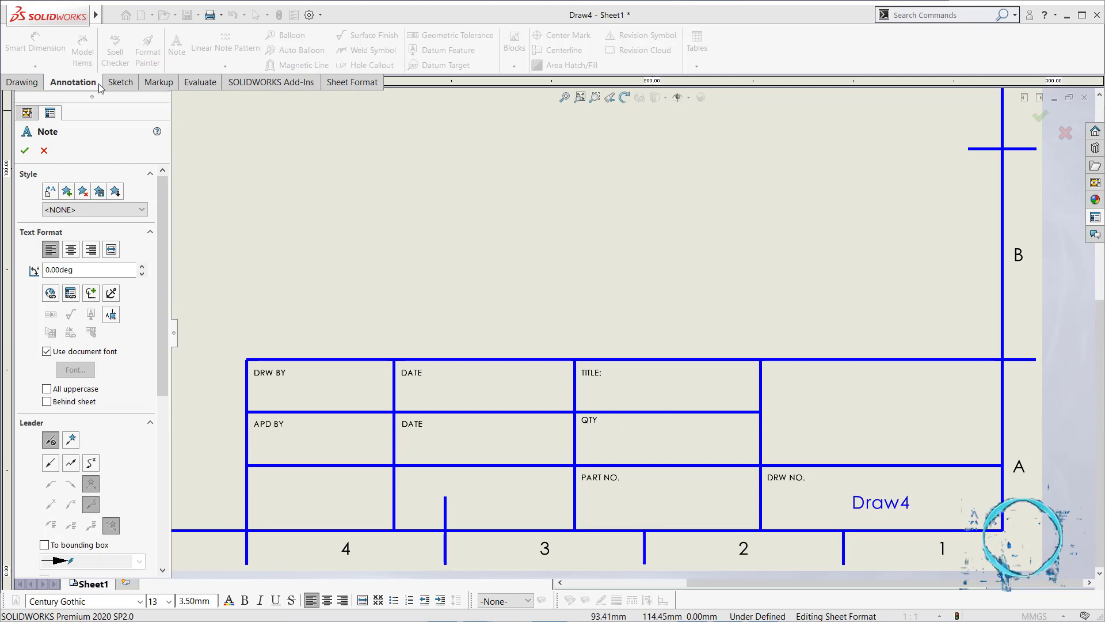
click(24, 150)
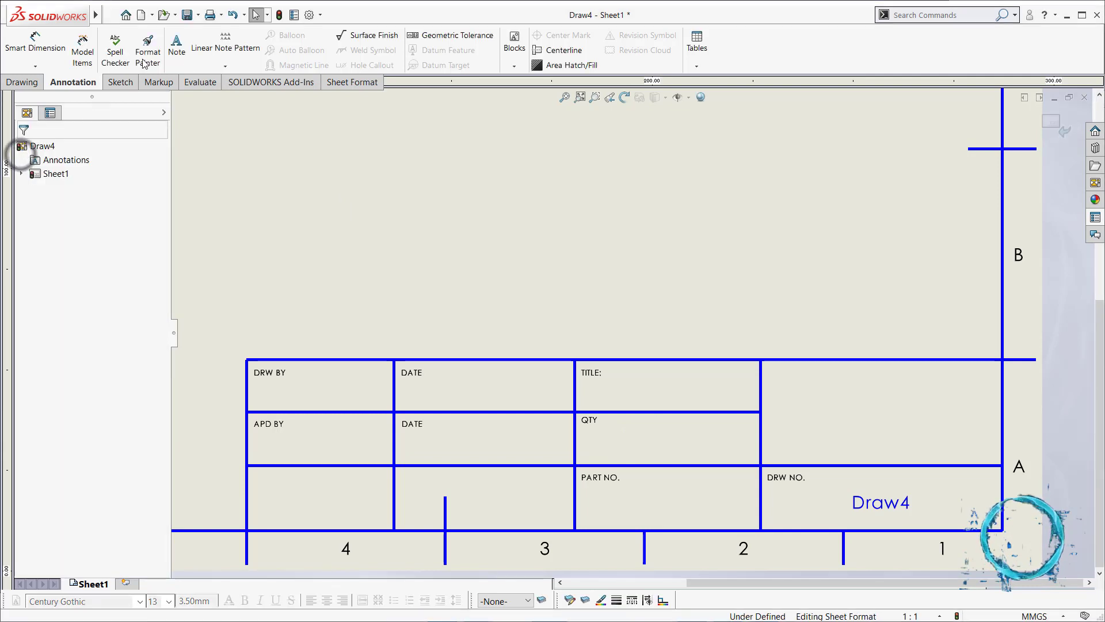
- Place a note in the QTY cell and link it to the current document's QTY property
click(177, 42)
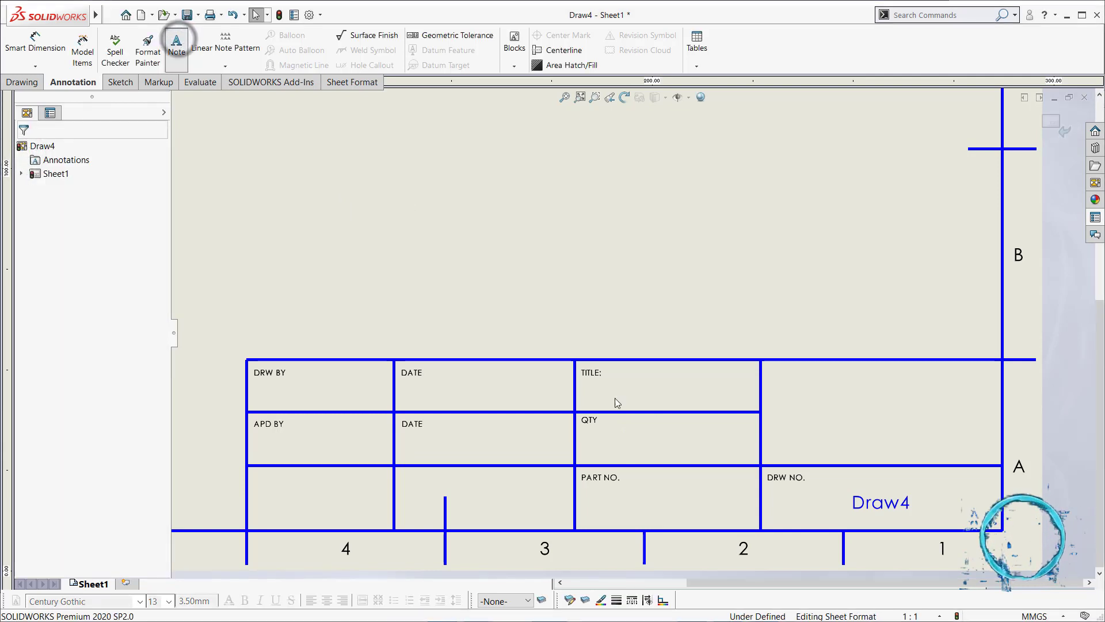
click(621, 437)
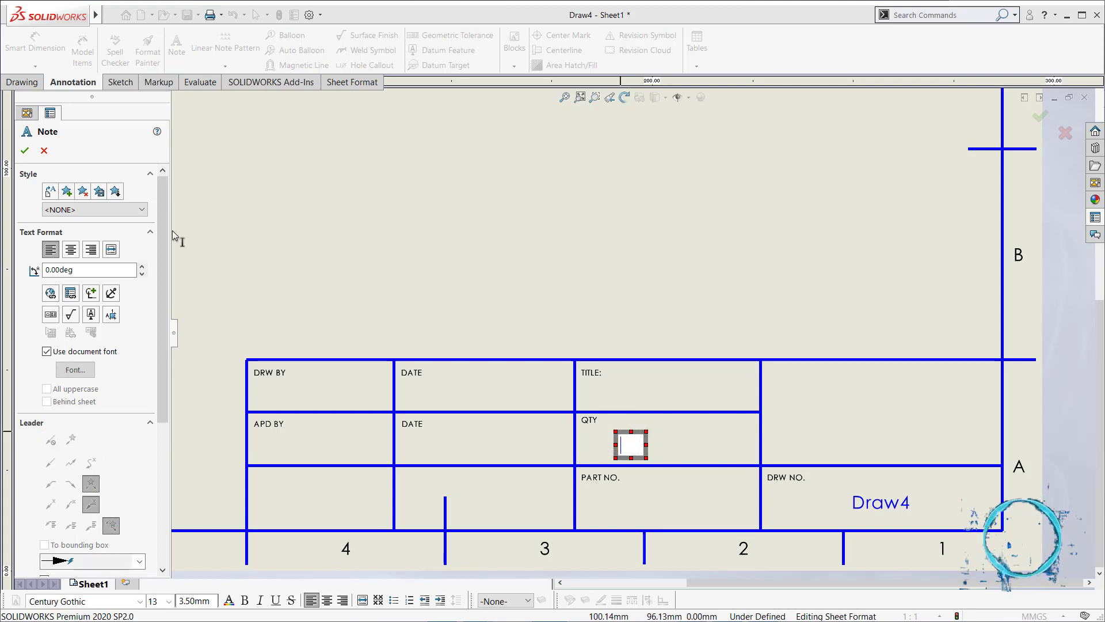
click(70, 293)
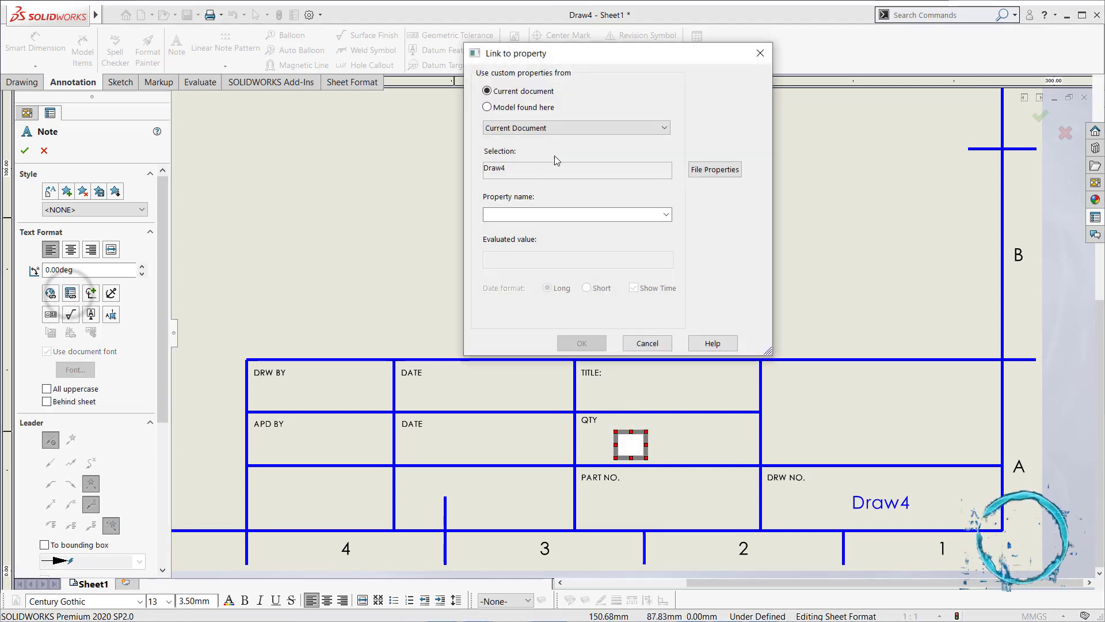
click(666, 214)
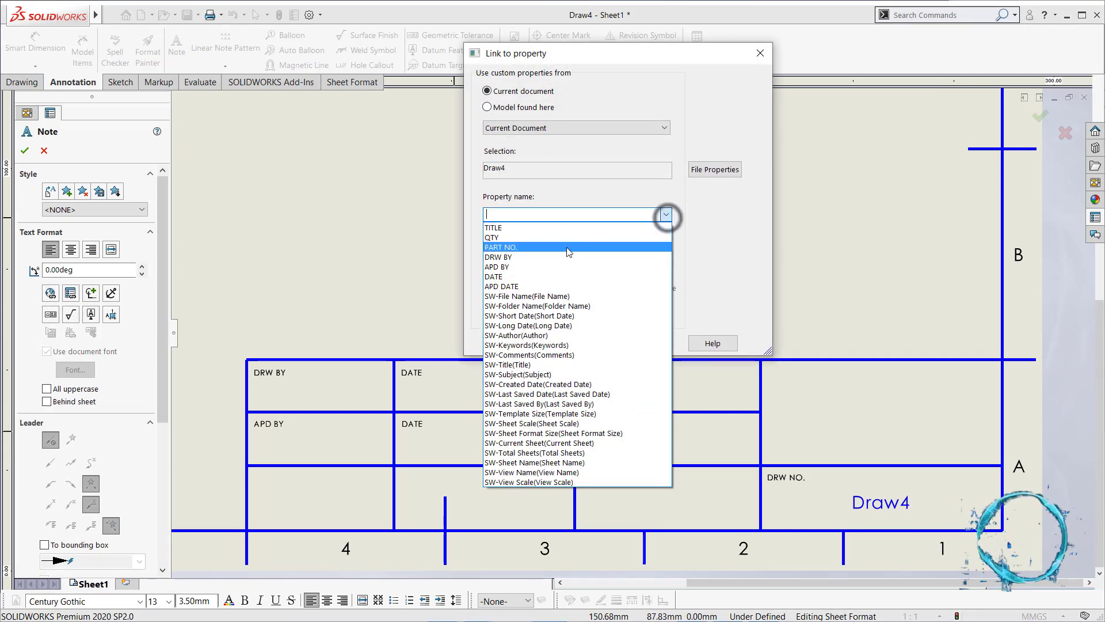
click(561, 237)
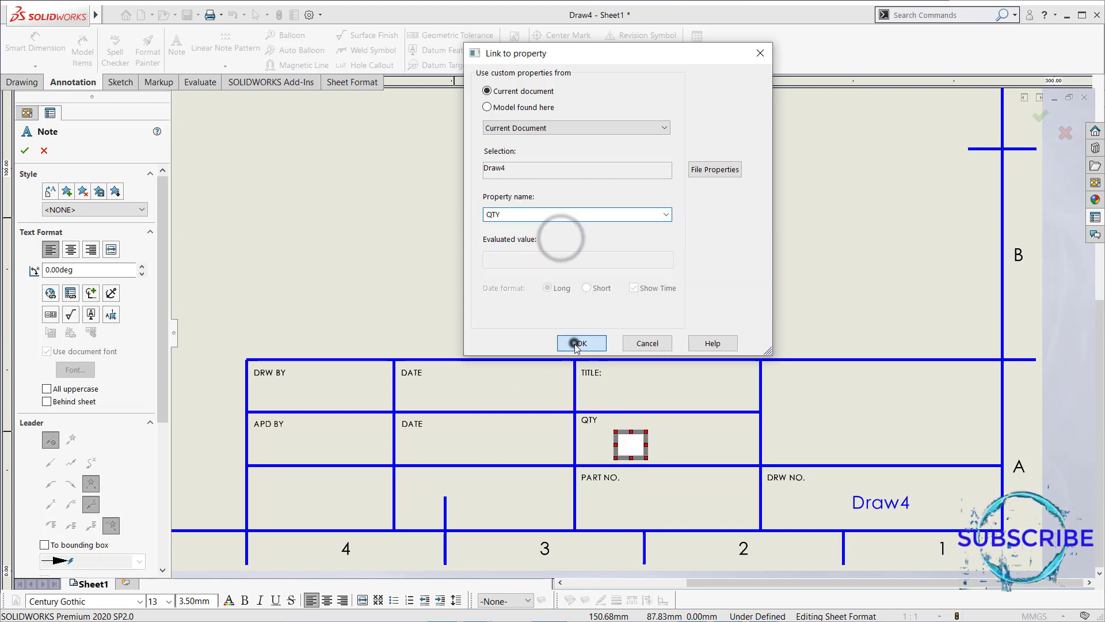
click(574, 343)
click(629, 501)
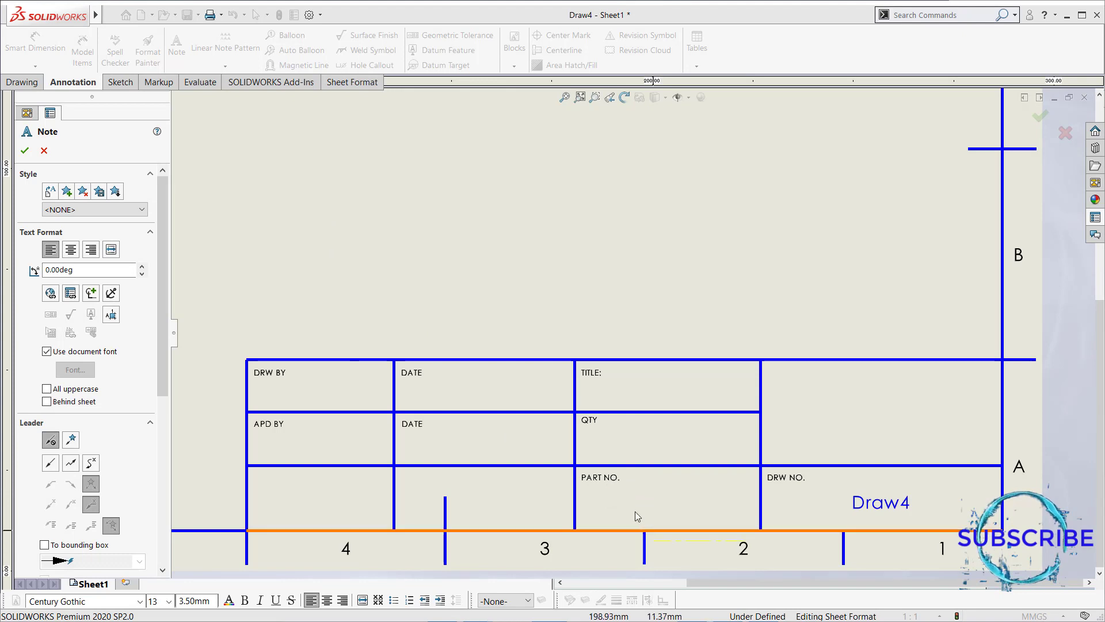
click(619, 495)
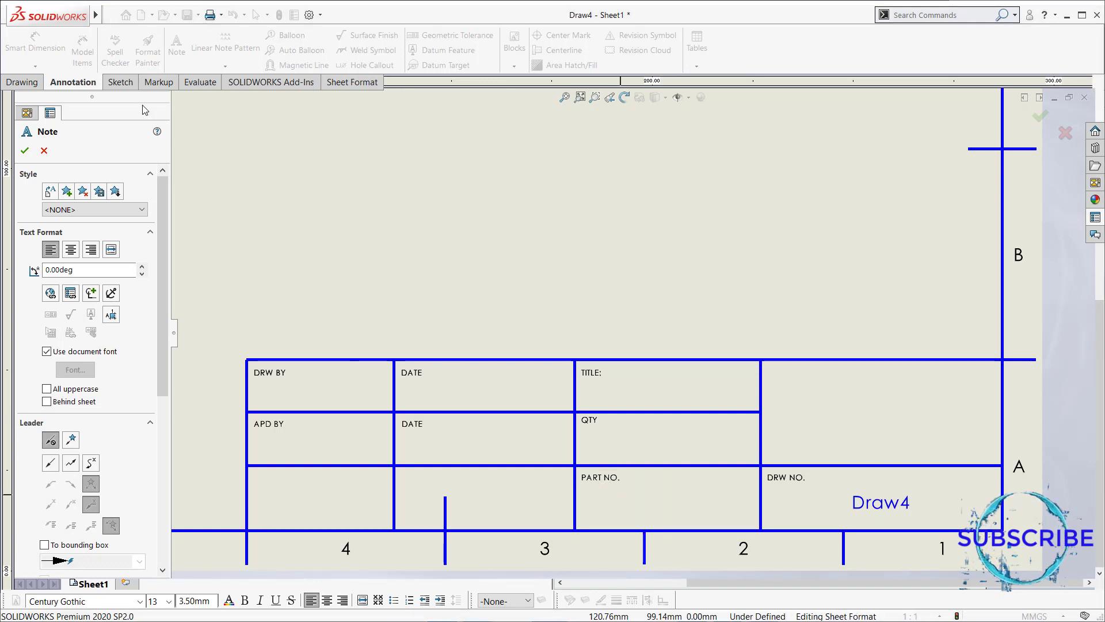
click(23, 150)
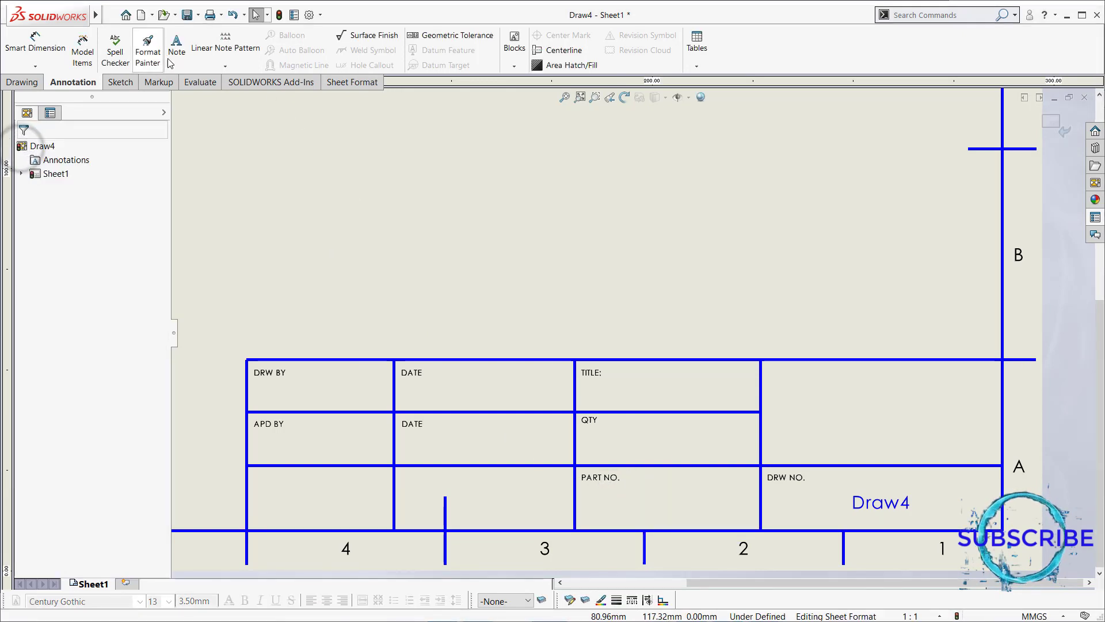
- Place a note in the PART NO. cell and link it to the current document's PART NO. property
click(622, 499)
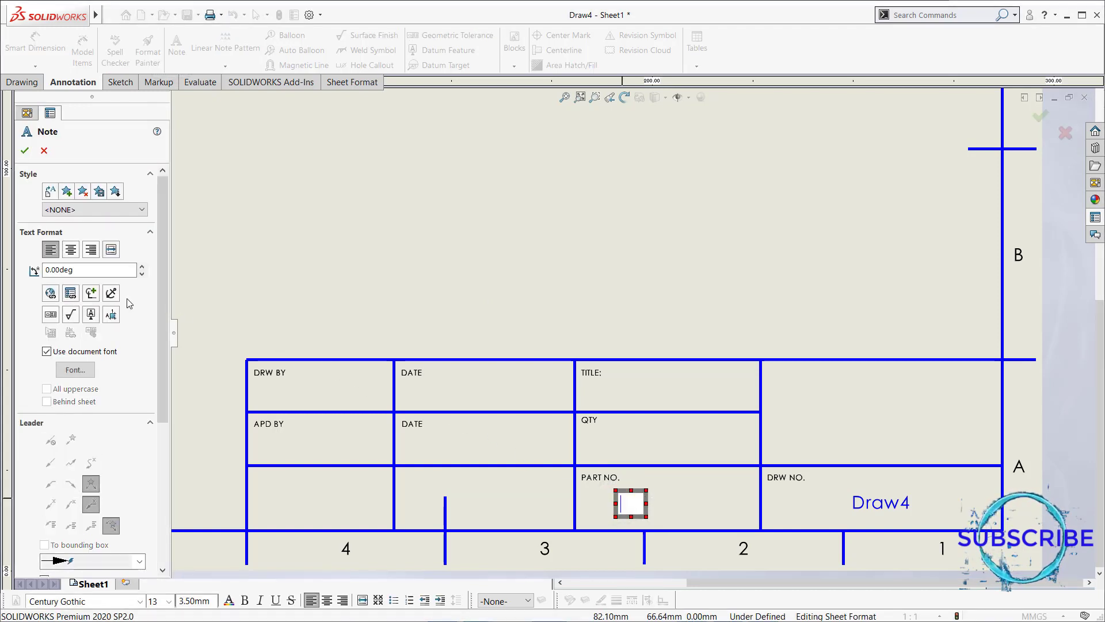
click(71, 294)
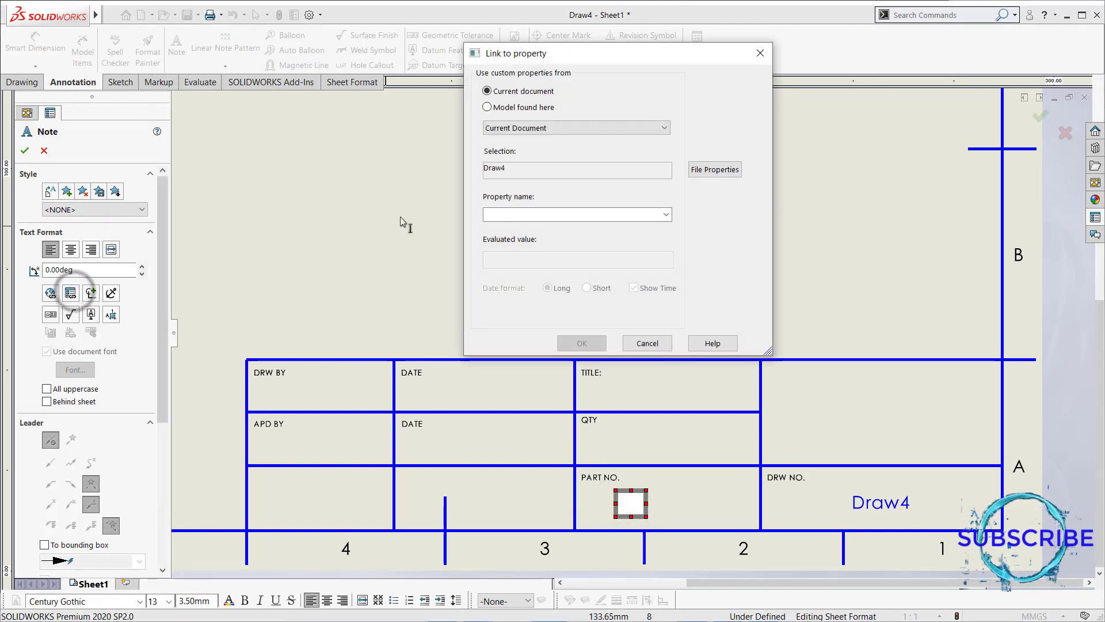
click(666, 214)
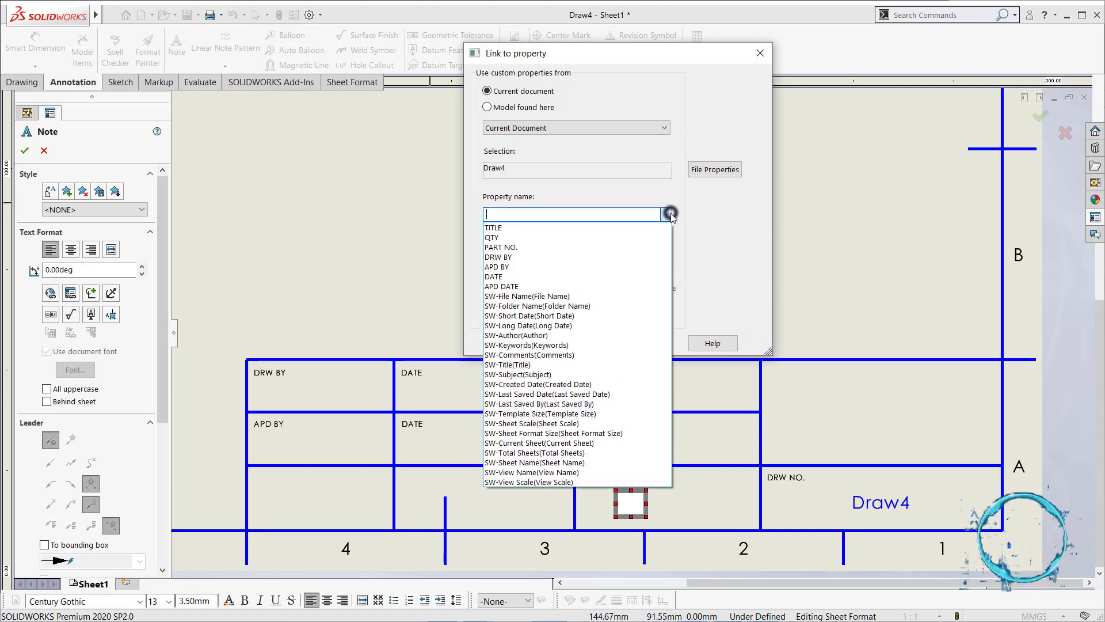
click(514, 249)
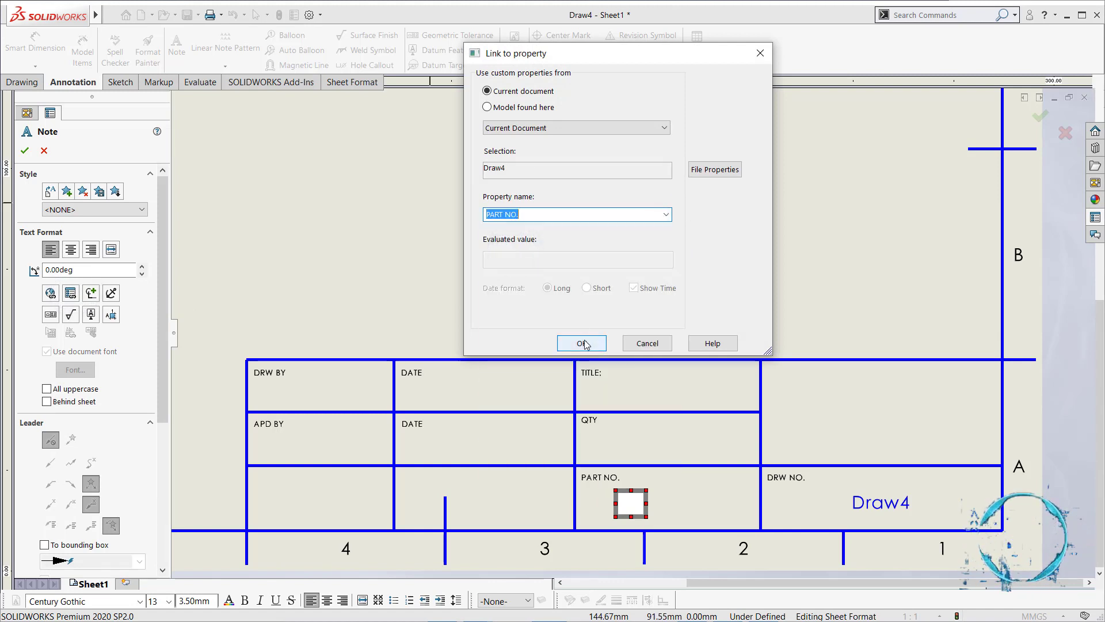
click(582, 343)
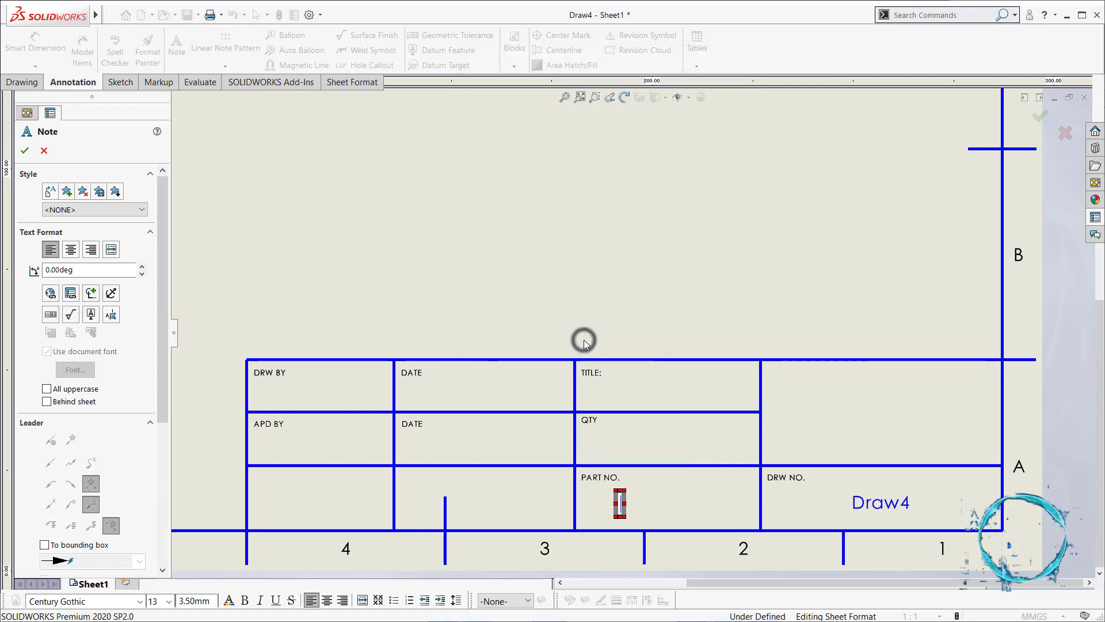
click(321, 382)
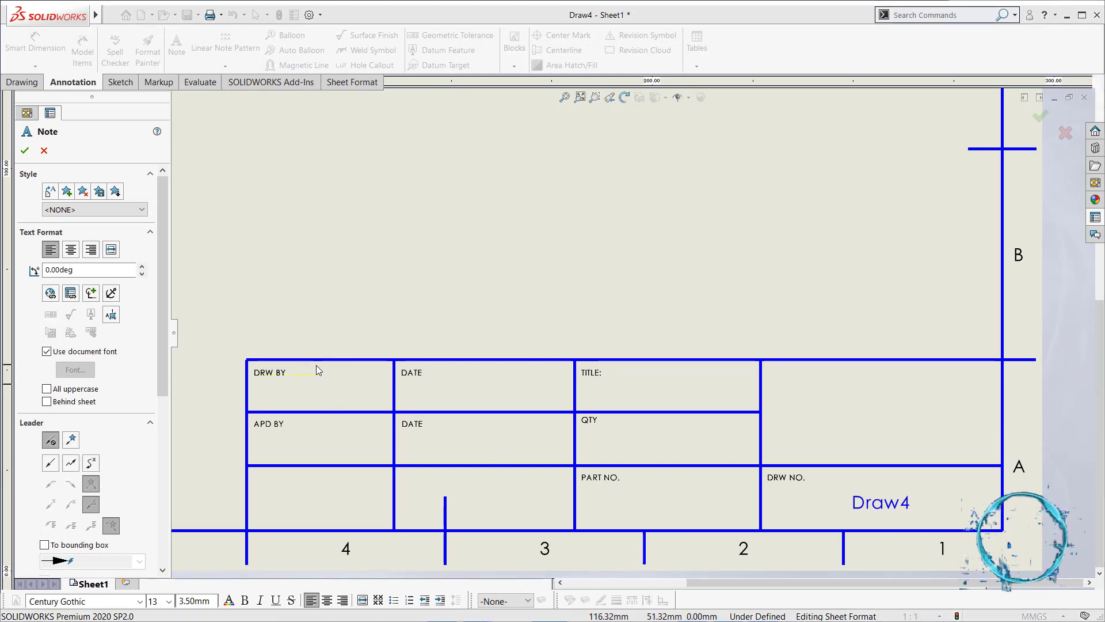
key(Escape)
- Place a note in the DRW BY cell and link it to the current document's DRW BY property
click(174, 57)
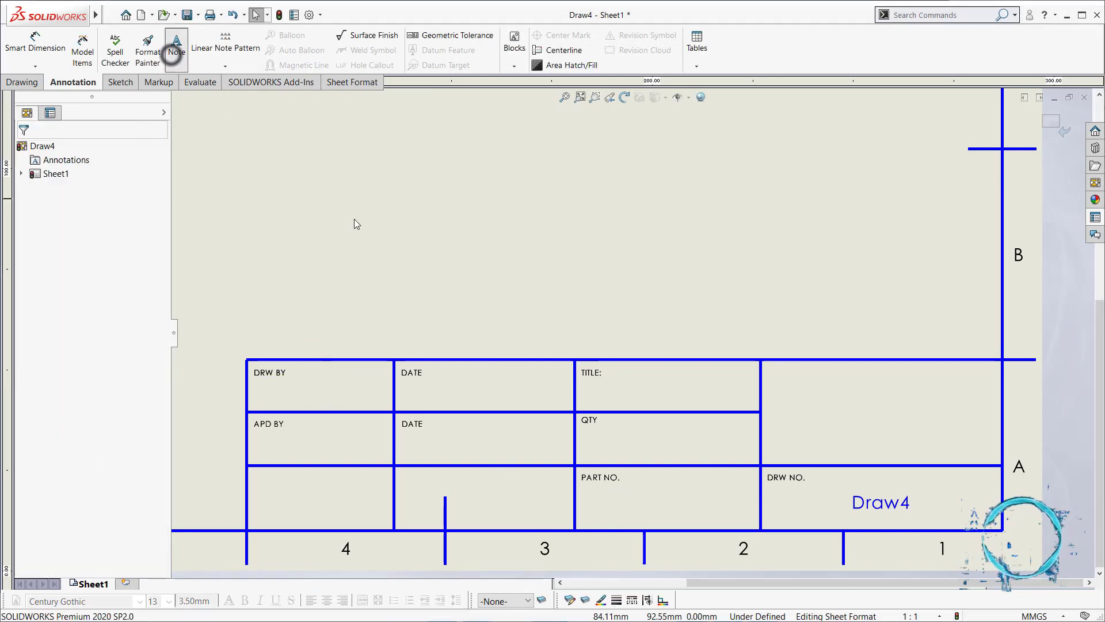
click(298, 384)
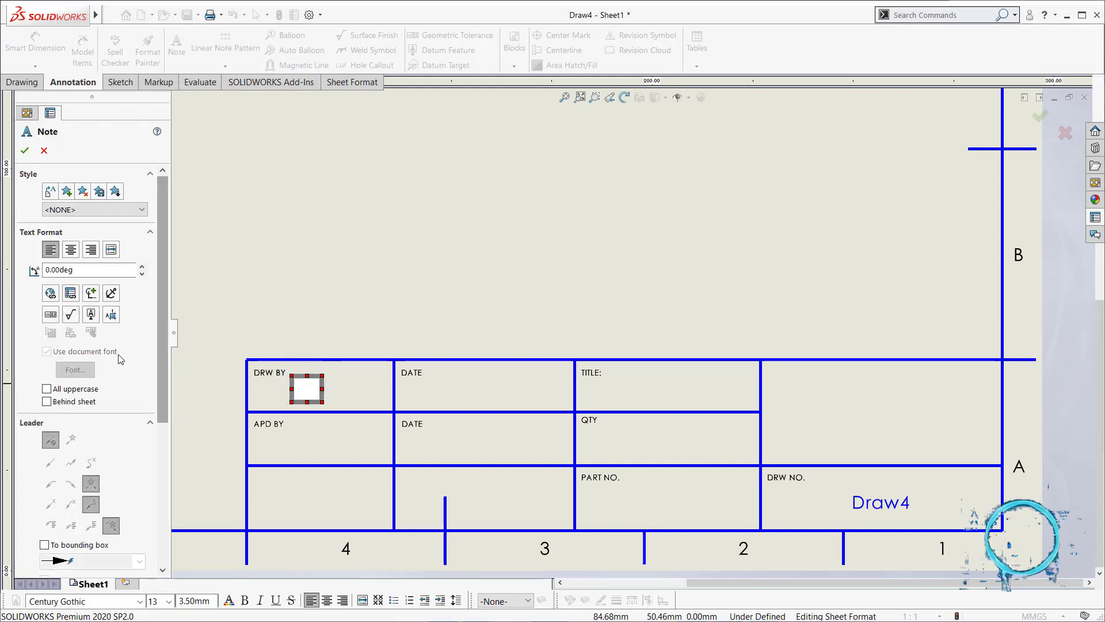
click(68, 293)
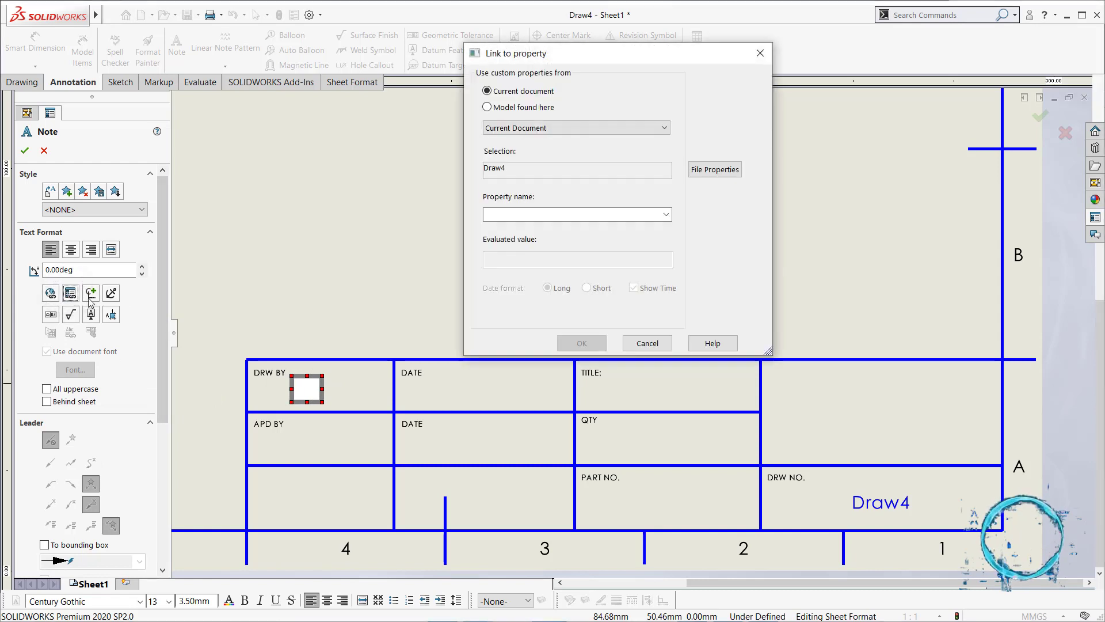
click(665, 214)
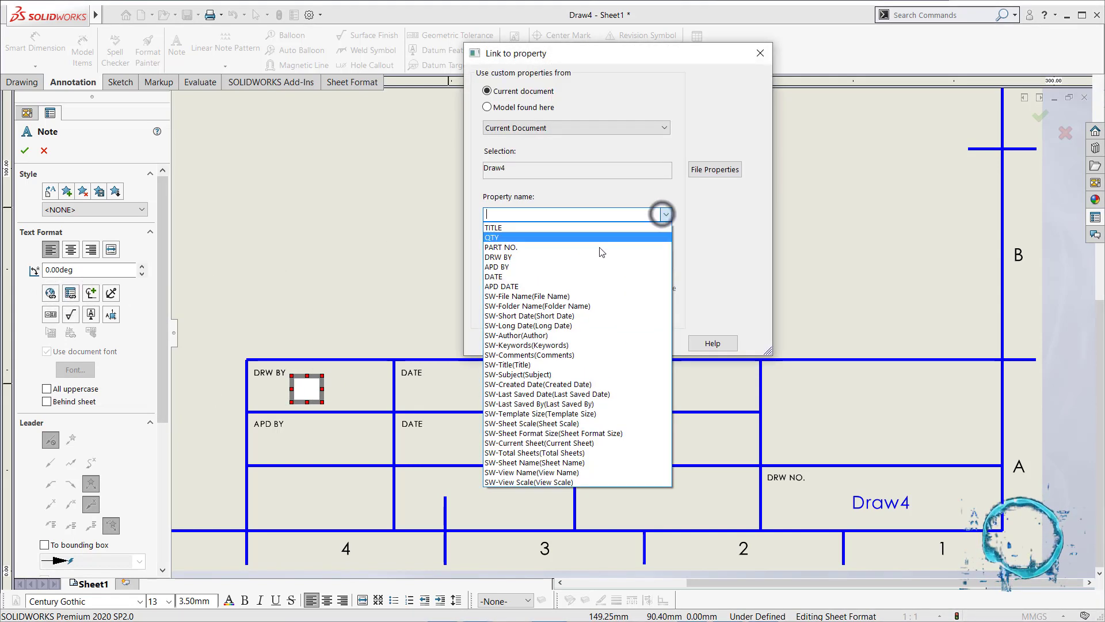
click(521, 257)
click(584, 344)
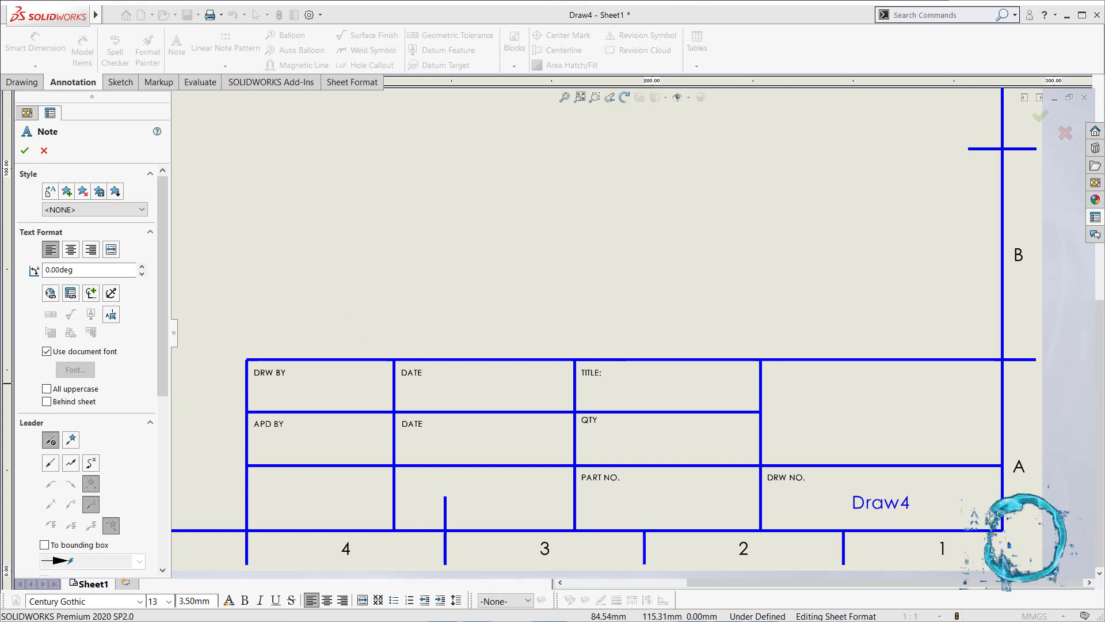
click(25, 151)
- Place a note in the APD BY cell and link it to the current document's APD BY property
click(178, 53)
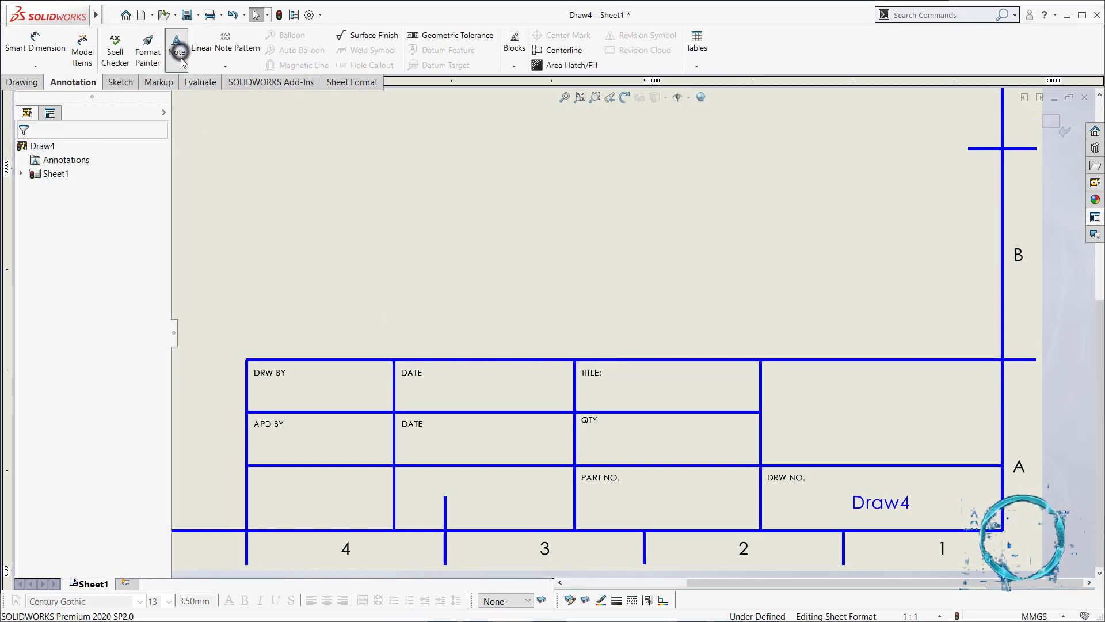
click(305, 439)
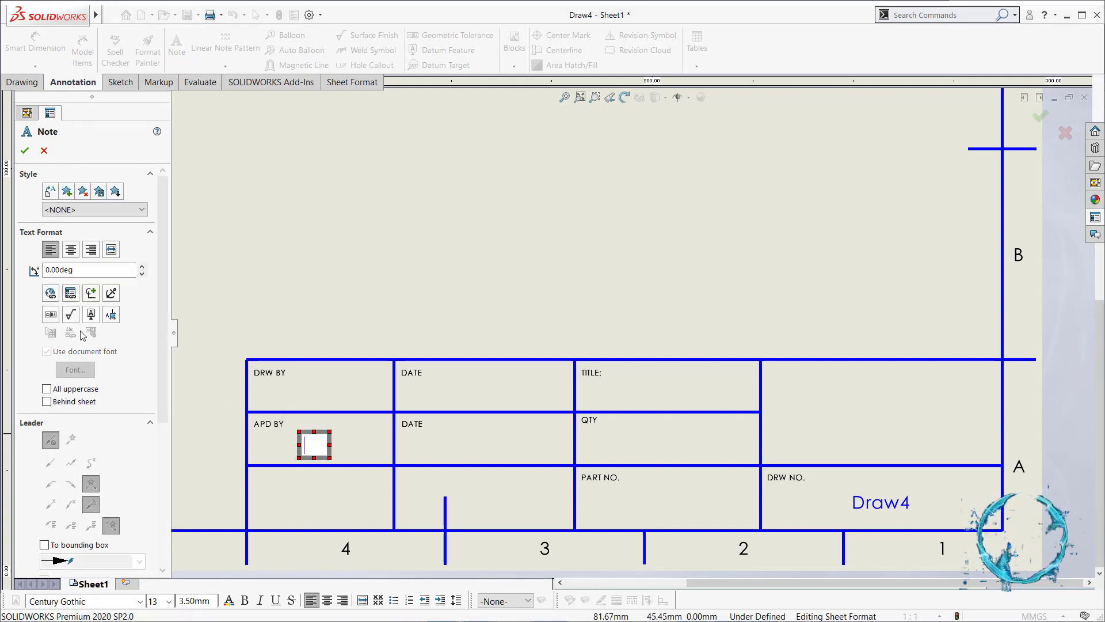
click(69, 295)
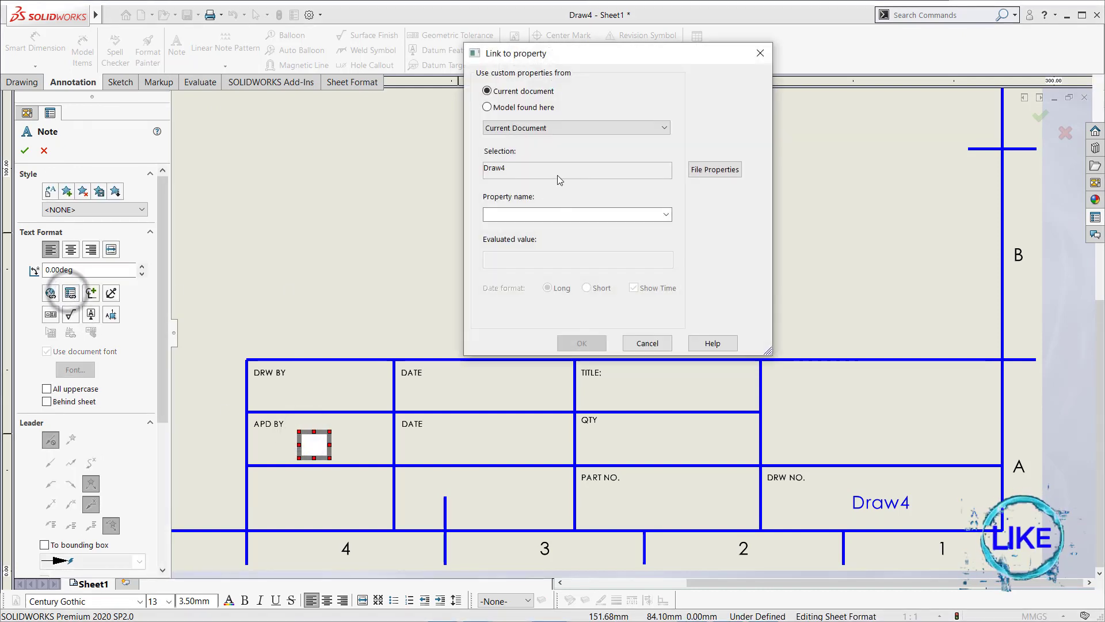
click(668, 214)
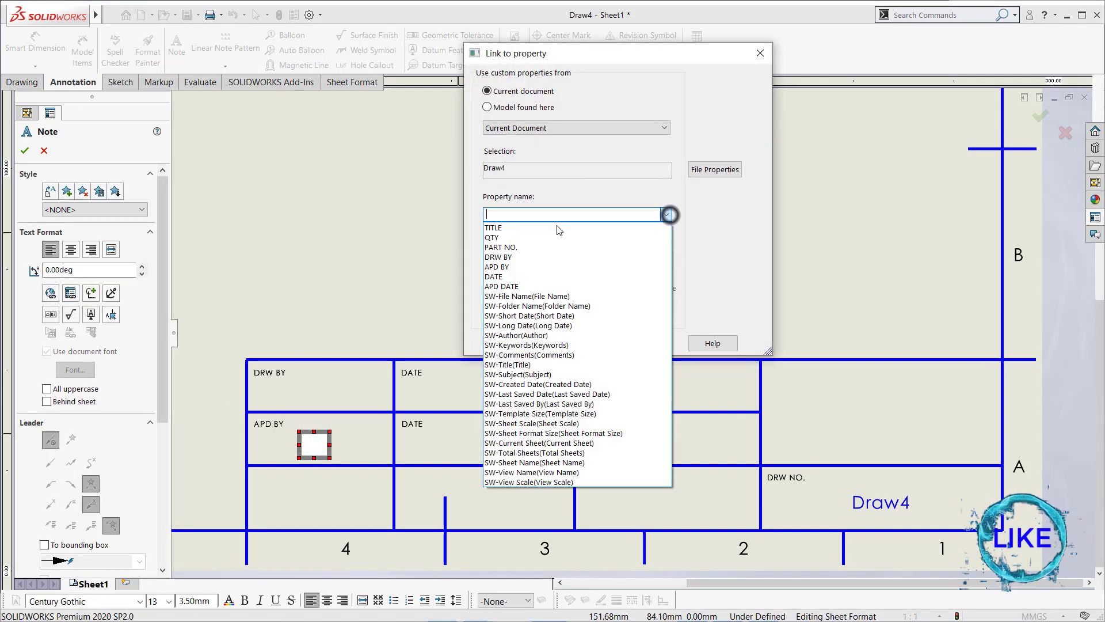
click(518, 266)
click(580, 342)
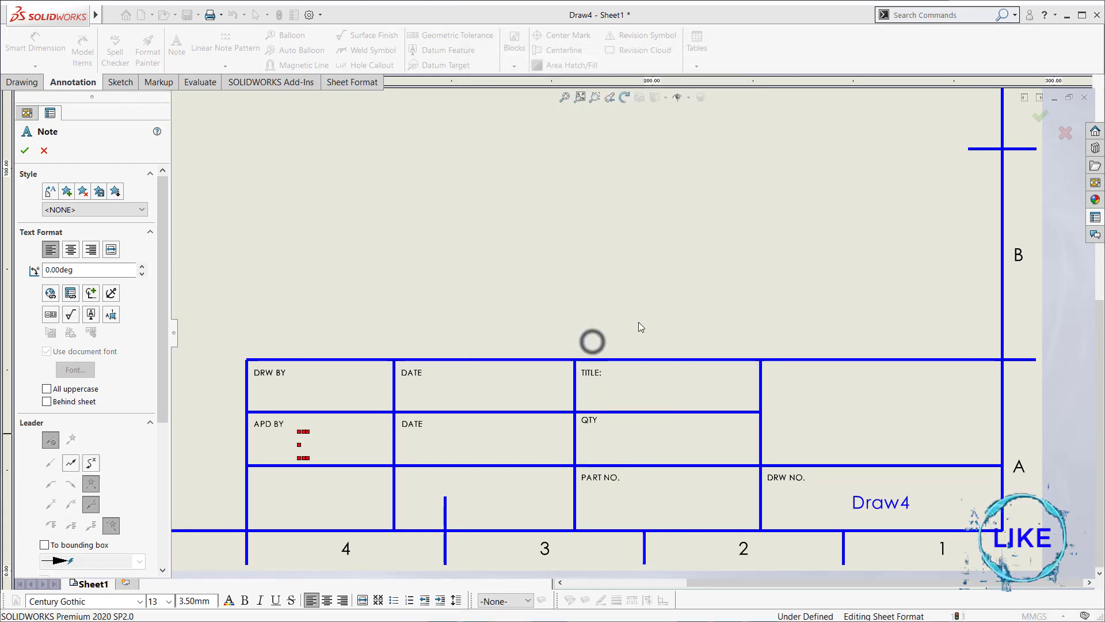
click(1040, 116)
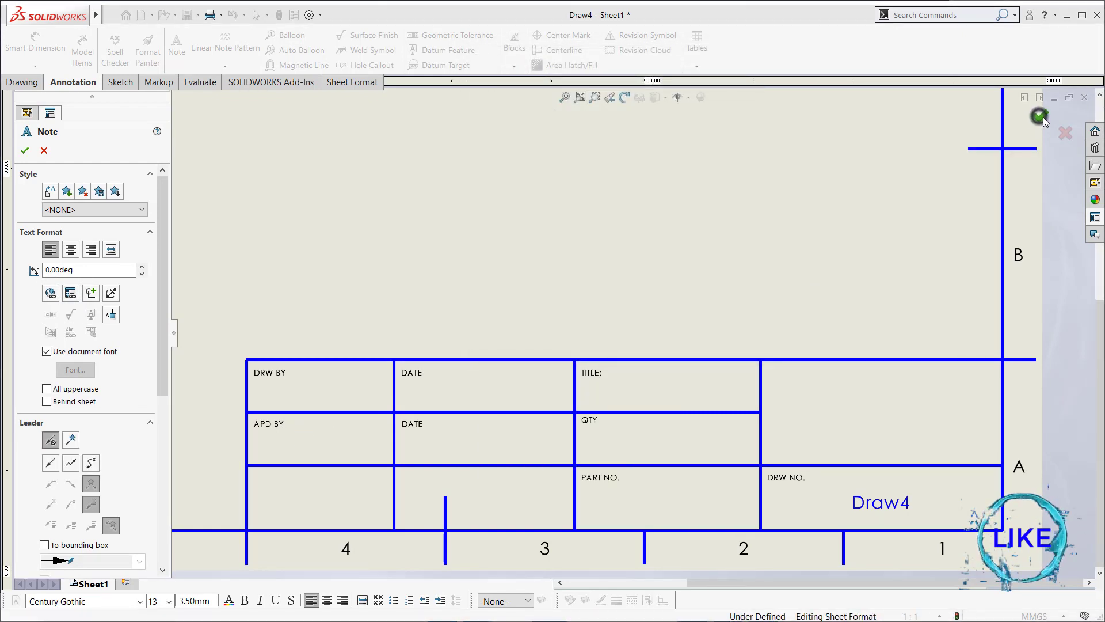
- Exit sheet format editing and return to the drawing sheet
scroll(636, 284, up, 3)
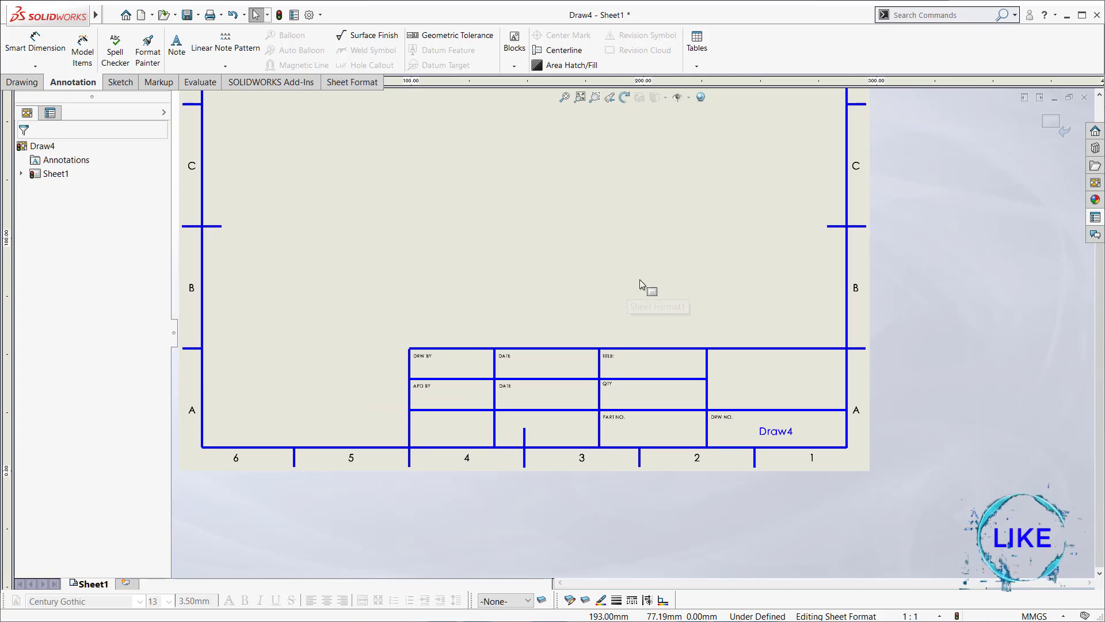
click(1051, 122)
scroll(578, 215, up, 2)
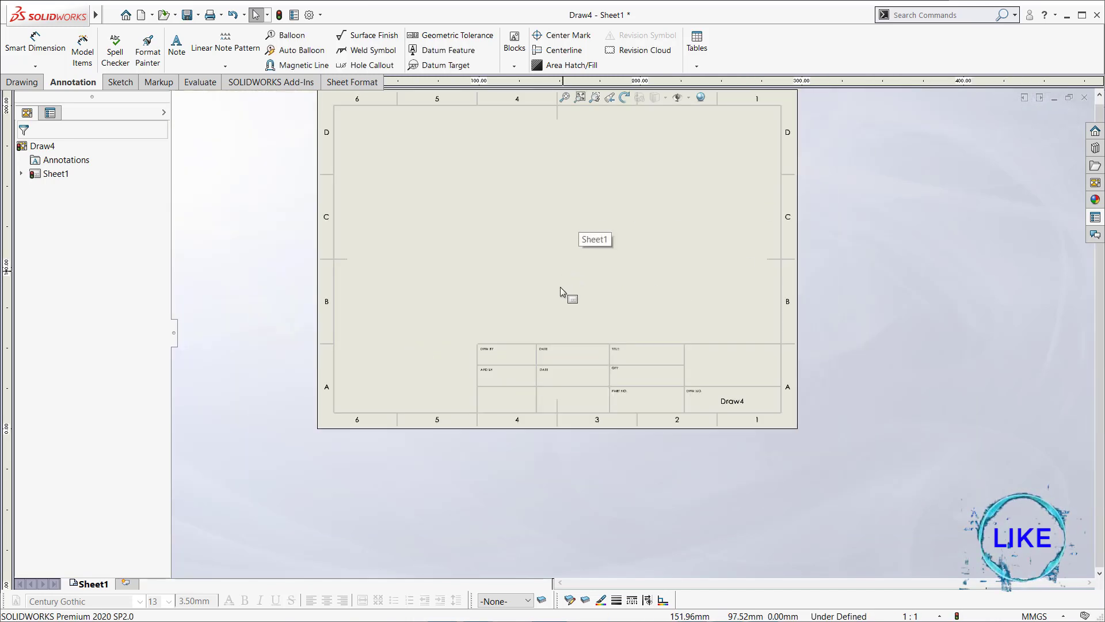
- Open the drawing's custom file properties and set TITLE to FLANGE and QTY to 20 NOS
middle_drag(561, 287, 557, 308)
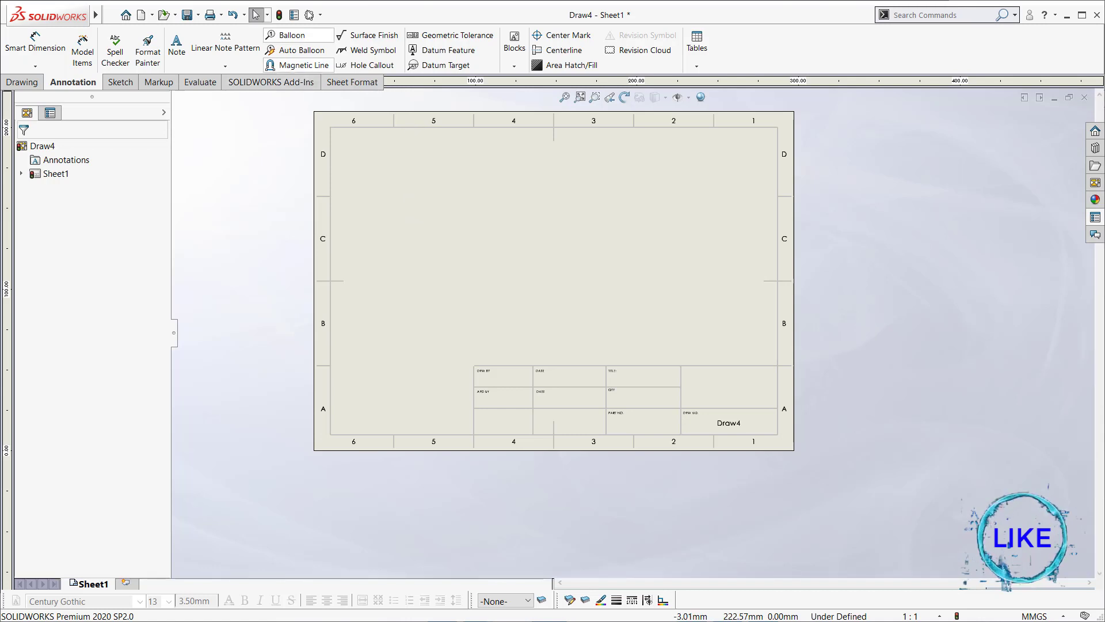
click(294, 14)
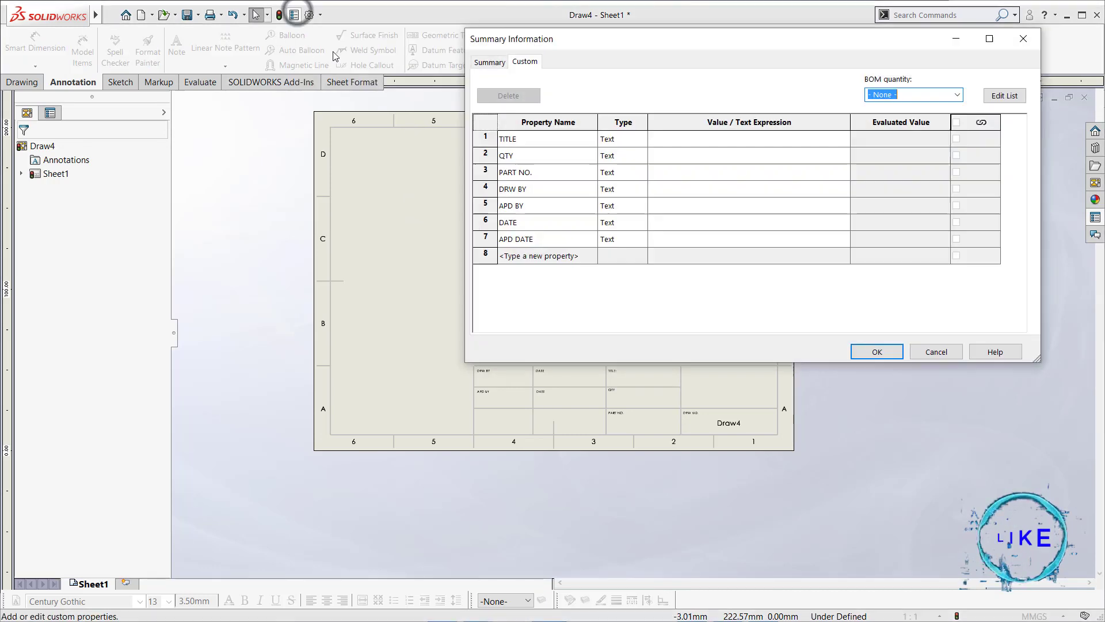
click(689, 141)
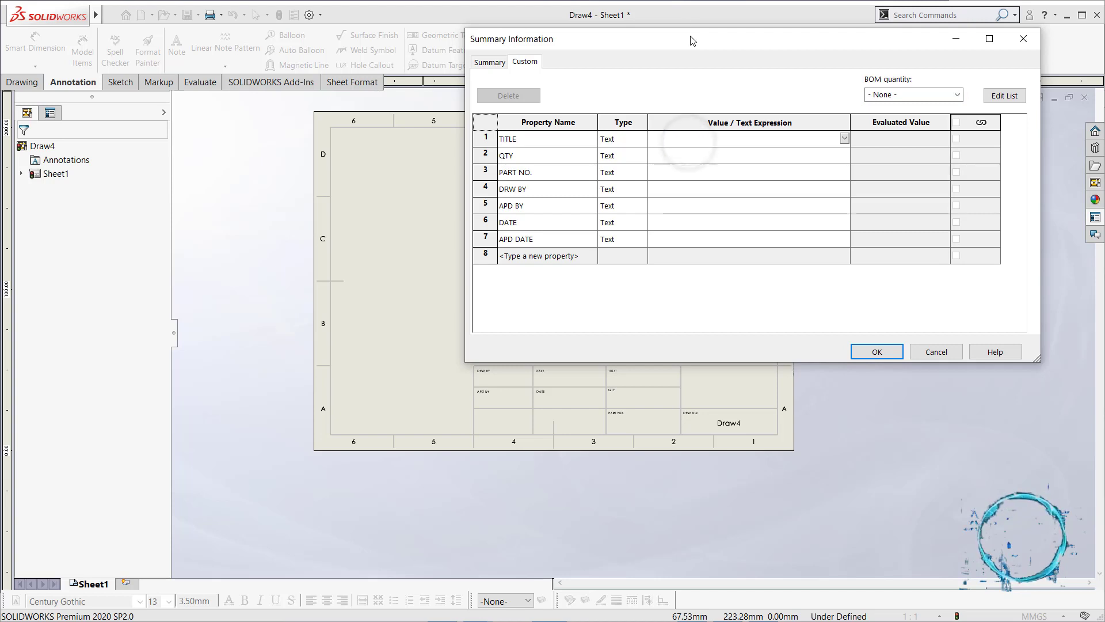
drag(693, 40, 274, 137)
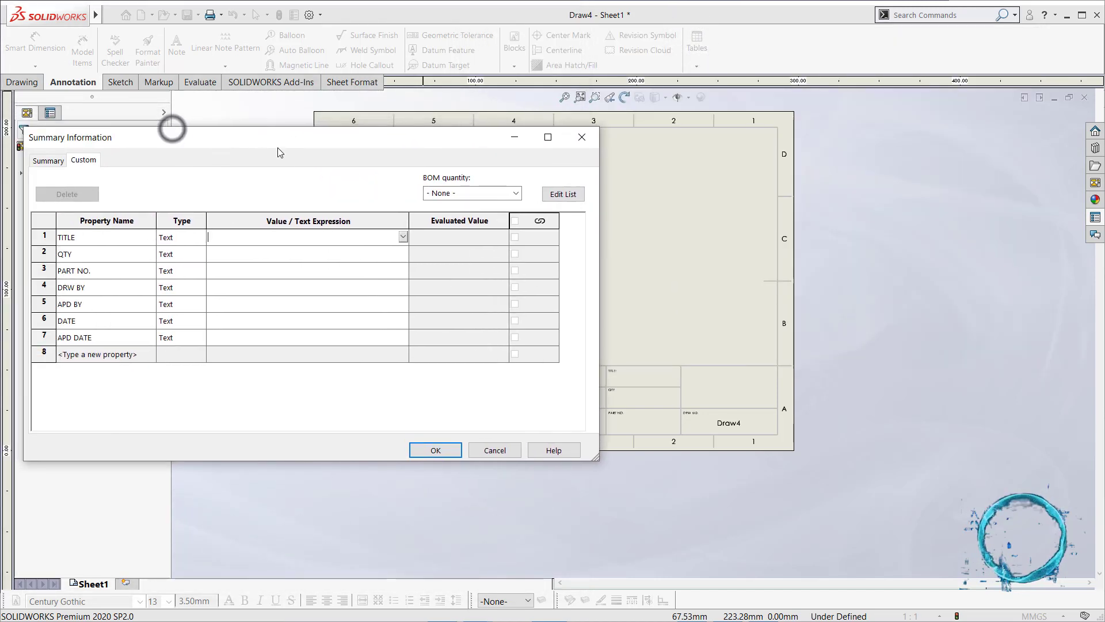
click(252, 254)
text(20 NOS)
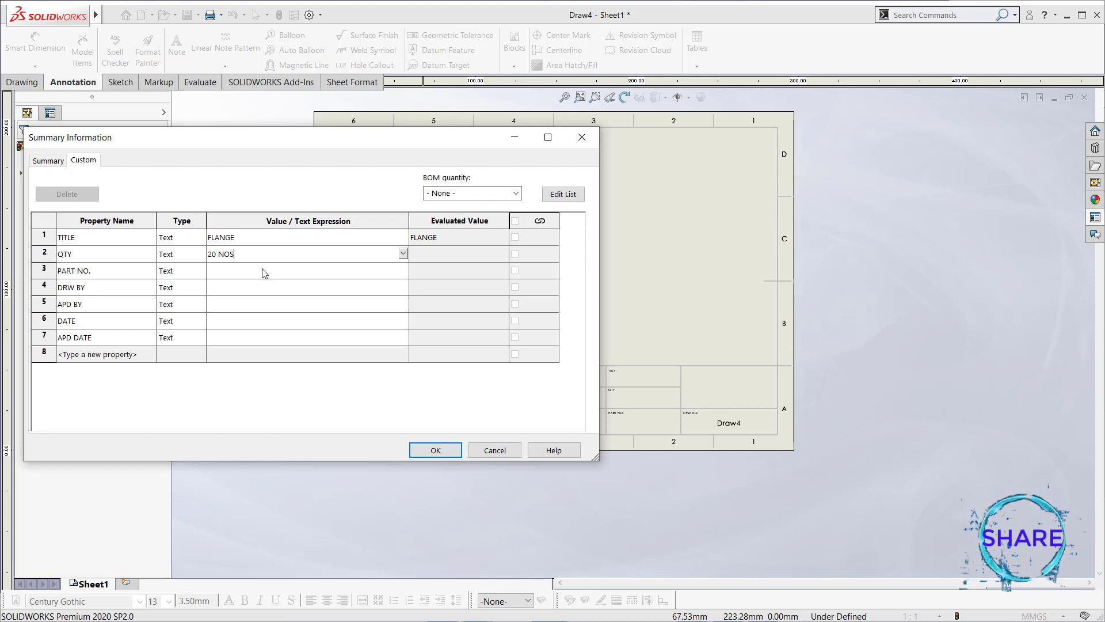
- Set PART NO. to 454A45 and DATE to 20/05/2020, enter the drafter's and approver's names in DRW BY and APD BY, and apply the properties
click(264, 271)
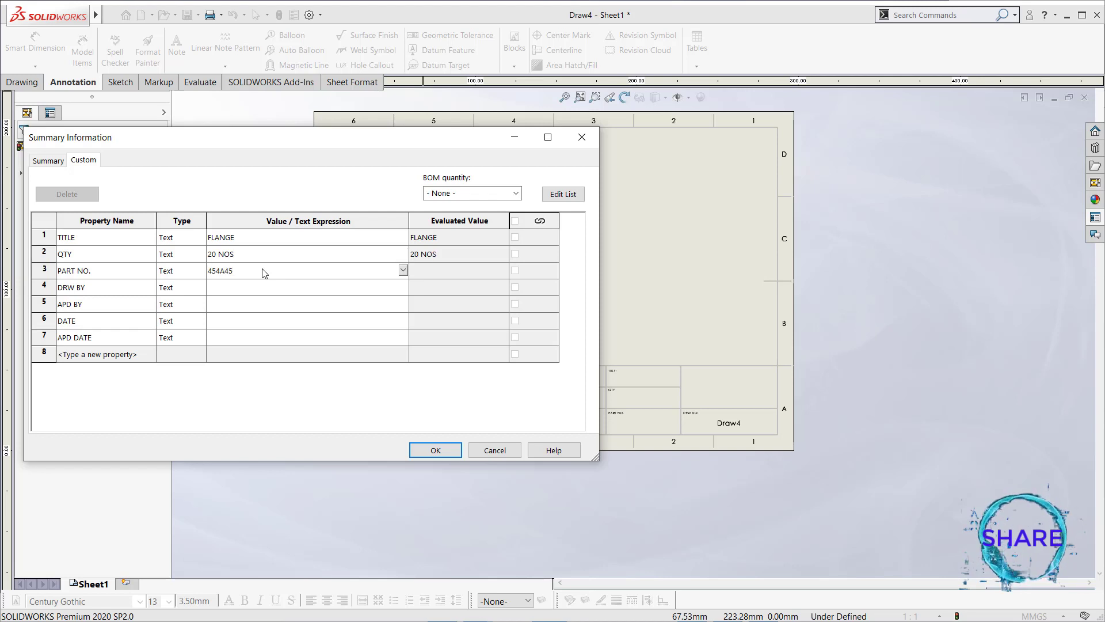
key(Return)
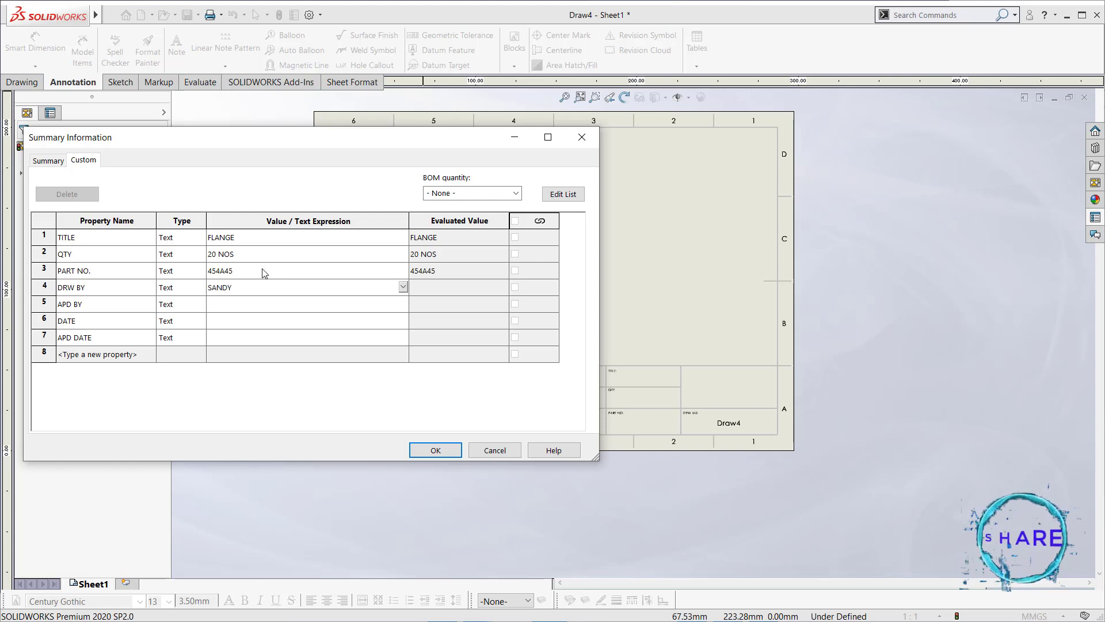
key(Return)
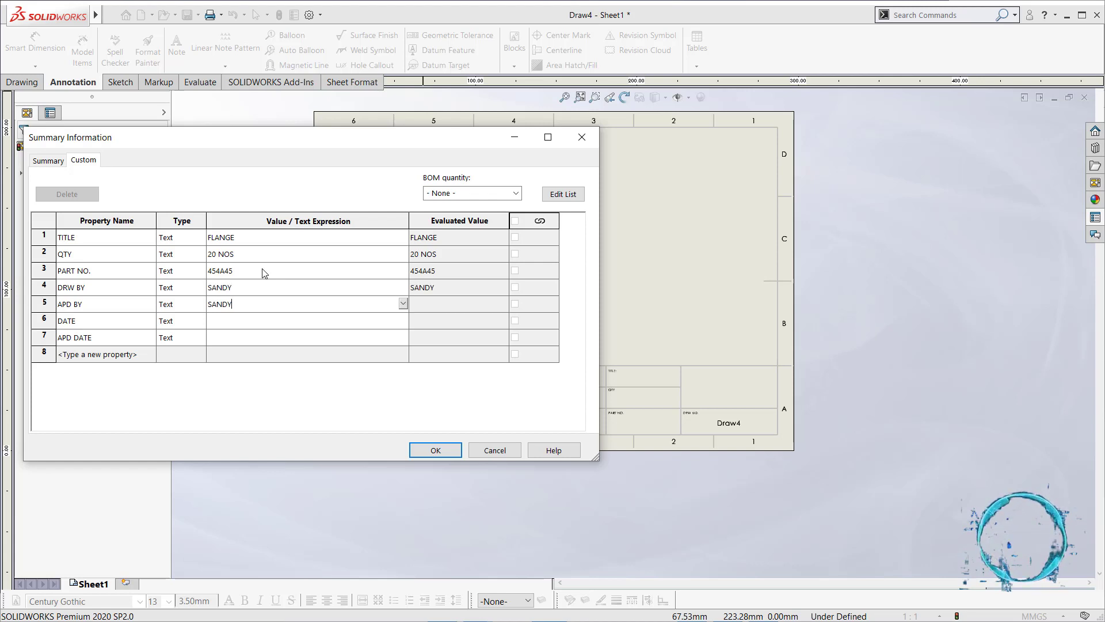
key(Return)
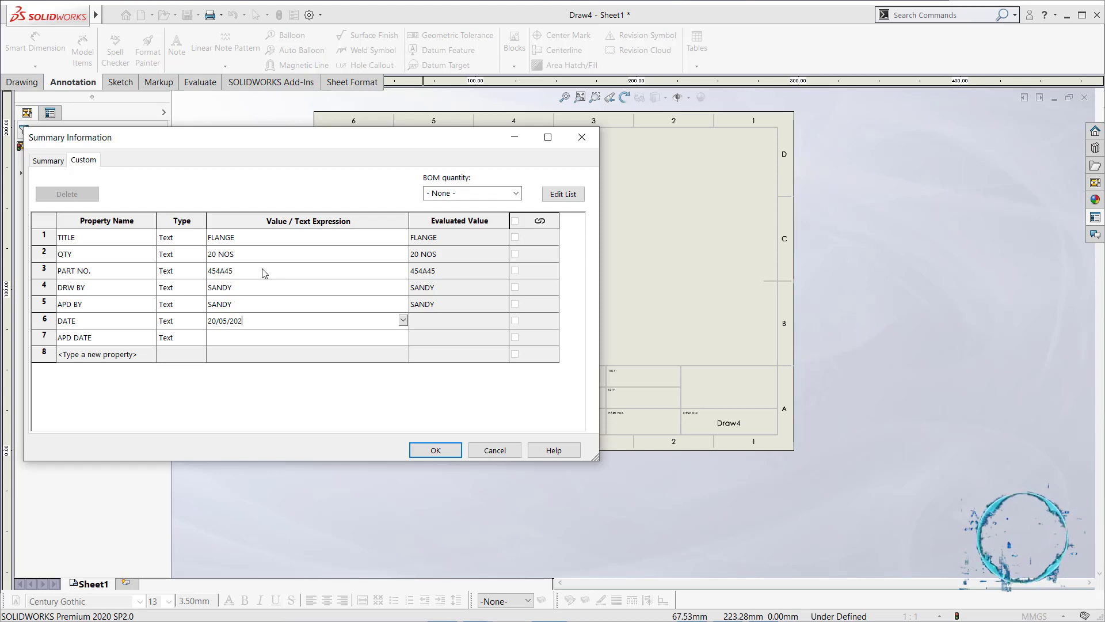
key(Return)
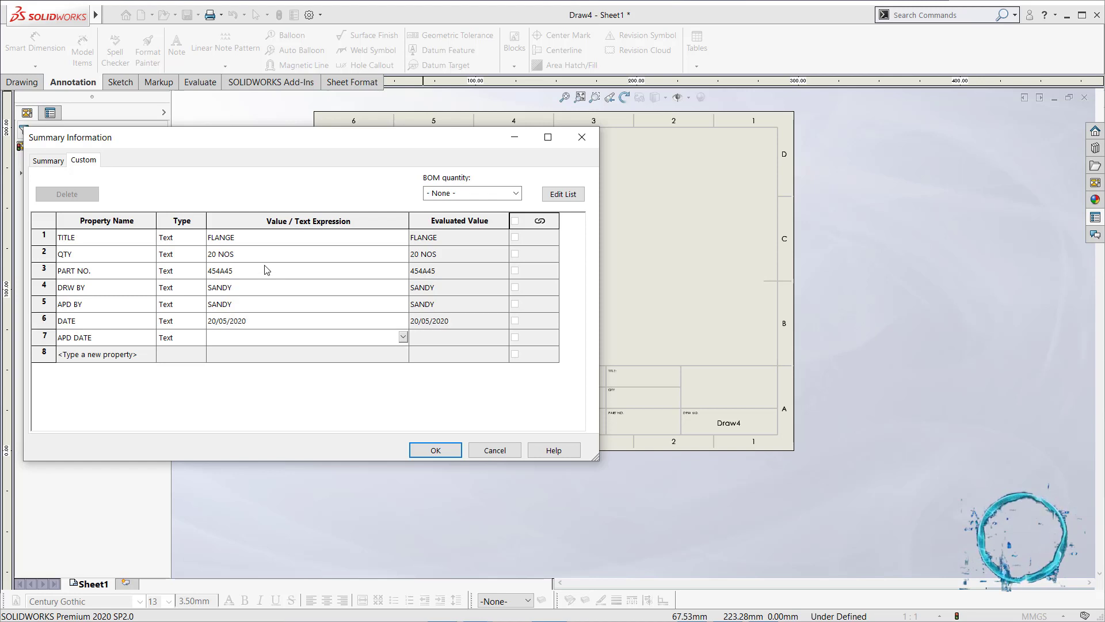
click(443, 450)
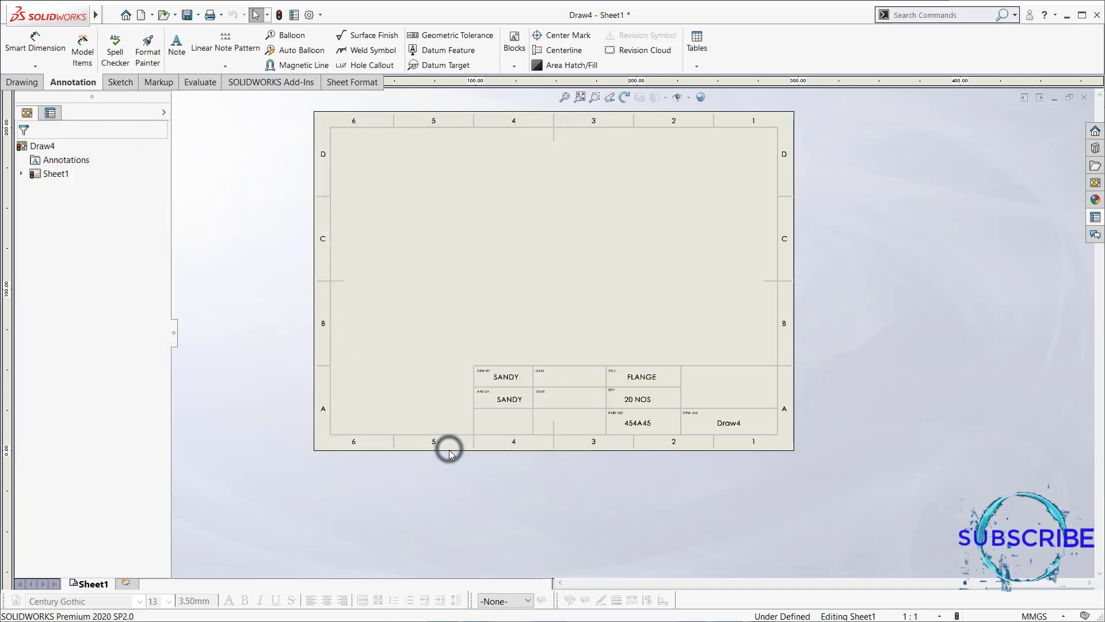
- Check the filled title block and clear the TITLE, QTY and PART NO. values in the custom file properties
scroll(636, 397, down, 2)
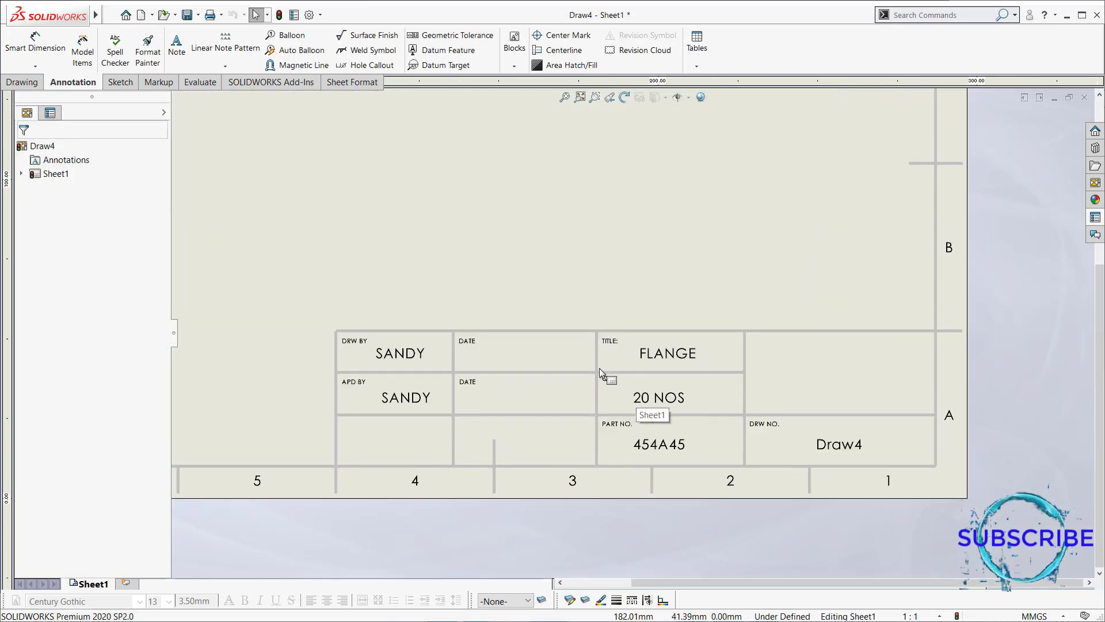
scroll(599, 368, down, 2)
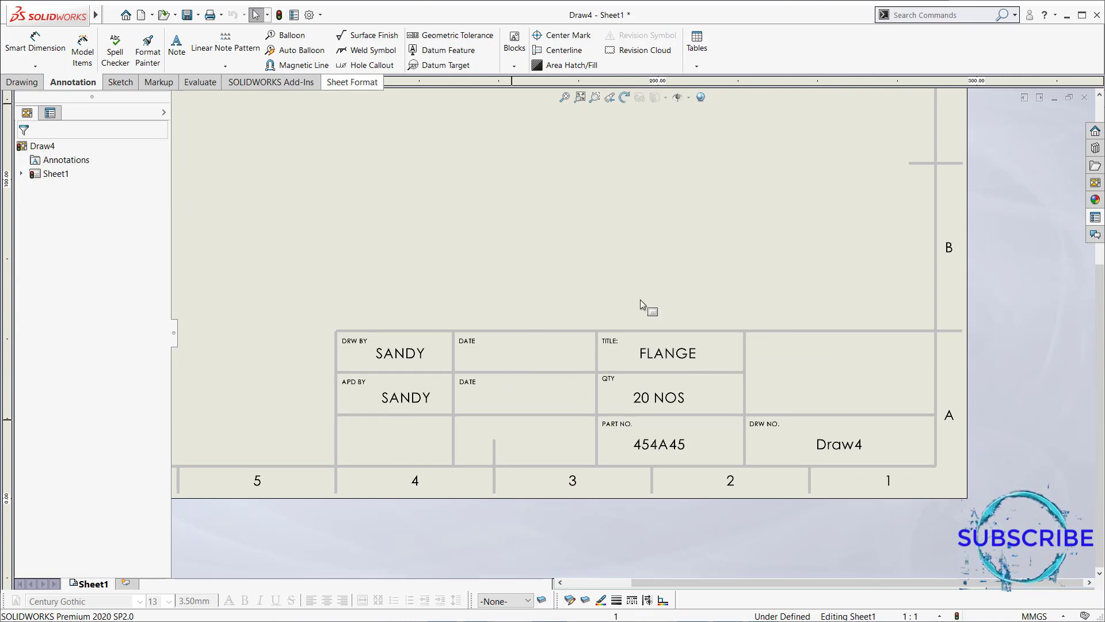
scroll(641, 298, up, 3)
scroll(642, 294, up, 3)
key(f)
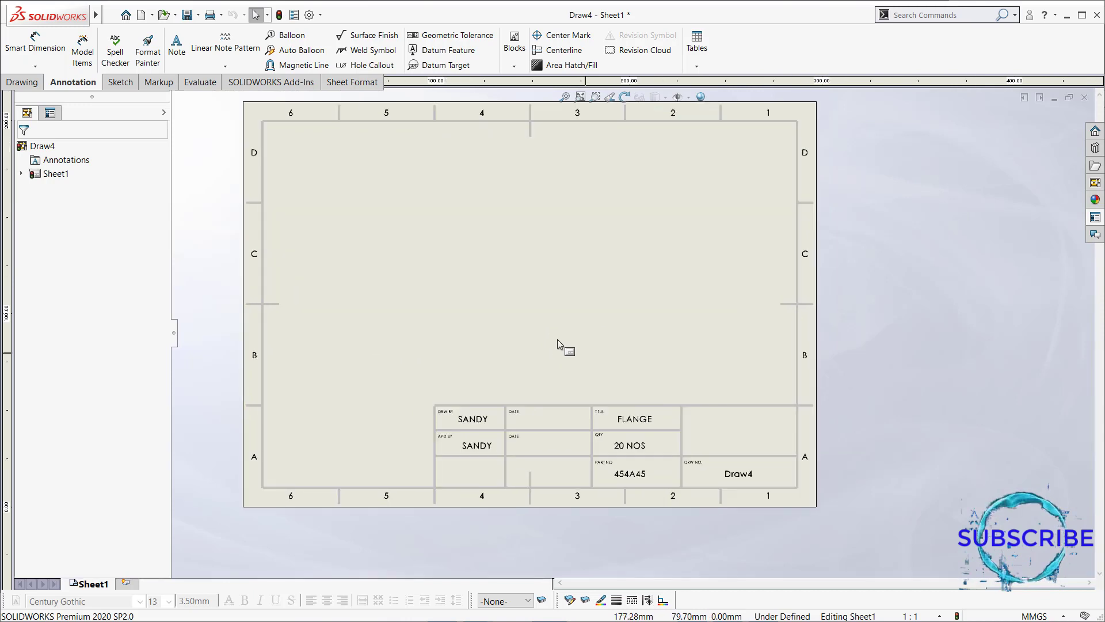
click(294, 14)
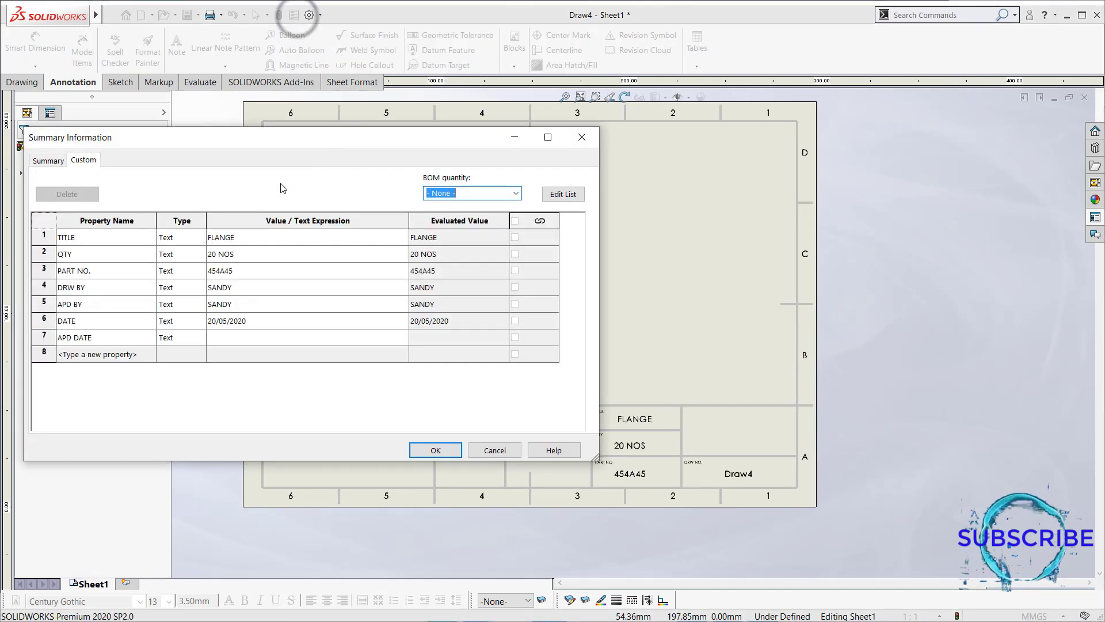
click(281, 238)
click(279, 239)
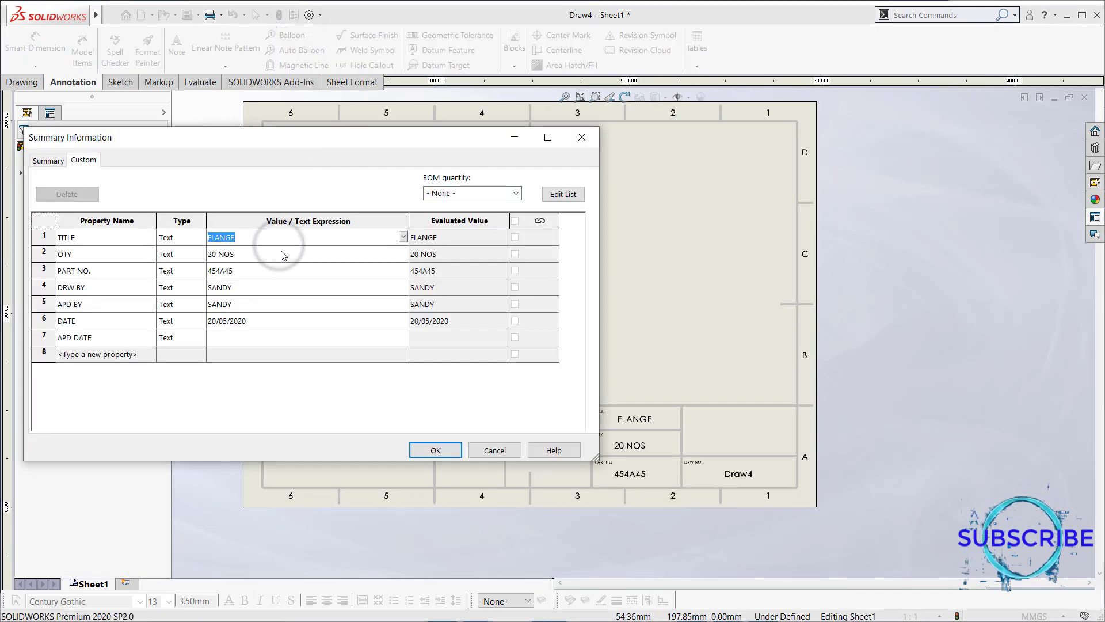
key(Delete)
key(Down)
key(Delete)
key(Down)
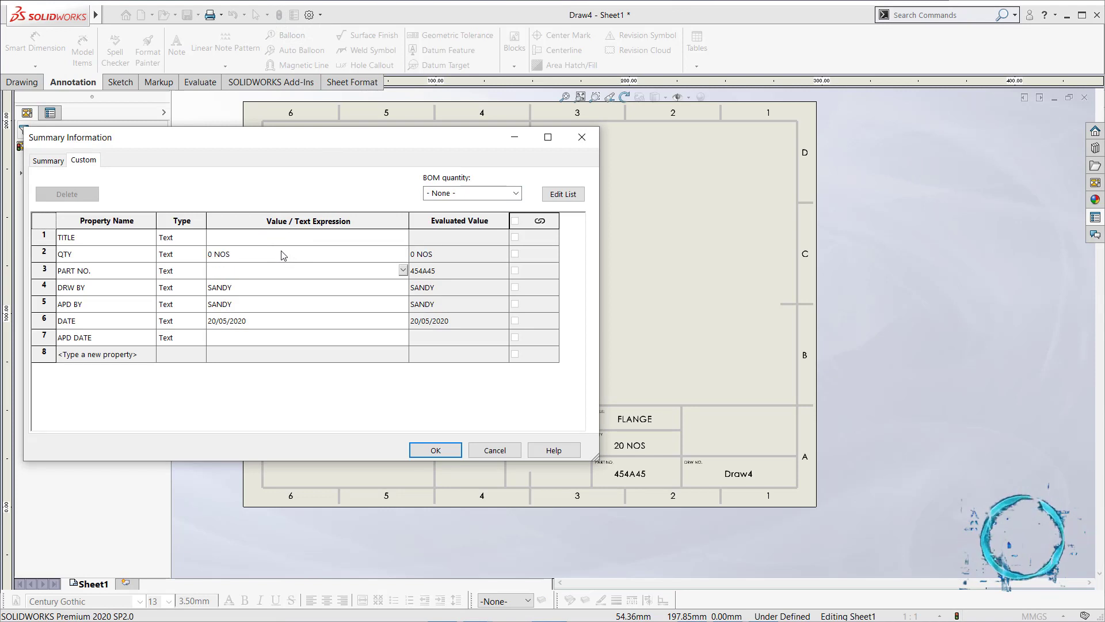
key(Up)
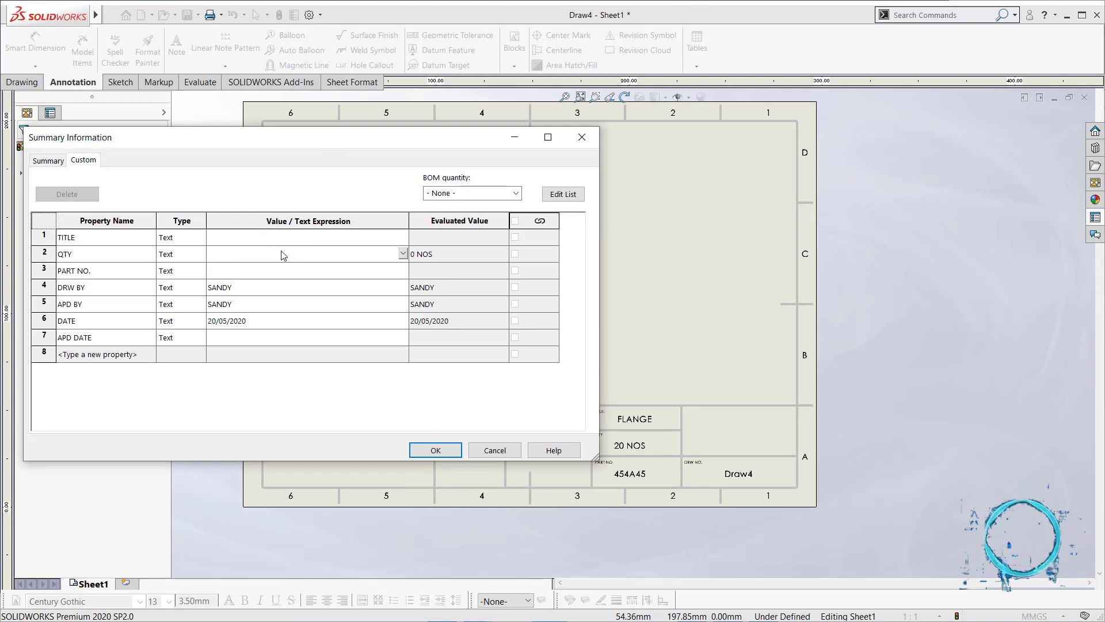
key(Delete)
- Clear the DRW BY, APD BY and DATE values and apply the emptied custom properties
key(Down)
key(Down)
key(Delete)
key(Down)
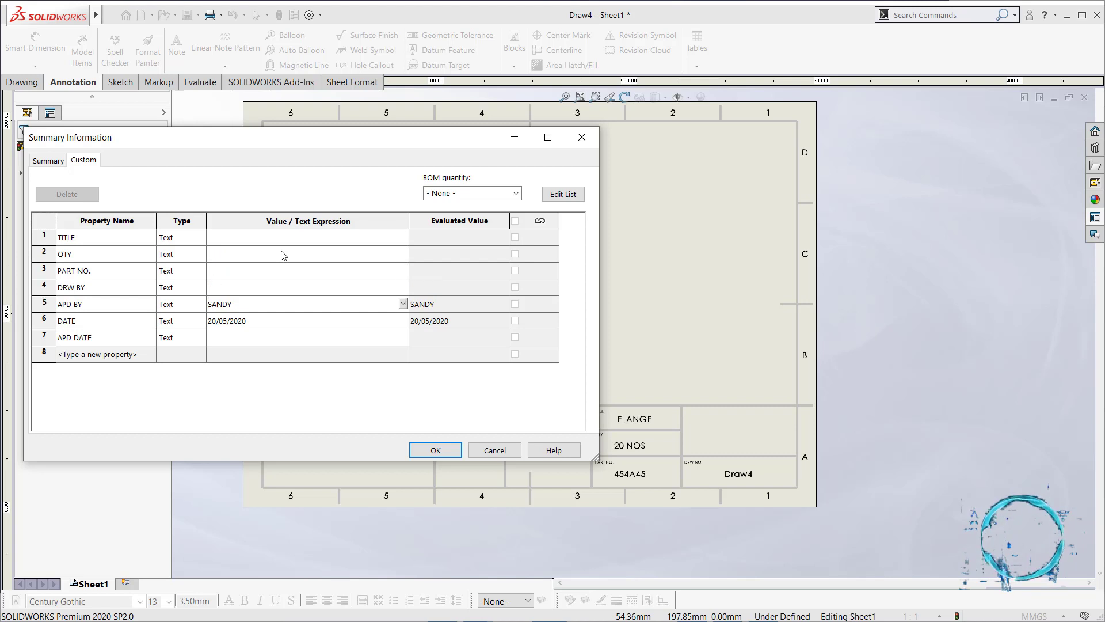
key(Down)
key(Delete)
key(Delete)
key(Delete)
key(Delete)
key(Delete)
key(Delete)
key(Delete)
key(Delete)
key(Delete)
key(Delete)
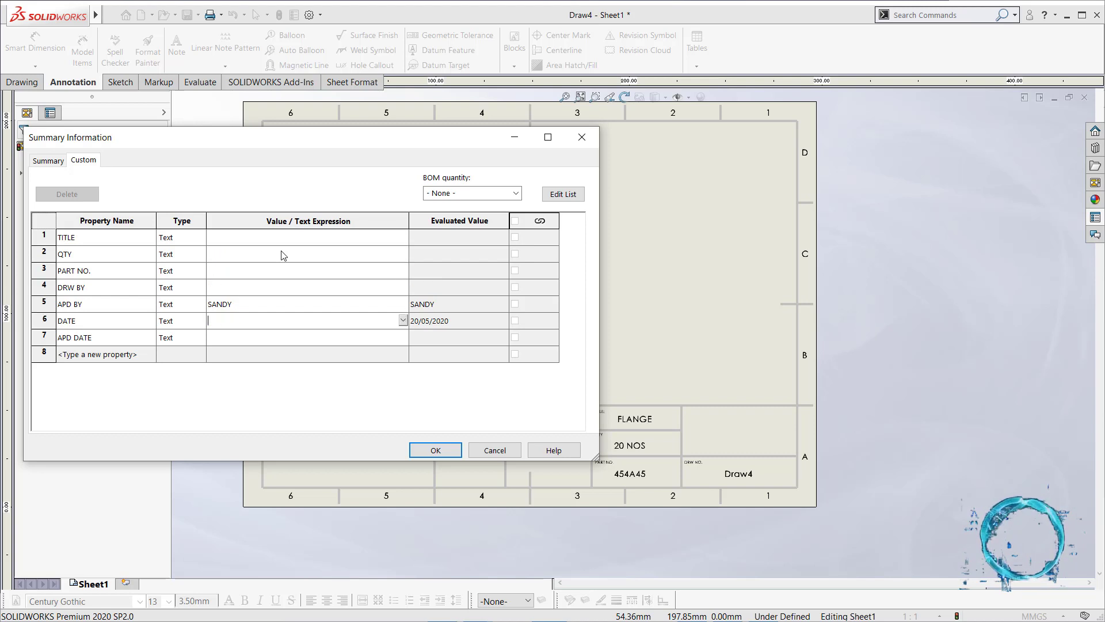
key(Up)
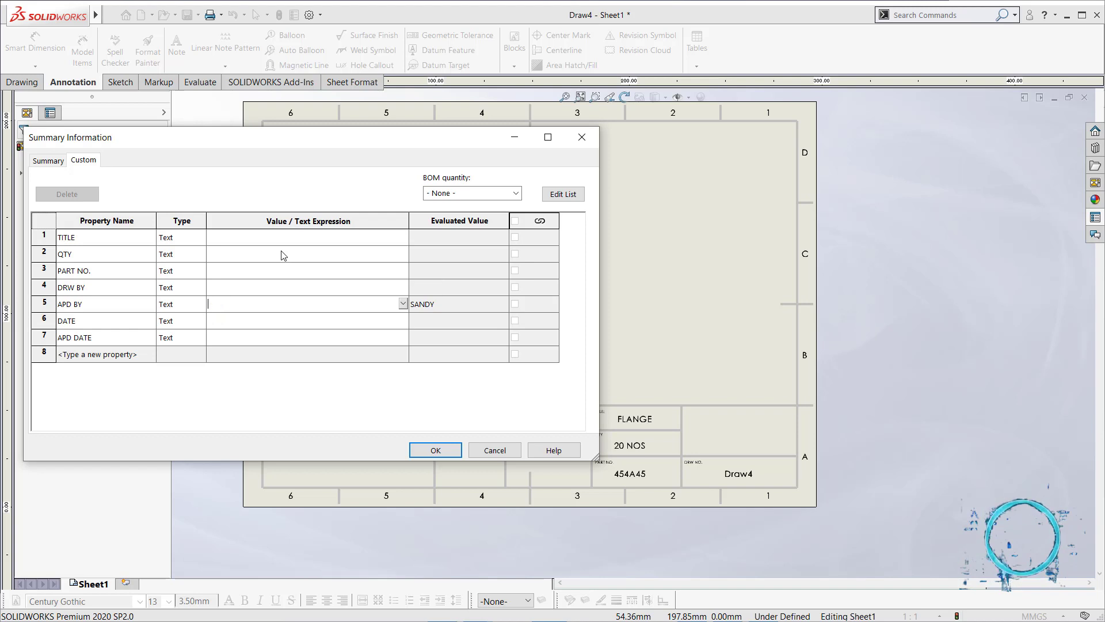
click(444, 448)
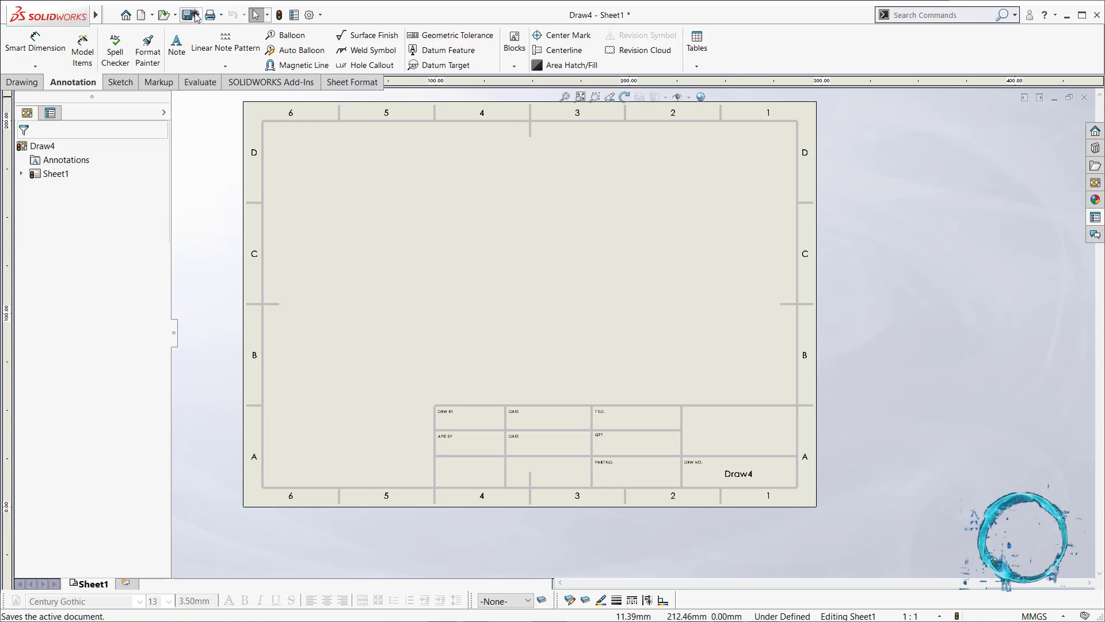
- Save the drawing as a Drawing Template (*.drwdot) named AAABB A4 L in the templates folder and close it
click(197, 17)
click(210, 51)
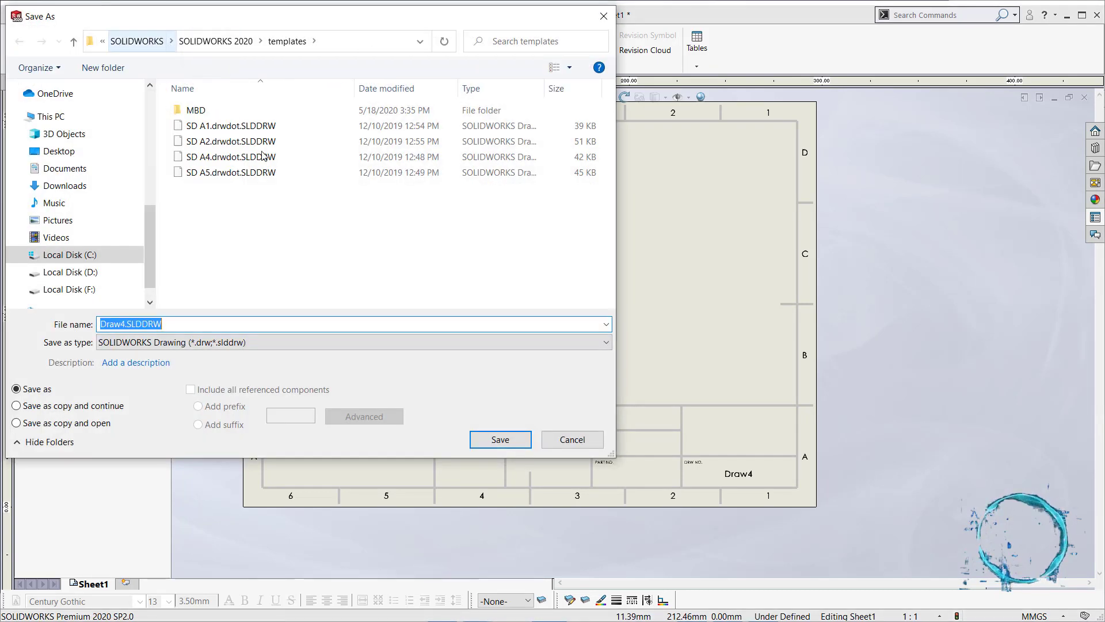
click(187, 344)
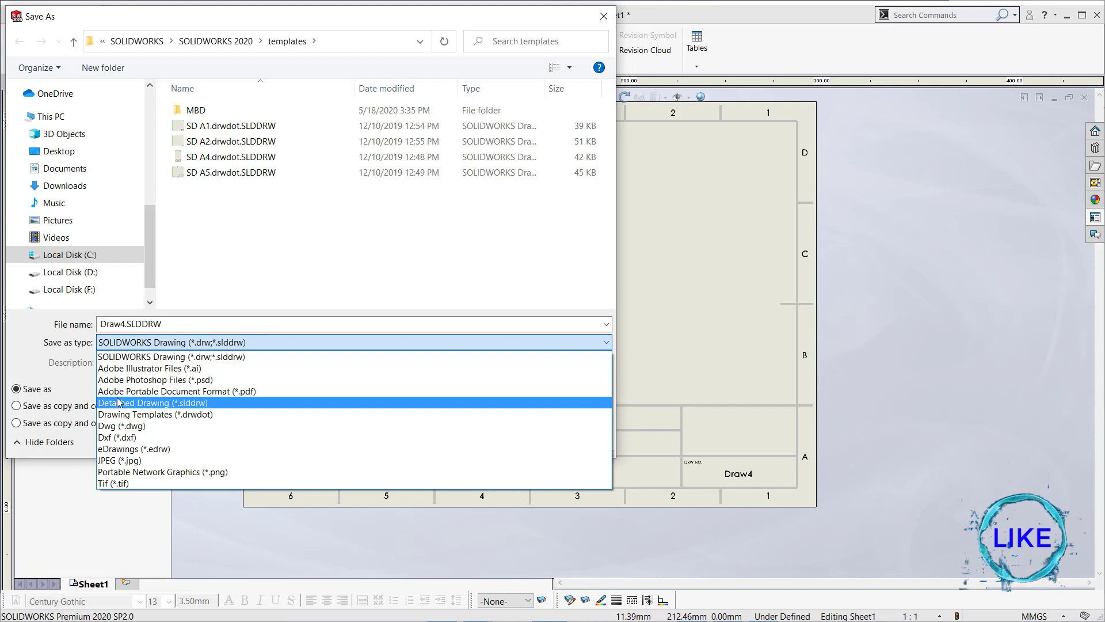
click(141, 415)
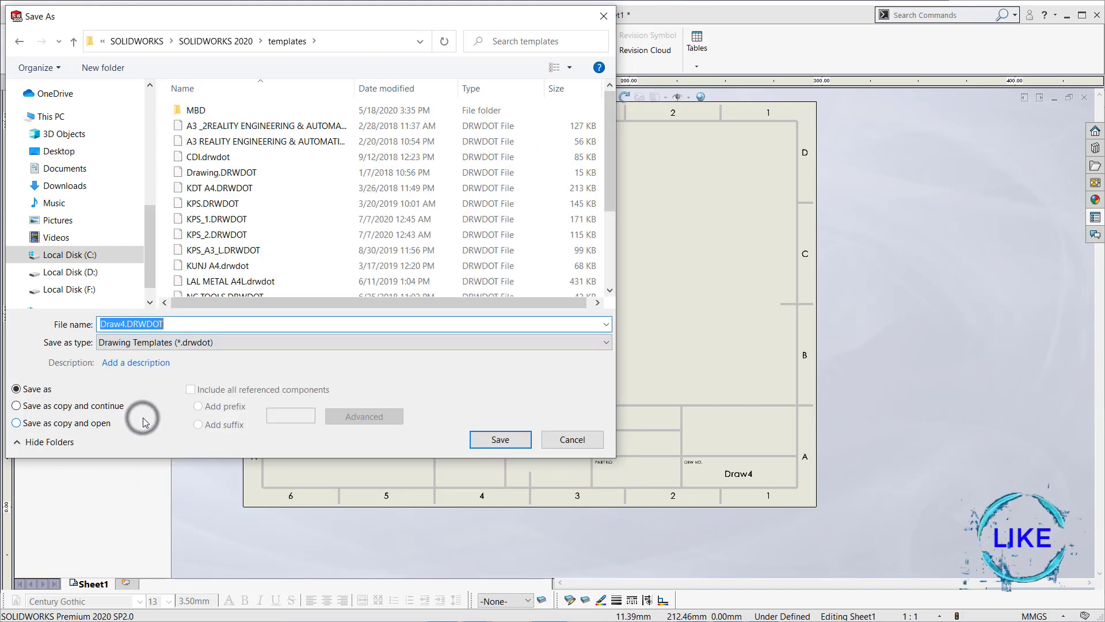
double_click(176, 324)
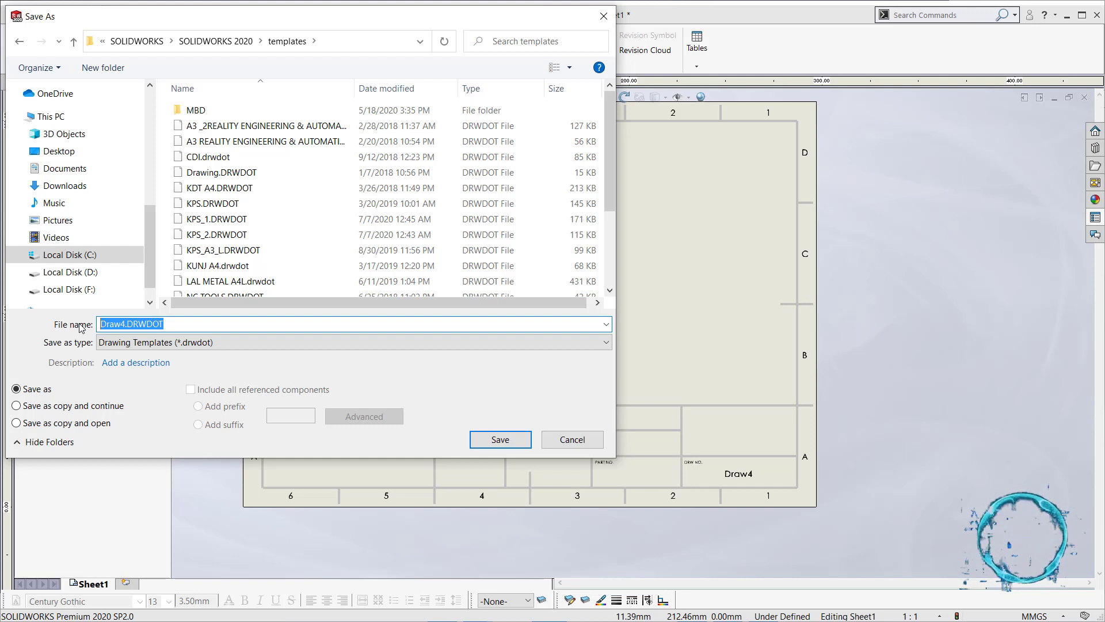
text(AAABB A4 L)
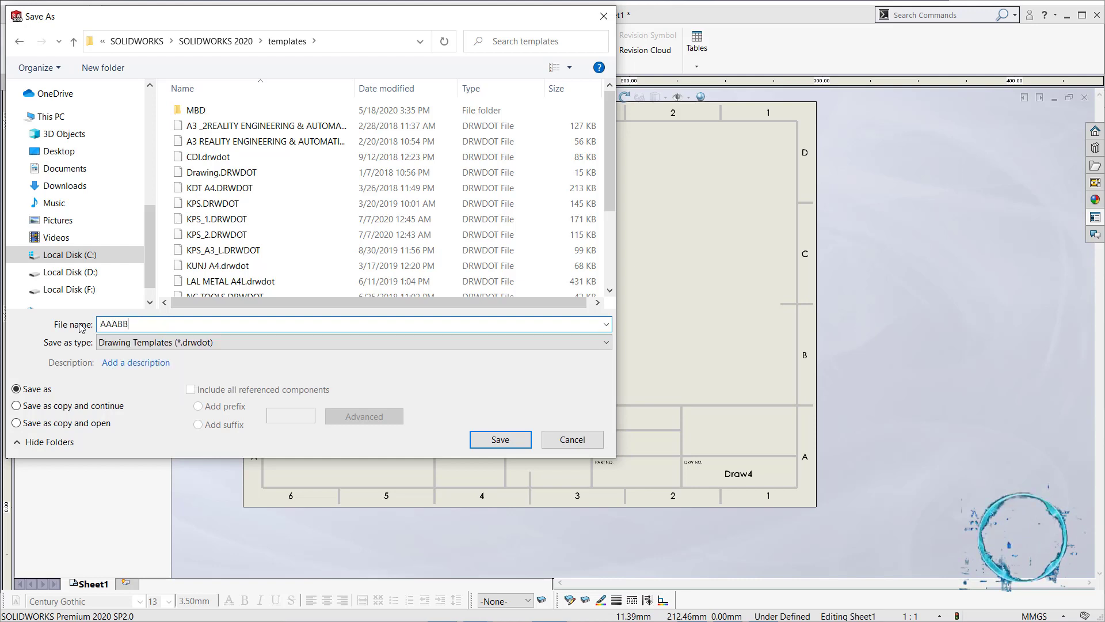
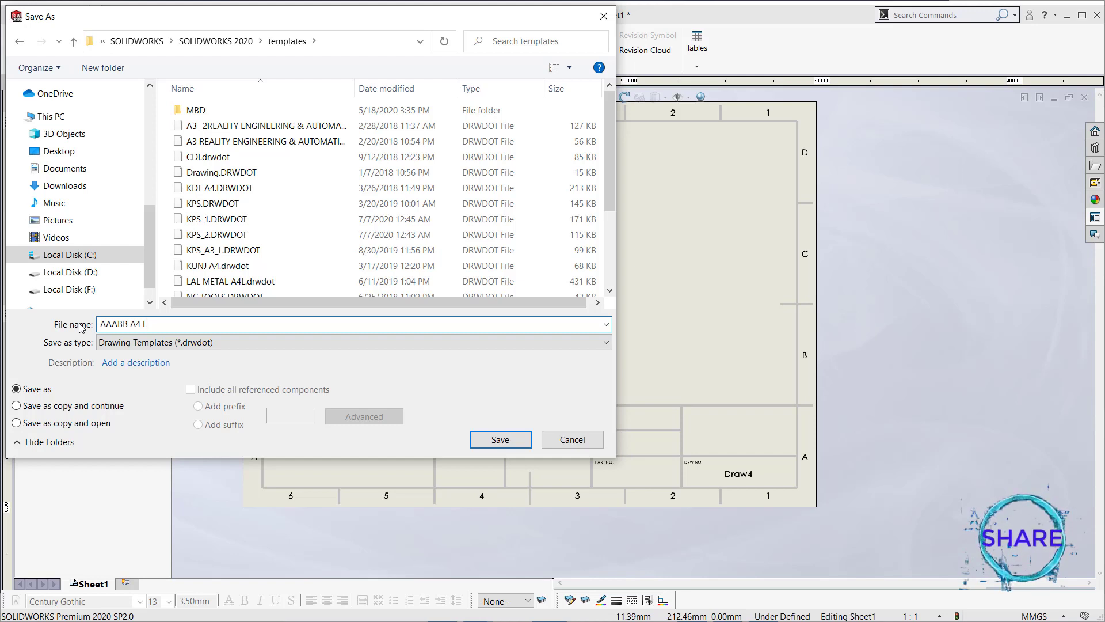
click(512, 438)
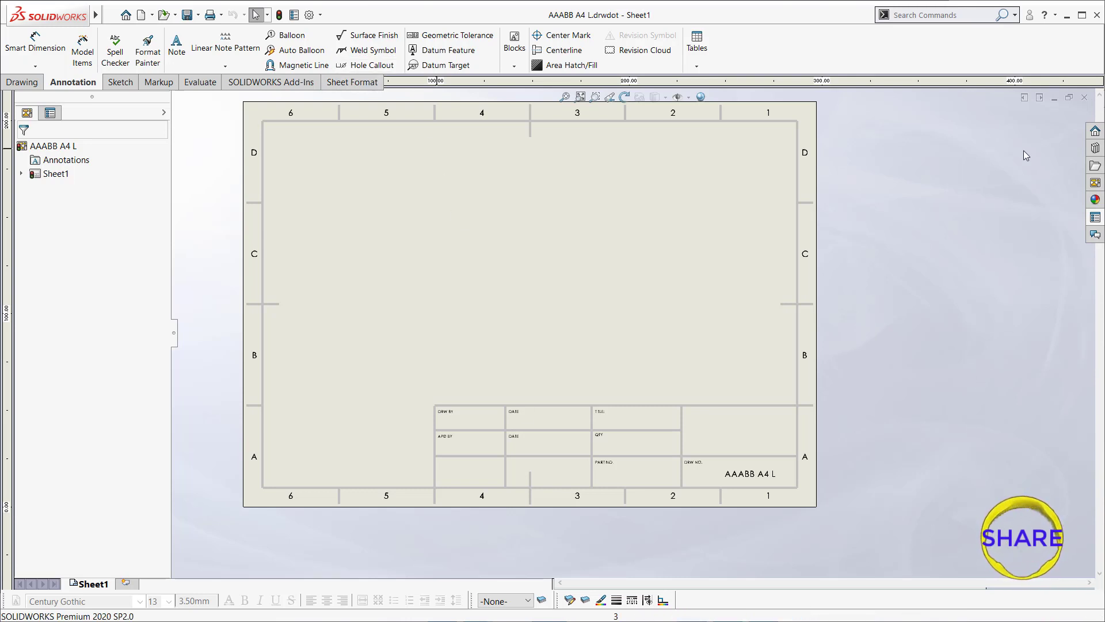
click(1085, 98)
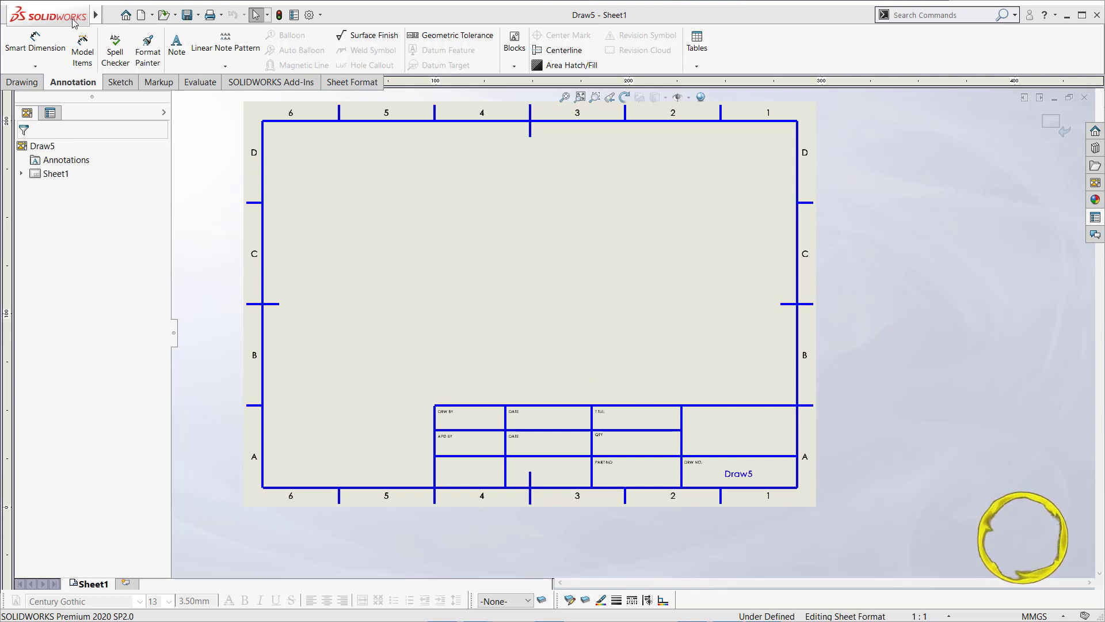
- Insert the picture logo.png from the The Cadd folder into the new drawing's sheet format
mouse_move(79, 21)
click(185, 15)
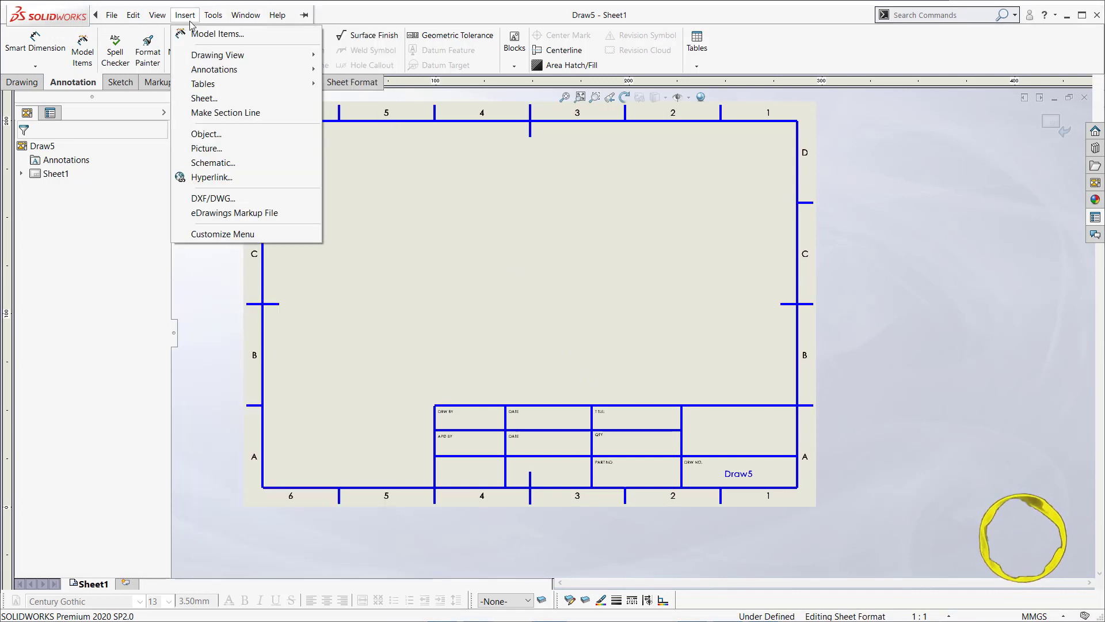
click(201, 148)
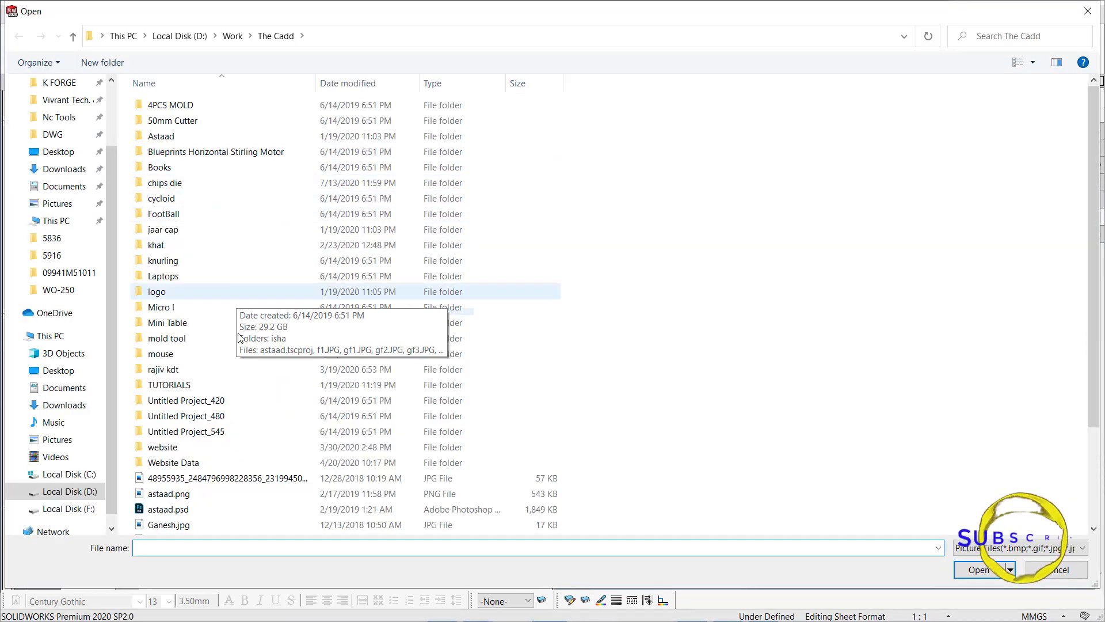
scroll(234, 410, down, 3)
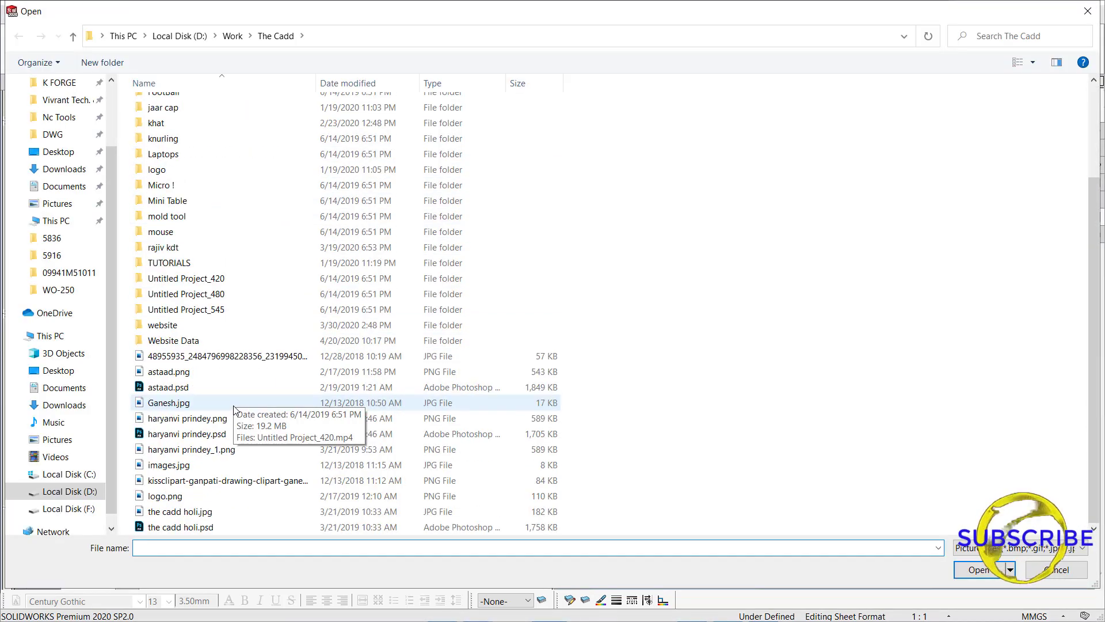
click(169, 510)
click(156, 497)
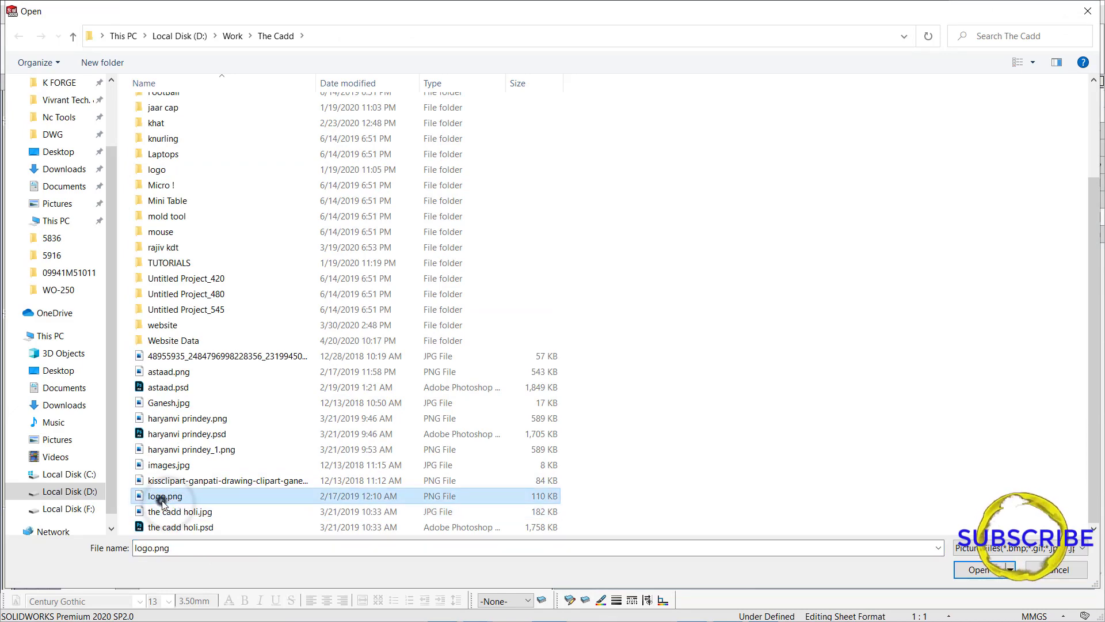
click(981, 570)
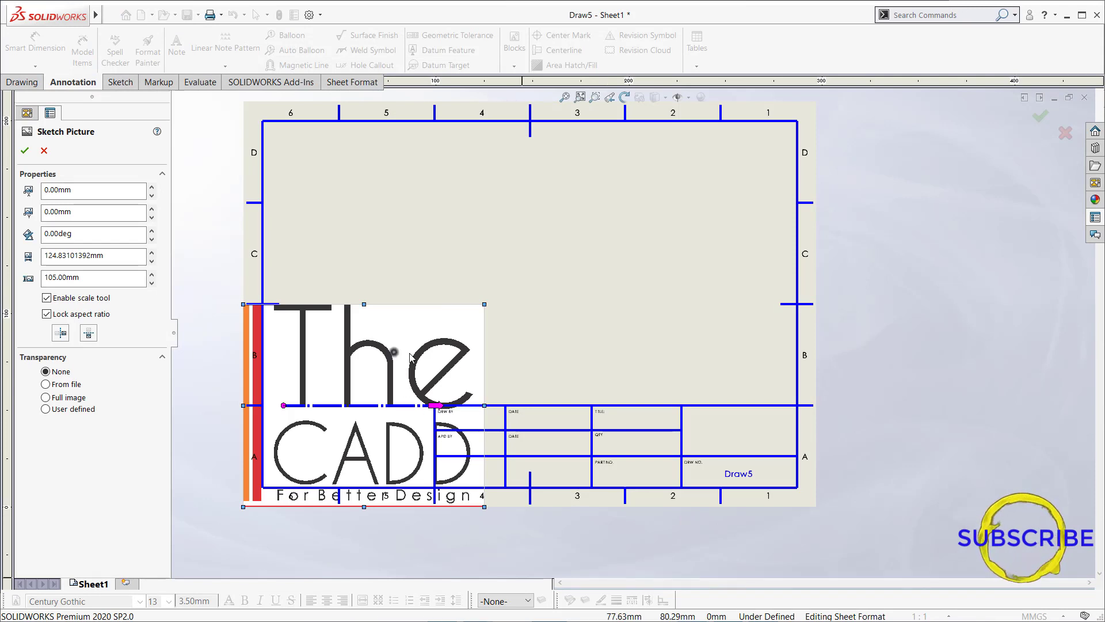
- Move the logo into the empty title block cell above DRW NO. and scale it to about 30.5 by 25.6 mm
mouse_move(450, 350)
mouse_down()
mouse_move(842, 366)
mouse_move(847, 303)
mouse_up()
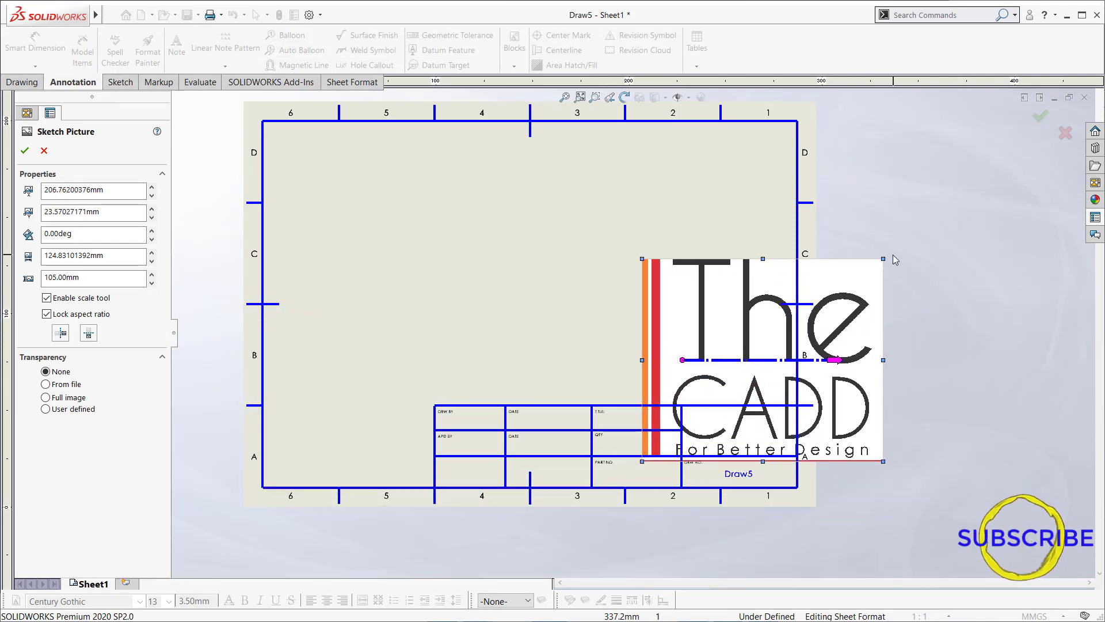
mouse_move(883, 258)
mouse_down()
mouse_move(782, 361)
mouse_move(701, 412)
mouse_move(706, 443)
mouse_move(722, 435)
mouse_up()
scroll(722, 436, down, 6)
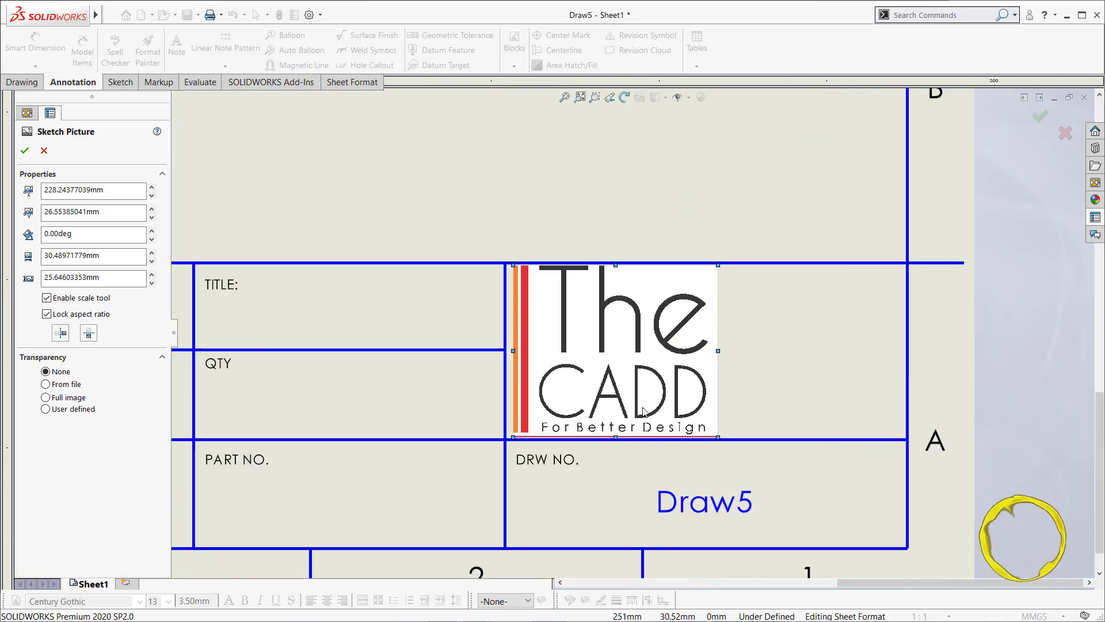
drag(603, 403, 599, 404)
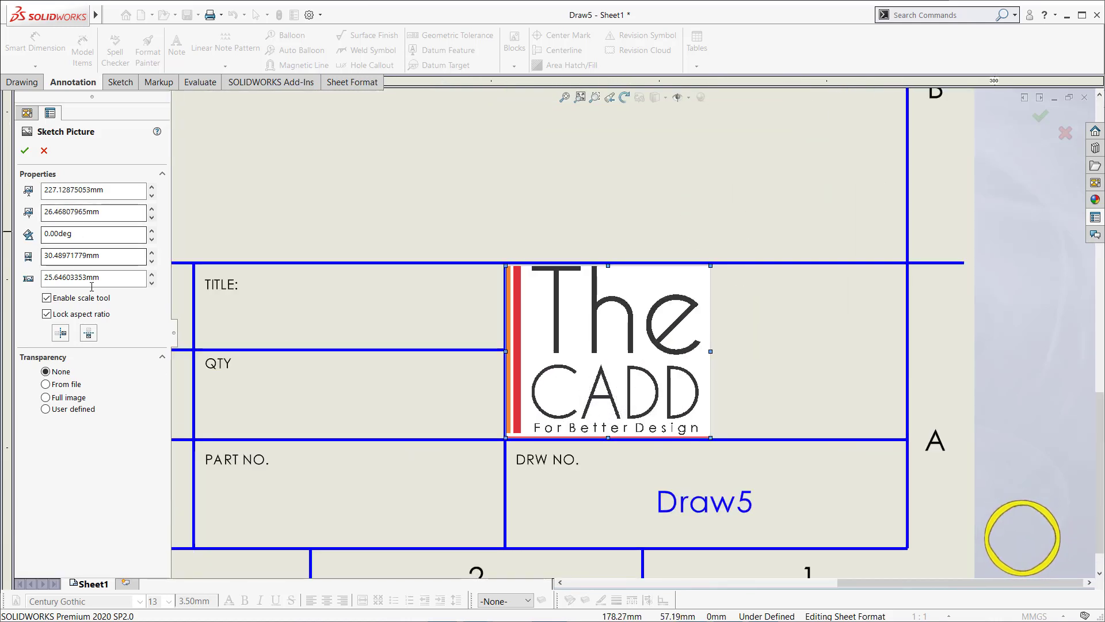
- Set the logo picture's width to 30 mm with the aspect ratio locked
click(103, 255)
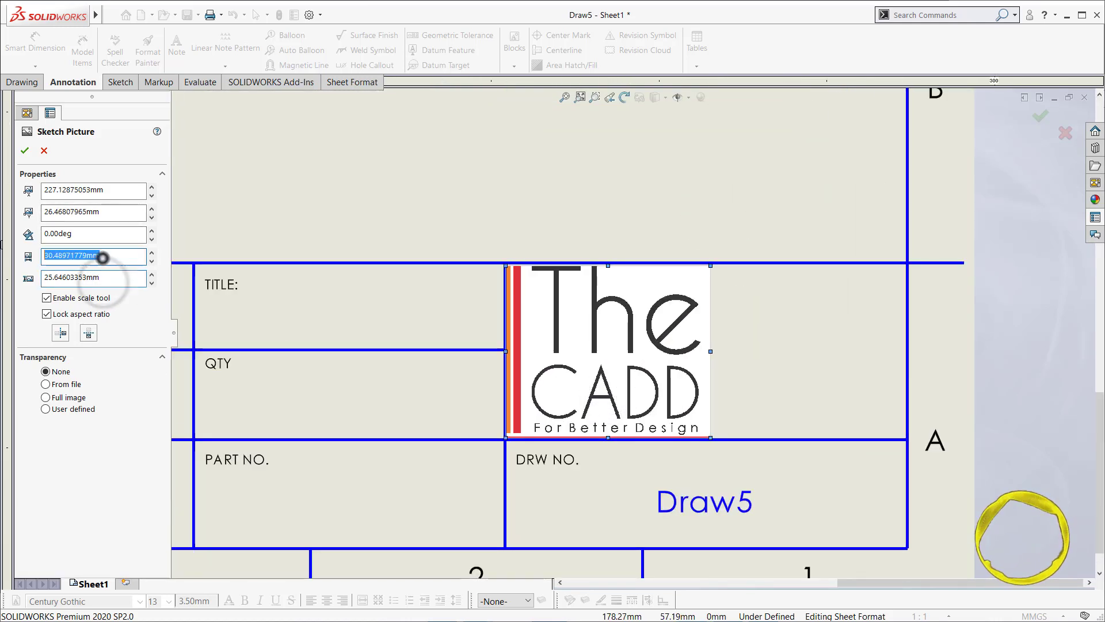
text(30)
key(Return)
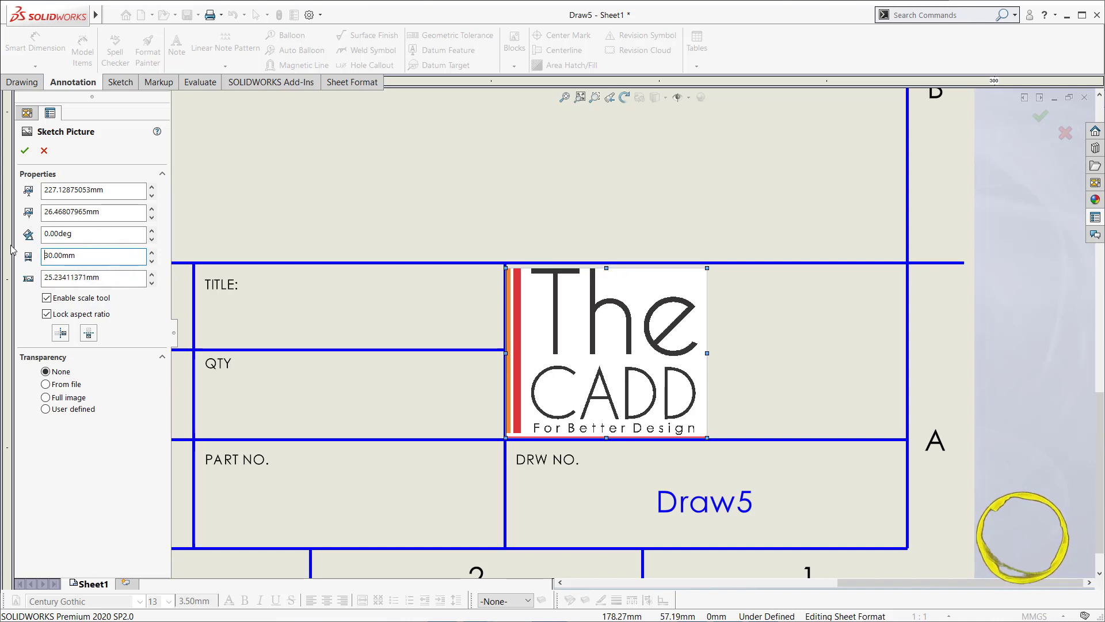
- Set the logo picture's origin X position to 227 mm and its origin Y position to 27 mm
click(107, 189)
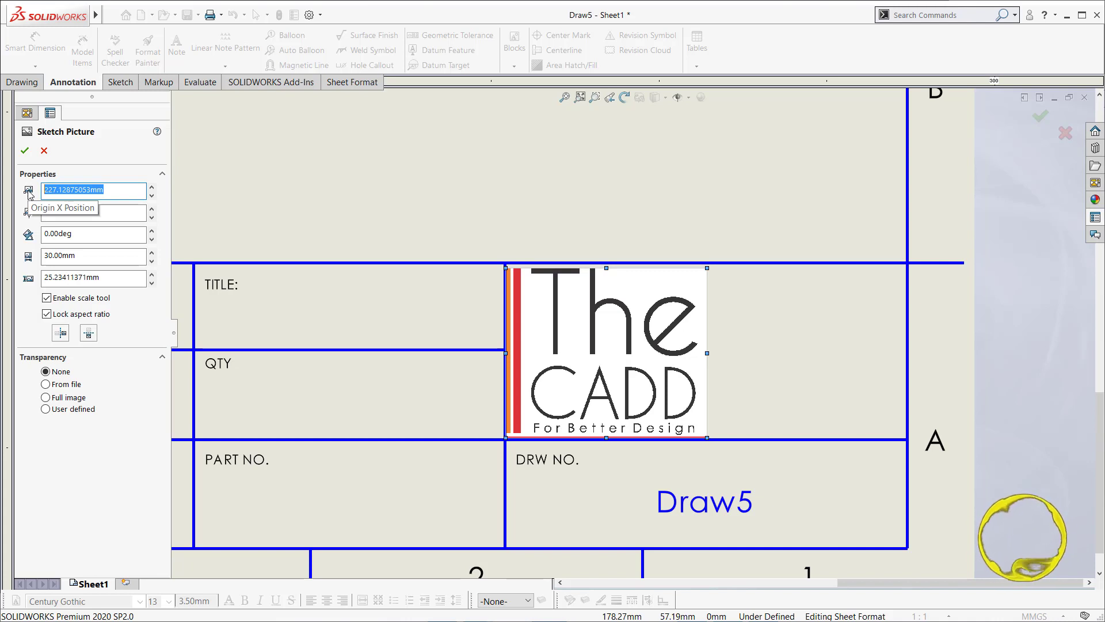
text(227)
key(Return)
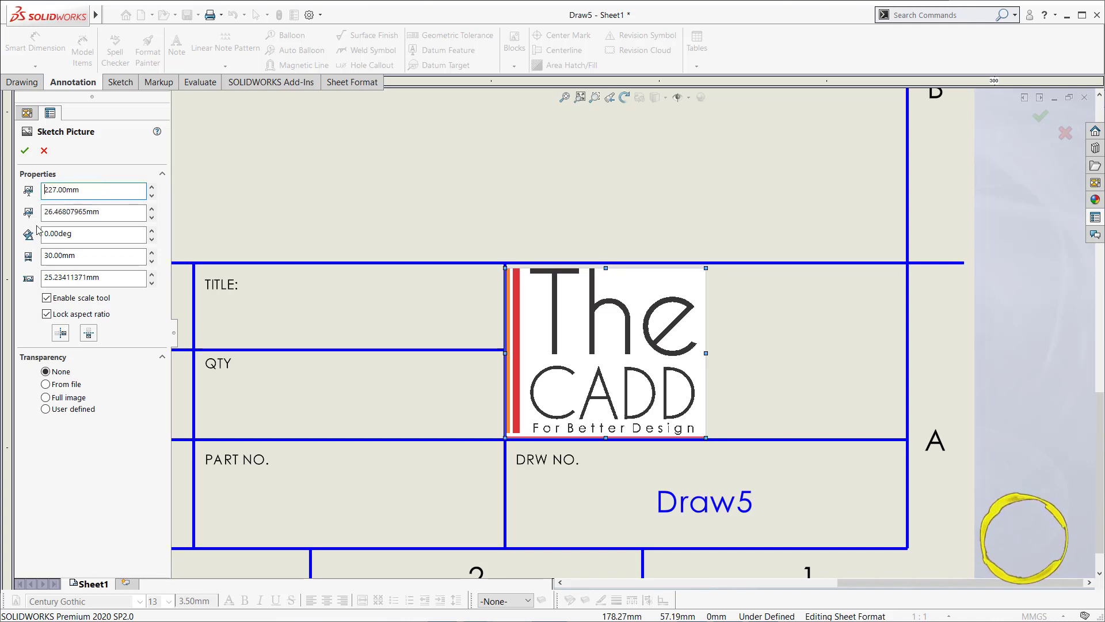
drag(123, 217, 46, 219)
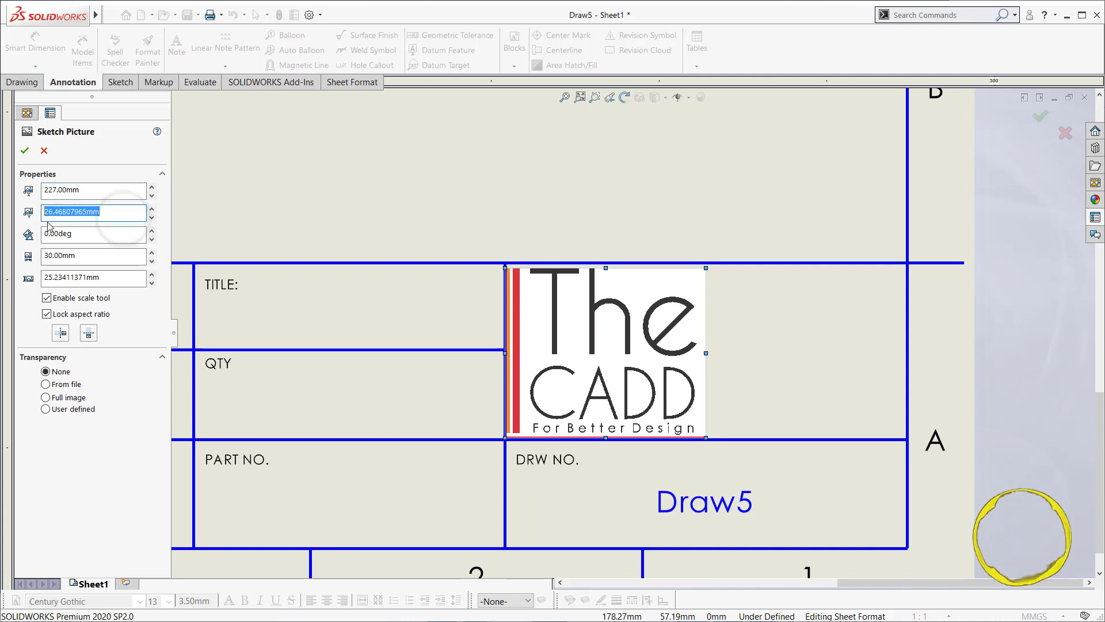
text(27)
key(Return)
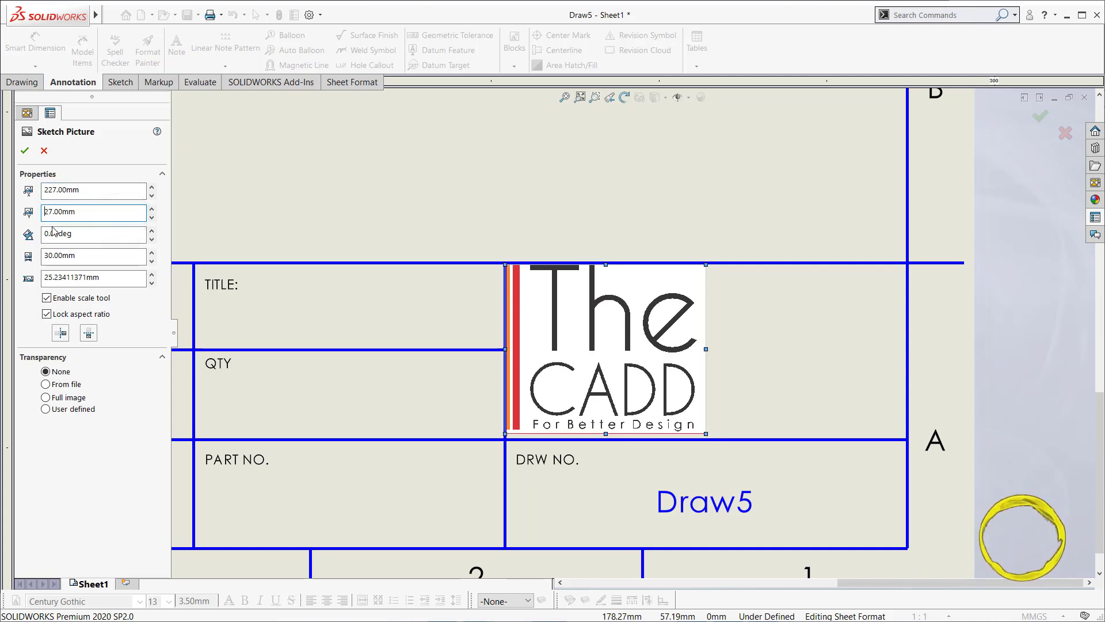
- Set the logo picture's height to 26 mm and its origin Y position to 26 mm, and accept the picture settings
double_click(98, 253)
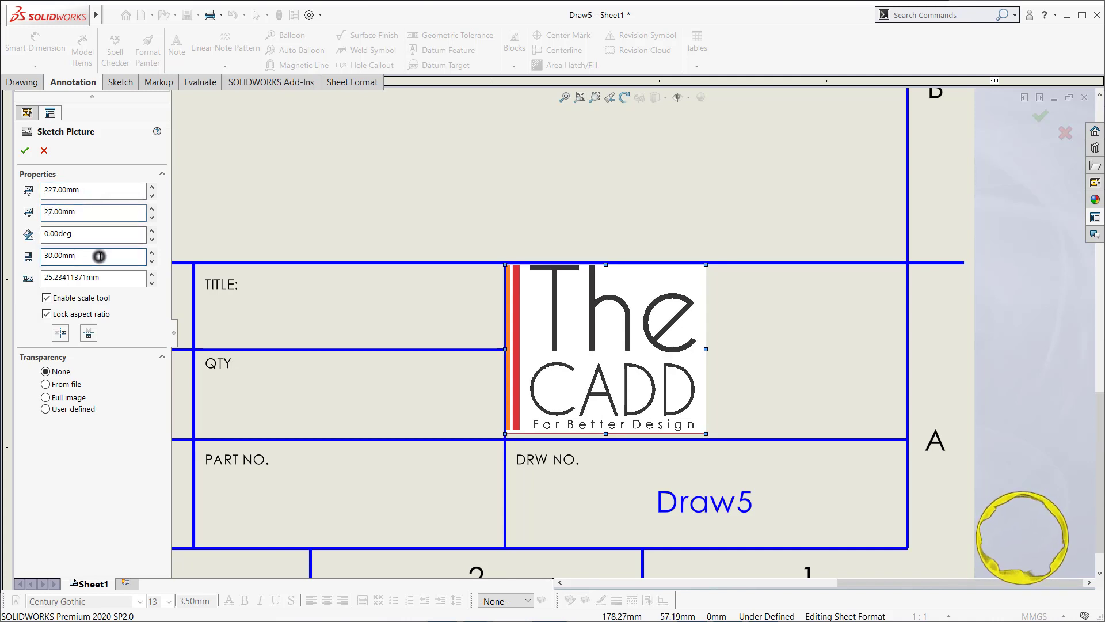
double_click(124, 275)
text(26)
key(Return)
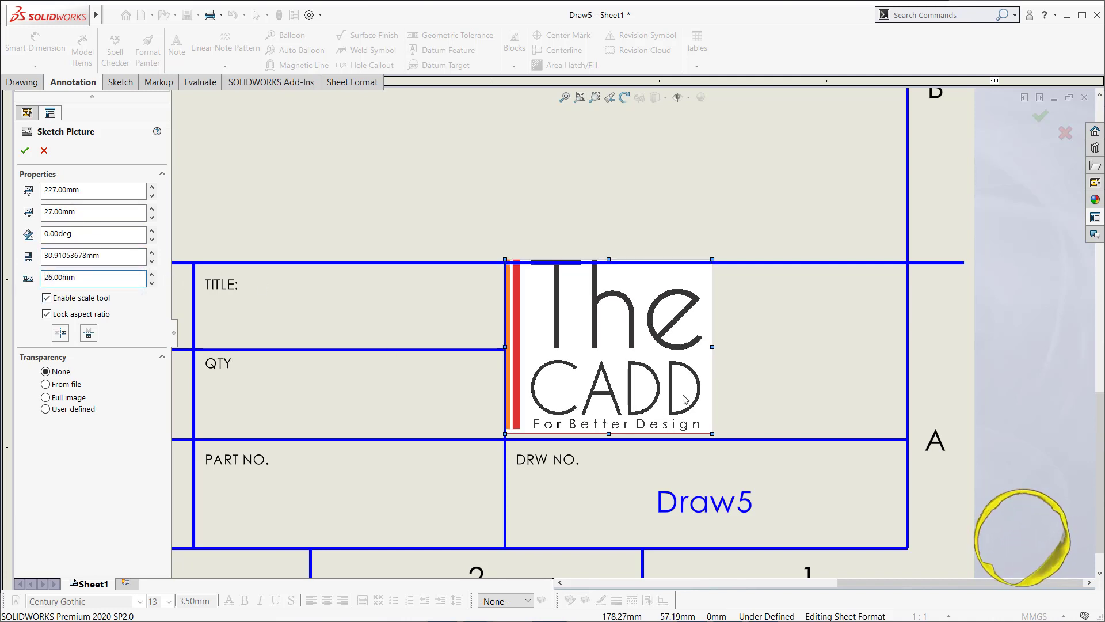
double_click(77, 212)
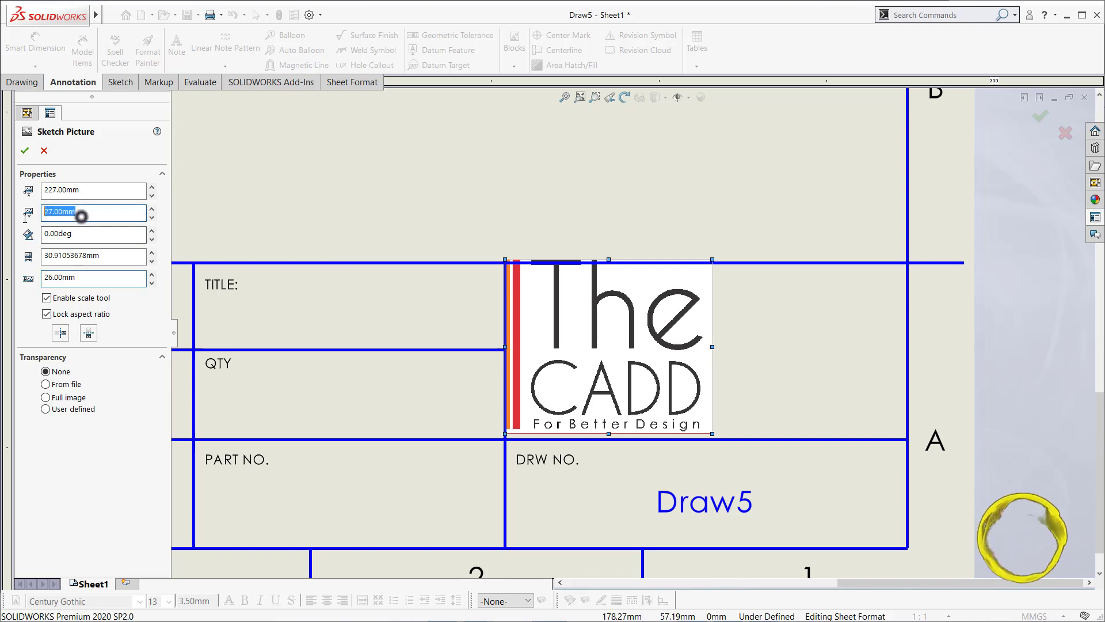
text(26)
key(Return)
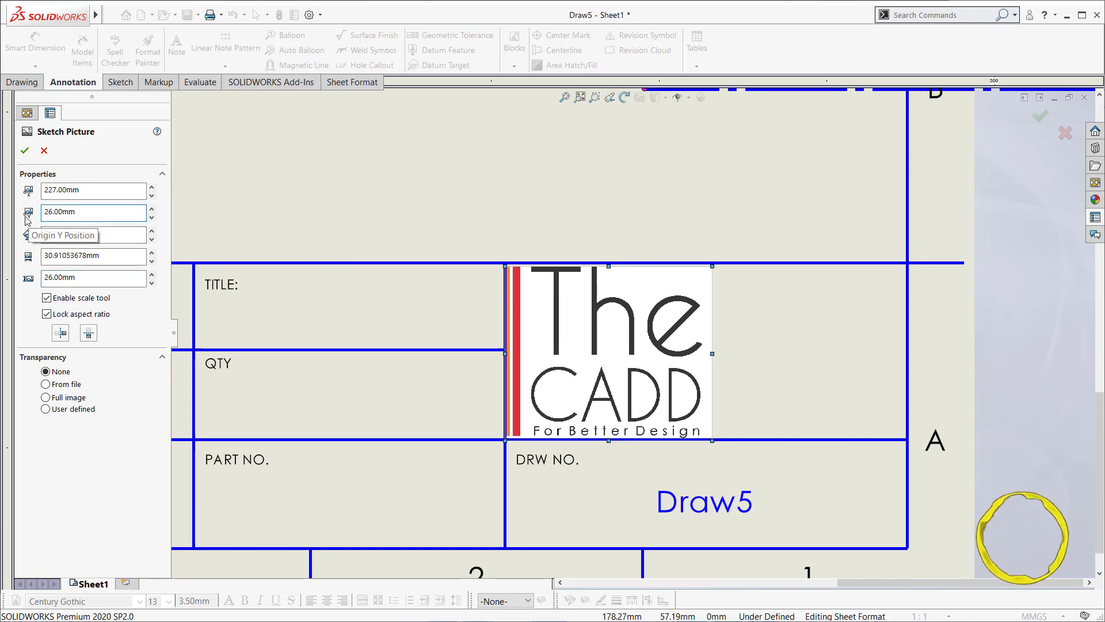
click(25, 150)
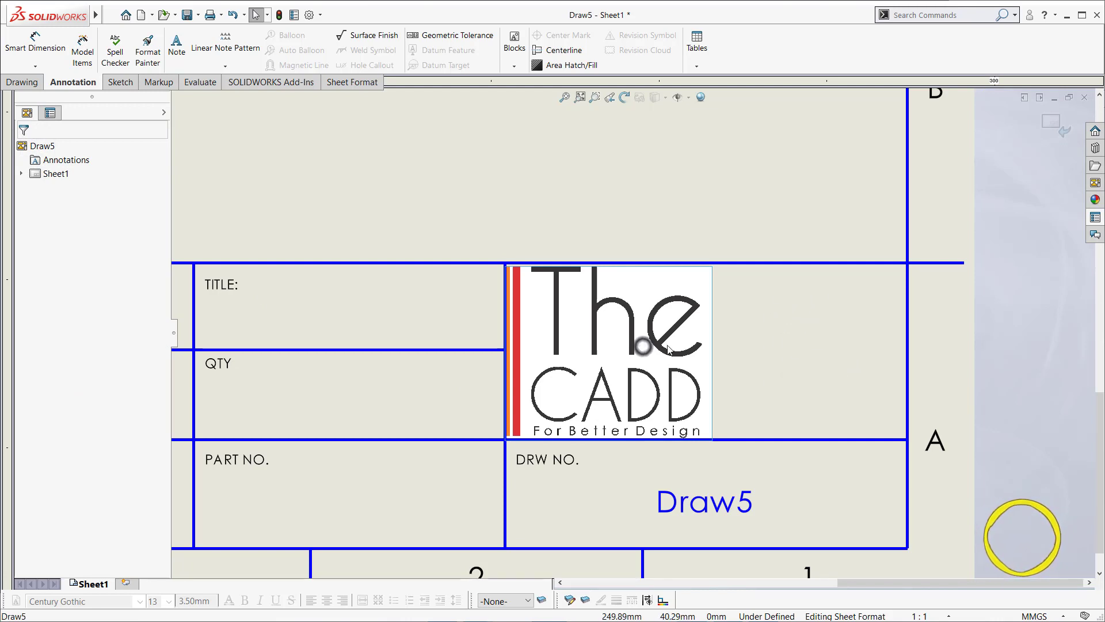
- Move the logo horizontally across its cell until it sits against the vertical border line, and accept the placement
click(595, 337)
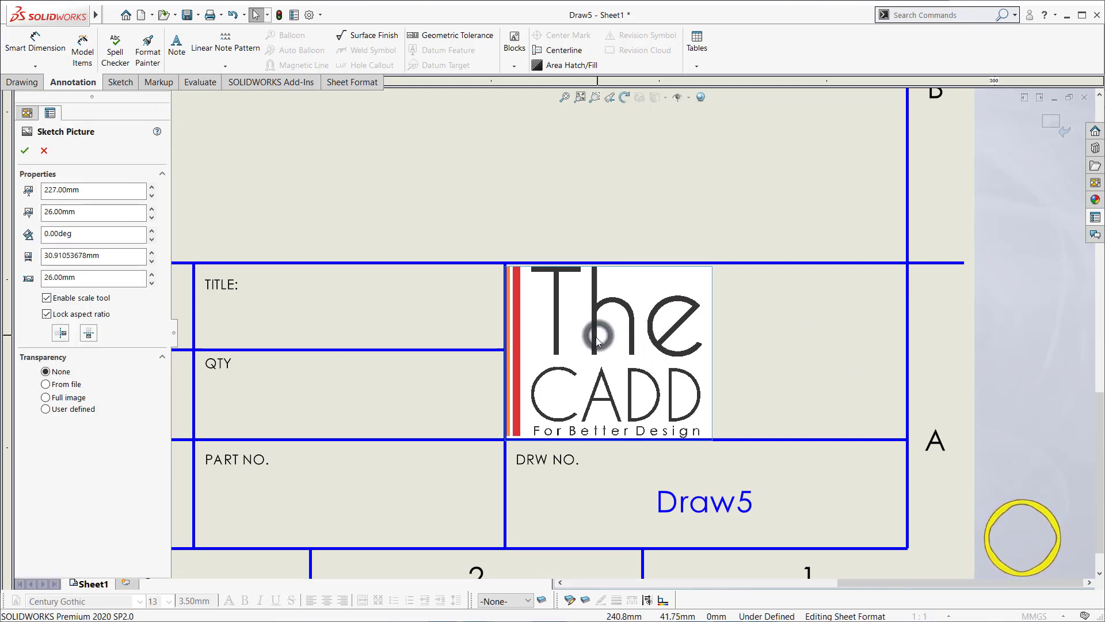
mouse_move(596, 336)
mouse_down()
mouse_move(693, 345)
mouse_move(790, 337)
mouse_up()
click(634, 209)
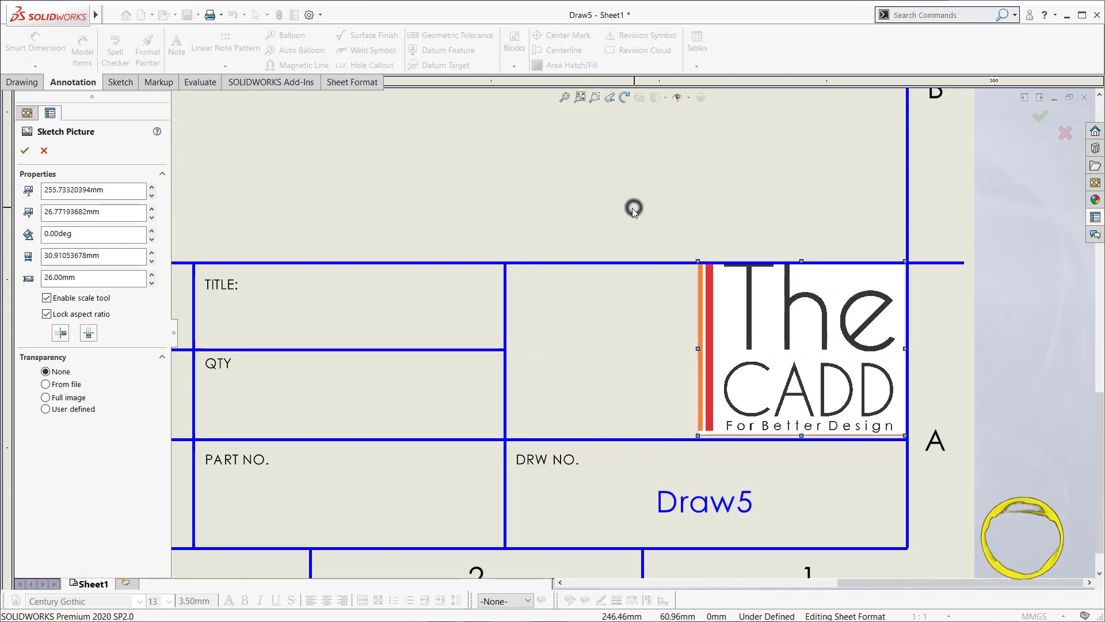
click(25, 150)
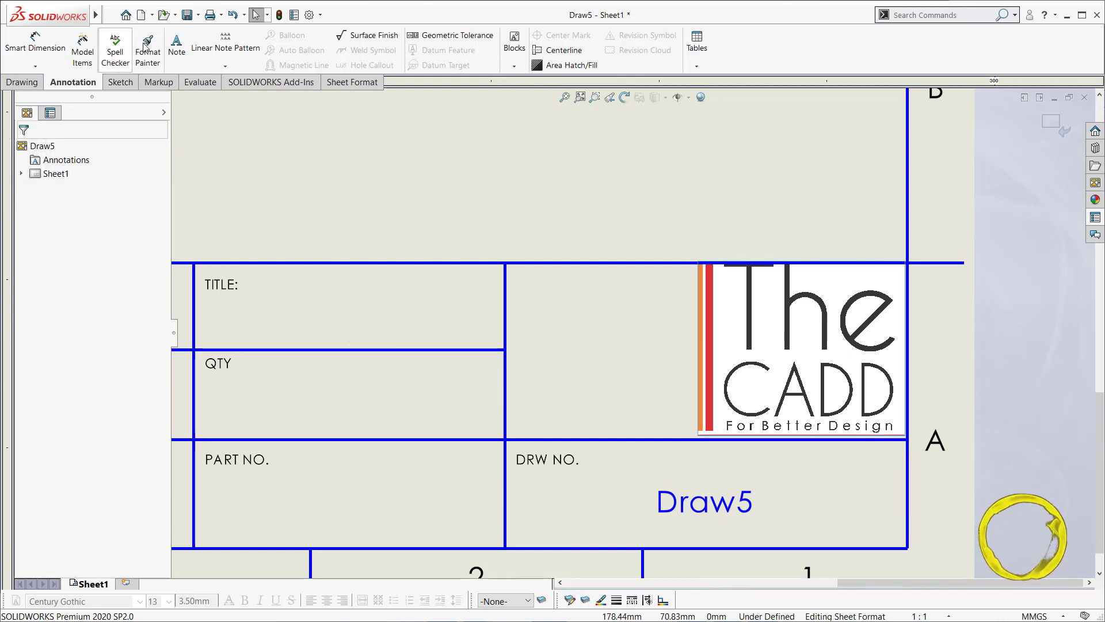
- Trim away the divider between PART NO. and DRW NO., and move the divider beside TITLE and QTY against the logo's near edge
click(117, 83)
click(179, 43)
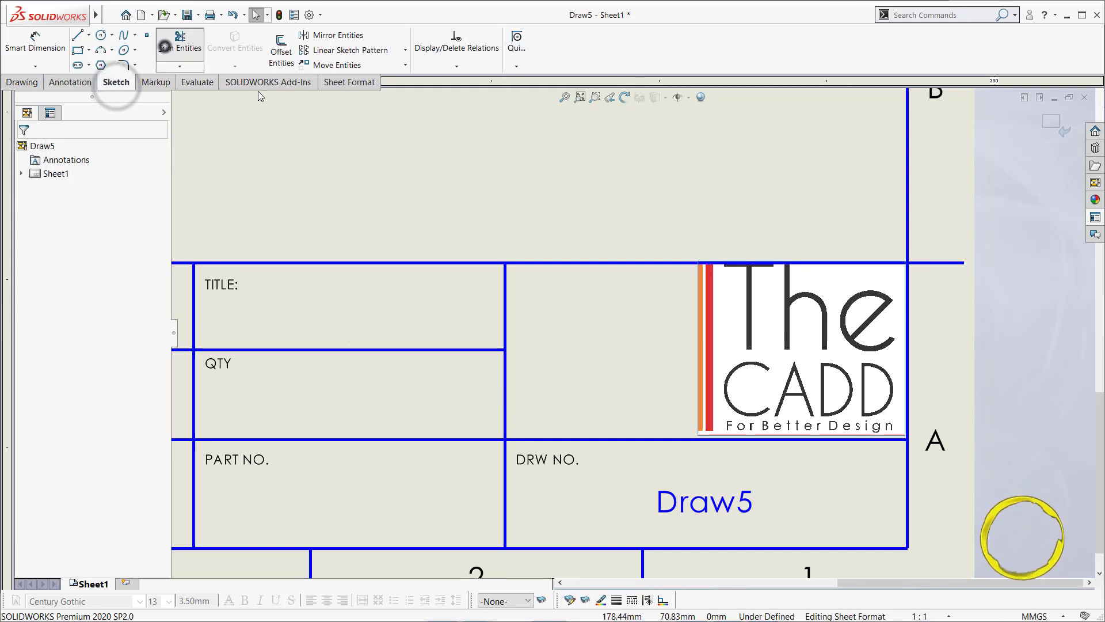
drag(532, 503, 509, 505)
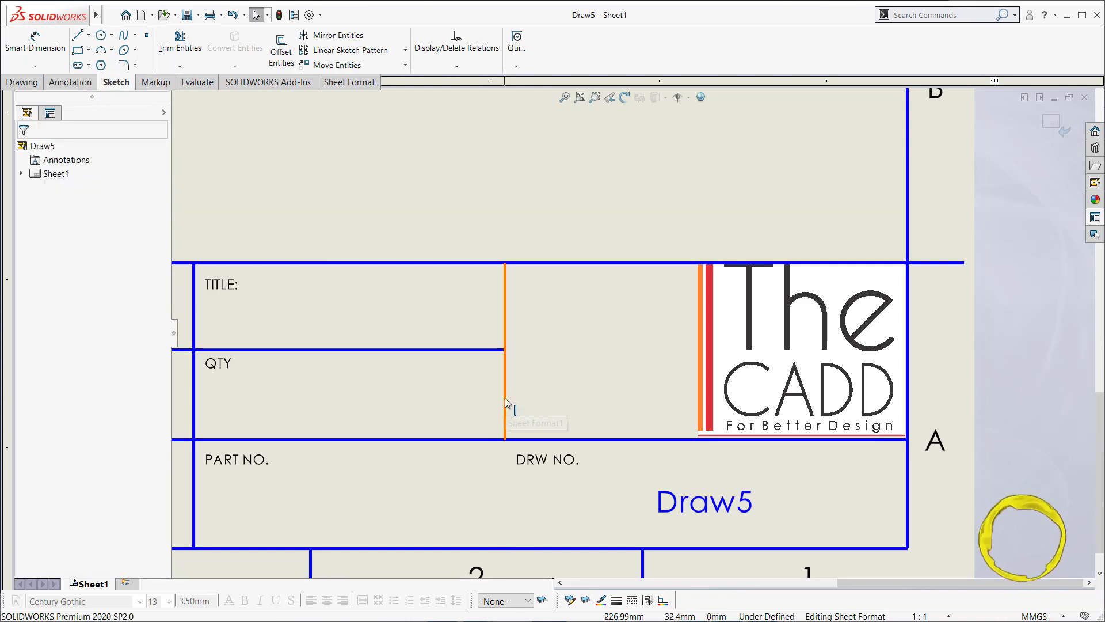
drag(505, 398, 695, 404)
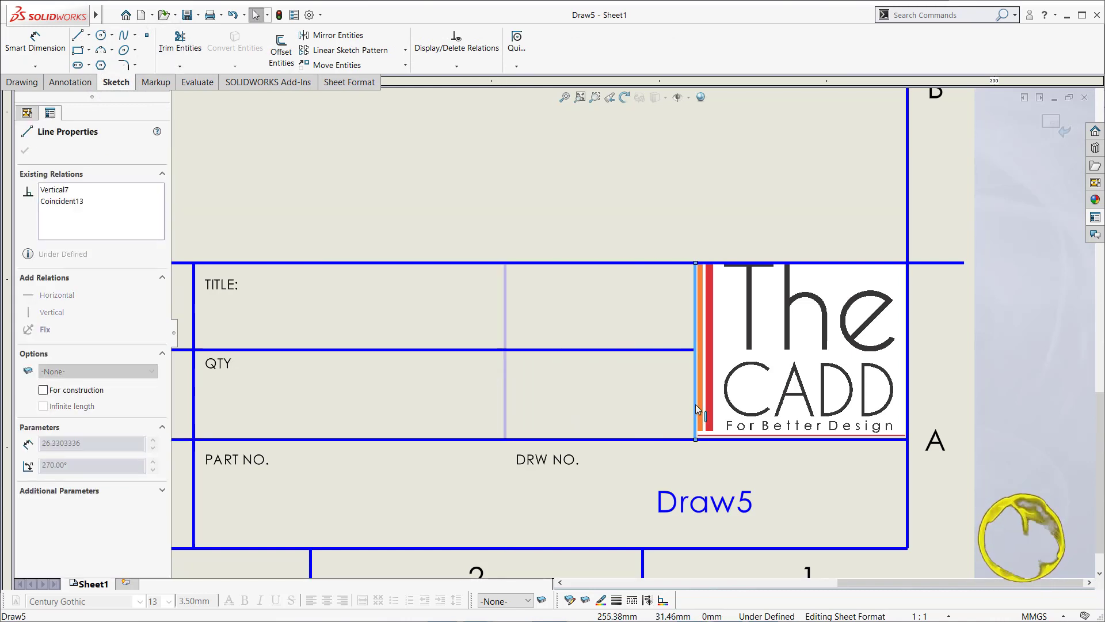
click(295, 306)
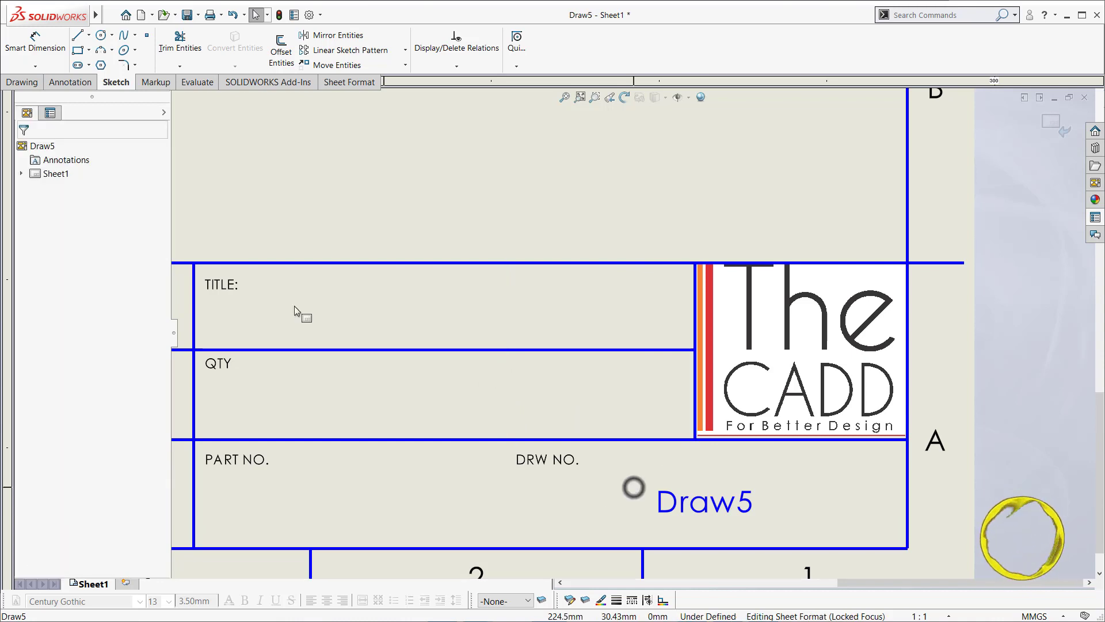
- Draw a new vertical line between the PART NO. and DRW NO. cells, from the row line down to the border
click(78, 36)
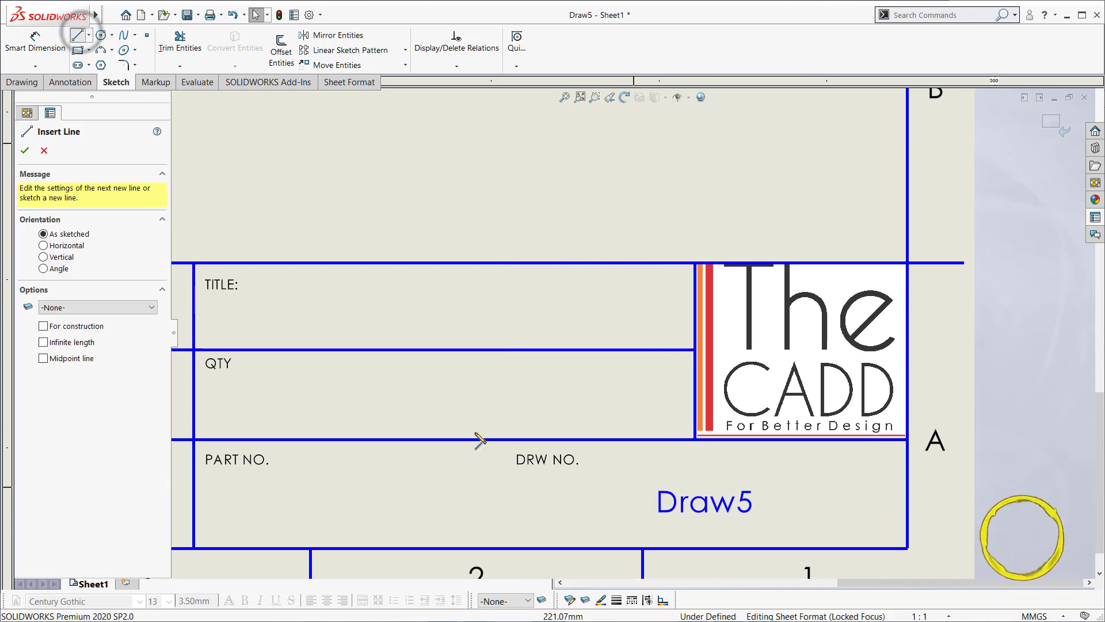
click(508, 440)
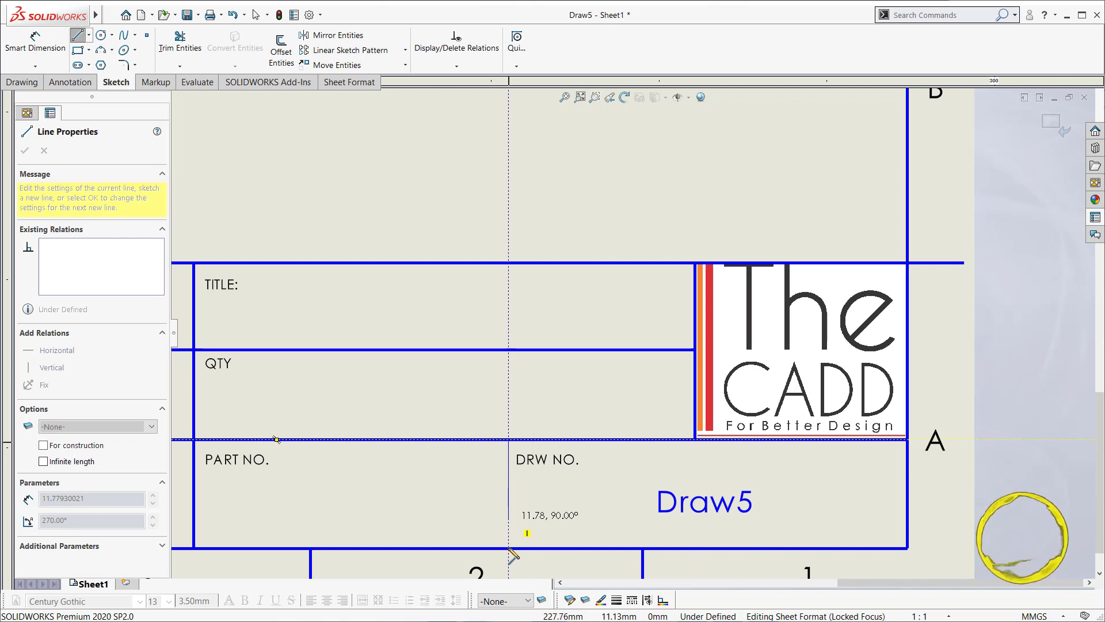
click(509, 547)
key(Escape)
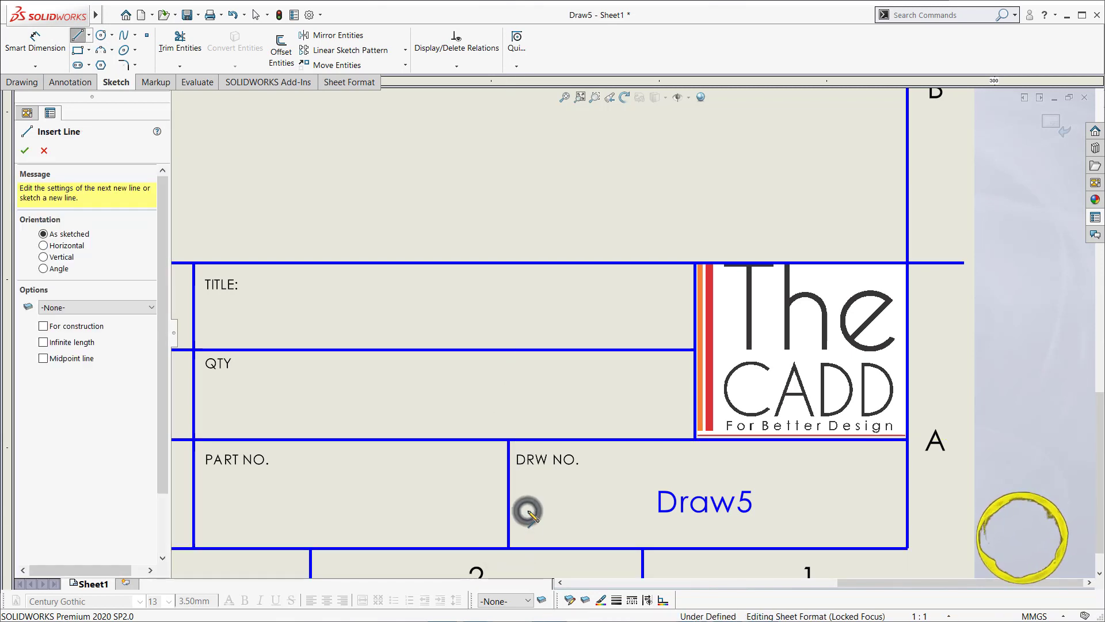
key(Escape)
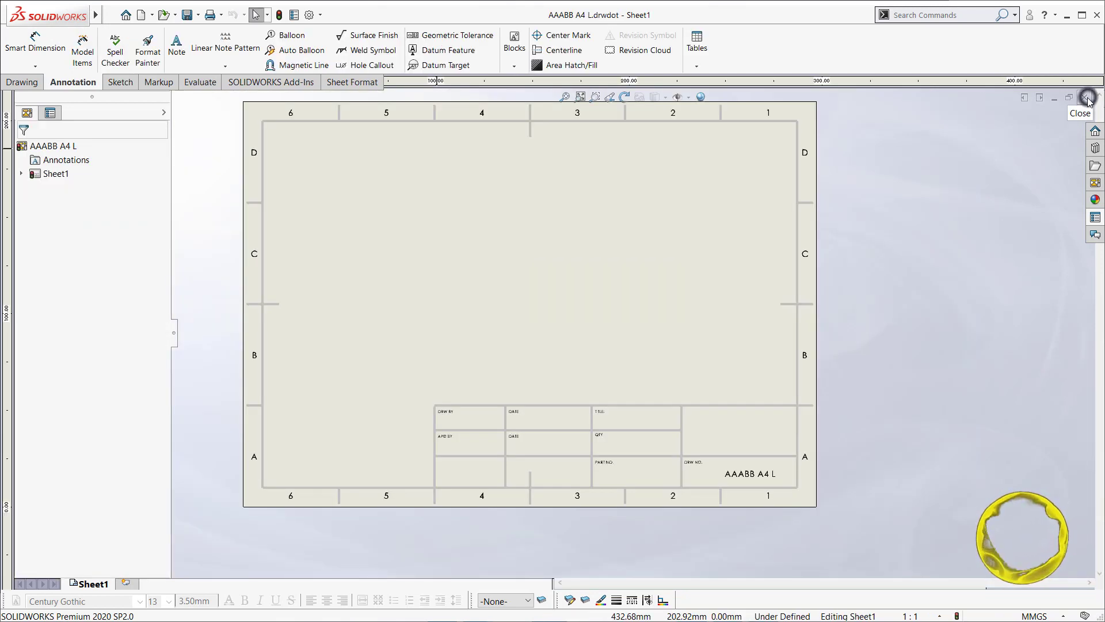
- Close the AAABB A4 L drawing template
click(1082, 97)
key(ctrl+w)
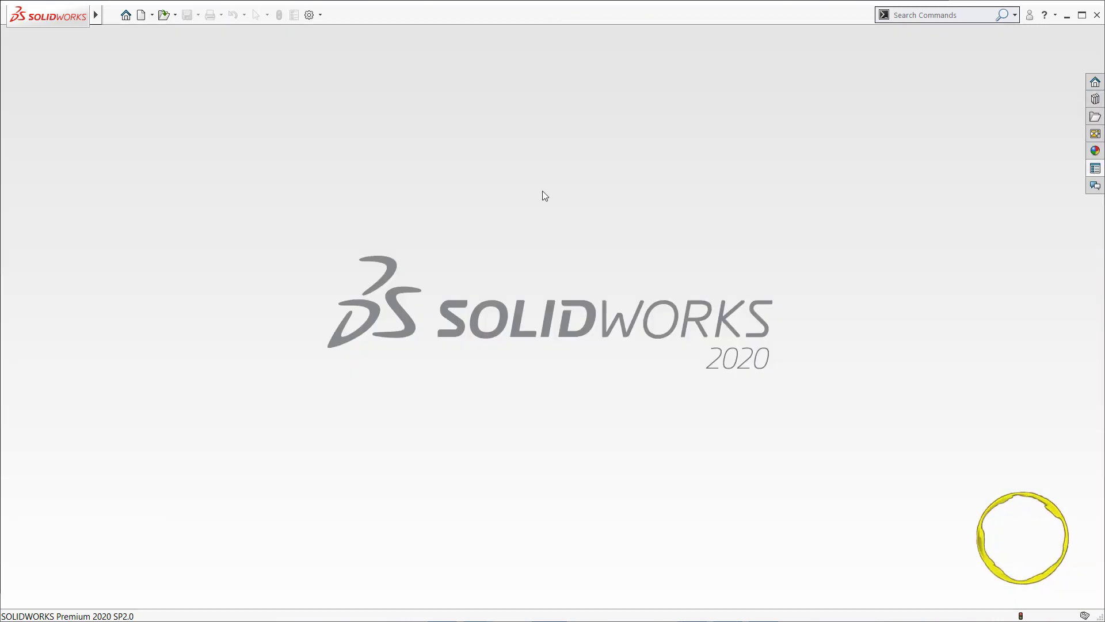
click(496, 186)
- Create a new drawing from the AAABB A4 L template using the advanced template list
click(141, 16)
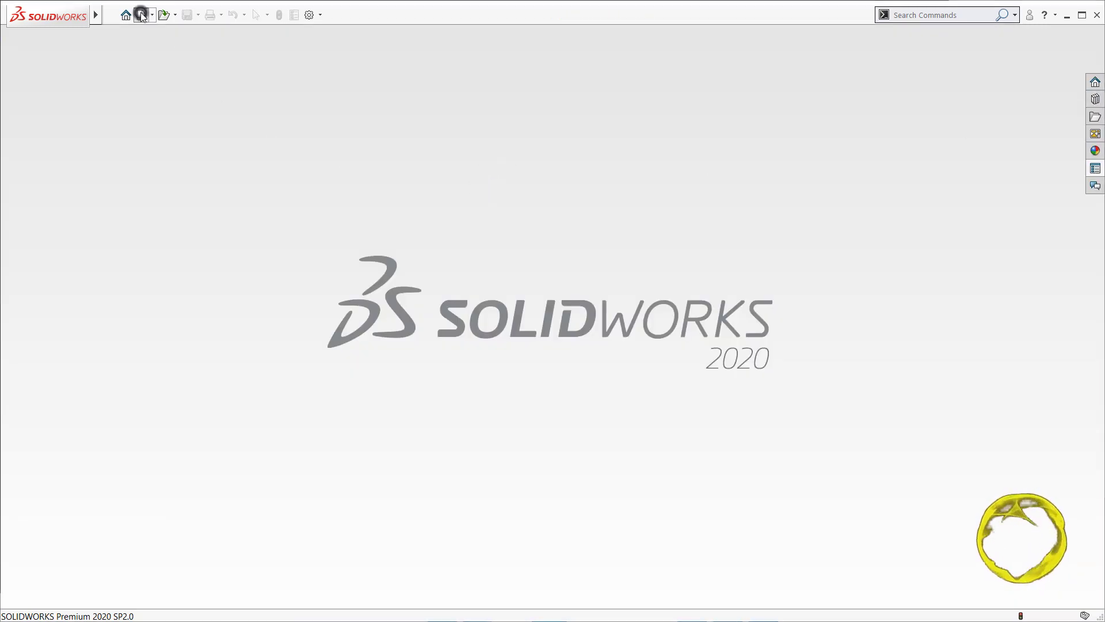
click(415, 398)
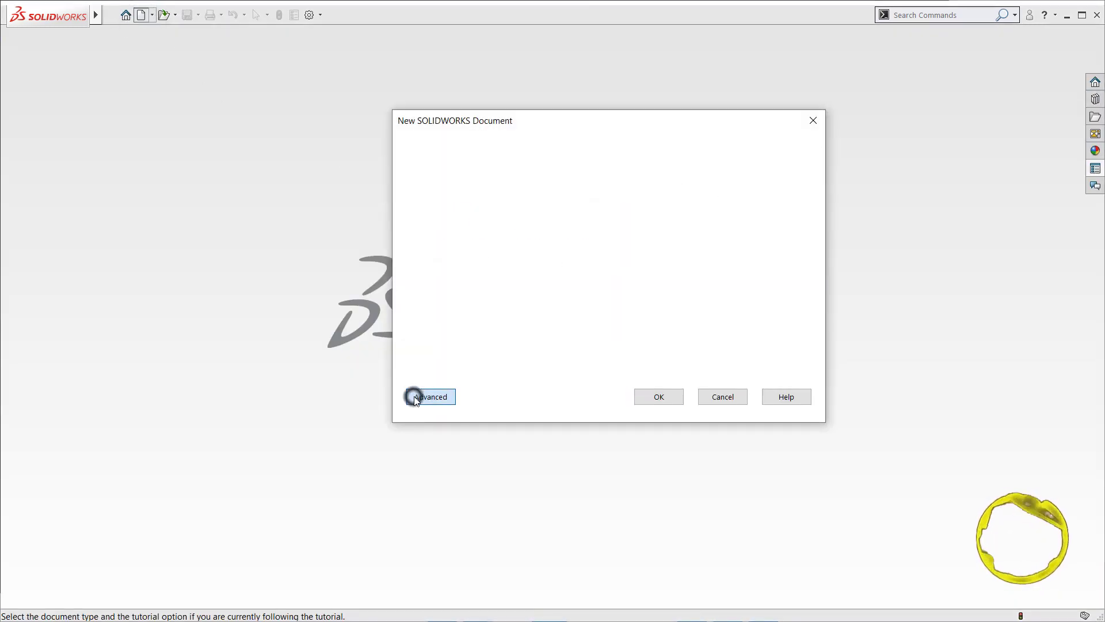
drag(648, 251, 655, 325)
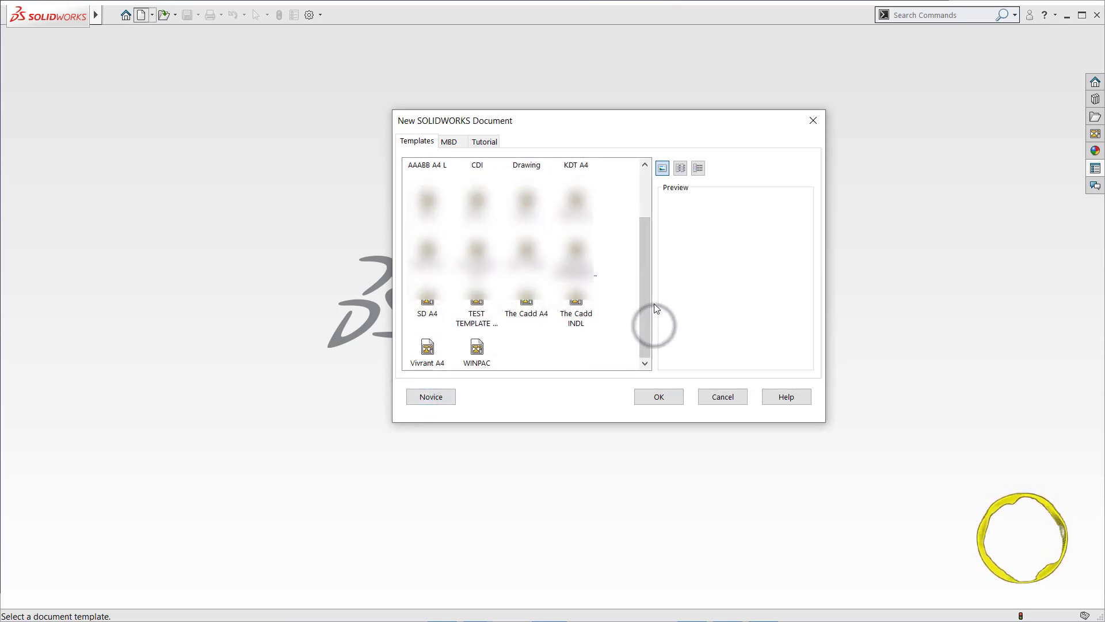
drag(646, 260, 646, 208)
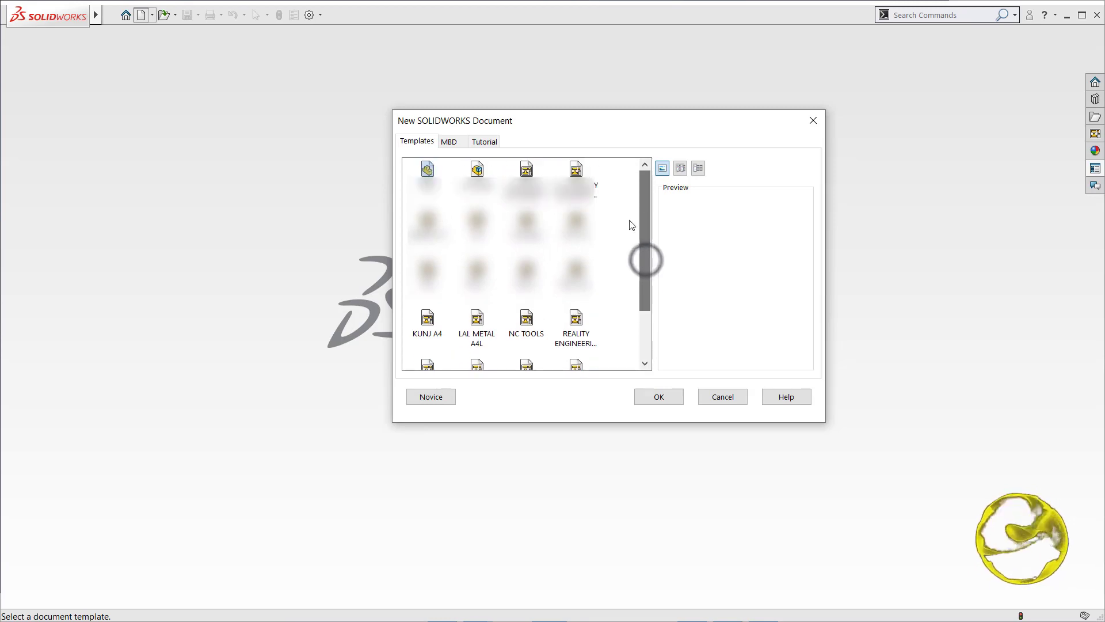
click(427, 222)
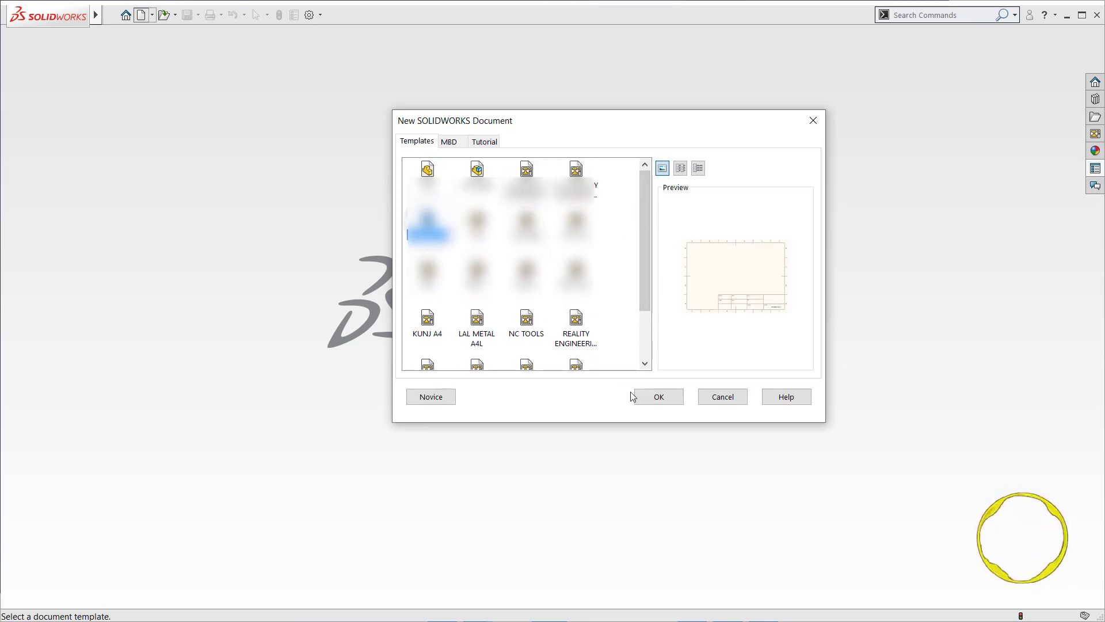
click(656, 397)
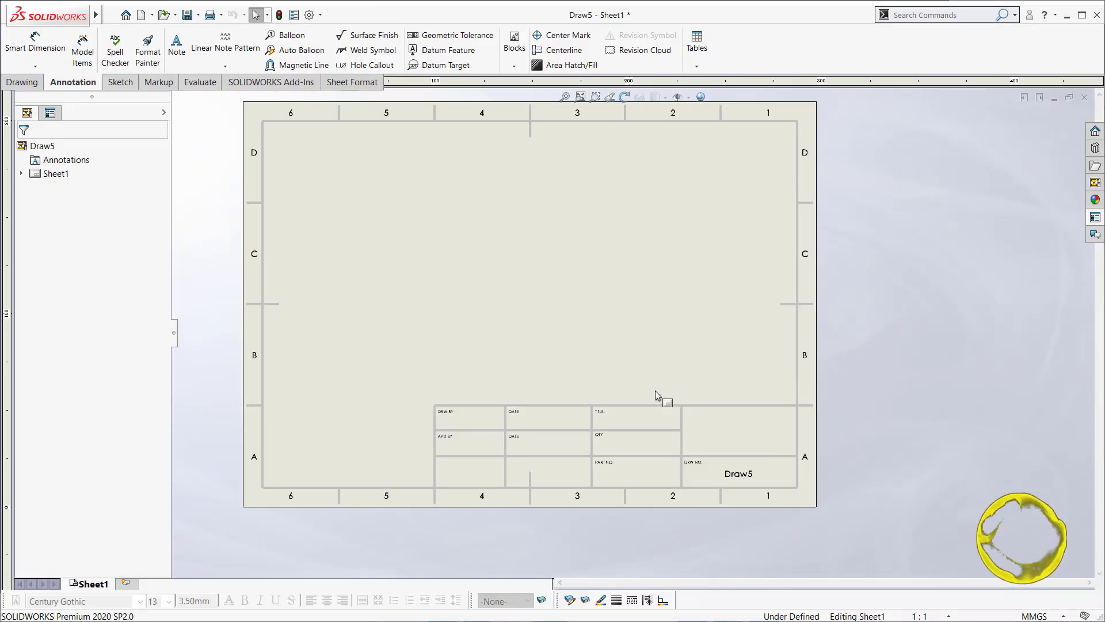